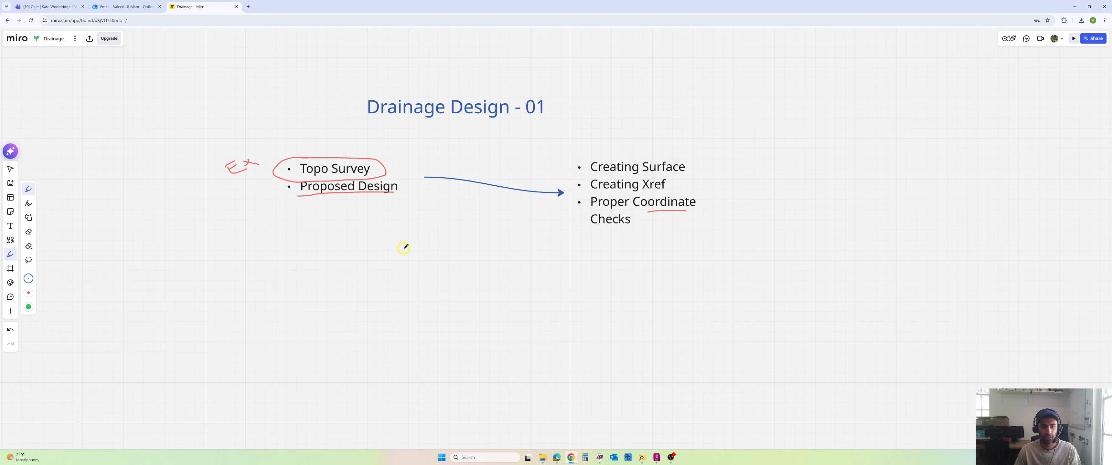
Step: Erase all the red pen markings around the Topo Survey, Proposed Design and Proper Coordinate Checks notes
{"action": "key", "text": "e"}
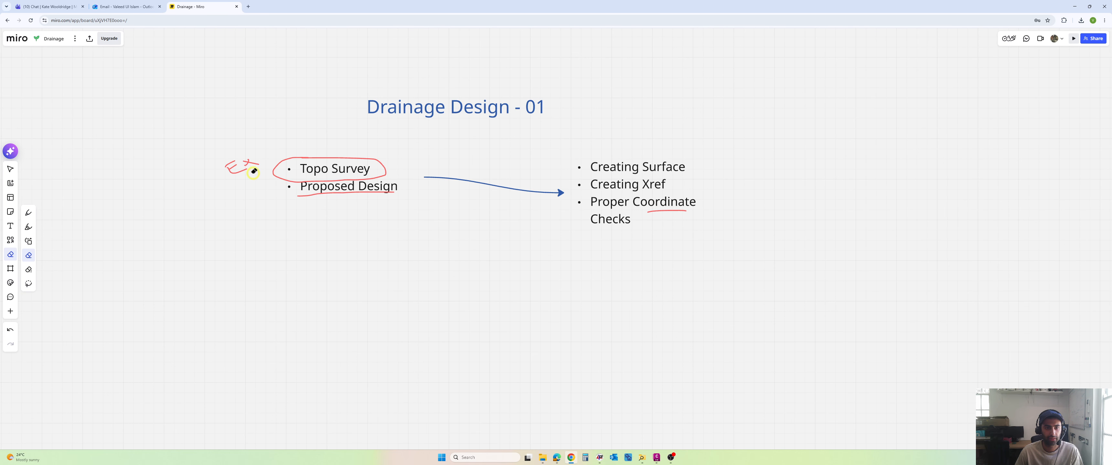
{"action": "left_click_drag", "start_coordinate": [248, 169], "coordinate": [239, 170]}
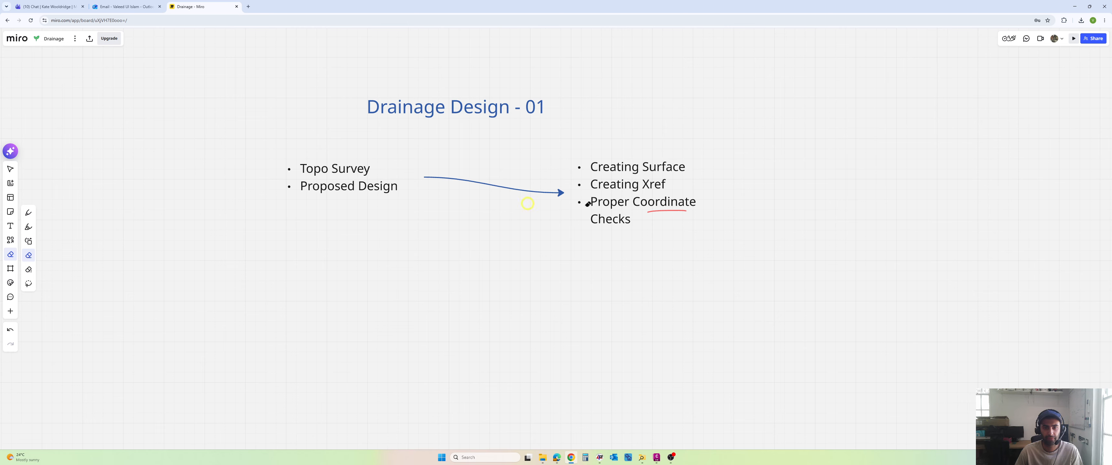
{"action": "left_click", "coordinate": [666, 347]}
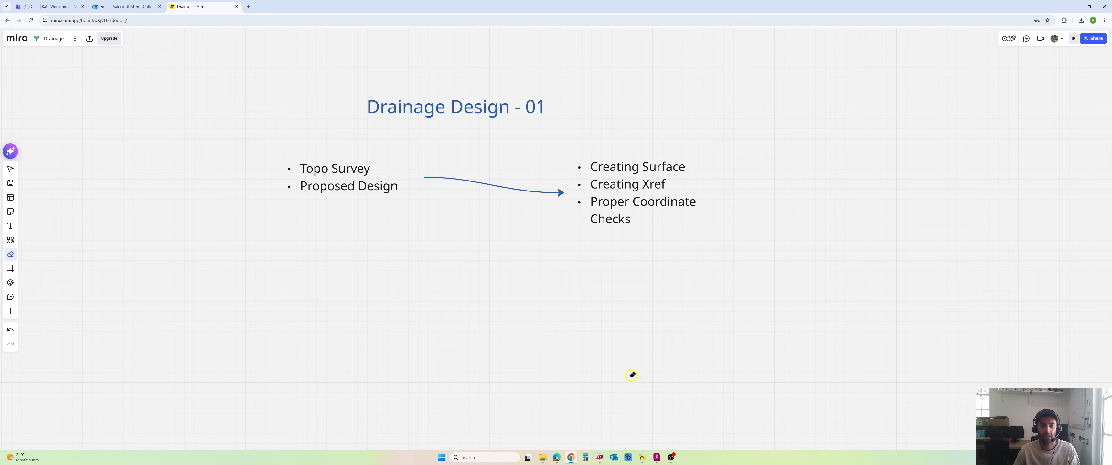
Step: Switch to Civil 3D and examine the proposed housing layout and its surroundings in the Proposed Site Layout drawing
{"action": "left_click", "coordinate": [658, 458]}
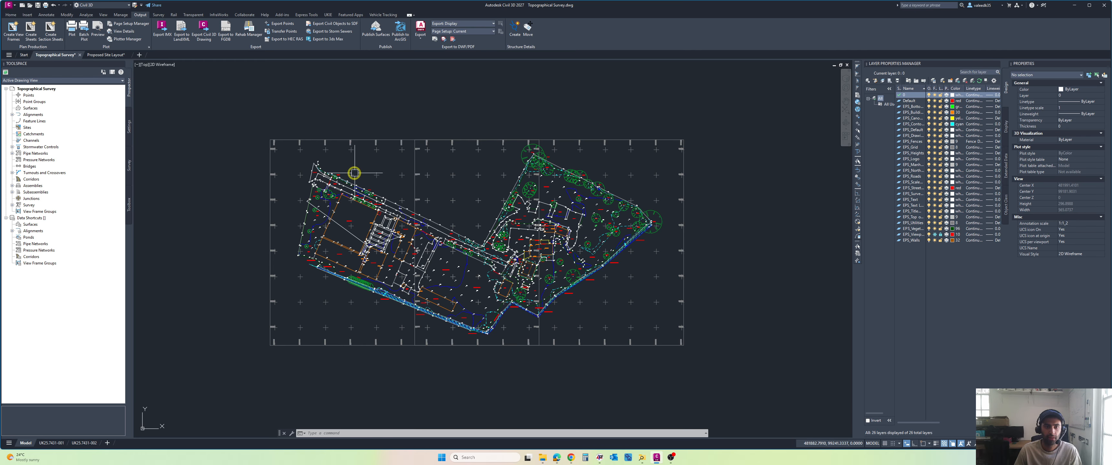
{"action": "left_click", "coordinate": [111, 60]}
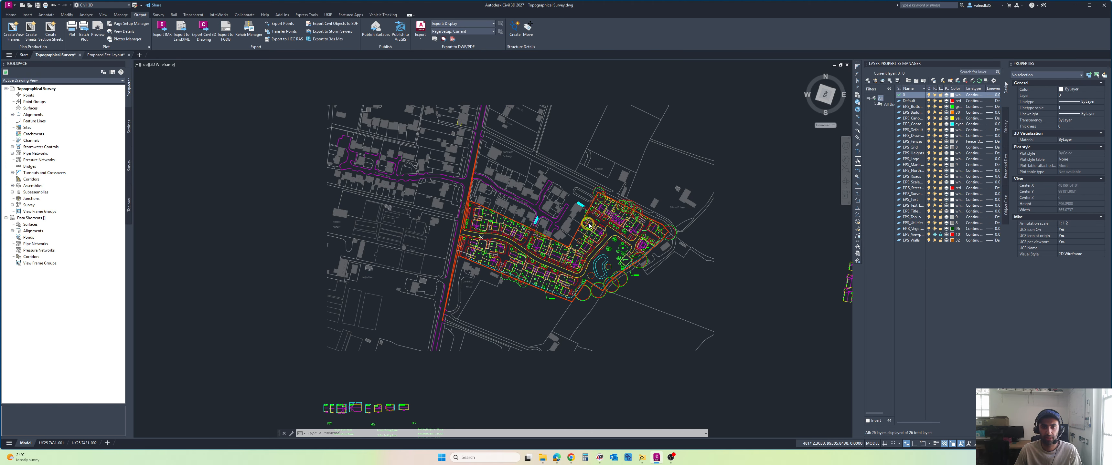
{"action": "scroll", "coordinate": [555, 217], "scroll_direction": "up", "scroll_amount": 3}
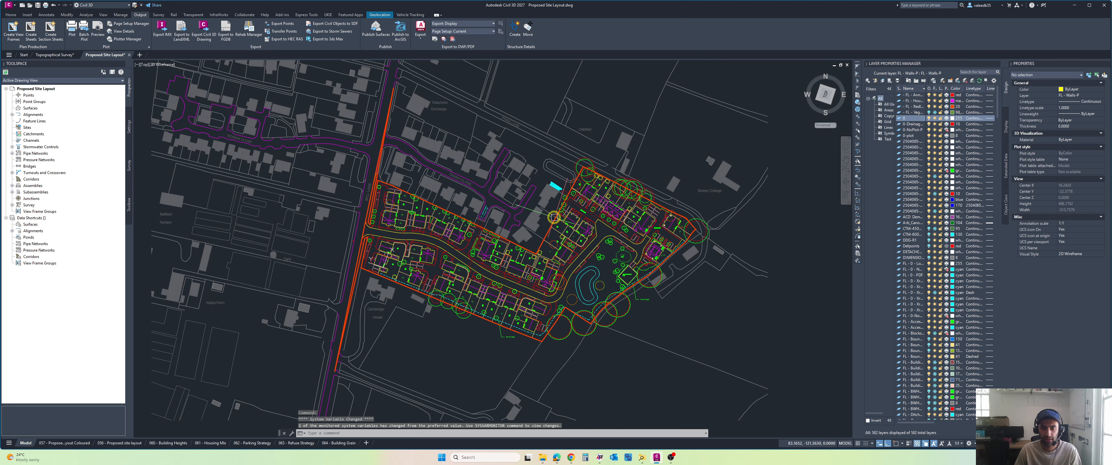
{"action": "middle_click_drag", "start_coordinate": [556, 219], "coordinate": [501, 203]}
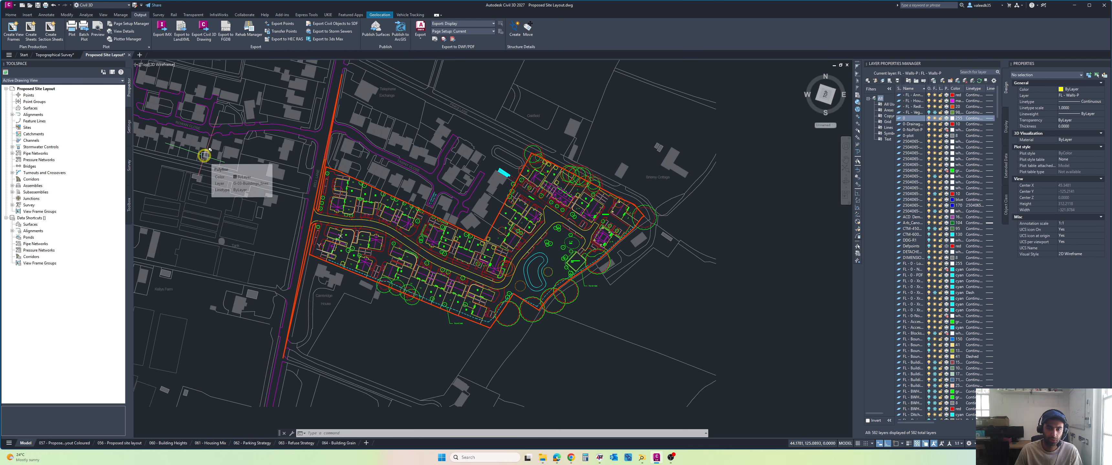
{"action": "scroll", "coordinate": [205, 149], "scroll_direction": "down", "scroll_amount": 3}
{"action": "middle_click_drag", "start_coordinate": [205, 148], "coordinate": [267, 164]}
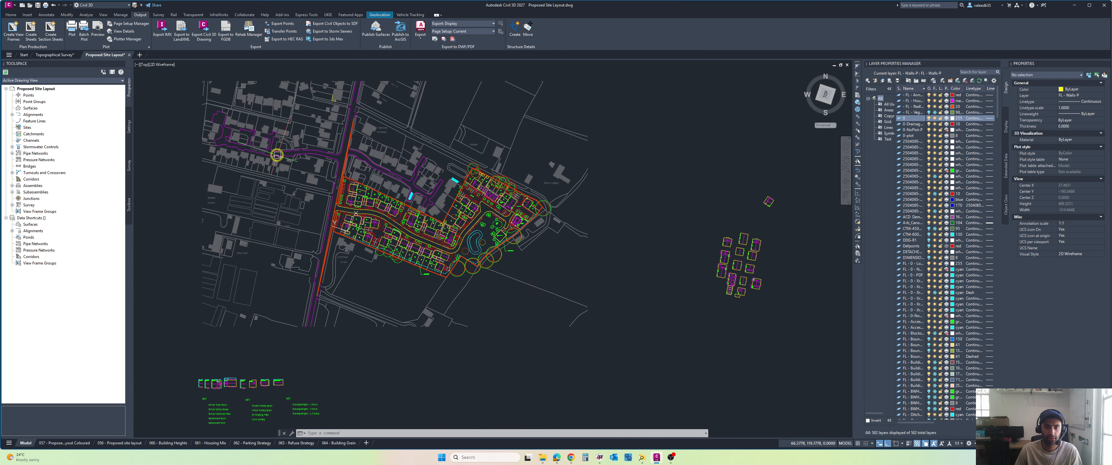
Step: Create a new blank drawing and copy all model objects of the Topographical Survey drawing to the clipboard
{"action": "left_click", "coordinate": [139, 57]}
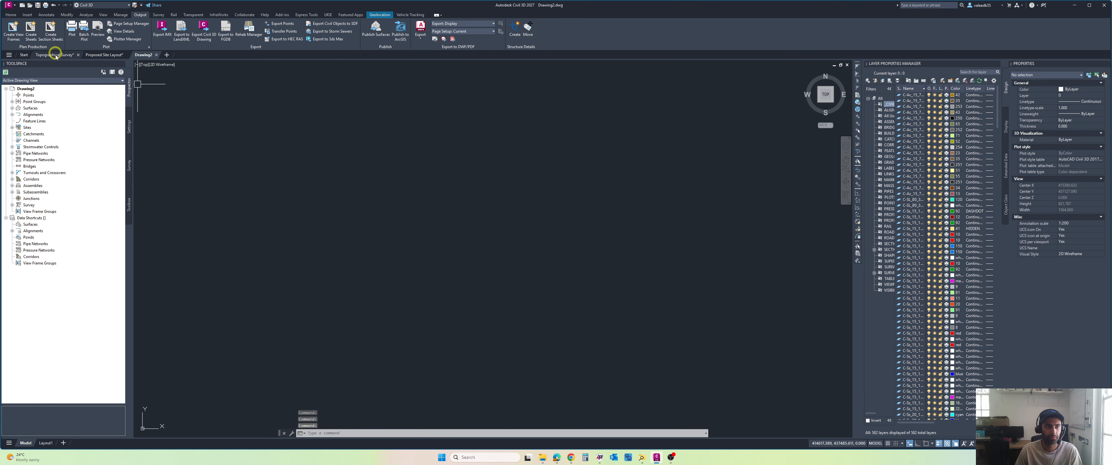
{"action": "left_click", "coordinate": [55, 56]}
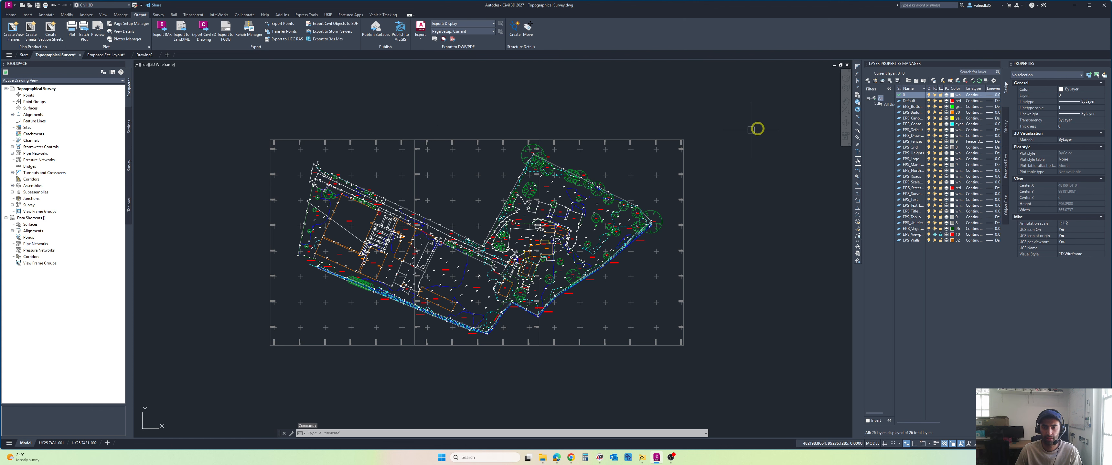
{"action": "left_click", "coordinate": [225, 380]}
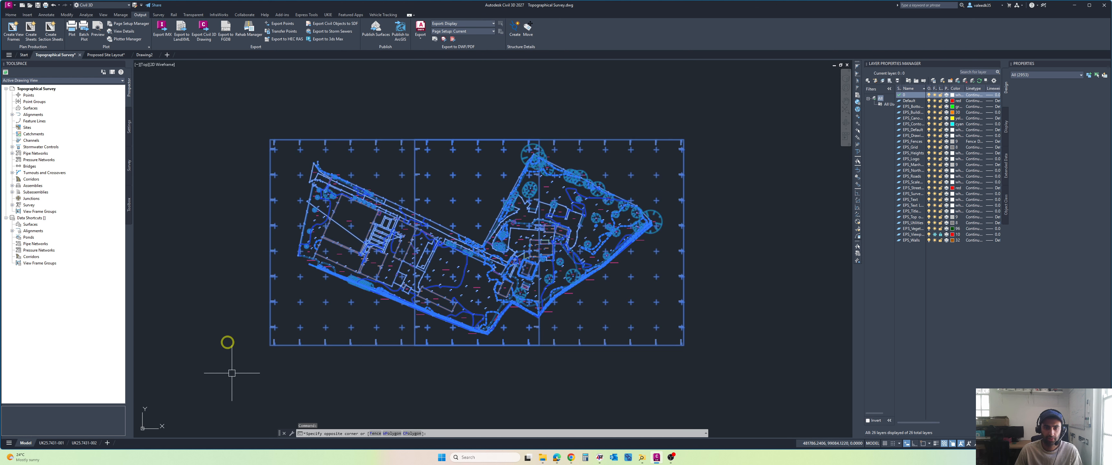
{"action": "right_click", "coordinate": [216, 198]}
{"action": "mouse_move", "coordinate": [246, 226]}
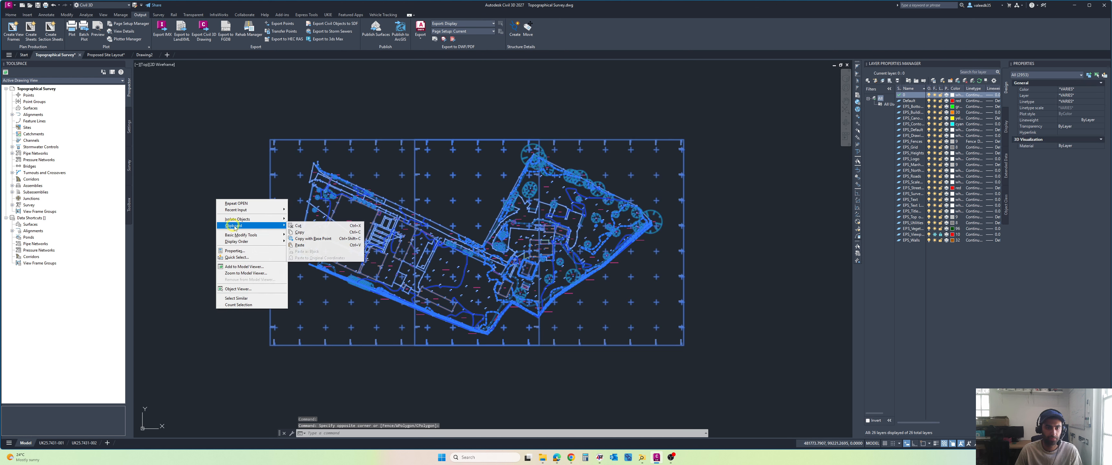
{"action": "left_click", "coordinate": [306, 233]}
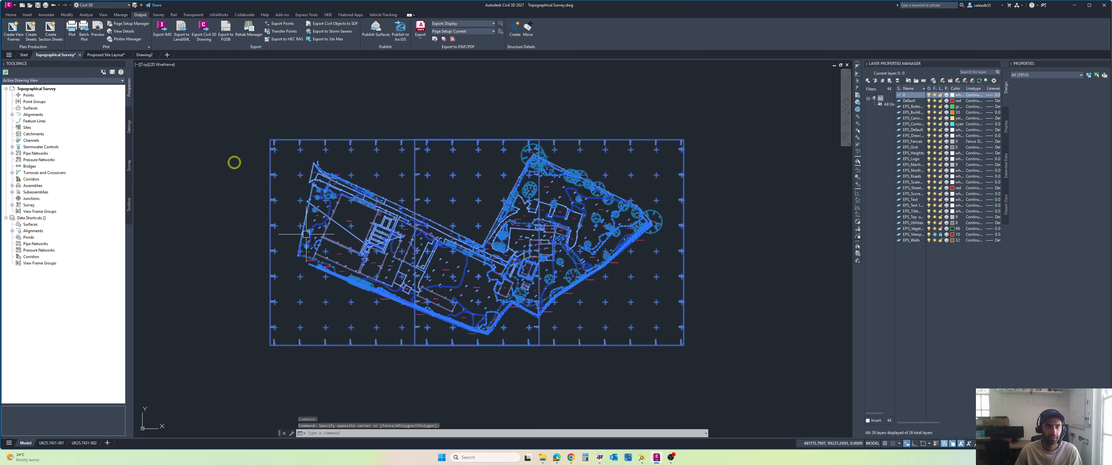
Step: Paste the copied topographical survey into the new blank drawing at its original coordinates
{"action": "left_click", "coordinate": [144, 55]}
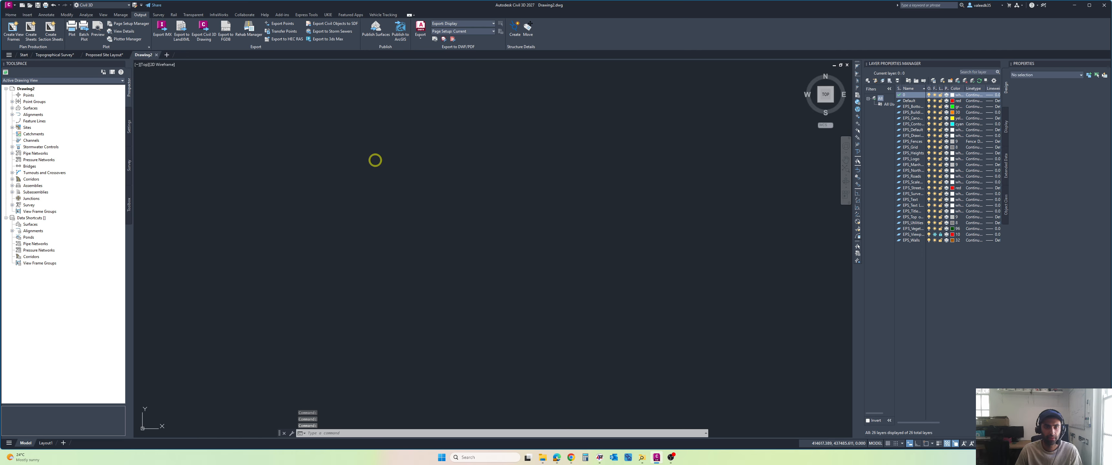
{"action": "right_click", "coordinate": [343, 148]}
{"action": "mouse_move", "coordinate": [368, 169]}
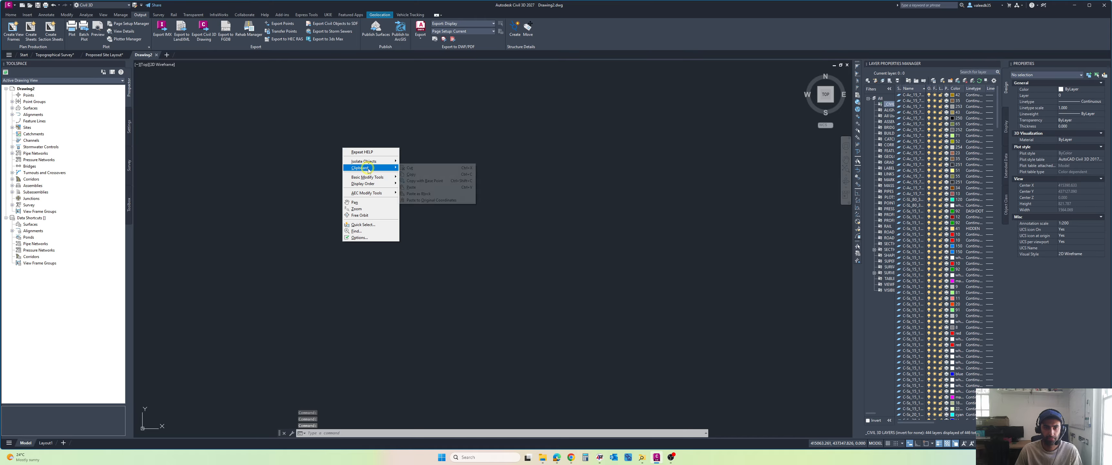
{"action": "left_click", "coordinate": [433, 201]}
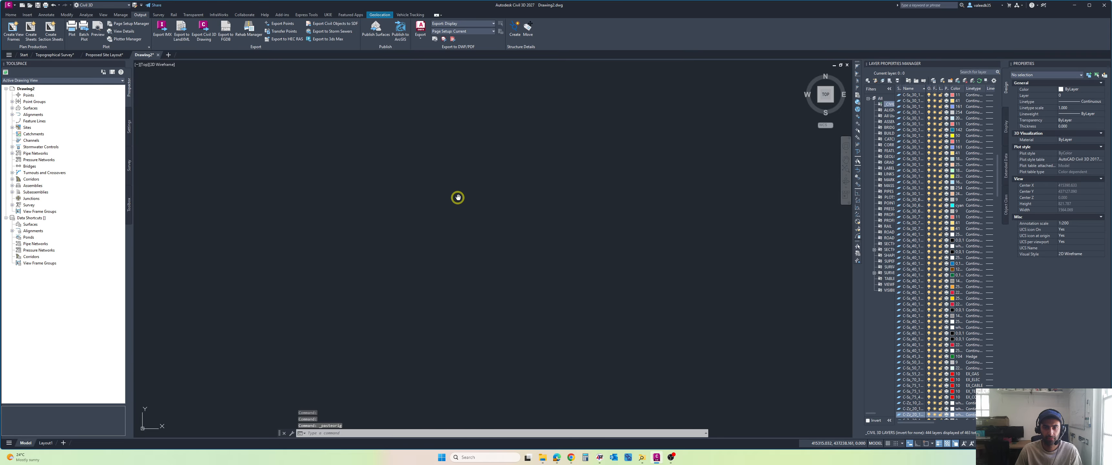
{"action": "middle_click", "coordinate": [457, 198]}
{"action": "middle_click", "coordinate": [458, 197]}
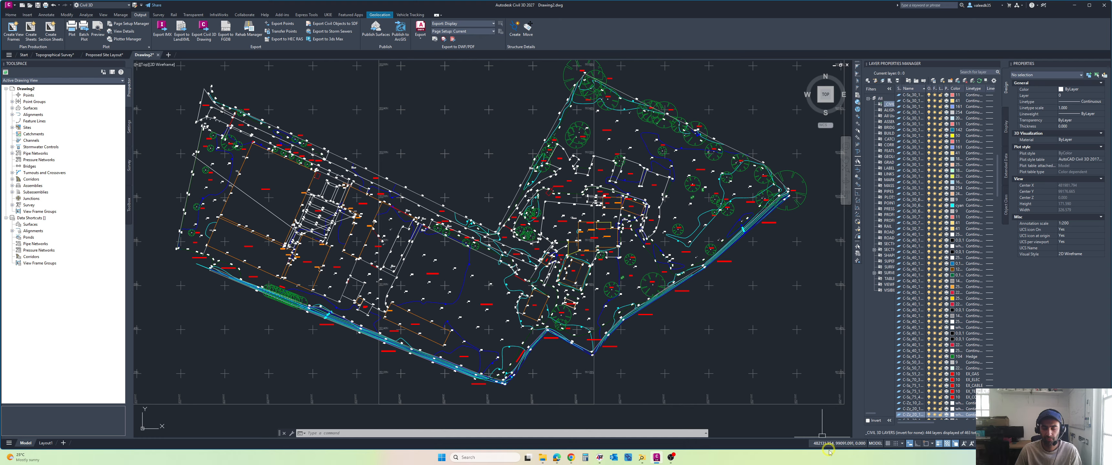
Step: Check the length and insertion scale units of the drawing holding the pasted survey, without changing them
{"action": "key", "text": "alt"}
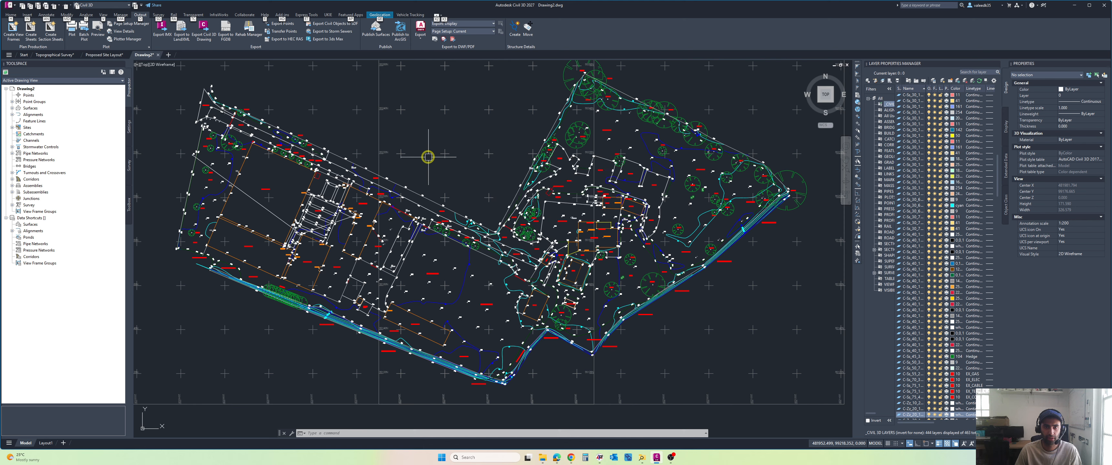
{"action": "key", "text": "Escape"}
{"action": "key", "text": "Escape"}
{"action": "middle_click_drag", "start_coordinate": [411, 123], "coordinate": [425, 127]}
{"action": "type", "text": "UNITS"}
{"action": "key", "text": "Return"}
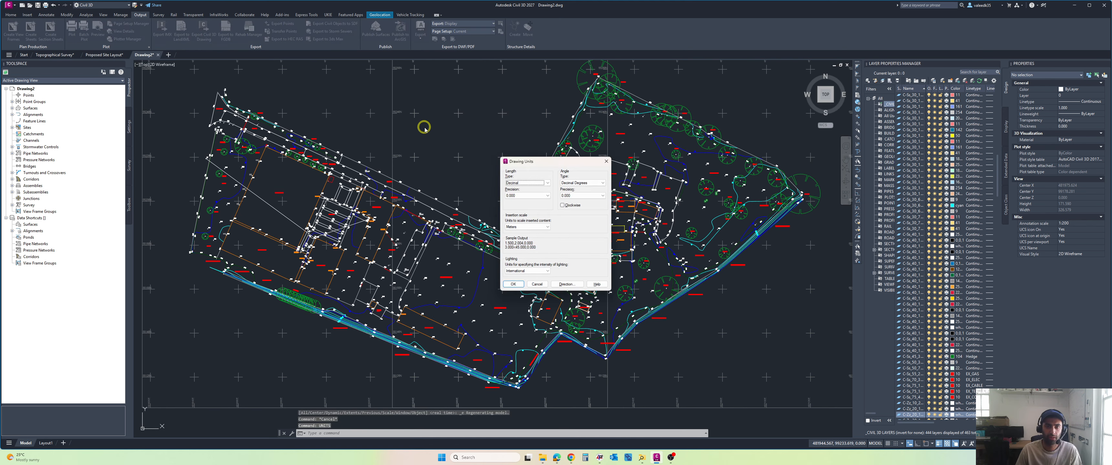
{"action": "left_click", "coordinate": [538, 286]}
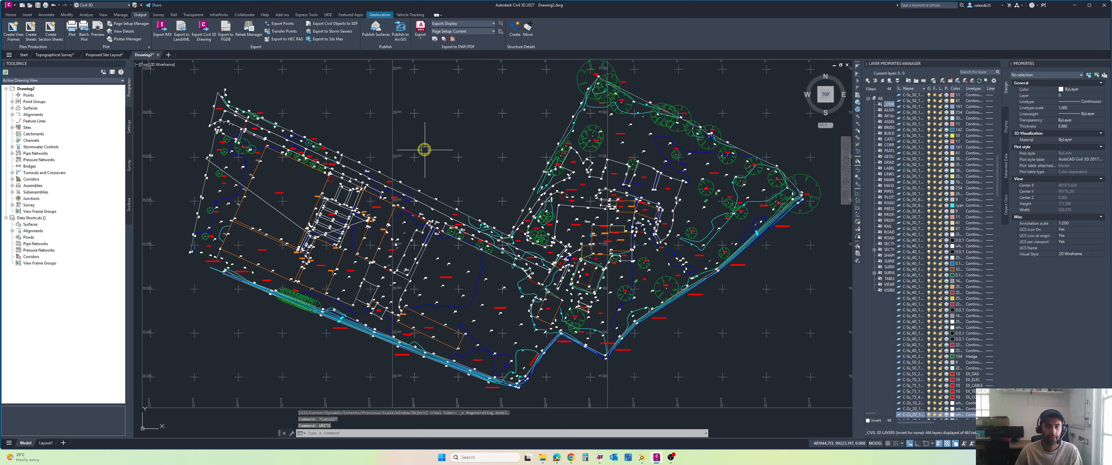
Step: Check which coordinate system is active in the Proposed Site Layout drawing, leaving it as it is
{"action": "scroll", "coordinate": [424, 150], "scroll_direction": "down", "scroll_amount": 3}
{"action": "middle_click_drag", "start_coordinate": [425, 149], "coordinate": [438, 173]}
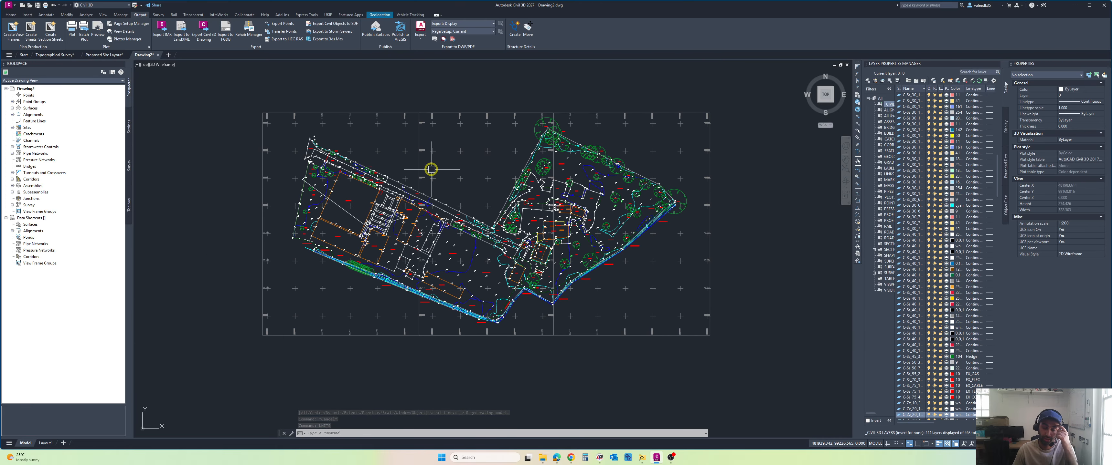
{"action": "left_click", "coordinate": [91, 55]}
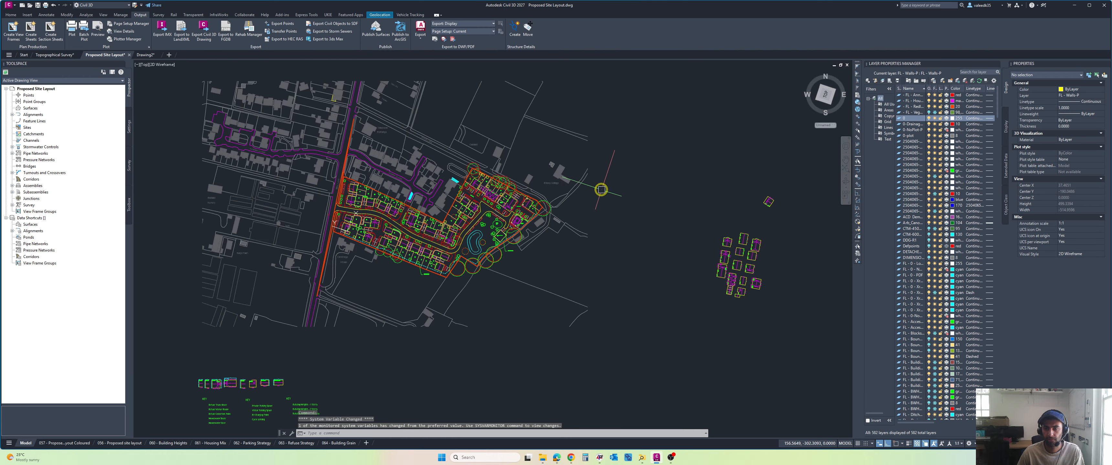
{"action": "key", "text": "alt"}
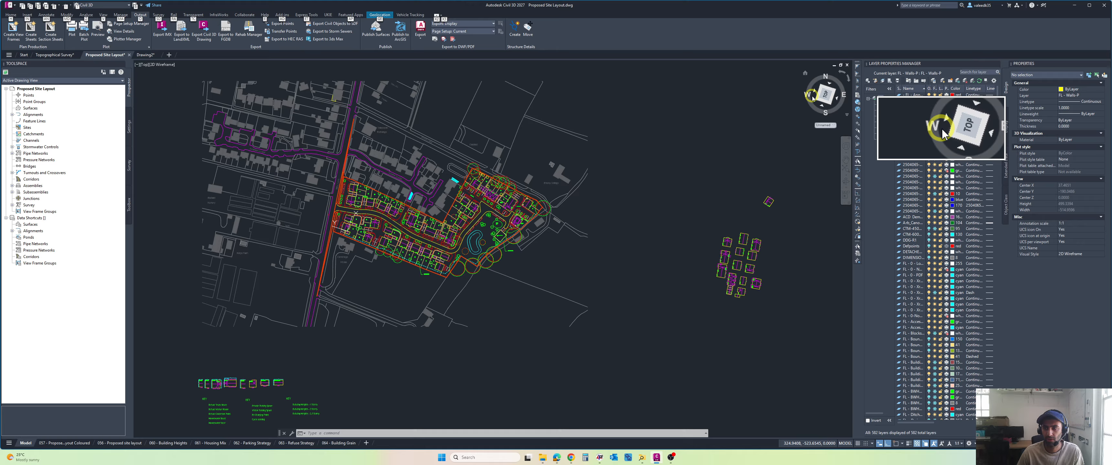
{"action": "left_click", "coordinate": [824, 126]}
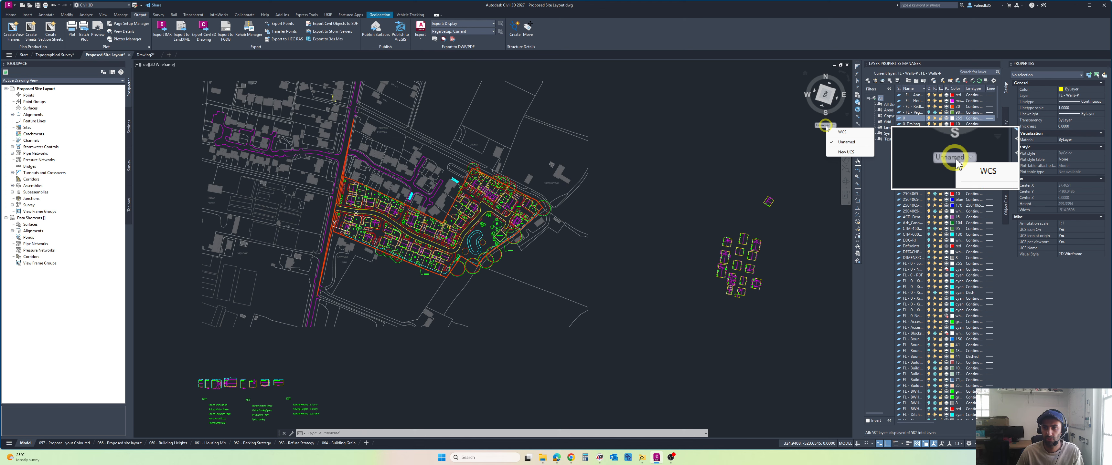
{"action": "key", "text": "Escape"}
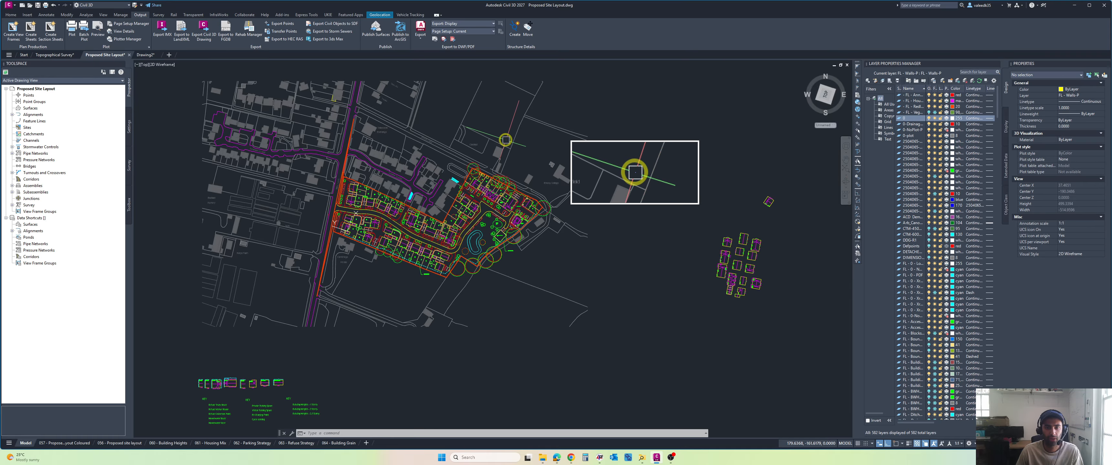
Step: Select the main proposed site plan with its surrounding streets and copy it to the clipboard
{"action": "middle_click_drag", "start_coordinate": [504, 140], "coordinate": [561, 162]}
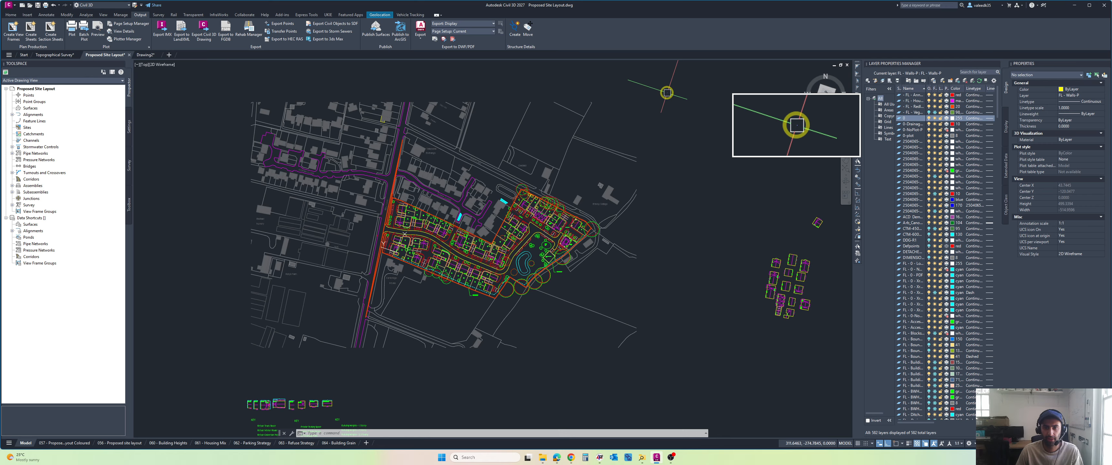
{"action": "left_click", "coordinate": [667, 93]}
{"action": "left_click", "coordinate": [231, 353]}
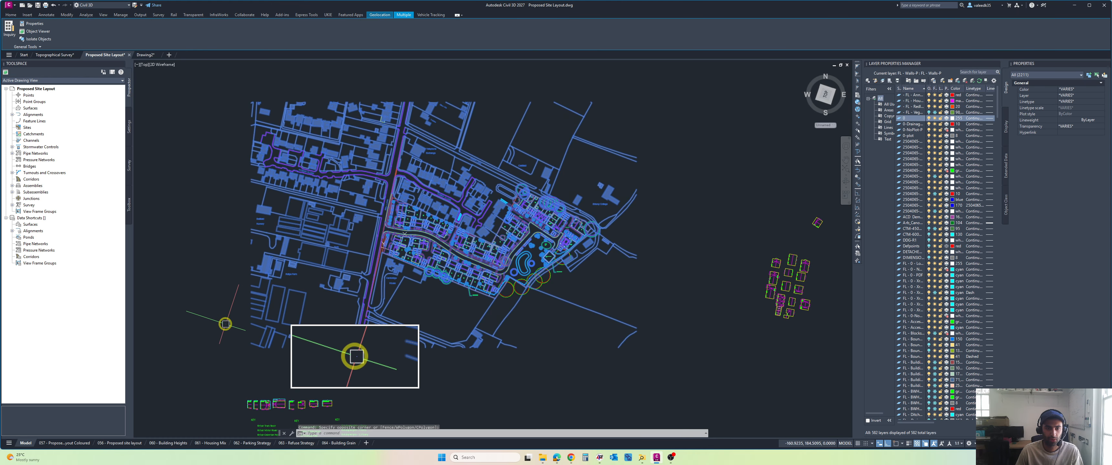
{"action": "right_click", "coordinate": [198, 198]}
{"action": "mouse_move", "coordinate": [220, 225]}
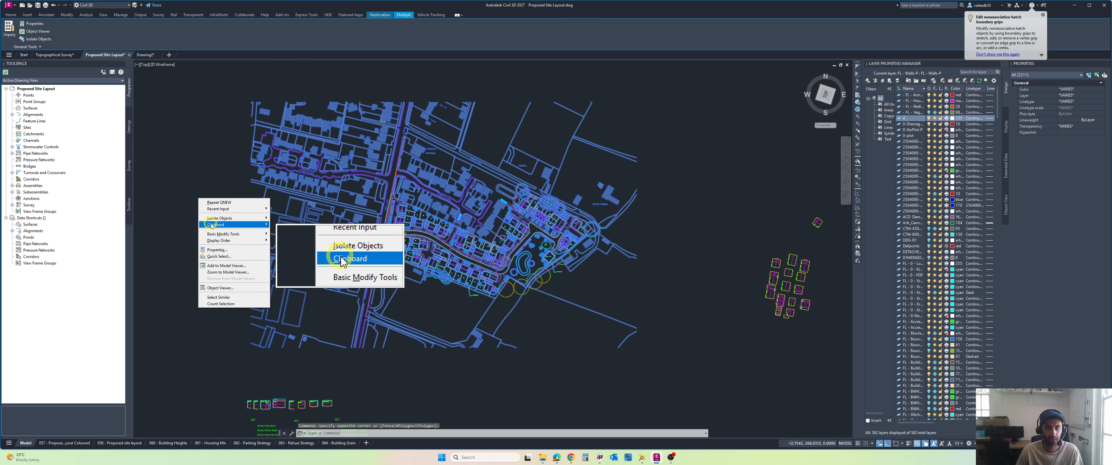
{"action": "left_click", "coordinate": [301, 233]}
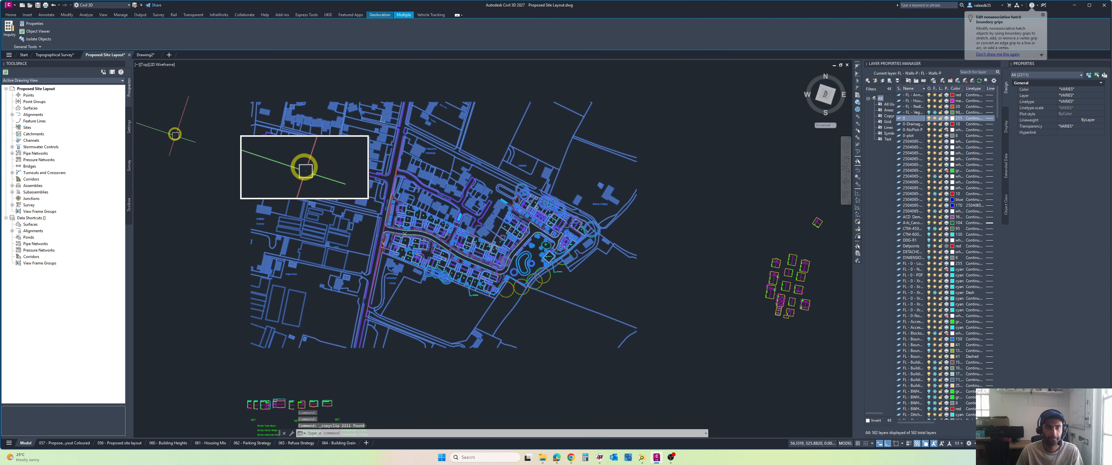
Step: Paste the copied site layout into Drawing2, in the empty space beside the topographical survey
{"action": "left_click", "coordinate": [165, 56]}
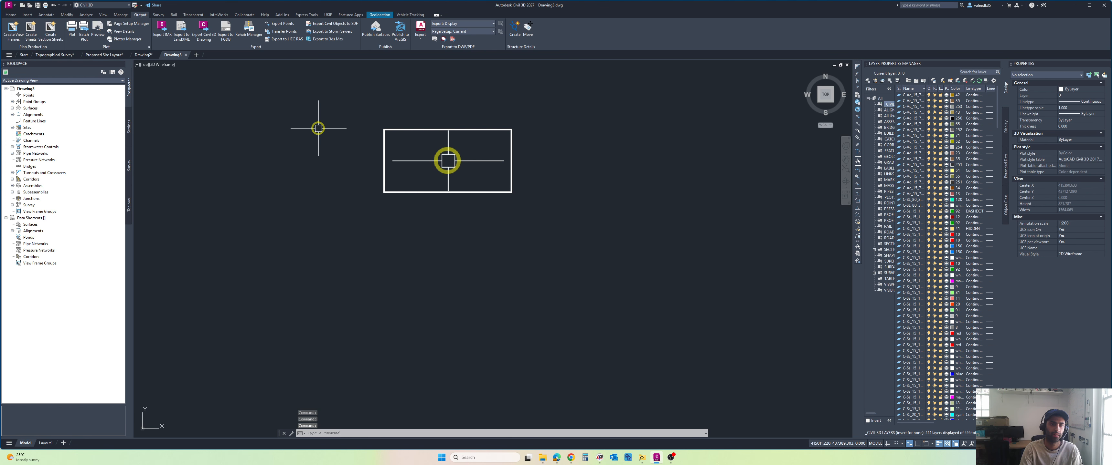
{"action": "left_click", "coordinate": [144, 55]}
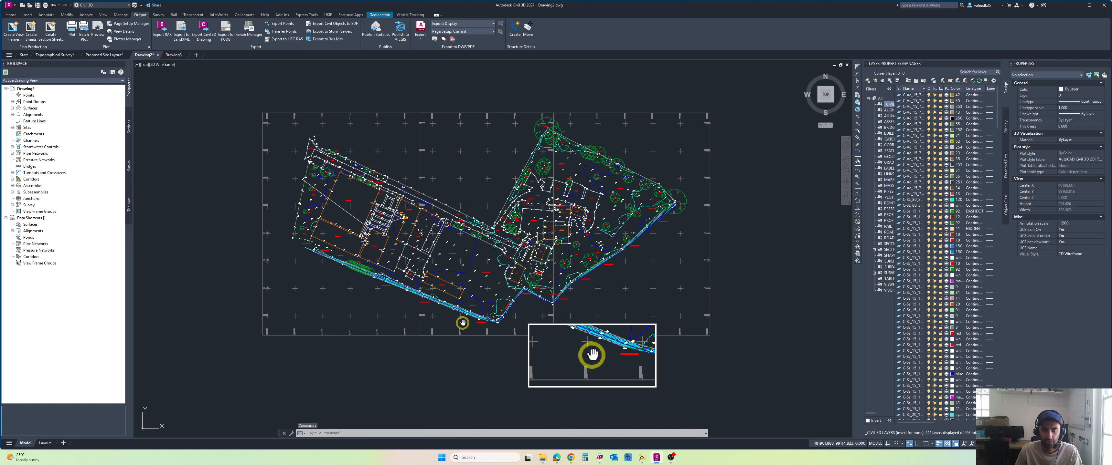
{"action": "middle_click_drag", "start_coordinate": [462, 320], "coordinate": [417, 315]}
{"action": "scroll", "coordinate": [620, 216], "scroll_direction": "down", "scroll_amount": 2}
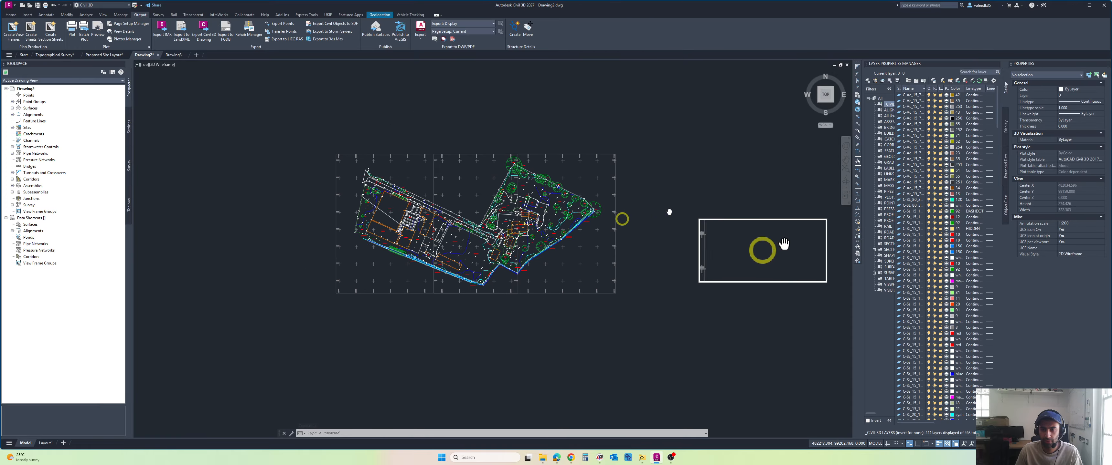
{"action": "right_click", "coordinate": [624, 203]}
{"action": "mouse_move", "coordinate": [643, 225]}
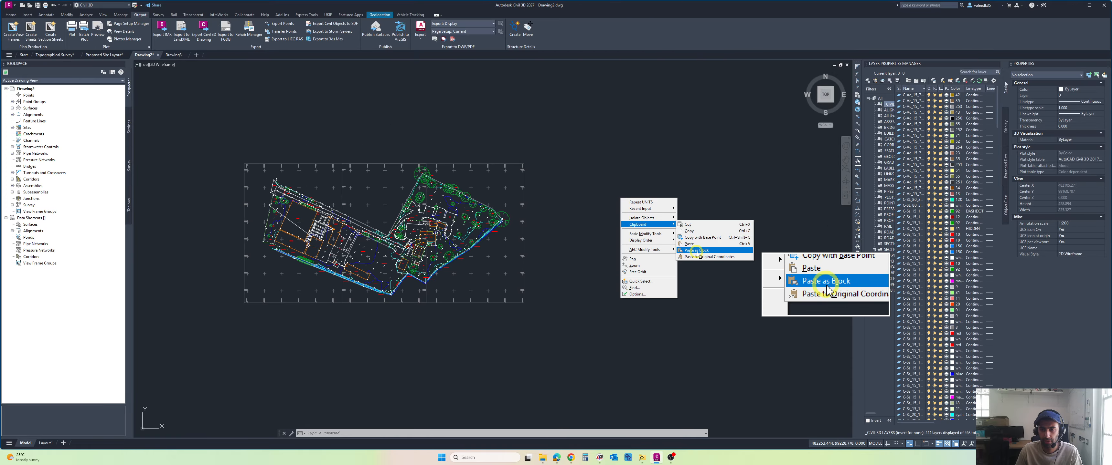
{"action": "left_click", "coordinate": [687, 244]}
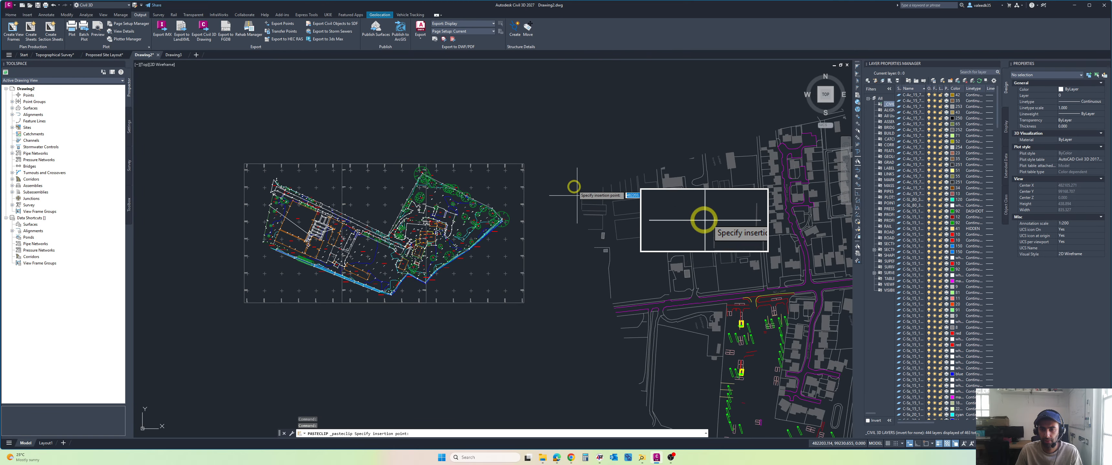
{"action": "scroll", "coordinate": [704, 233], "scroll_direction": "down", "scroll_amount": 3}
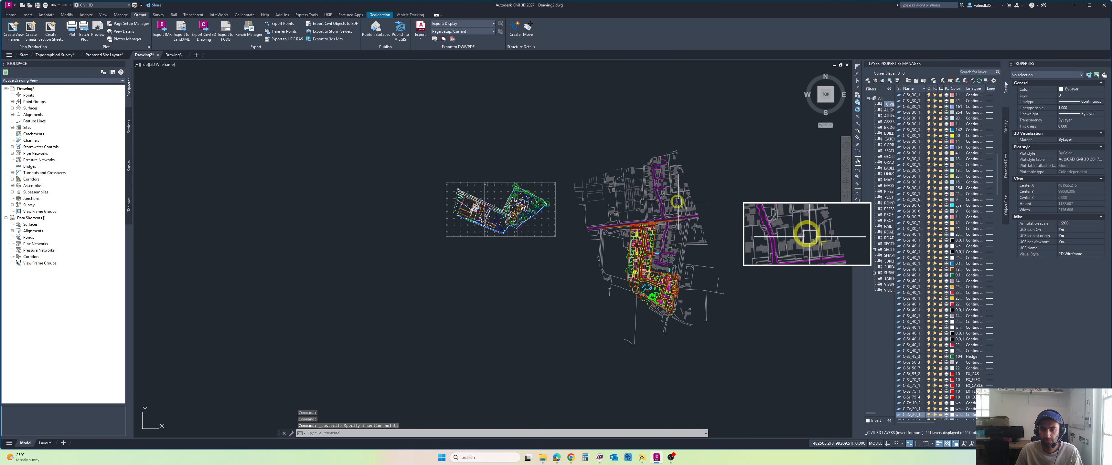
{"action": "left_click", "coordinate": [787, 271]}
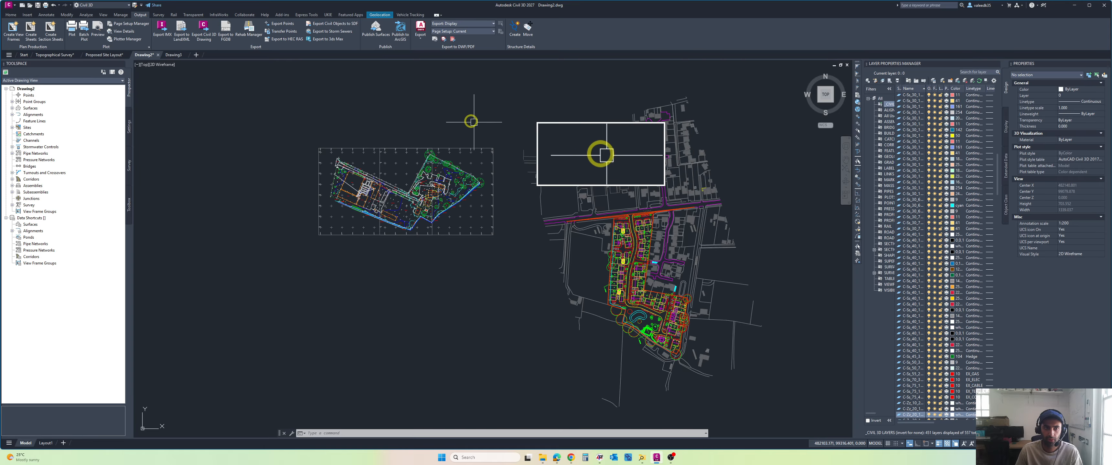
{"action": "middle_click_drag", "start_coordinate": [550, 148], "coordinate": [487, 128]}
{"action": "scroll", "coordinate": [436, 118], "scroll_direction": "down", "scroll_amount": 2}
{"action": "left_click", "coordinate": [605, 90]}
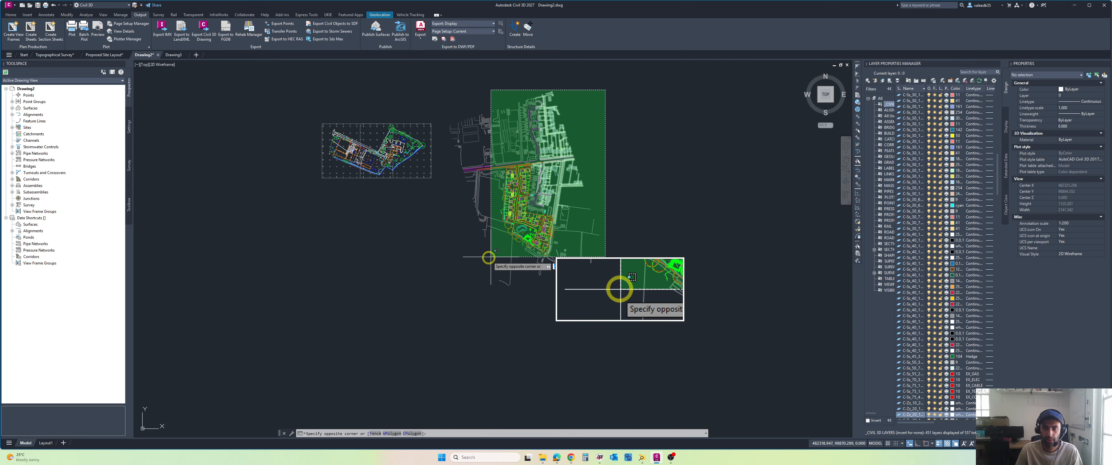
{"action": "left_click", "coordinate": [440, 298]}
{"action": "scroll", "coordinate": [367, 181], "scroll_direction": "up", "scroll_amount": 5}
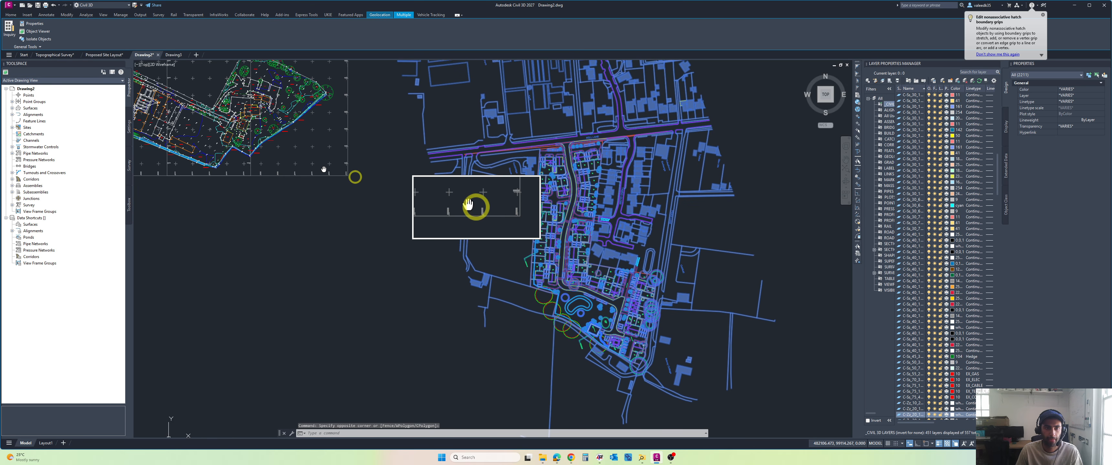
{"action": "scroll", "coordinate": [475, 203], "scroll_direction": "up", "scroll_amount": 5}
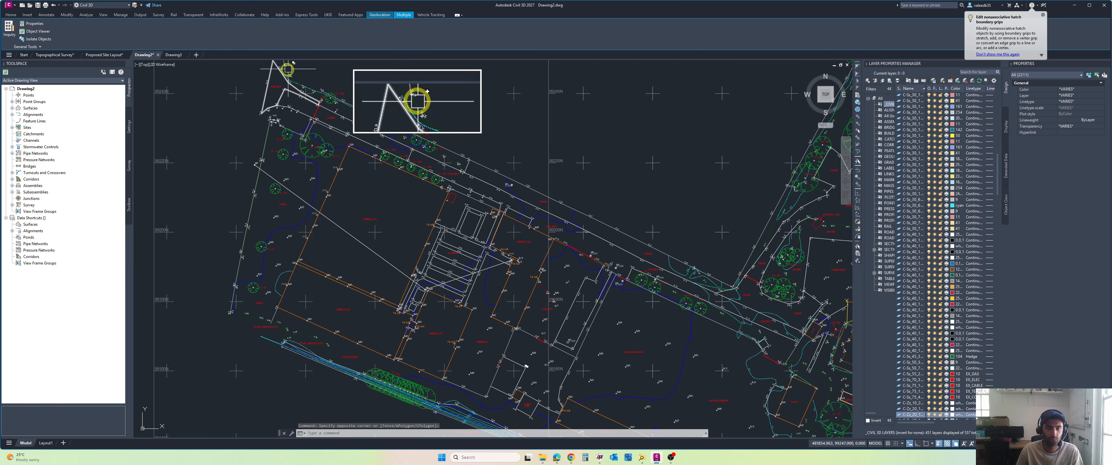
{"action": "scroll", "coordinate": [286, 96], "scroll_direction": "down", "scroll_amount": 6}
{"action": "scroll", "coordinate": [686, 225], "scroll_direction": "up", "scroll_amount": 6}
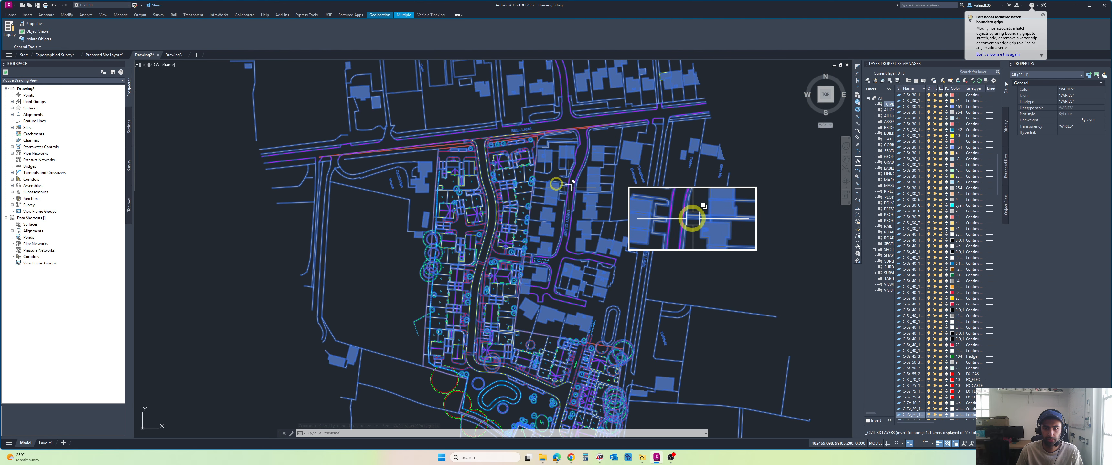
{"action": "scroll", "coordinate": [535, 169], "scroll_direction": "up", "scroll_amount": 5}
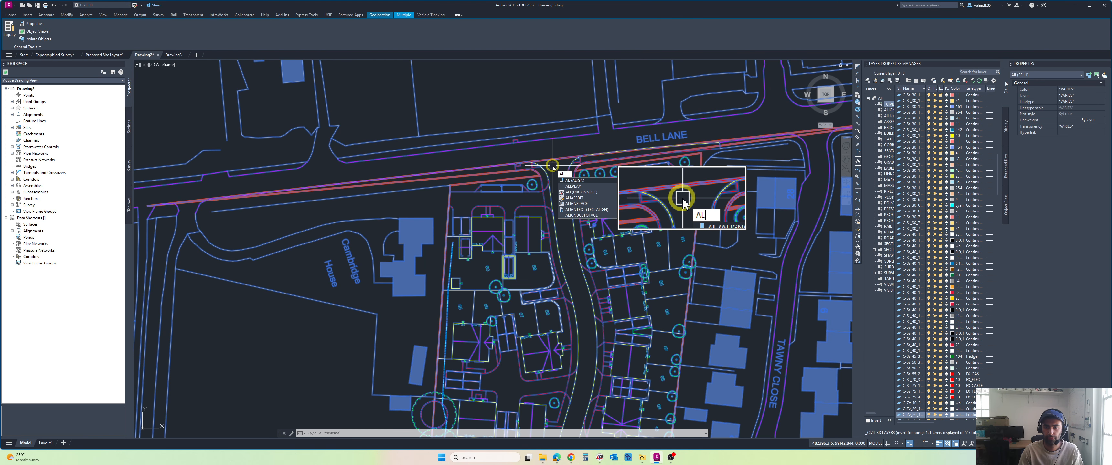
{"action": "key", "text": "Return"}
{"action": "scroll", "coordinate": [537, 166], "scroll_direction": "up", "scroll_amount": 2}
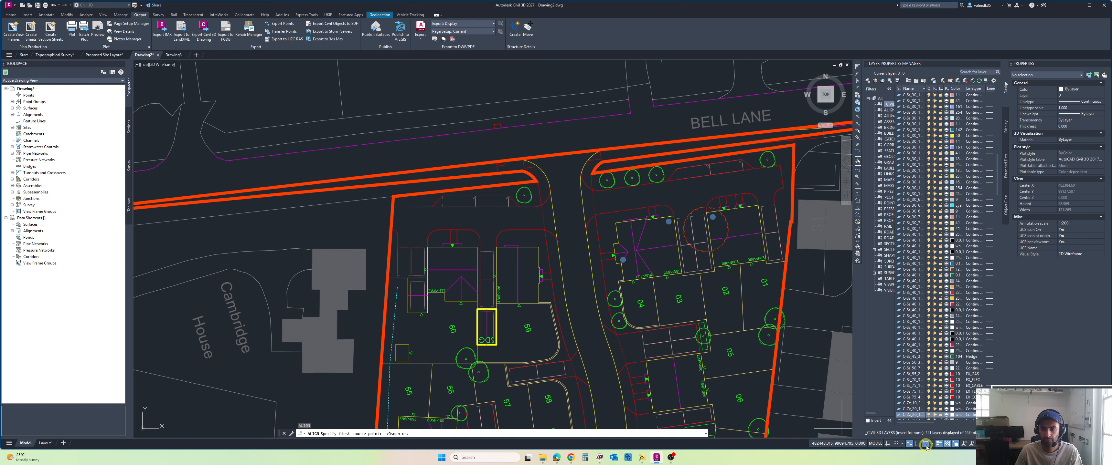
{"action": "scroll", "coordinate": [523, 160], "scroll_direction": "up", "scroll_amount": 3}
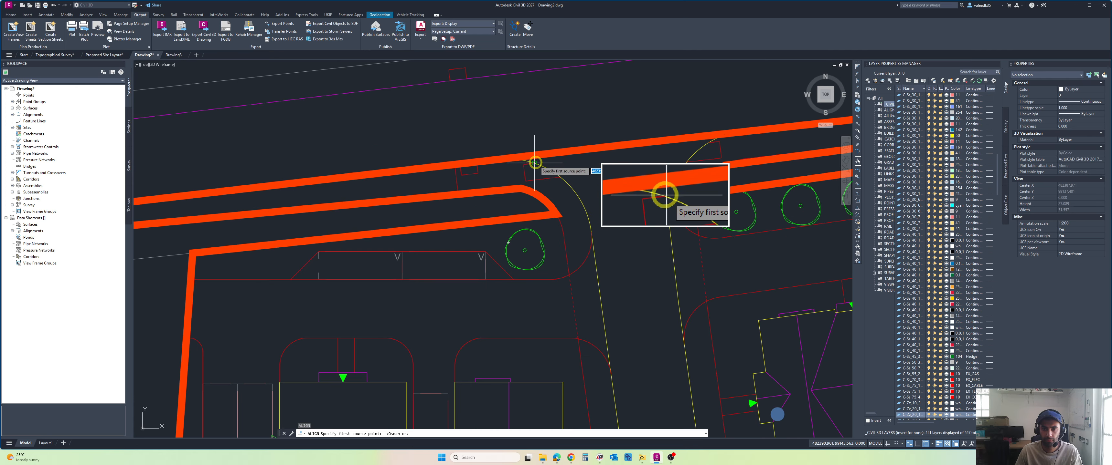
{"action": "scroll", "coordinate": [520, 159], "scroll_direction": "up", "scroll_amount": 2}
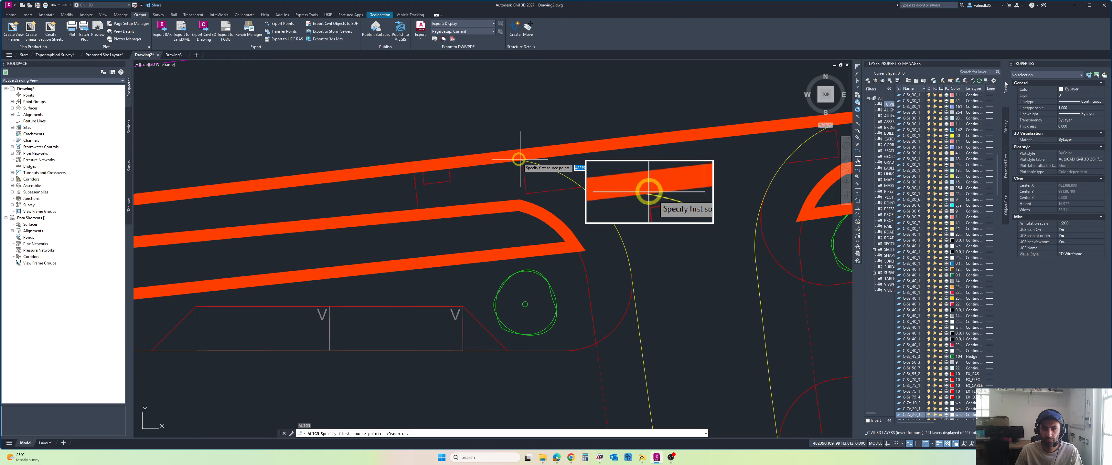
{"action": "key", "text": "Escape"}
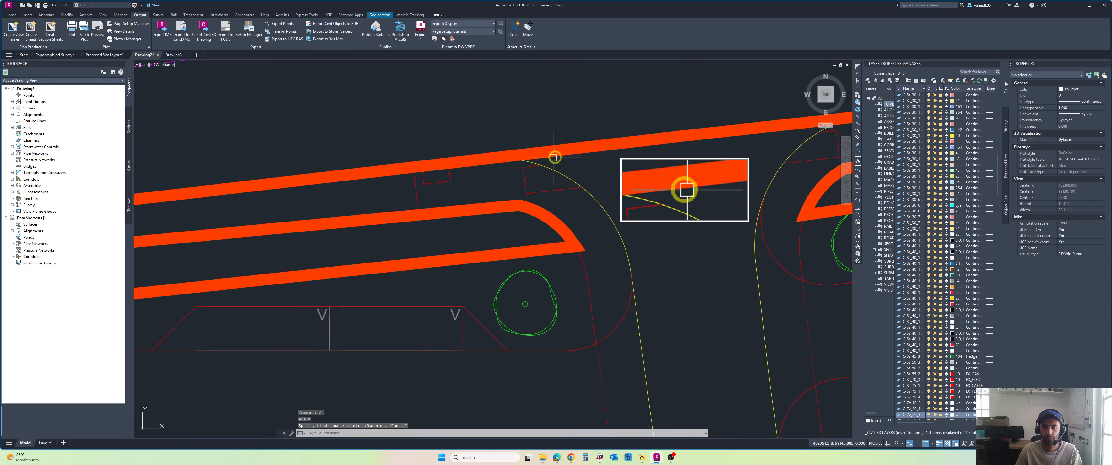
Step: Try erasing the redline boundary polyline along Bell Lane, and undo the erase
{"action": "left_click", "coordinate": [554, 158]}
{"action": "scroll", "coordinate": [623, 179], "scroll_direction": "down", "scroll_amount": 4}
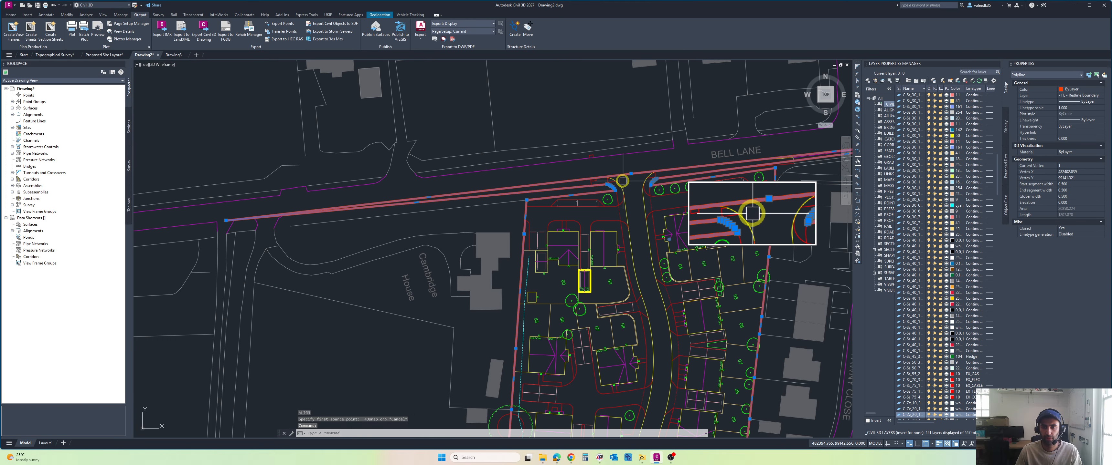
{"action": "key", "text": "Delete"}
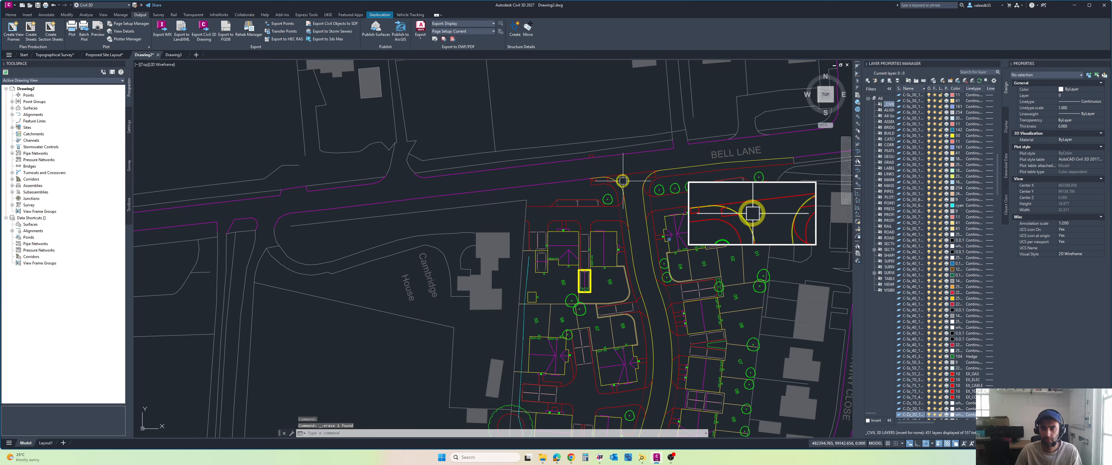
{"action": "key", "text": "ctrl+z"}
Step: Send the redline boundary polyline along Bell Lane to the back of the display order
{"action": "scroll", "coordinate": [621, 178], "scroll_direction": "up", "scroll_amount": 3}
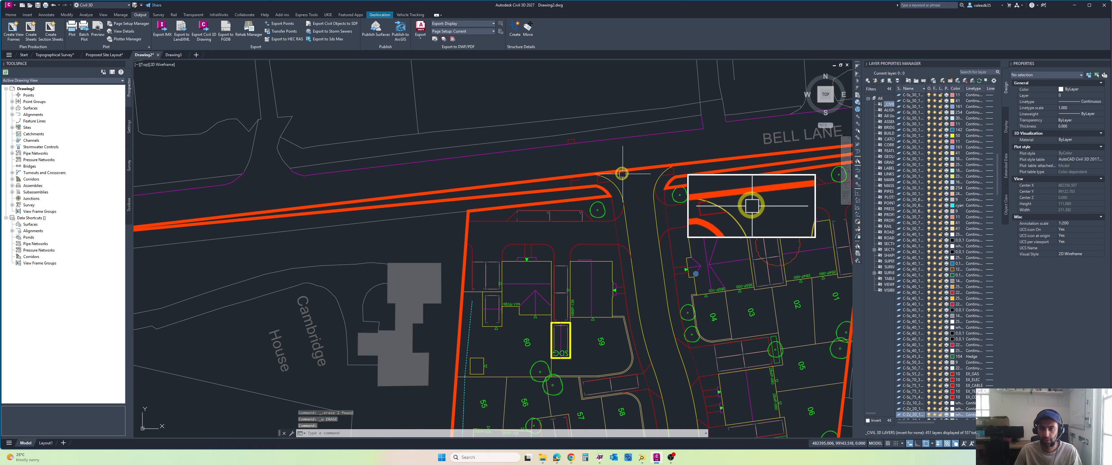
{"action": "left_click", "coordinate": [618, 153]}
{"action": "right_click", "coordinate": [618, 152]}
{"action": "key", "text": "Escape"}
{"action": "key", "text": "Escape"}
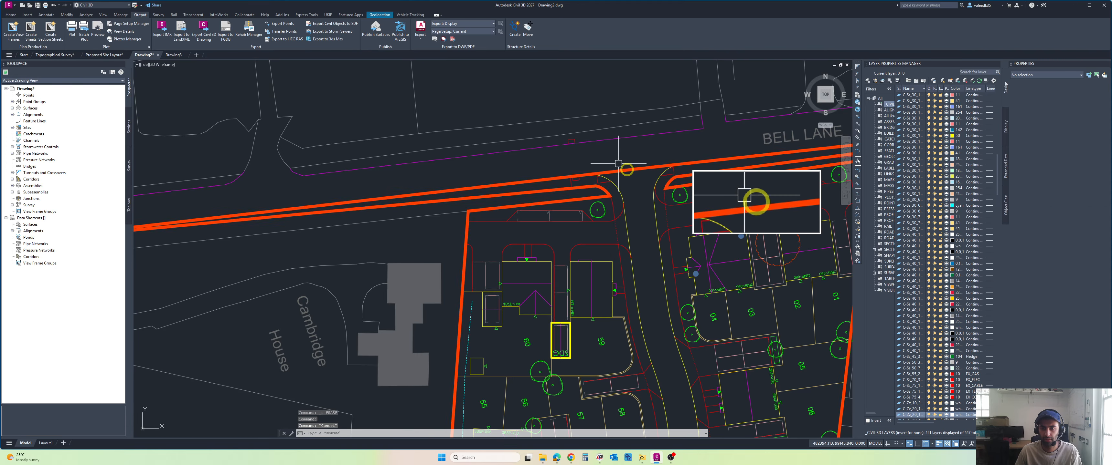
{"action": "left_click", "coordinate": [627, 169]}
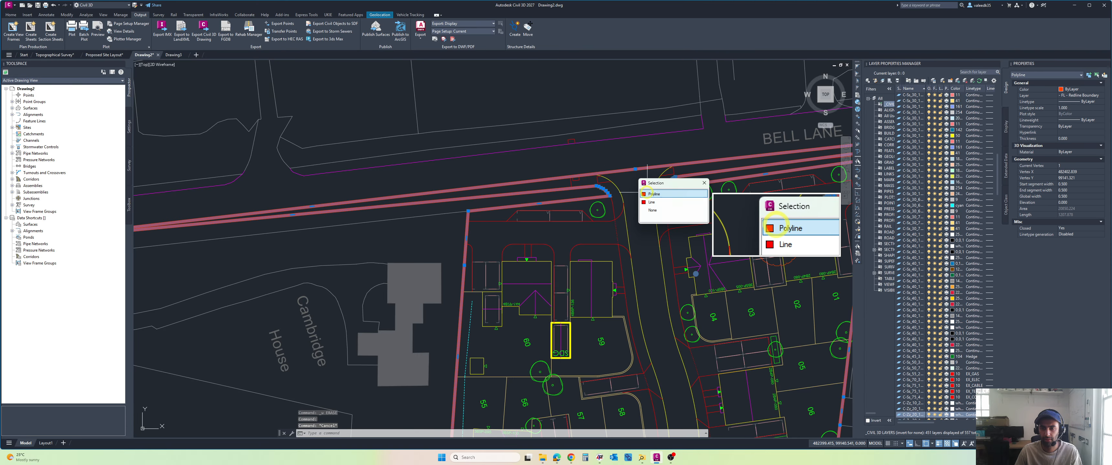
{"action": "right_click", "coordinate": [618, 153]}
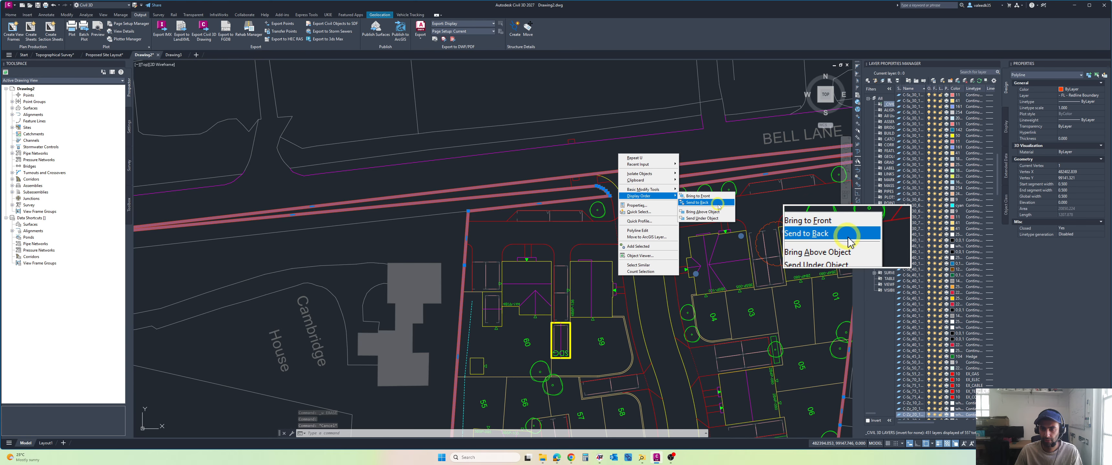
{"action": "left_click", "coordinate": [694, 202]}
{"action": "scroll", "coordinate": [606, 174], "scroll_direction": "up", "scroll_amount": 4}
{"action": "middle_click_drag", "start_coordinate": [582, 170], "coordinate": [606, 164]}
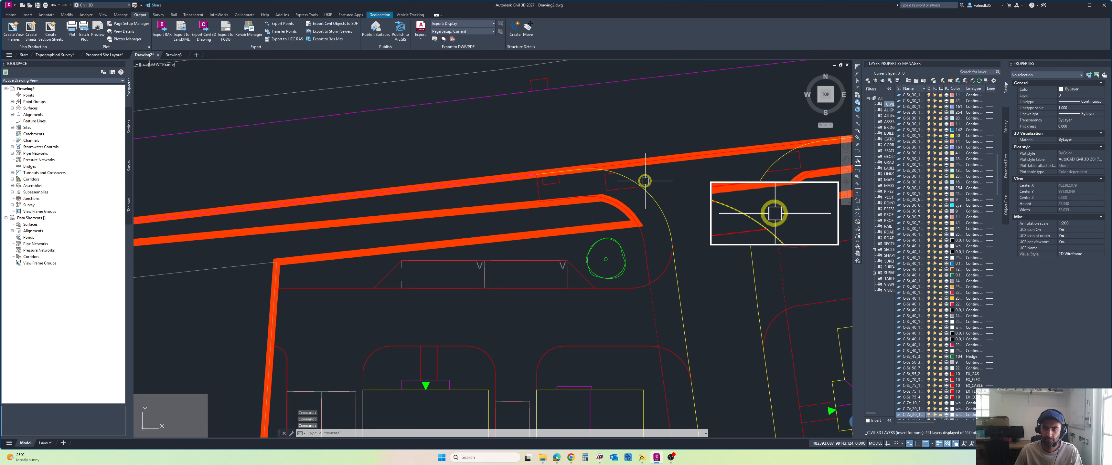
{"action": "key", "text": "Escape"}
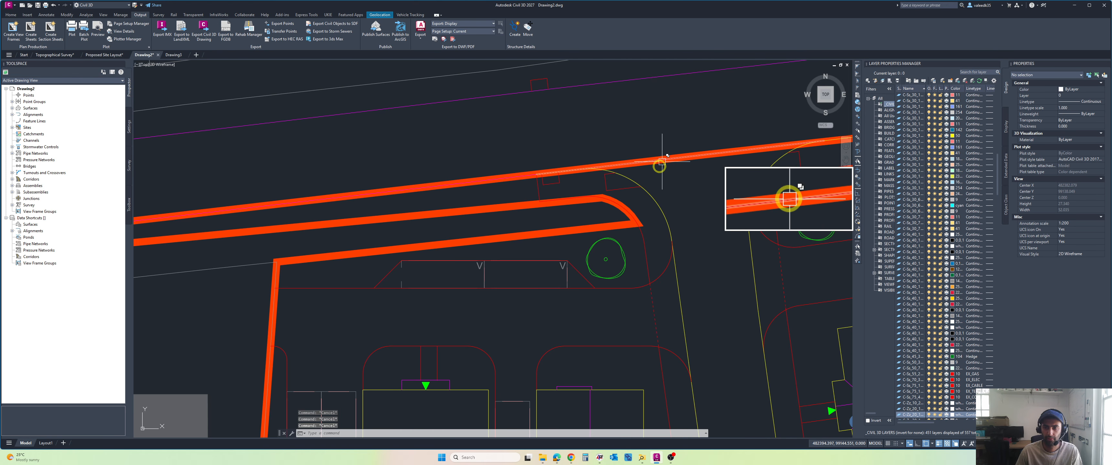
Step: Start aligning the whole site layout, matching the western kerb radius end at the Bell Lane access to the survey's 6.19 level point
{"action": "scroll", "coordinate": [661, 160], "scroll_direction": "down", "scroll_amount": 15}
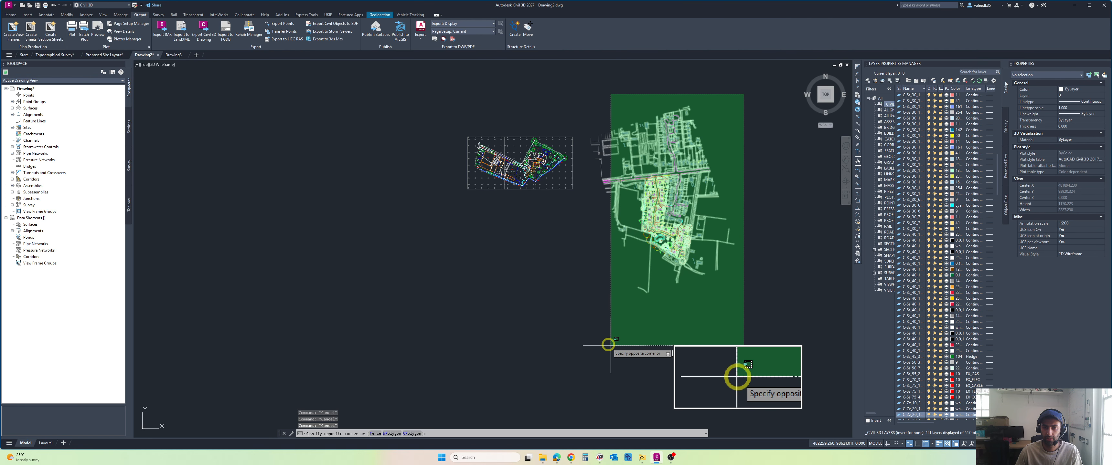
{"action": "left_click", "coordinate": [586, 328]}
{"action": "scroll", "coordinate": [618, 128], "scroll_direction": "up", "scroll_amount": 4}
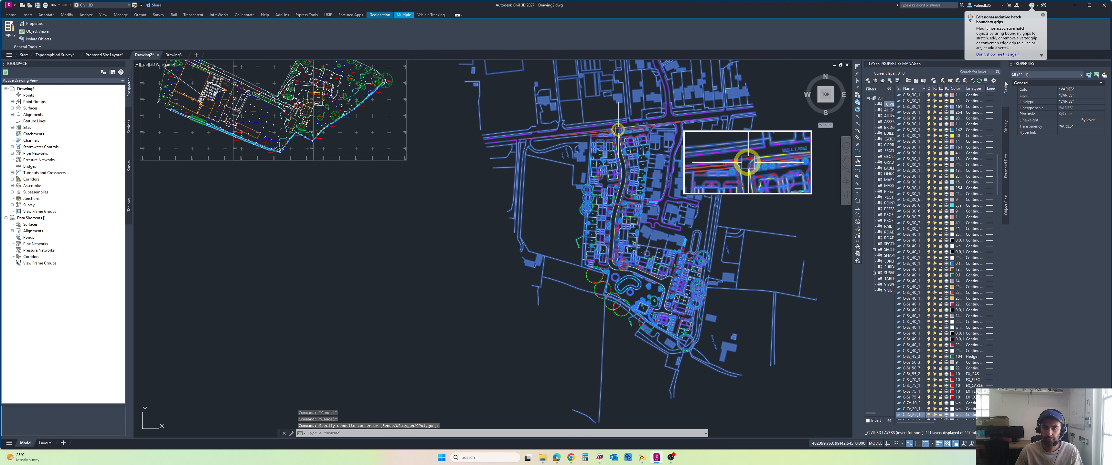
{"action": "scroll", "coordinate": [604, 126], "scroll_direction": "up", "scroll_amount": 5}
{"action": "key", "text": "Return"}
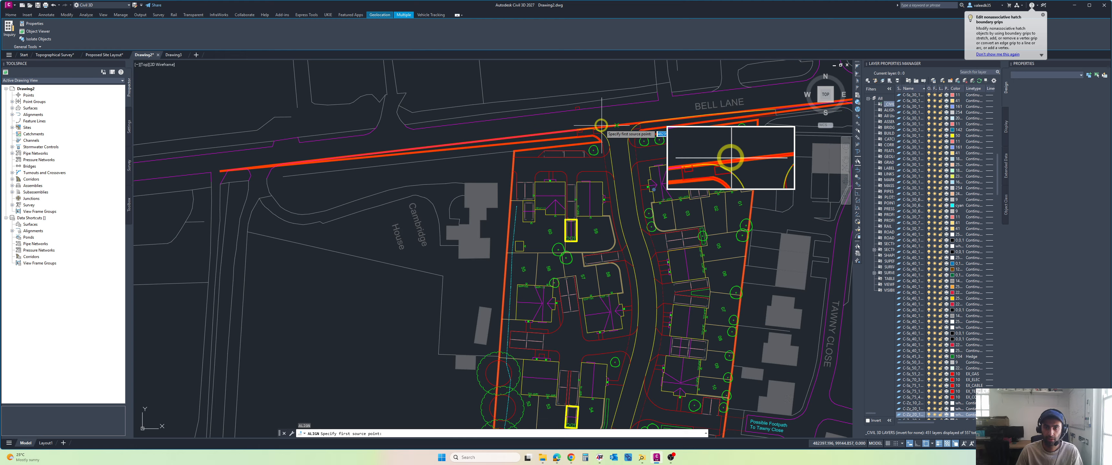
{"action": "scroll", "coordinate": [574, 132], "scroll_direction": "up", "scroll_amount": 5}
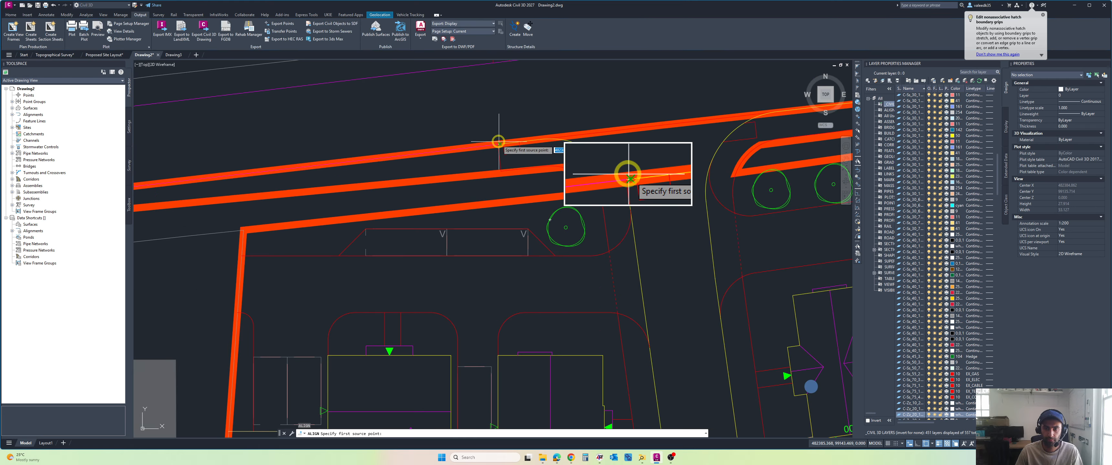
{"action": "scroll", "coordinate": [451, 114], "scroll_direction": "down", "scroll_amount": 8}
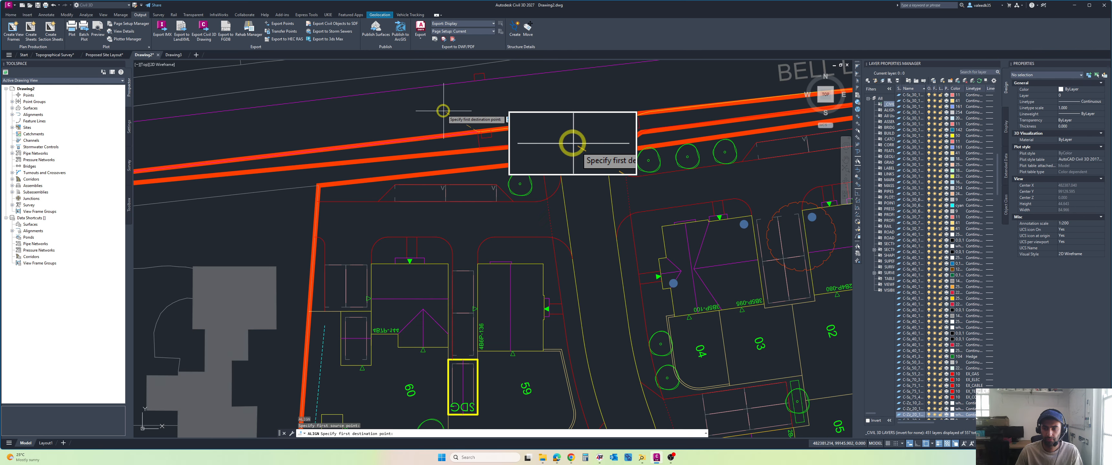
{"action": "scroll", "coordinate": [388, 149], "scroll_direction": "up", "scroll_amount": 2}
{"action": "scroll", "coordinate": [438, 152], "scroll_direction": "down", "scroll_amount": 4}
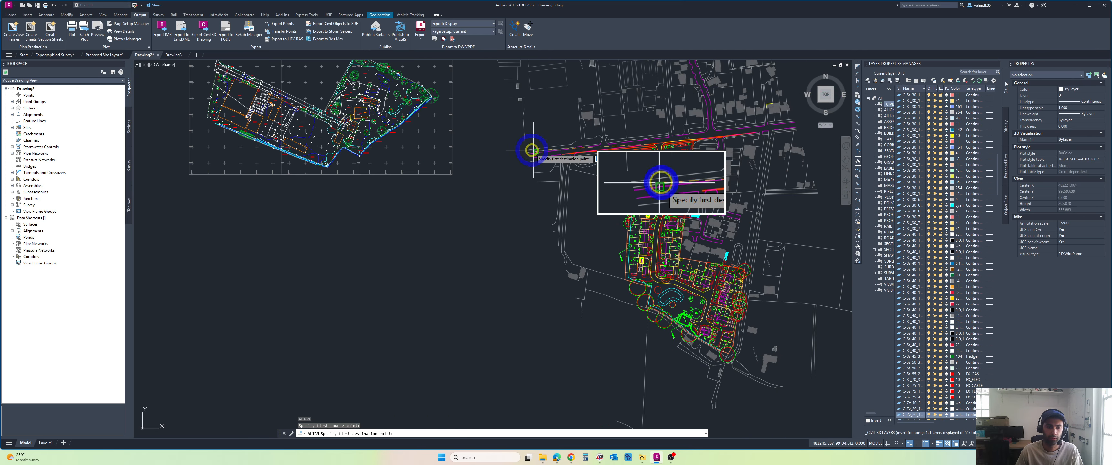
{"action": "middle_click_drag", "start_coordinate": [529, 146], "coordinate": [579, 173]}
{"action": "scroll", "coordinate": [337, 117], "scroll_direction": "up", "scroll_amount": 10}
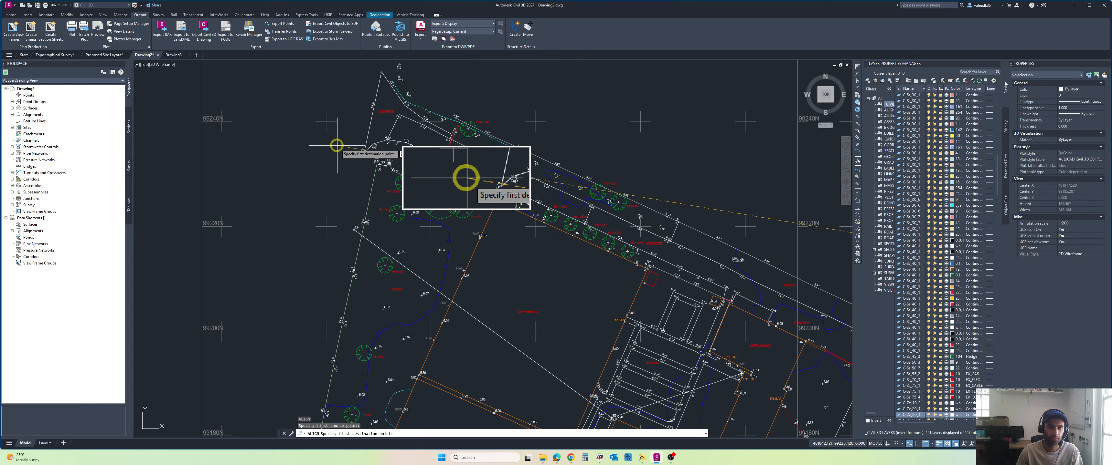
{"action": "scroll", "coordinate": [373, 163], "scroll_direction": "up", "scroll_amount": 3}
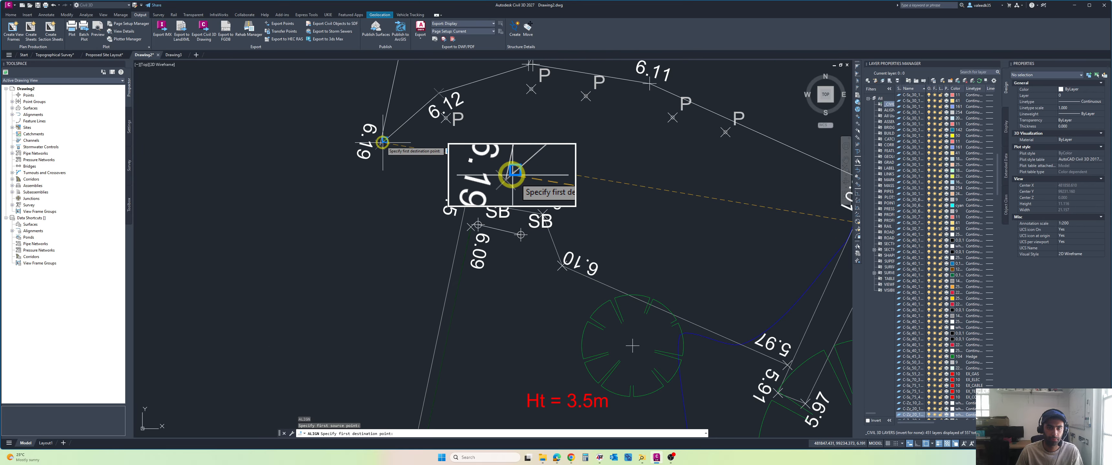
Step: Match the eastern kerb radius end at the Bell Lane access to the survey's northern corner as the second alignment pair
{"action": "scroll", "coordinate": [380, 145], "scroll_direction": "down", "scroll_amount": 20}
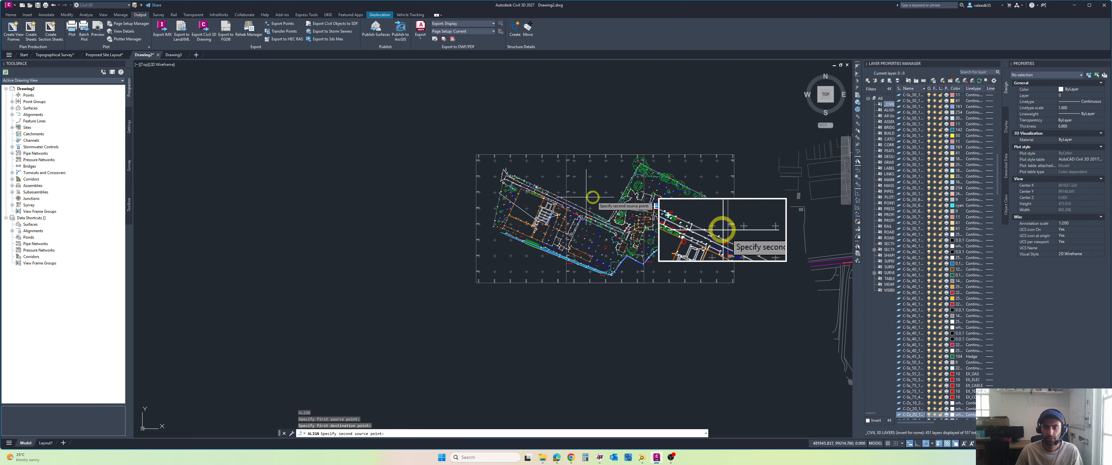
{"action": "scroll", "coordinate": [623, 214], "scroll_direction": "up", "scroll_amount": 15}
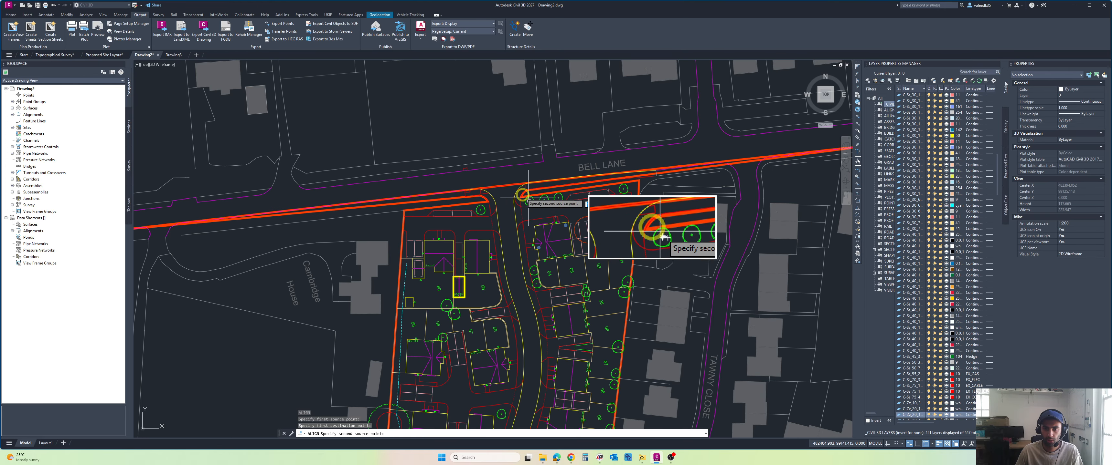
{"action": "scroll", "coordinate": [569, 171], "scroll_direction": "up", "scroll_amount": 2}
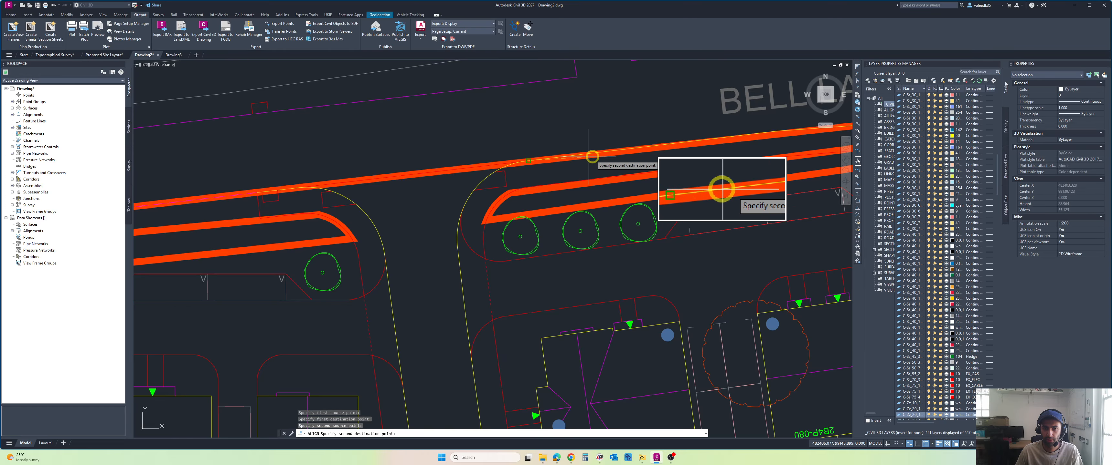
{"action": "scroll", "coordinate": [561, 169], "scroll_direction": "down", "scroll_amount": 15}
{"action": "scroll", "coordinate": [449, 171], "scroll_direction": "up", "scroll_amount": 6}
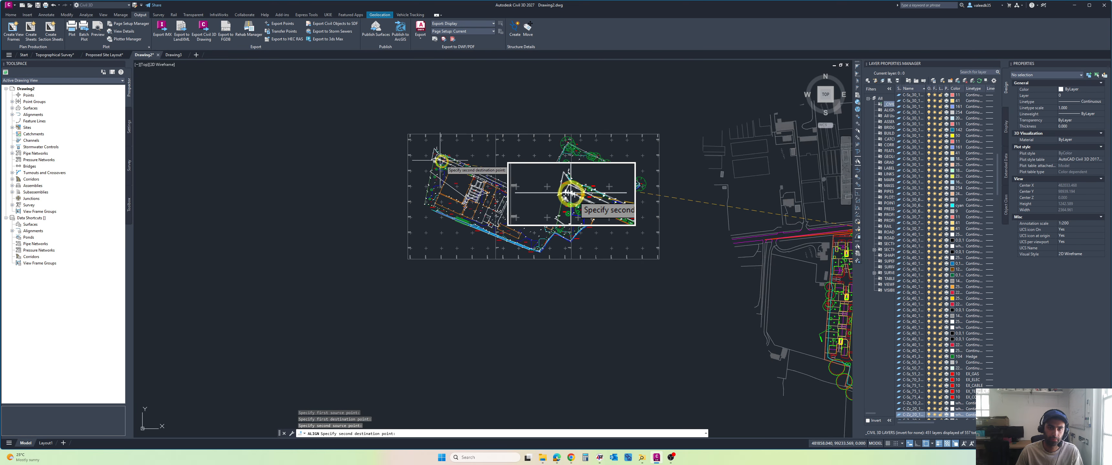
{"action": "scroll", "coordinate": [453, 175], "scroll_direction": "up", "scroll_amount": 13}
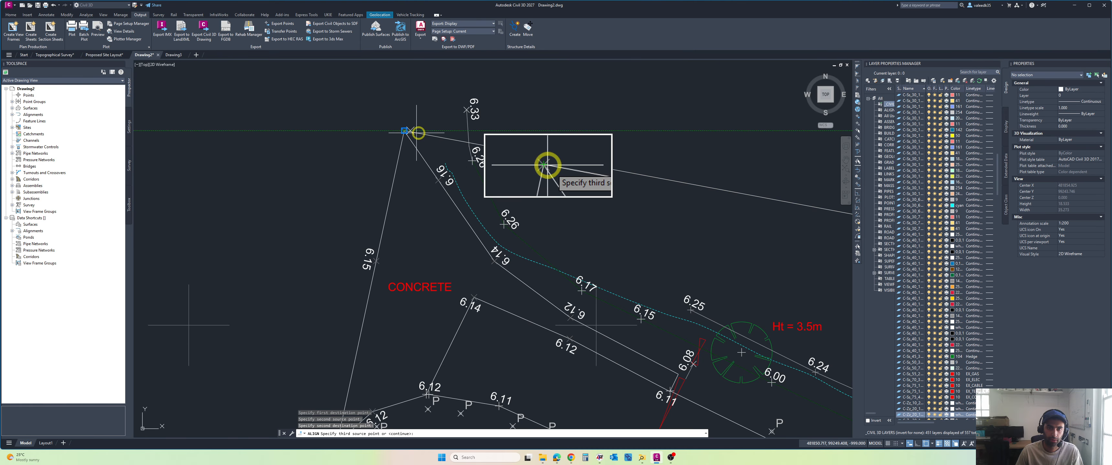
Step: Finish the alignment with two point pairs and without scaling the objects, and inspect the layout's fit over the survey
{"action": "scroll", "coordinate": [484, 141], "scroll_direction": "down", "scroll_amount": 13}
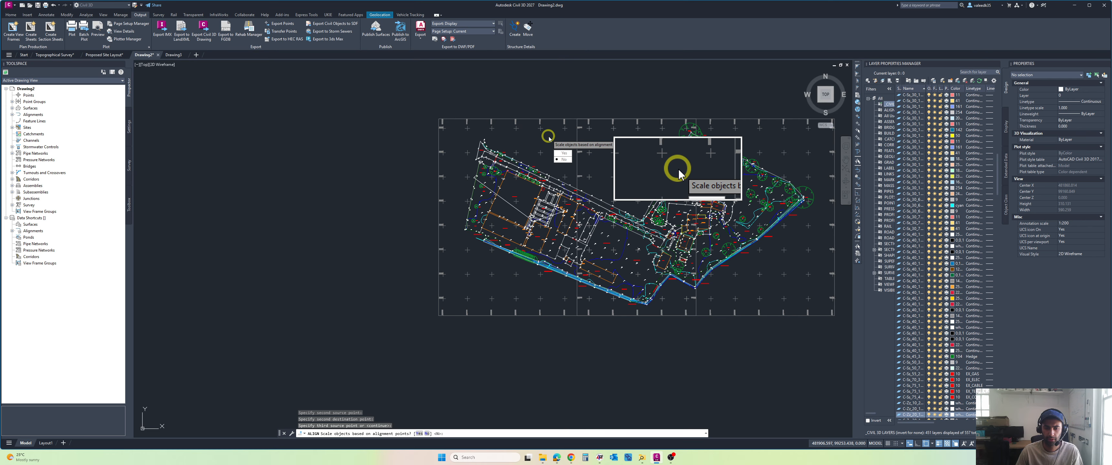
{"action": "key", "text": "Return"}
{"action": "scroll", "coordinate": [546, 173], "scroll_direction": "down", "scroll_amount": 10}
{"action": "scroll", "coordinate": [546, 194], "scroll_direction": "up", "scroll_amount": 3}
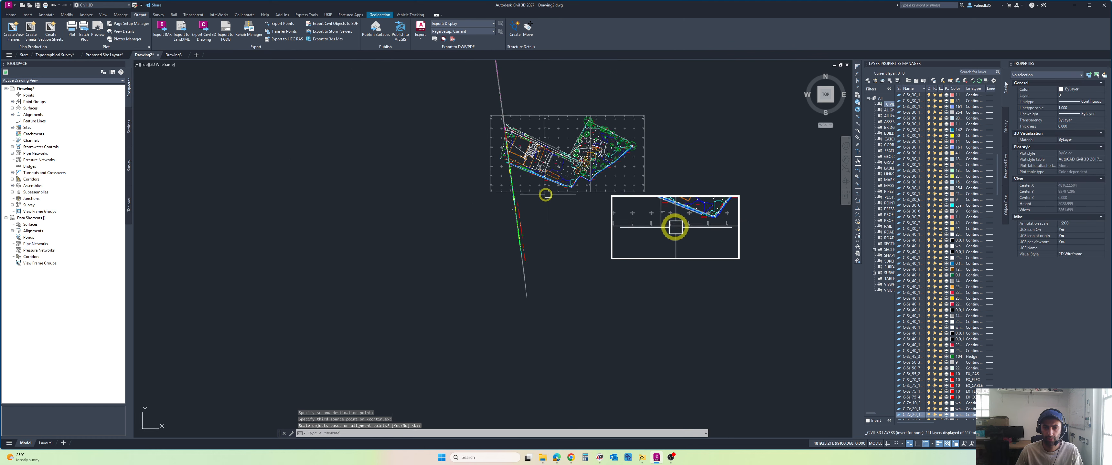
{"action": "scroll", "coordinate": [476, 233], "scroll_direction": "up", "scroll_amount": 3}
{"action": "scroll", "coordinate": [452, 226], "scroll_direction": "down", "scroll_amount": 5}
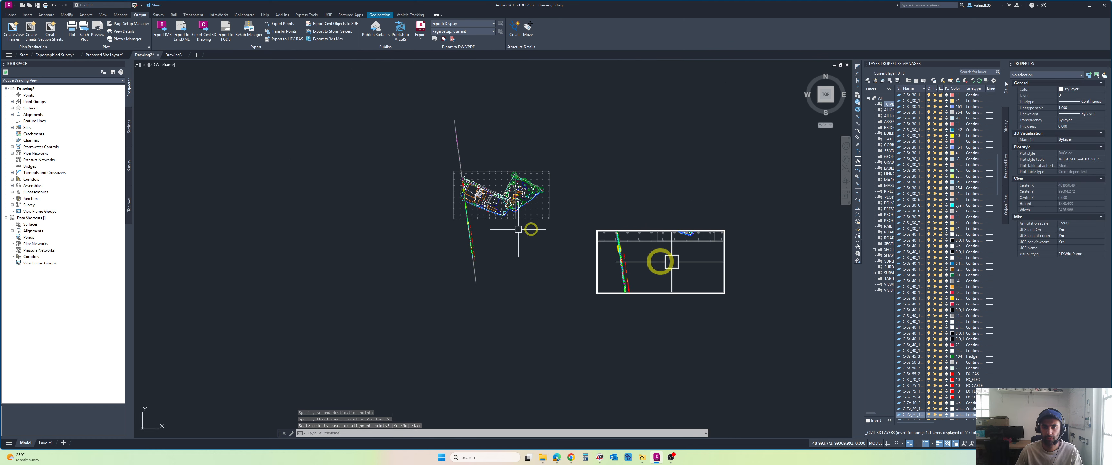
{"action": "scroll", "coordinate": [574, 230], "scroll_direction": "up", "scroll_amount": 10}
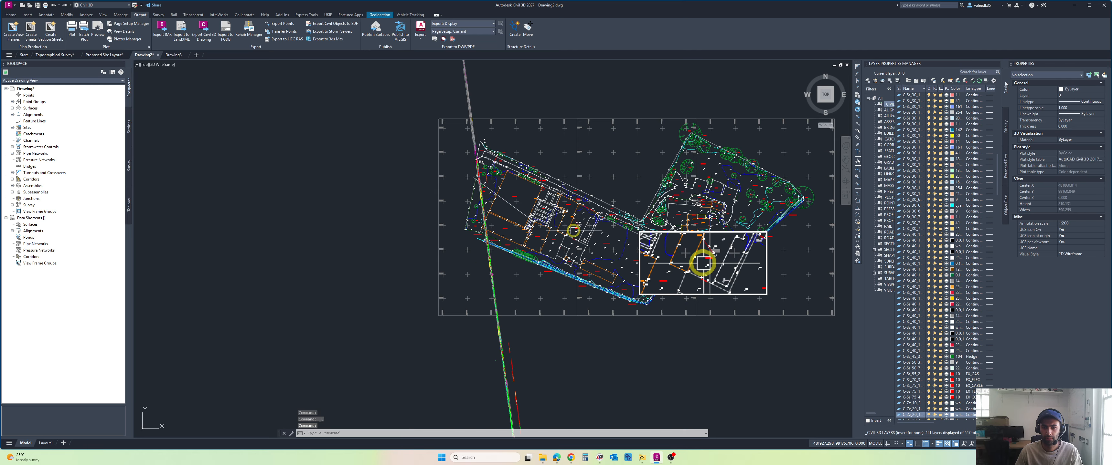
Step: Rotate the whole site layout roughly a quarter turn anticlockwise about a point near its Bell Lane access, so the estate extends eastwards
{"action": "scroll", "coordinate": [574, 230], "scroll_direction": "down", "scroll_amount": 8}
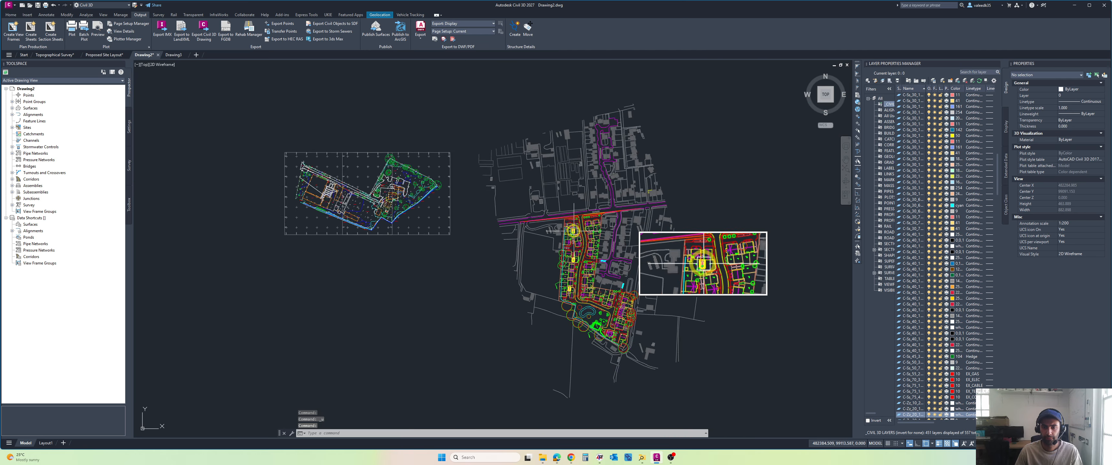
{"action": "scroll", "coordinate": [555, 199], "scroll_direction": "up", "scroll_amount": 2}
{"action": "middle_click_drag", "start_coordinate": [554, 198], "coordinate": [504, 161]}
{"action": "scroll", "coordinate": [678, 89], "scroll_direction": "down", "scroll_amount": 2}
{"action": "middle_click_drag", "start_coordinate": [678, 88], "coordinate": [599, 89]}
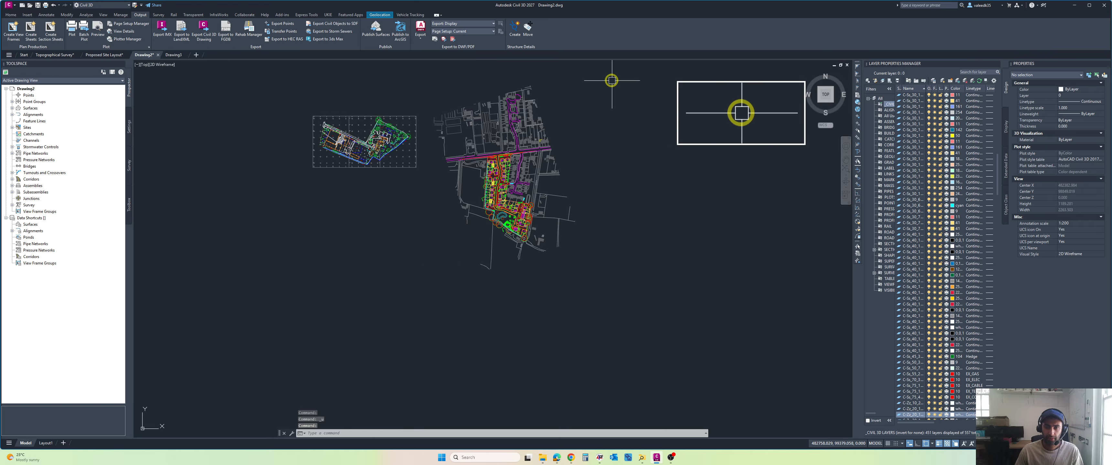
{"action": "left_click", "coordinate": [612, 80]}
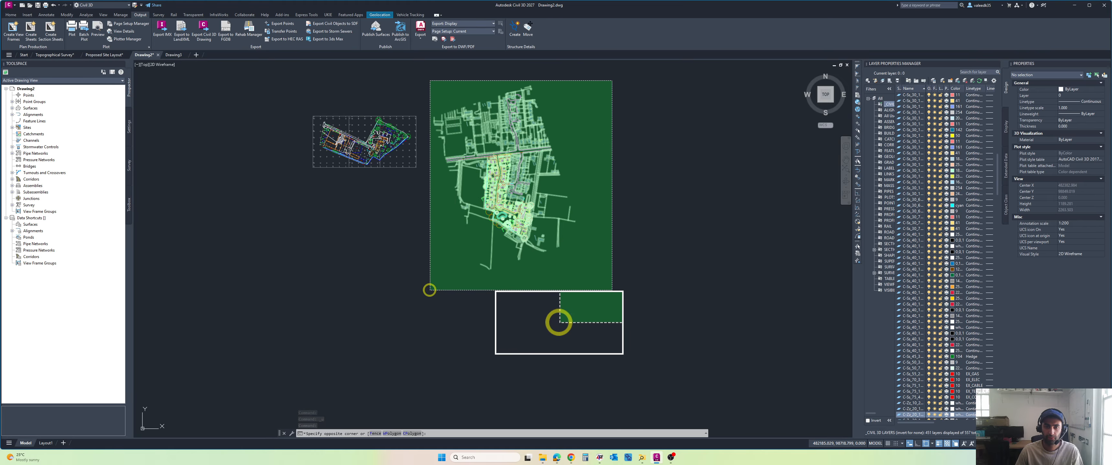
{"action": "left_click", "coordinate": [429, 290]}
{"action": "type", "text": "ro"}
{"action": "key", "text": "Return"}
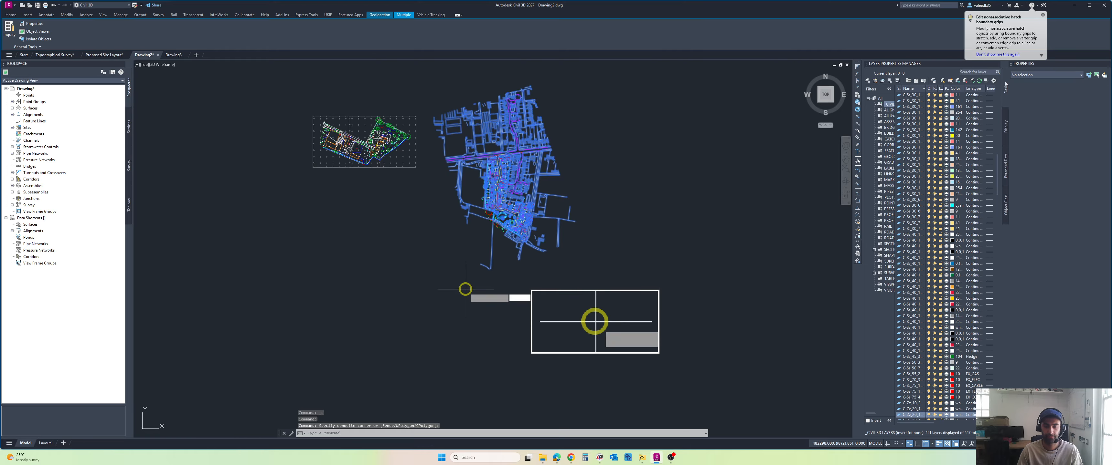
{"action": "left_click", "coordinate": [501, 163]}
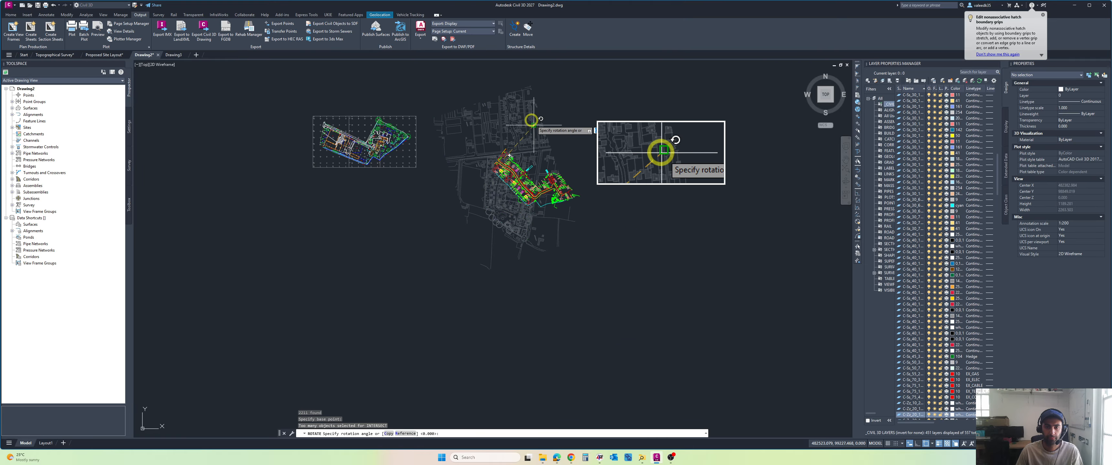
{"action": "left_click", "coordinate": [499, 99]}
{"action": "scroll", "coordinate": [510, 165], "scroll_direction": "up", "scroll_amount": 3}
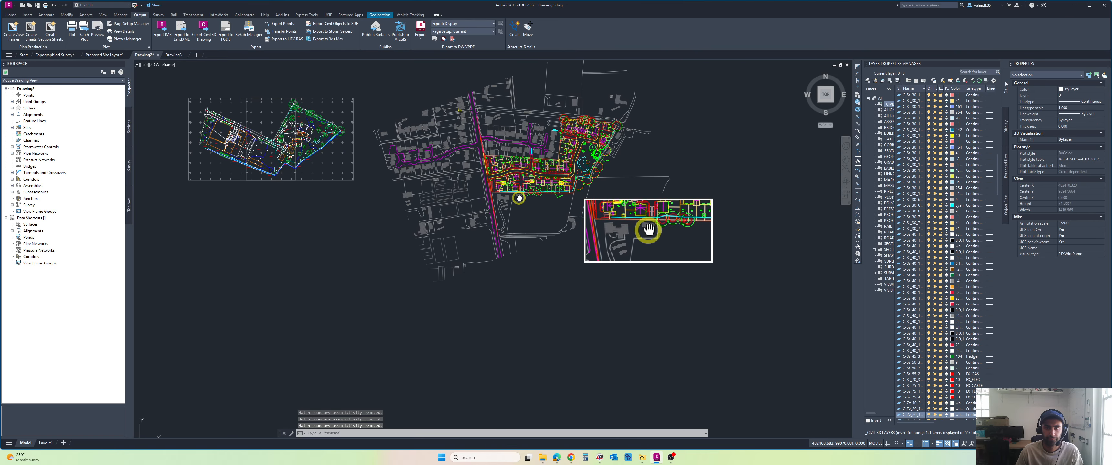
Step: Try to measure the width of the site layout's access mouth at Bell Lane, between the two kerb lines
{"action": "scroll", "coordinate": [482, 187], "scroll_direction": "up", "scroll_amount": 2}
{"action": "scroll", "coordinate": [497, 185], "scroll_direction": "up", "scroll_amount": 6}
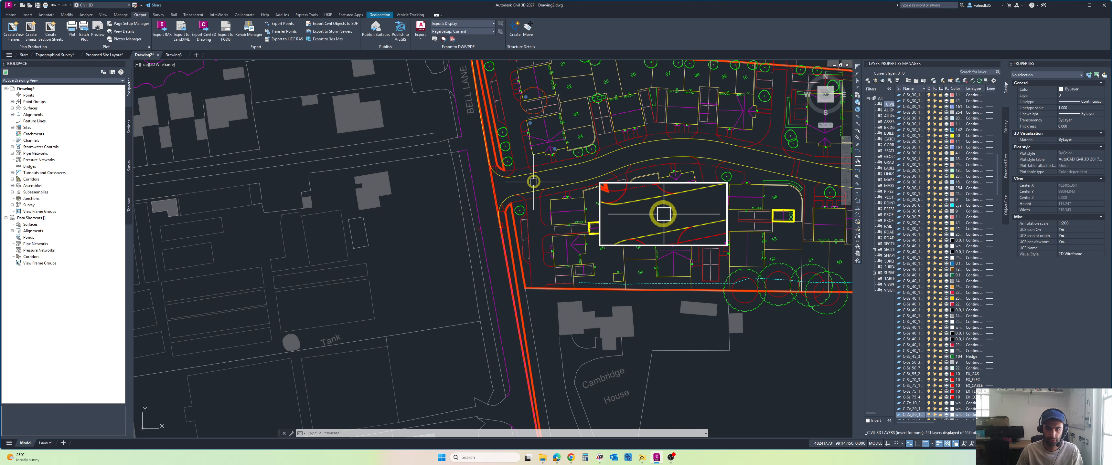
{"action": "scroll", "coordinate": [533, 181], "scroll_direction": "down", "scroll_amount": 8}
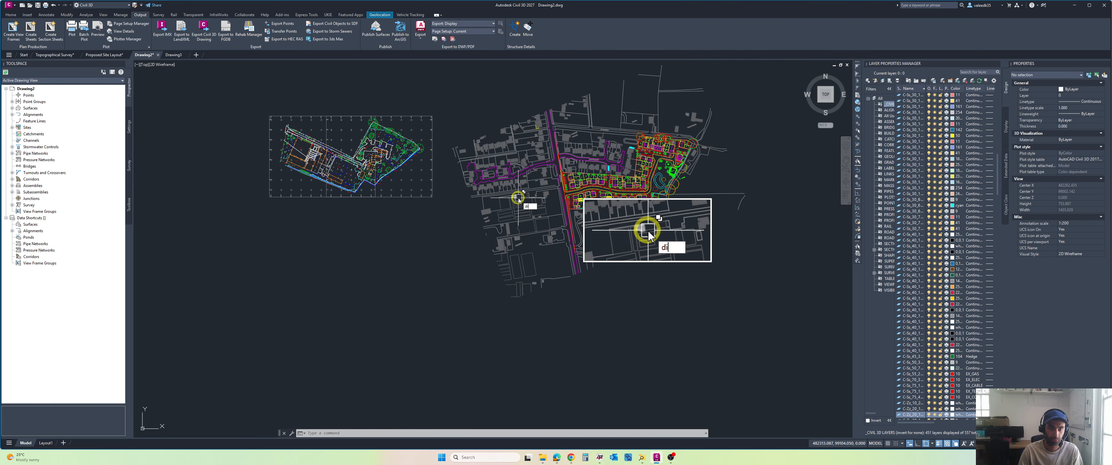
{"action": "scroll", "coordinate": [520, 197], "scroll_direction": "up", "scroll_amount": 12}
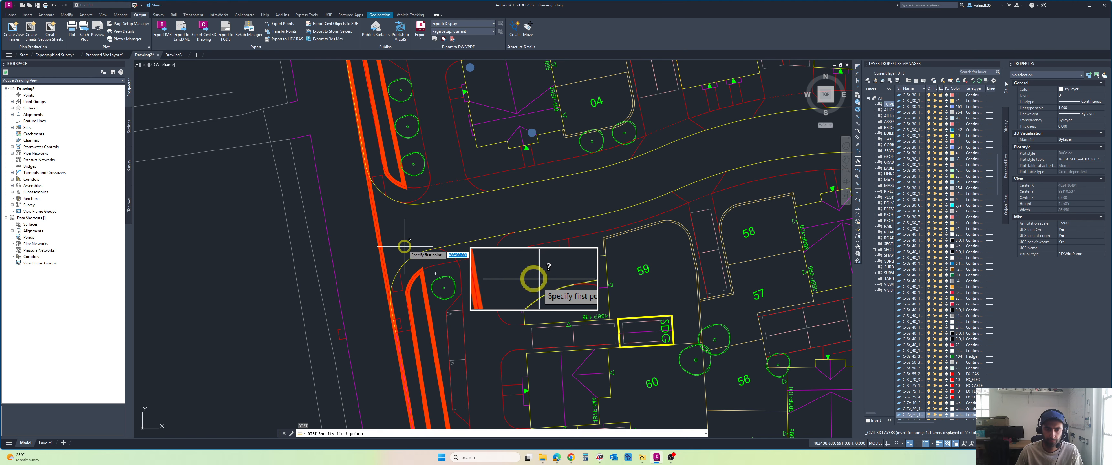
{"action": "left_click", "coordinate": [403, 238]}
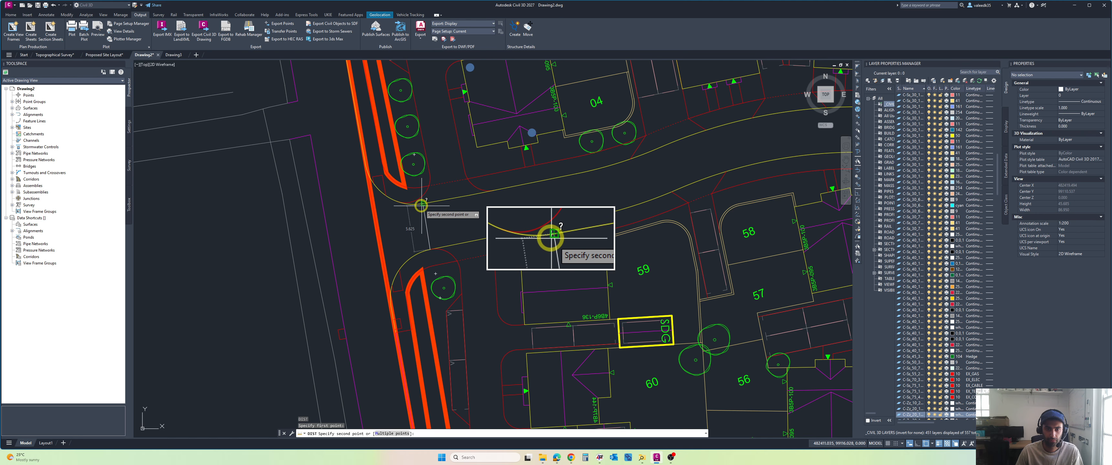
{"action": "scroll", "coordinate": [326, 221], "scroll_direction": "down", "scroll_amount": 8}
{"action": "middle_click_drag", "start_coordinate": [324, 223], "coordinate": [594, 233]}
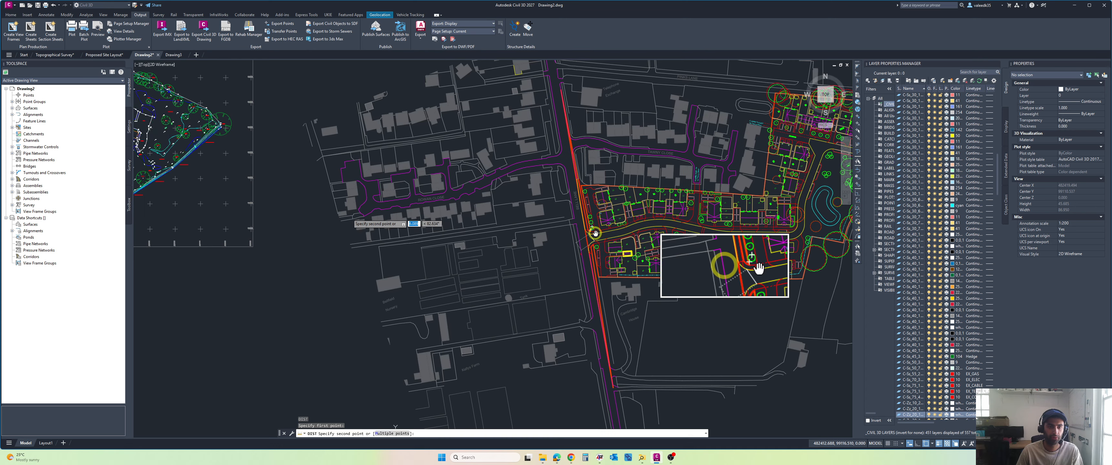
{"action": "scroll", "coordinate": [472, 227], "scroll_direction": "down", "scroll_amount": 4}
{"action": "middle_click_drag", "start_coordinate": [404, 224], "coordinate": [487, 228]}
{"action": "key", "text": "Escape"}
Step: Try to measure the distance across the concrete access at the survey's north-western corner
{"action": "middle_click_drag", "start_coordinate": [316, 207], "coordinate": [410, 213]}
{"action": "scroll", "coordinate": [496, 179], "scroll_direction": "up", "scroll_amount": 10}
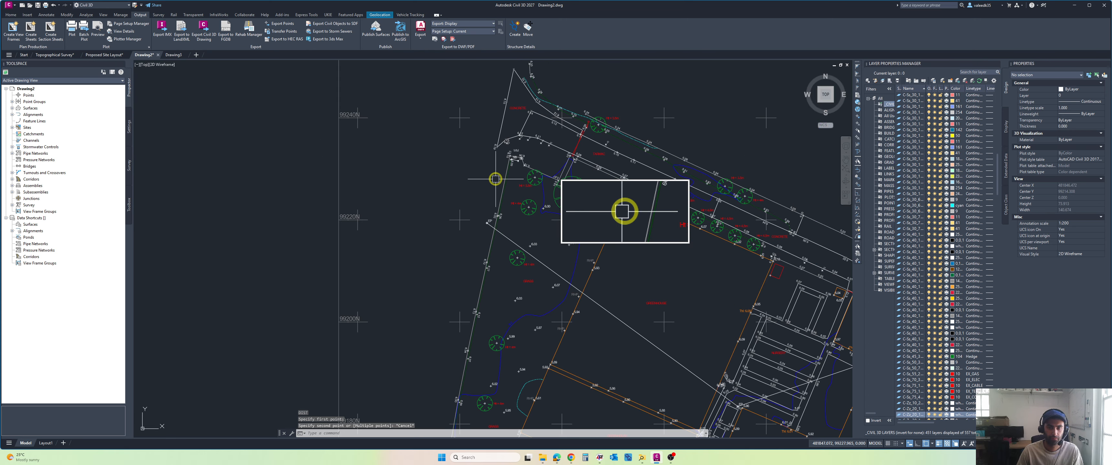
{"action": "key", "text": "Return"}
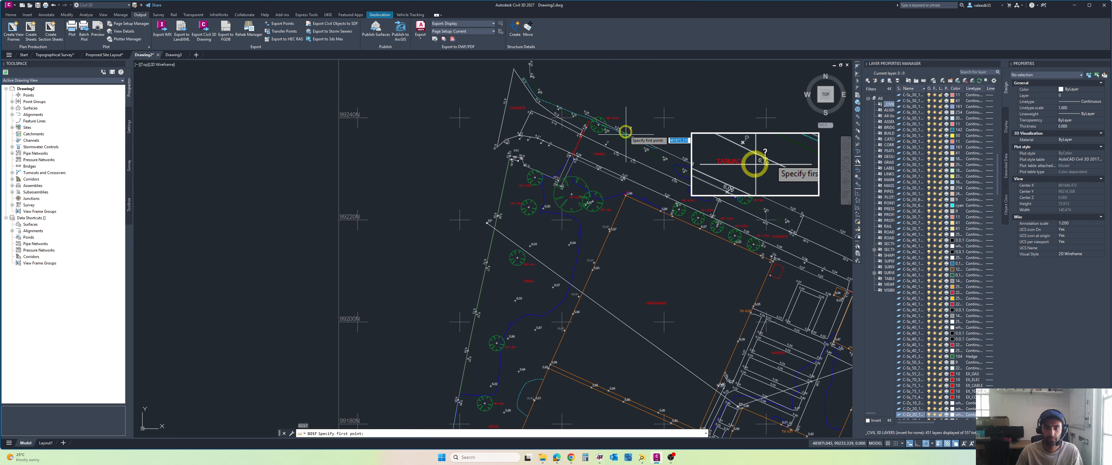
{"action": "scroll", "coordinate": [605, 127], "scroll_direction": "up", "scroll_amount": 2}
{"action": "left_click", "coordinate": [469, 140]}
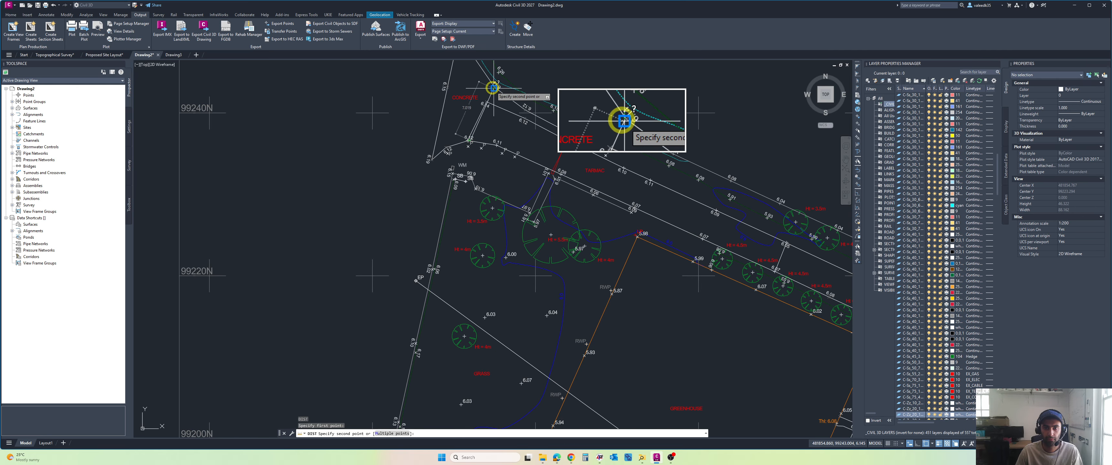
{"action": "key", "text": "Escape"}
{"action": "key", "text": "Escape"}
Step: Compare the rotated site layout's shape and orientation with the topographical survey beside it
{"action": "scroll", "coordinate": [574, 104], "scroll_direction": "down", "scroll_amount": 18}
{"action": "mouse_move", "coordinate": [587, 133]}
{"action": "middle_mouse_down"}
{"action": "mouse_move", "coordinate": [553, 171]}
{"action": "mouse_move", "coordinate": [544, 245]}
{"action": "mouse_move", "coordinate": [510, 272]}
{"action": "middle_mouse_up"}
{"action": "scroll", "coordinate": [555, 173], "scroll_direction": "up", "scroll_amount": 2}
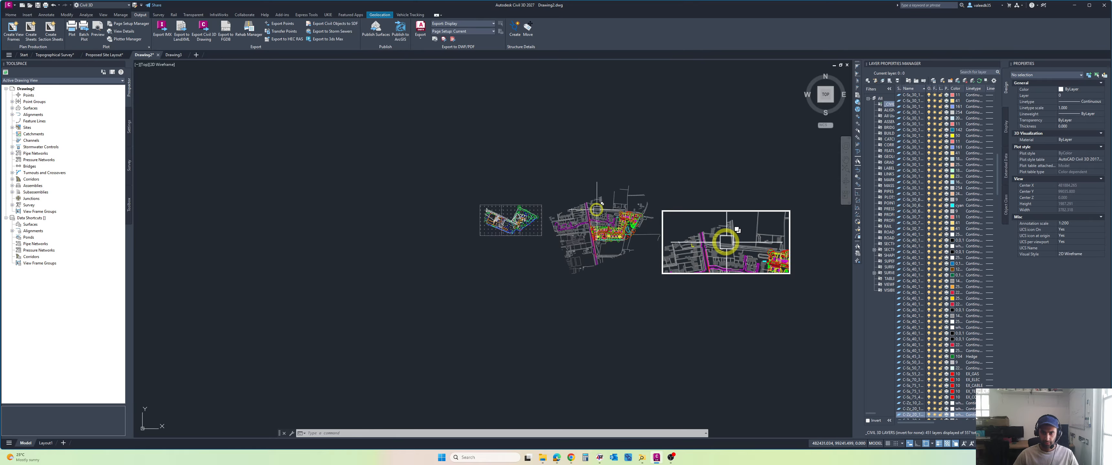
{"action": "scroll", "coordinate": [578, 203], "scroll_direction": "up", "scroll_amount": 7}
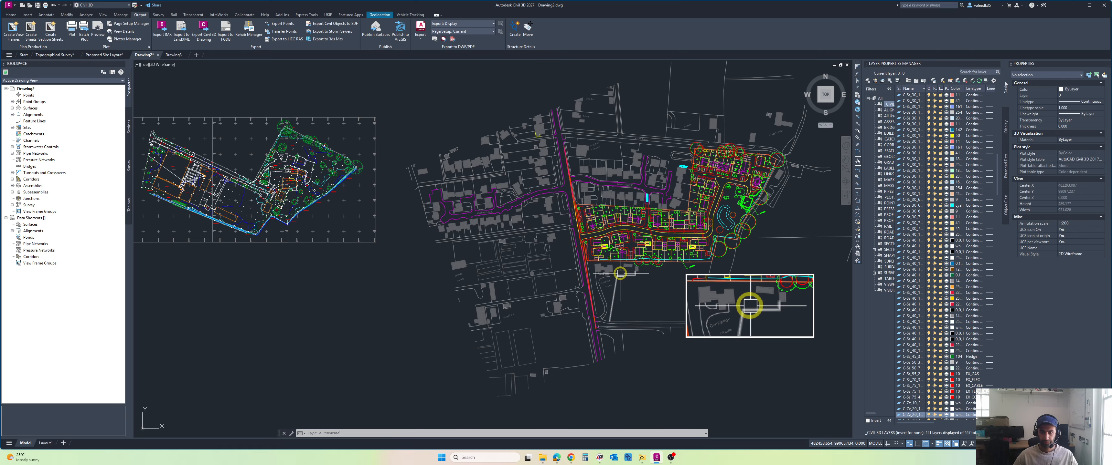
{"action": "scroll", "coordinate": [531, 218], "scroll_direction": "down", "scroll_amount": 3}
{"action": "mouse_move", "coordinate": [415, 211]}
{"action": "middle_mouse_down"}
{"action": "mouse_move", "coordinate": [462, 191]}
{"action": "mouse_move", "coordinate": [426, 215]}
{"action": "mouse_move", "coordinate": [372, 121]}
{"action": "middle_mouse_up"}
{"action": "scroll", "coordinate": [415, 183], "scroll_direction": "up", "scroll_amount": 5}
{"action": "scroll", "coordinate": [427, 214], "scroll_direction": "down", "scroll_amount": 2}
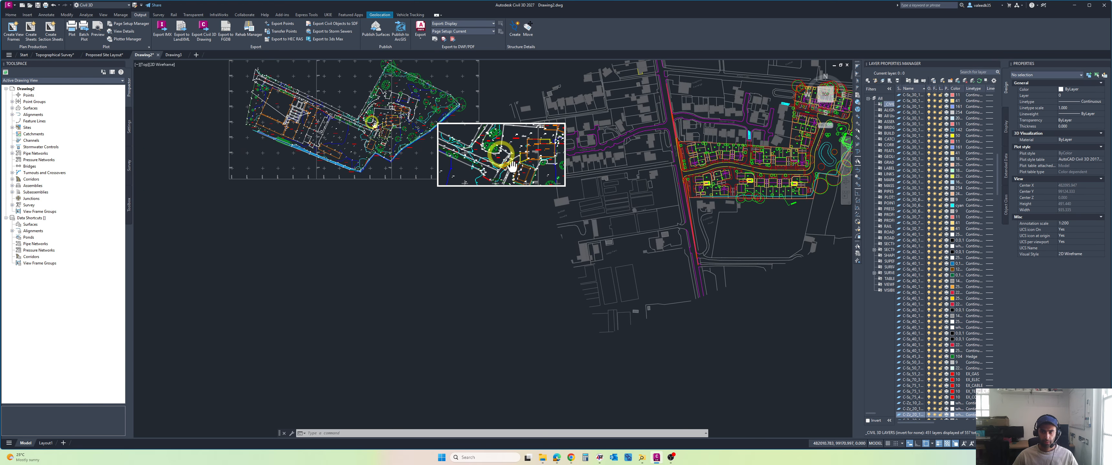
Step: Move the whole site layout, including its surrounding base map, a short distance north
{"action": "scroll", "coordinate": [370, 123], "scroll_direction": "down", "scroll_amount": 2}
{"action": "middle_click_drag", "start_coordinate": [426, 139], "coordinate": [407, 196]}
{"action": "left_click", "coordinate": [743, 78]}
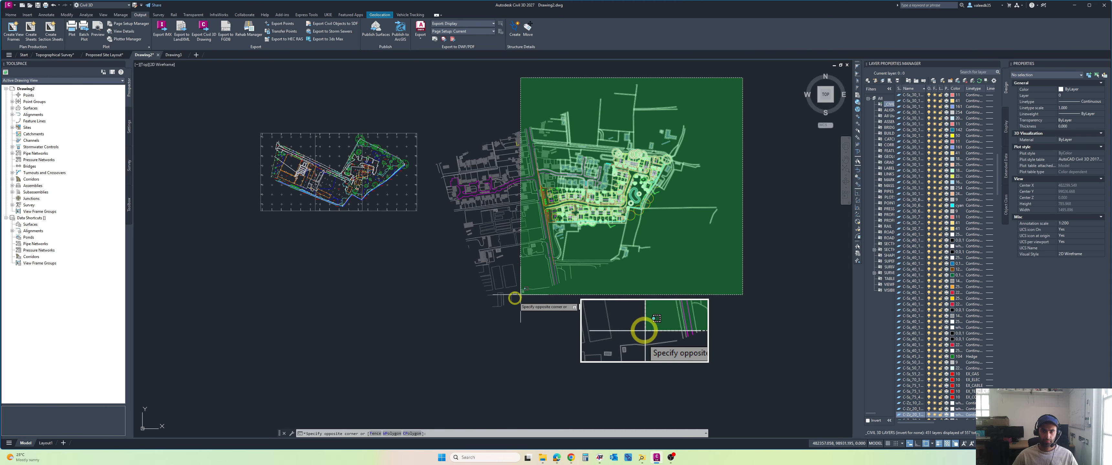
{"action": "left_click", "coordinate": [440, 332]}
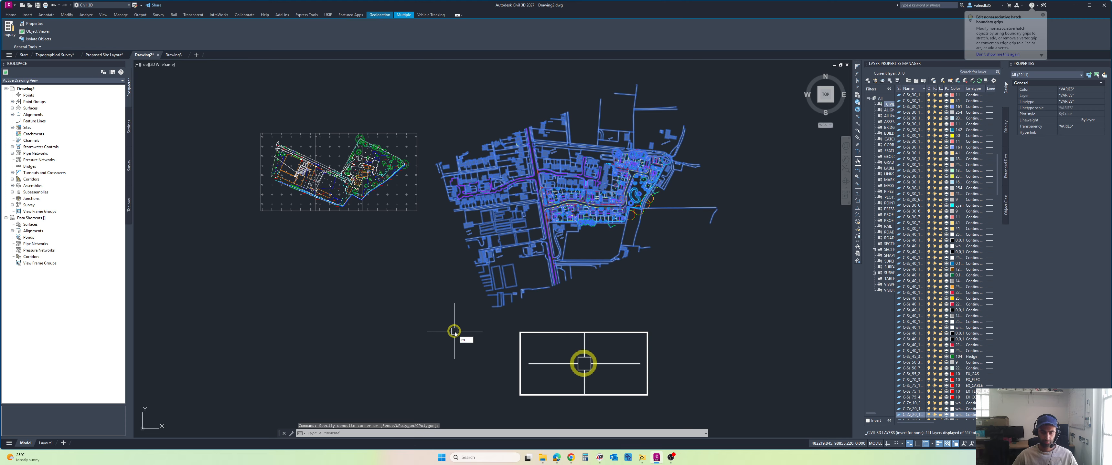
{"action": "type", "text": "m"}
{"action": "key", "text": "Return"}
{"action": "left_click", "coordinate": [562, 219]}
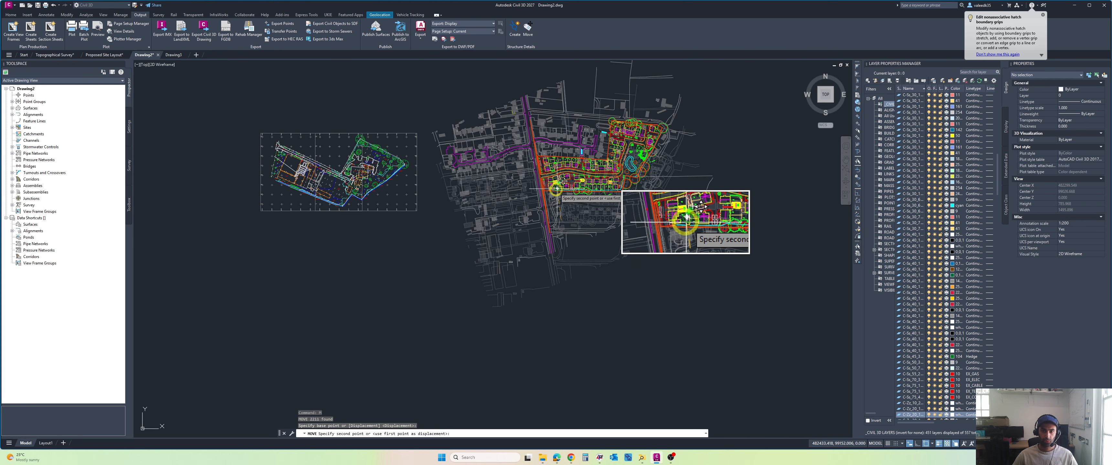
{"action": "left_click", "coordinate": [557, 188]}
{"action": "scroll", "coordinate": [545, 188], "scroll_direction": "up", "scroll_amount": 4}
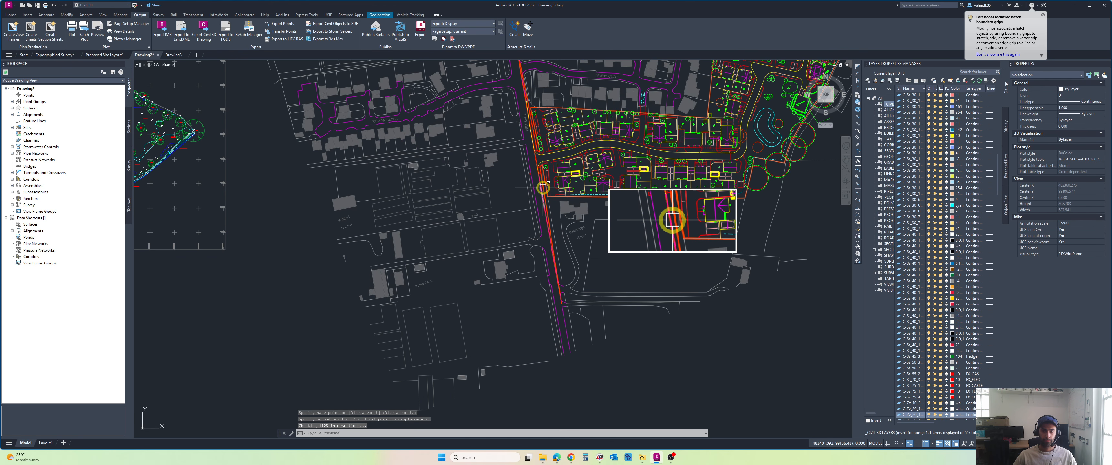
{"action": "middle_click_drag", "start_coordinate": [544, 188], "coordinate": [591, 216]}
{"action": "scroll", "coordinate": [591, 216], "scroll_direction": "down", "scroll_amount": 4}
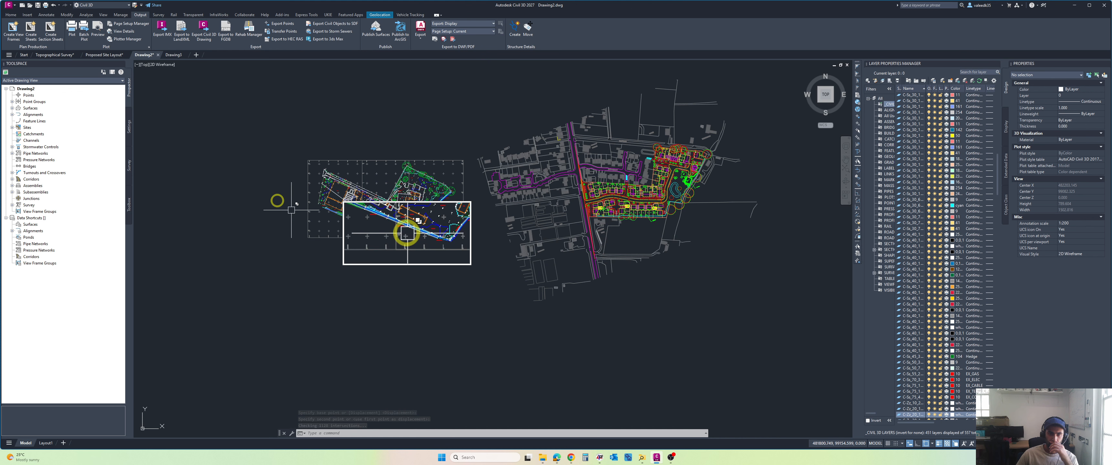
Step: Try to move the whole site layout from a base point on the Bell Lane edge by the access onto the survey's western side
{"action": "scroll", "coordinate": [338, 189], "scroll_direction": "up", "scroll_amount": 2}
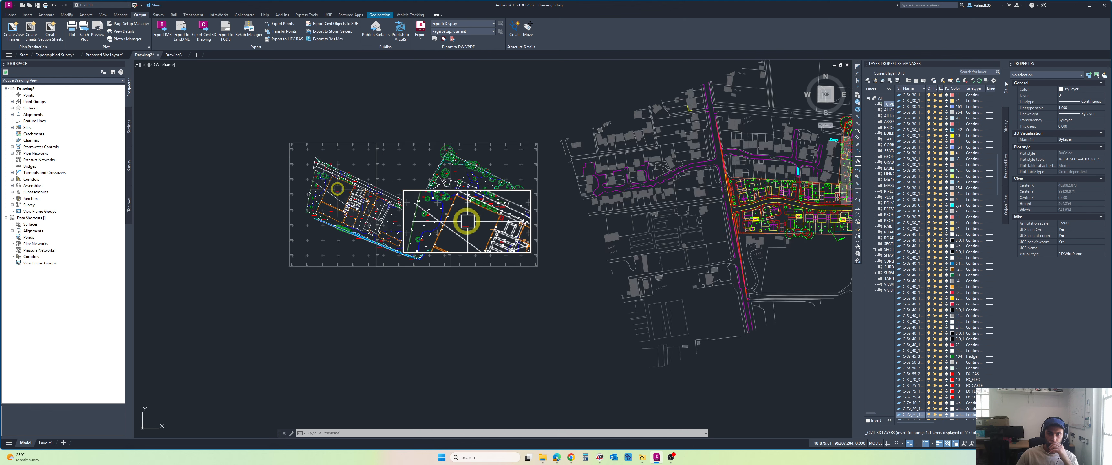
{"action": "scroll", "coordinate": [512, 166], "scroll_direction": "down", "scroll_amount": 4}
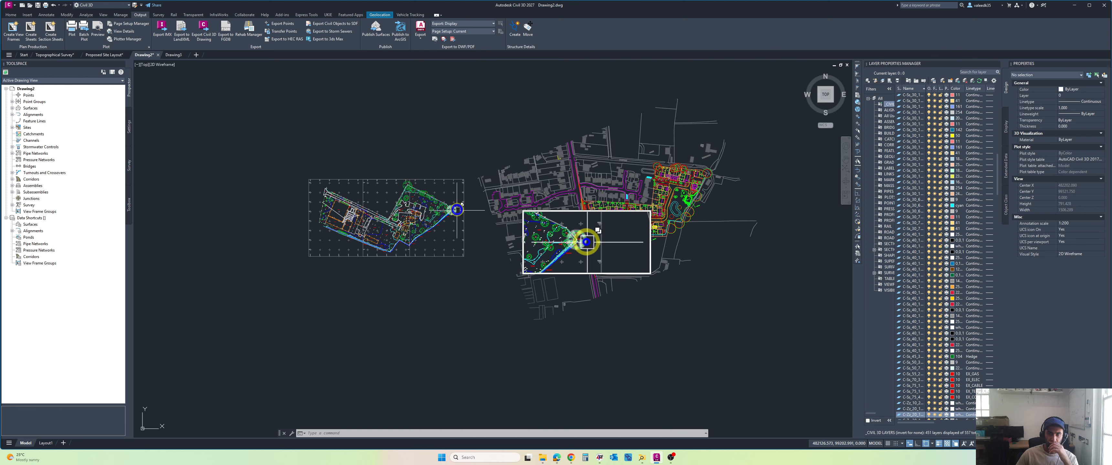
{"action": "left_click", "coordinate": [636, 125]}
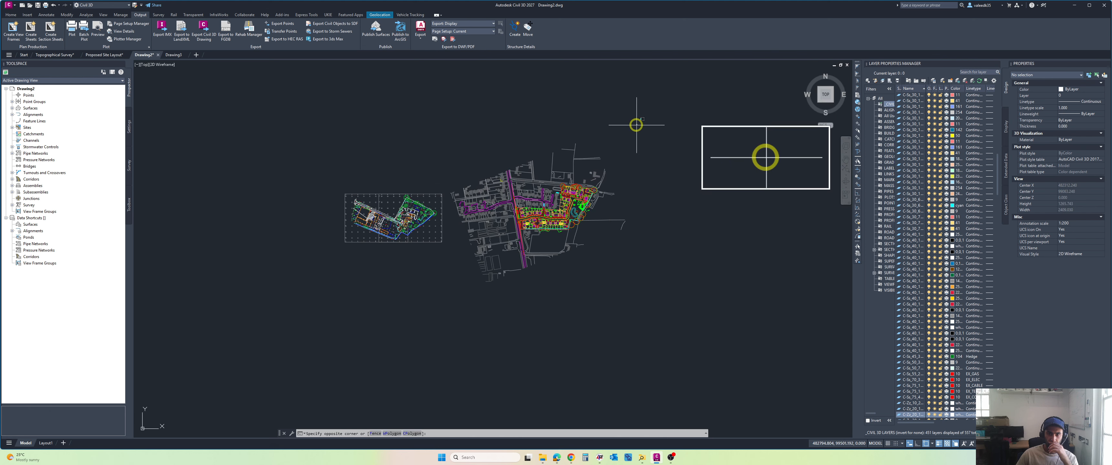
{"action": "left_click", "coordinate": [451, 290]}
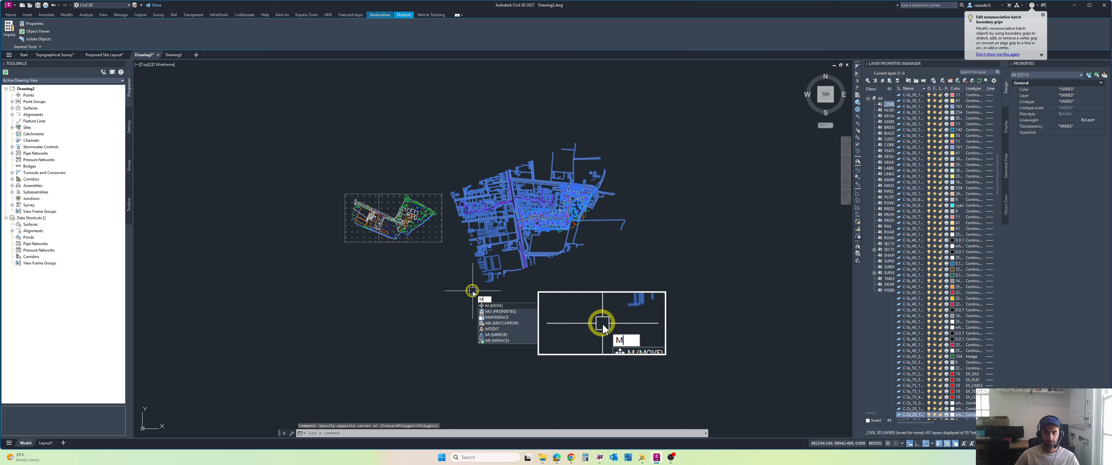
{"action": "type", "text": "M"}
{"action": "key", "text": "Return"}
{"action": "scroll", "coordinate": [516, 211], "scroll_direction": "up", "scroll_amount": 6}
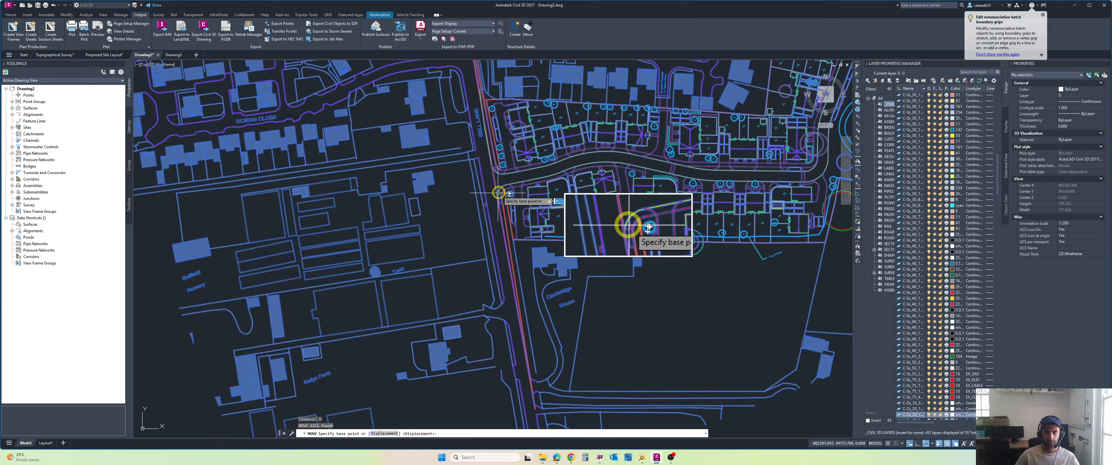
{"action": "scroll", "coordinate": [498, 193], "scroll_direction": "up", "scroll_amount": 2}
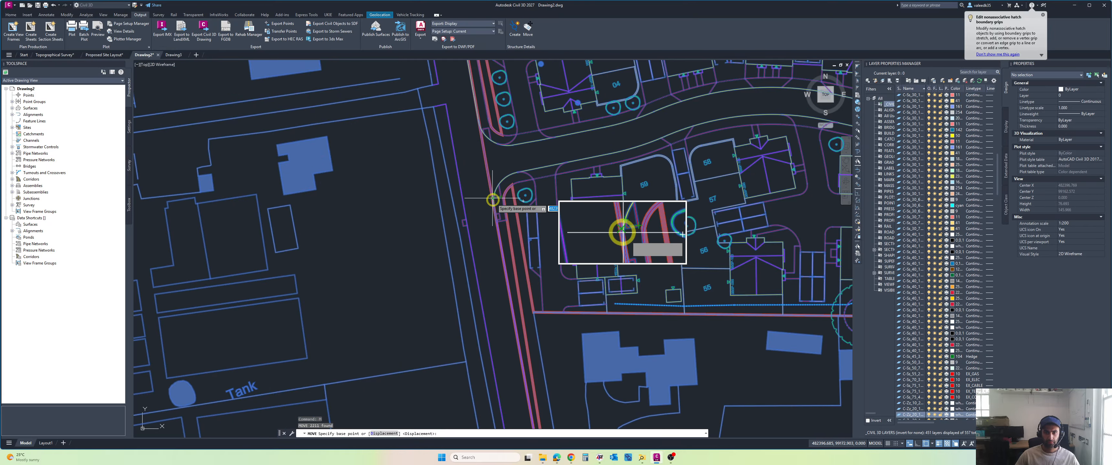
{"action": "left_click", "coordinate": [492, 200]}
{"action": "scroll", "coordinate": [497, 203], "scroll_direction": "down", "scroll_amount": 10}
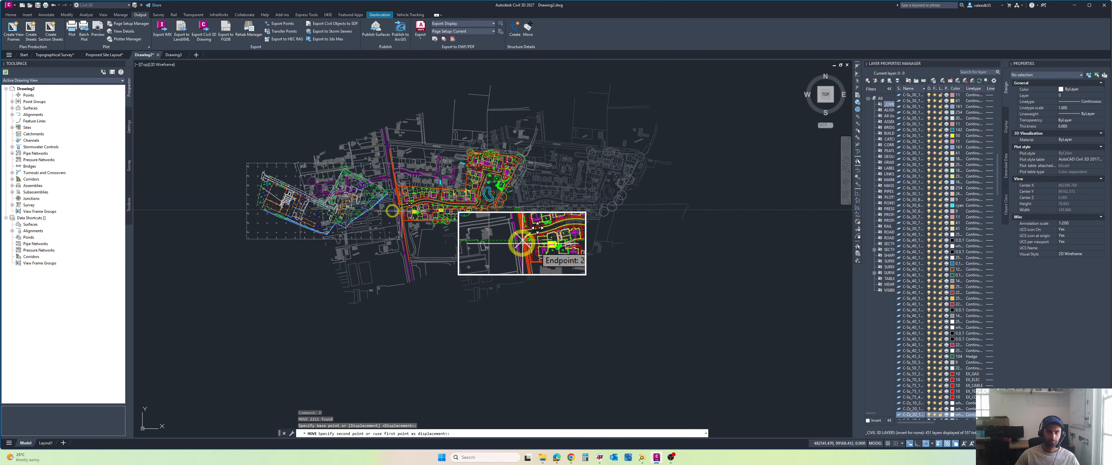
{"action": "scroll", "coordinate": [392, 211], "scroll_direction": "up", "scroll_amount": 5}
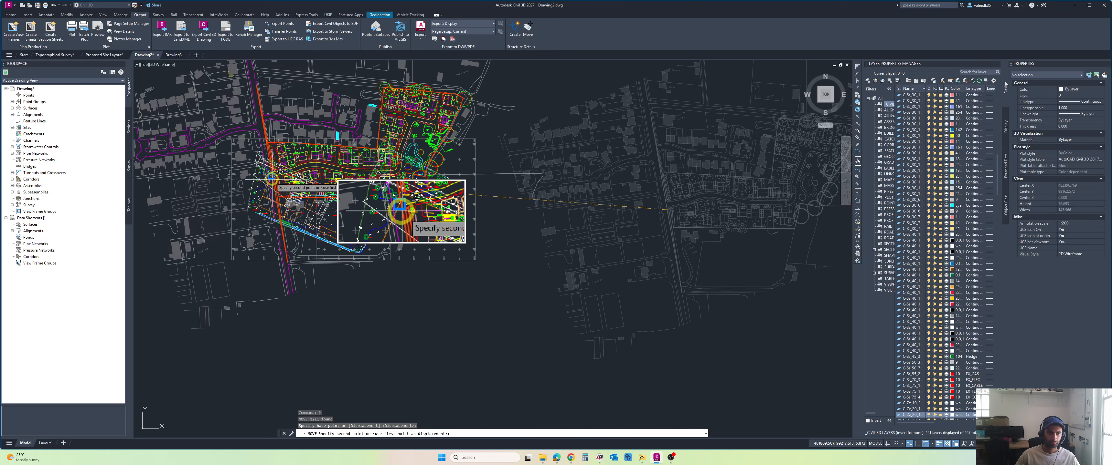
{"action": "scroll", "coordinate": [271, 177], "scroll_direction": "up", "scroll_amount": 4}
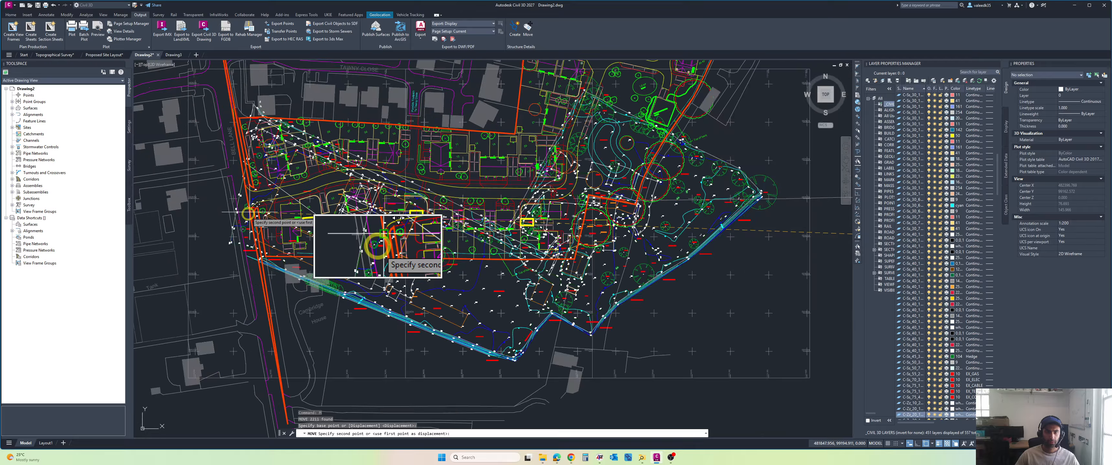
{"action": "scroll", "coordinate": [259, 198], "scroll_direction": "down", "scroll_amount": 6}
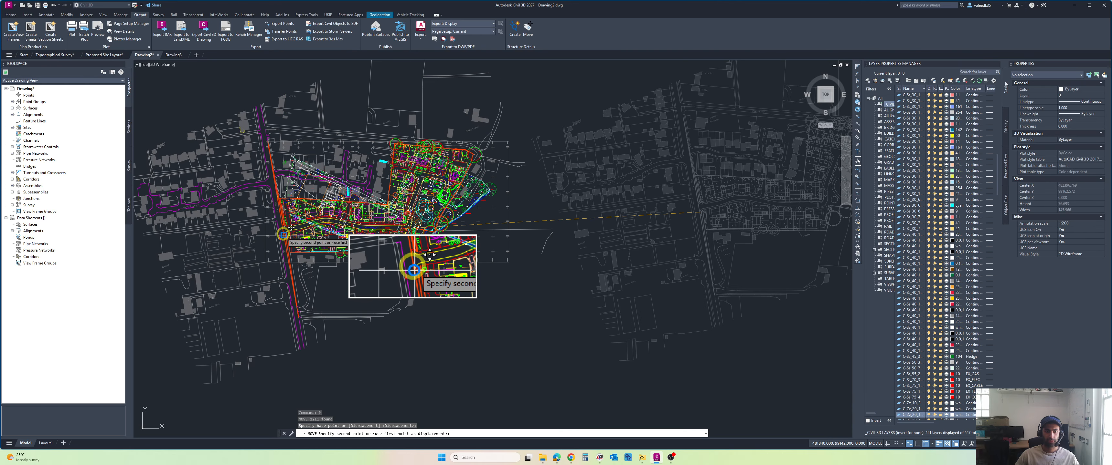
{"action": "key", "text": "Escape"}
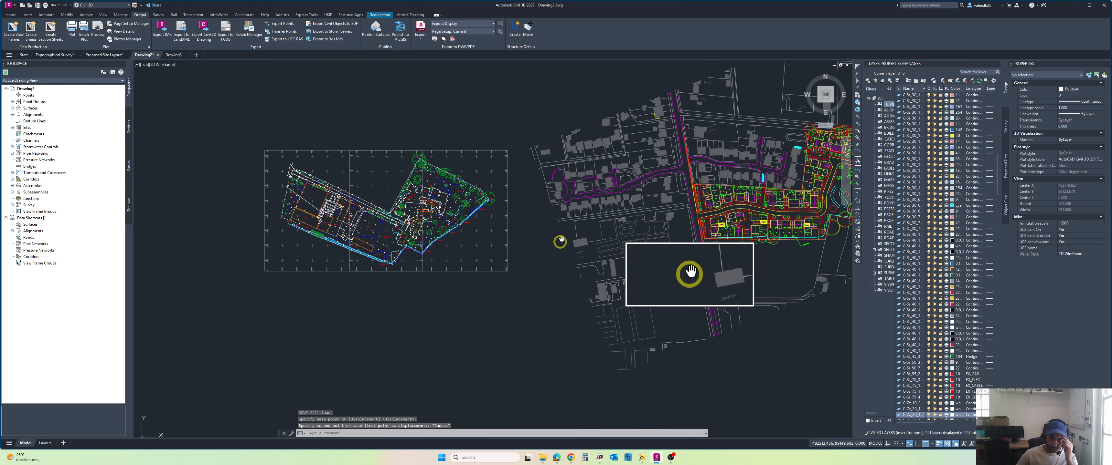
Step: Display Bing Aerial imagery as the background map behind the survey and the proposed layout
{"action": "mouse_move", "coordinate": [559, 241]}
{"action": "middle_mouse_down"}
{"action": "mouse_move", "coordinate": [551, 273]}
{"action": "mouse_move", "coordinate": [509, 251]}
{"action": "mouse_move", "coordinate": [481, 265]}
{"action": "middle_mouse_up"}
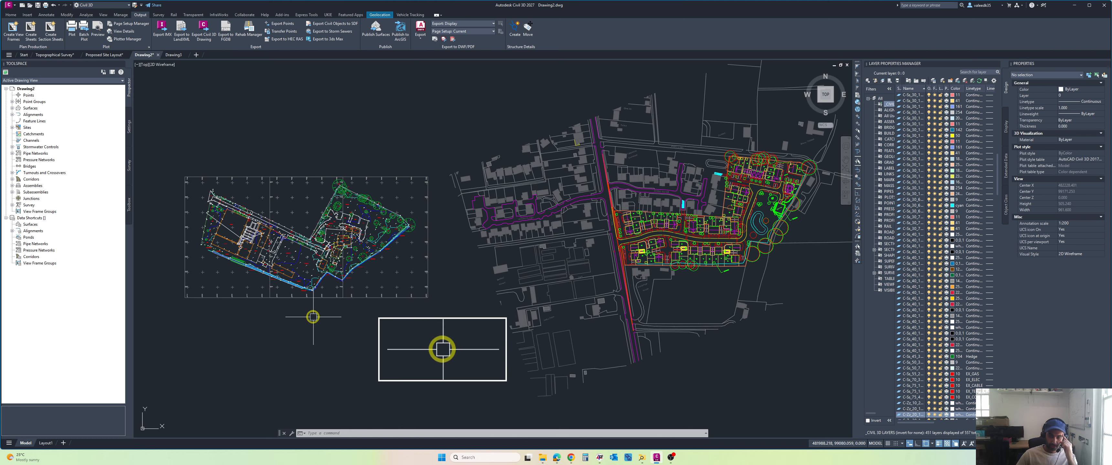
{"action": "middle_click_drag", "start_coordinate": [383, 333], "coordinate": [427, 325]}
{"action": "left_click", "coordinate": [382, 14]}
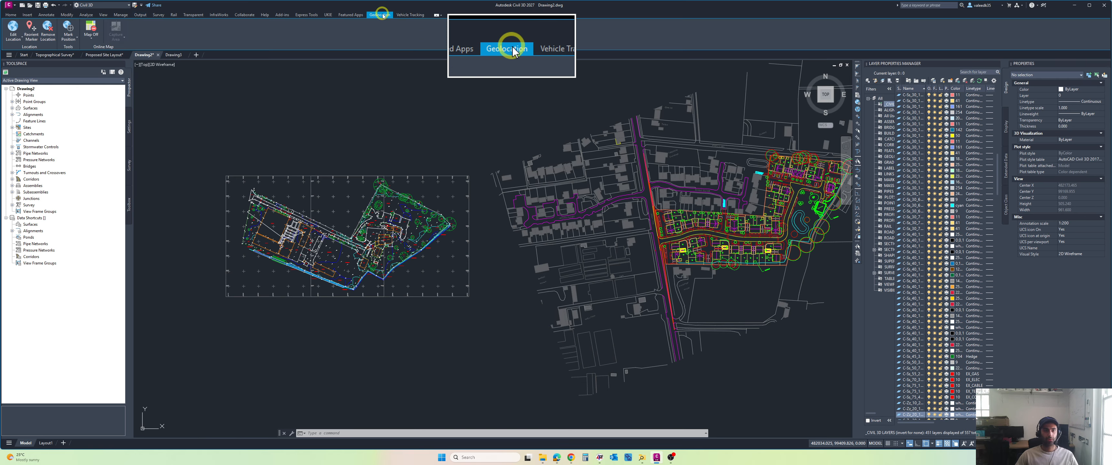
{"action": "left_click", "coordinate": [91, 41]}
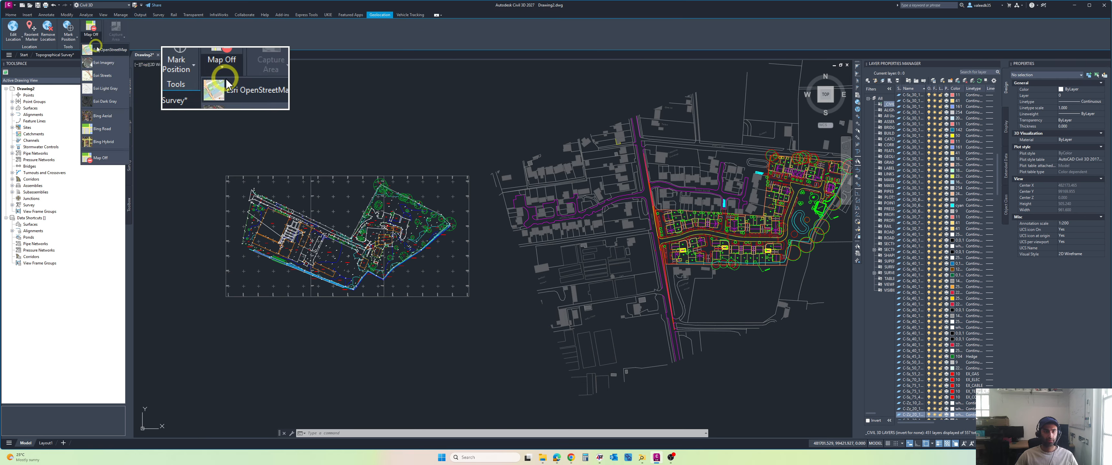
{"action": "left_click", "coordinate": [108, 118]}
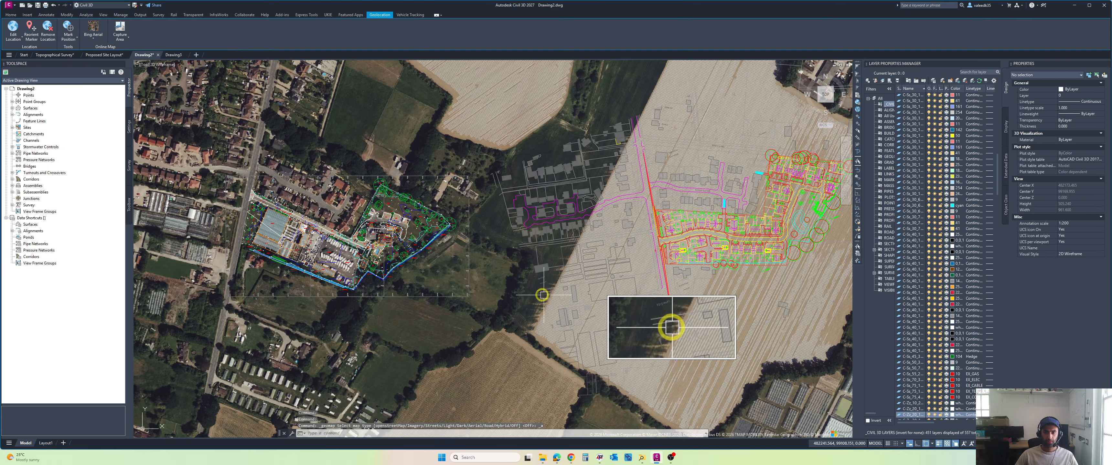
{"action": "middle_click_drag", "start_coordinate": [521, 284], "coordinate": [611, 266]}
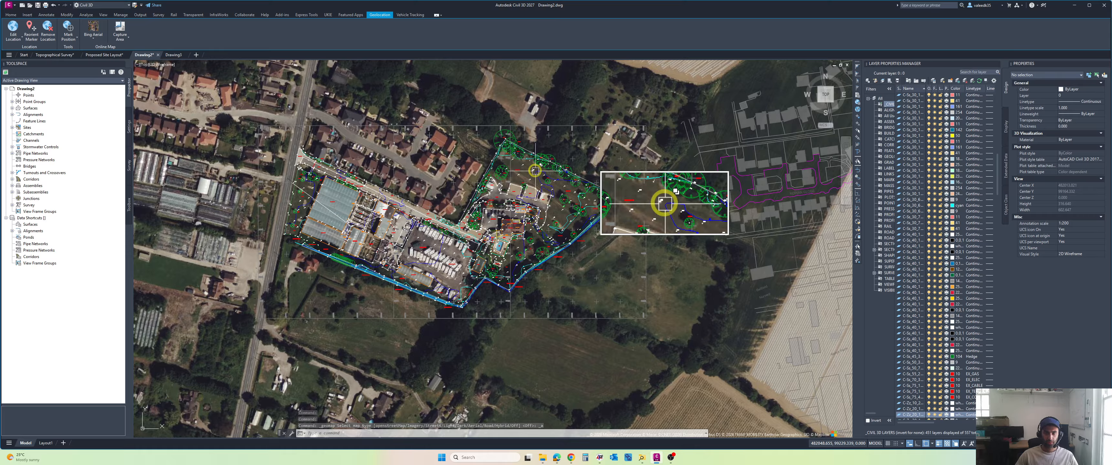
Step: Examine how the topographical survey and the proposed layout sit against the aerial imagery
{"action": "scroll", "coordinate": [423, 220], "scroll_direction": "up", "scroll_amount": 4}
{"action": "middle_click_drag", "start_coordinate": [422, 221], "coordinate": [465, 214]}
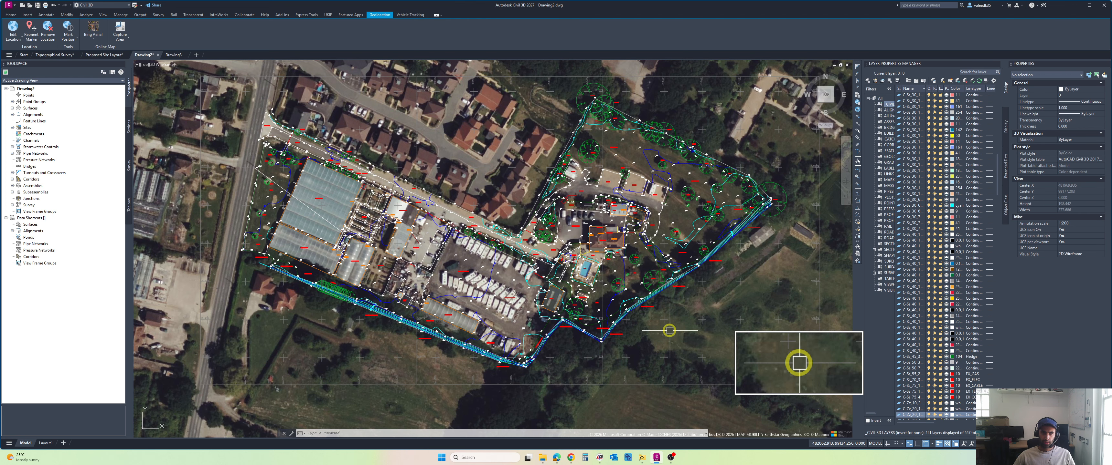
{"action": "scroll", "coordinate": [670, 330], "scroll_direction": "down", "scroll_amount": 6}
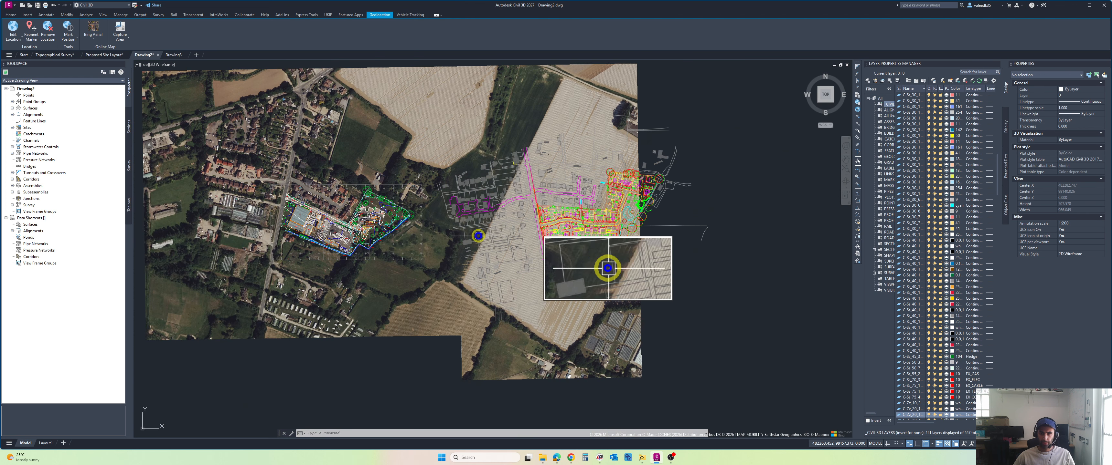
{"action": "scroll", "coordinate": [548, 213], "scroll_direction": "up", "scroll_amount": 4}
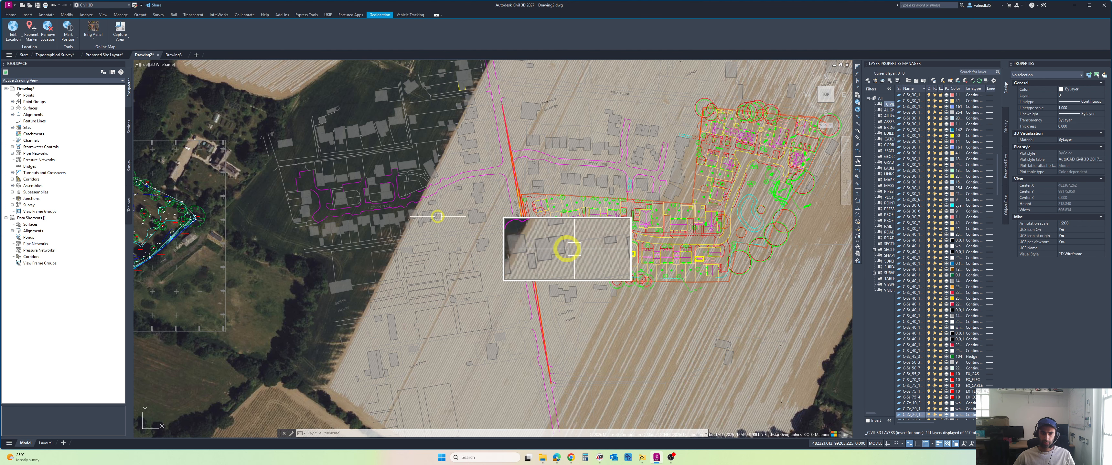
{"action": "scroll", "coordinate": [438, 217], "scroll_direction": "down", "scroll_amount": 2}
{"action": "scroll", "coordinate": [452, 212], "scroll_direction": "up", "scroll_amount": 2}
{"action": "mouse_move", "coordinate": [473, 204]}
{"action": "middle_mouse_down"}
{"action": "mouse_move", "coordinate": [520, 175]}
{"action": "mouse_move", "coordinate": [560, 205]}
{"action": "mouse_move", "coordinate": [633, 219]}
{"action": "mouse_move", "coordinate": [559, 197]}
{"action": "middle_mouse_up"}
{"action": "scroll", "coordinate": [520, 175], "scroll_direction": "down", "scroll_amount": 2}
{"action": "scroll", "coordinate": [557, 194], "scroll_direction": "down", "scroll_amount": 2}
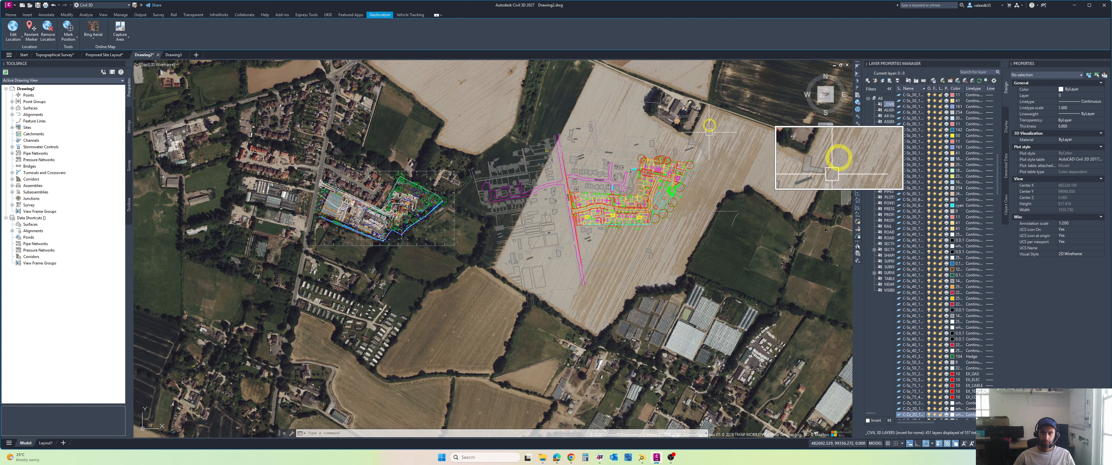
Step: Try to move the whole site layout from its north-western boundary corner beside Bell Lane onto the survey site in the aerial imagery
{"action": "middle_click_drag", "start_coordinate": [729, 77], "coordinate": [691, 101]}
{"action": "left_click", "coordinate": [712, 101]}
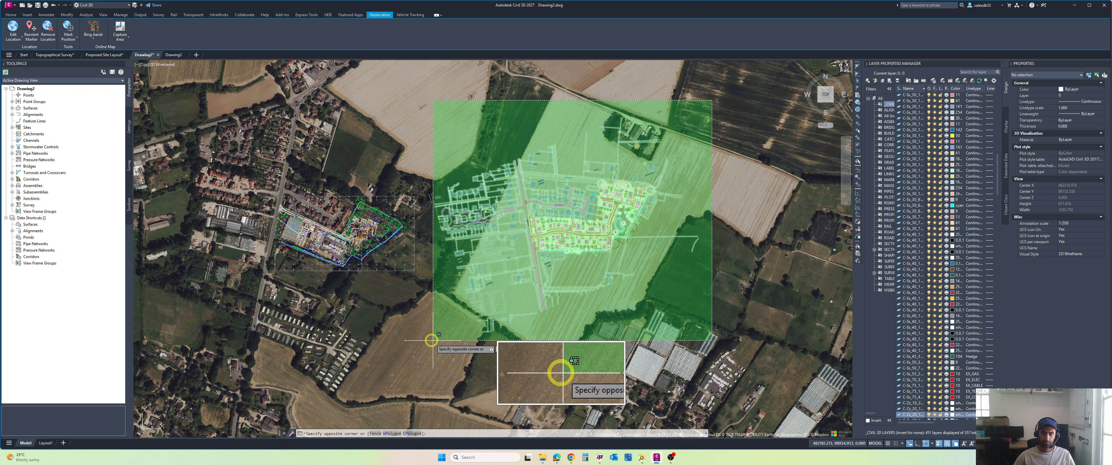
{"action": "left_click", "coordinate": [422, 350]}
{"action": "scroll", "coordinate": [576, 222], "scroll_direction": "up", "scroll_amount": 5}
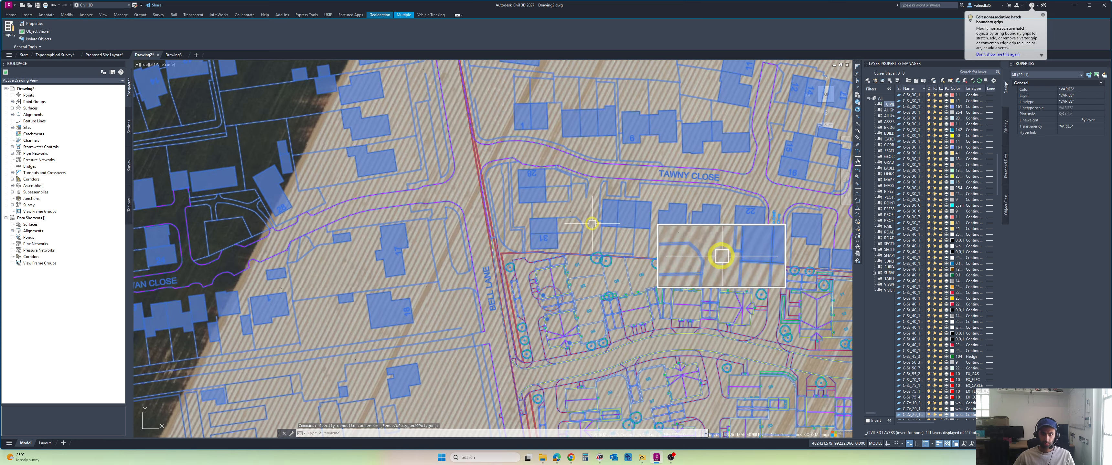
{"action": "type", "text": "m"}
{"action": "key", "text": "Return"}
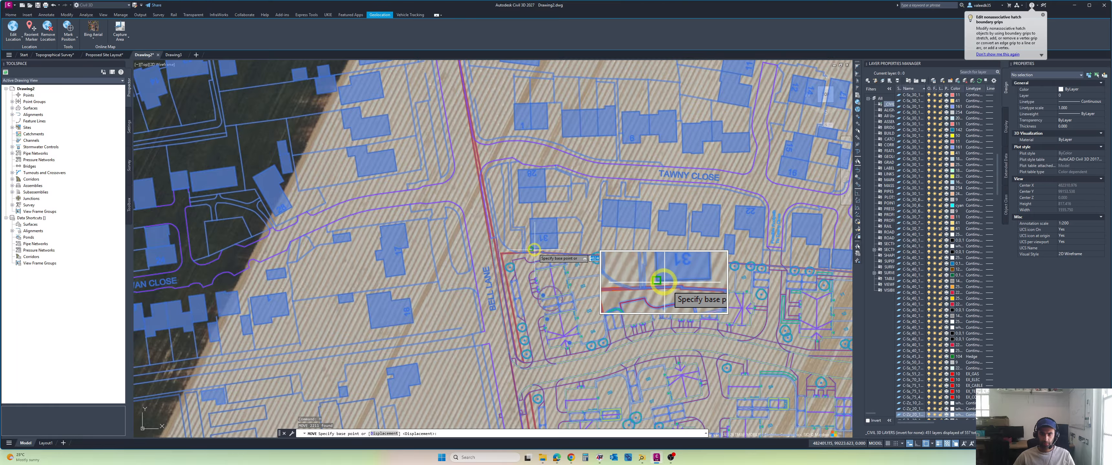
{"action": "left_click", "coordinate": [532, 249]}
{"action": "scroll", "coordinate": [533, 248], "scroll_direction": "down", "scroll_amount": 8}
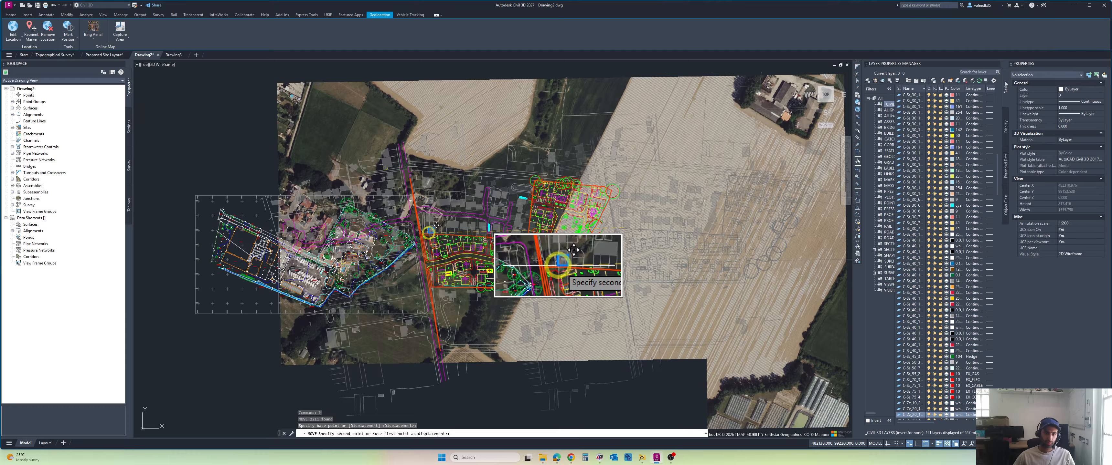
{"action": "scroll", "coordinate": [444, 197], "scroll_direction": "up", "scroll_amount": 4}
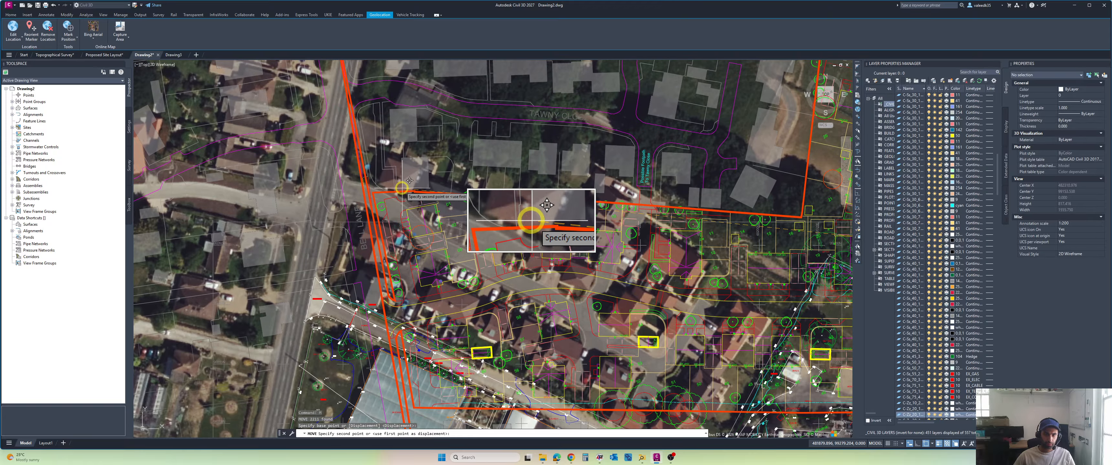
{"action": "scroll", "coordinate": [425, 179], "scroll_direction": "down", "scroll_amount": 3}
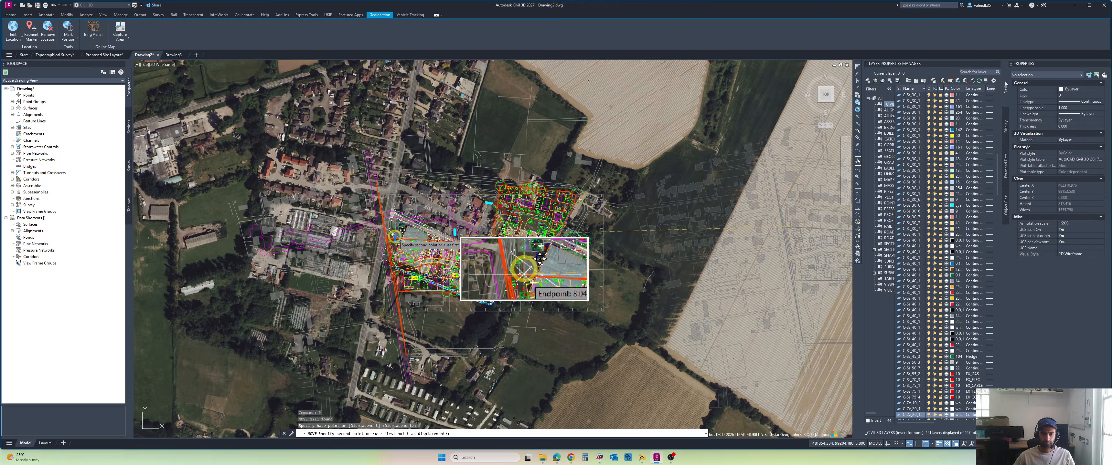
{"action": "scroll", "coordinate": [539, 258], "scroll_direction": "up", "scroll_amount": 5}
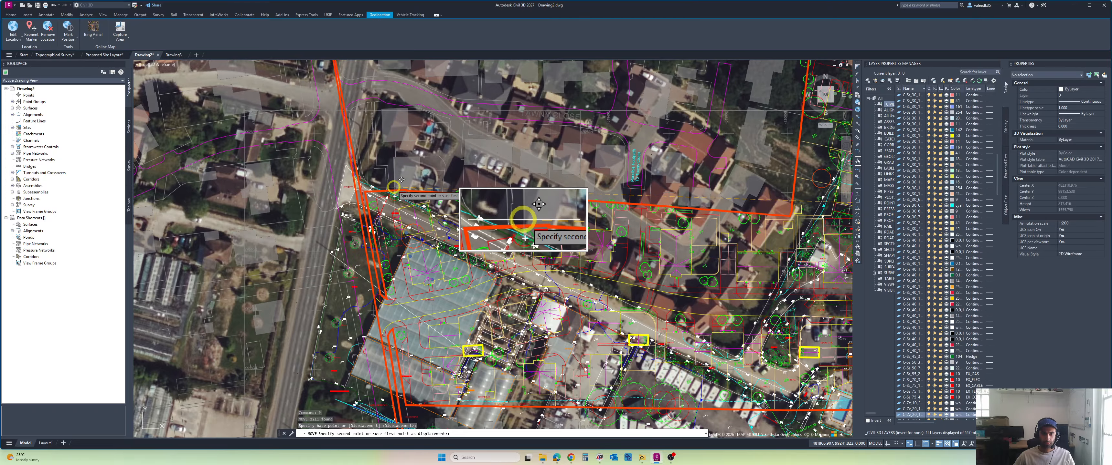
{"action": "scroll", "coordinate": [524, 220], "scroll_direction": "down", "scroll_amount": 5}
{"action": "key", "text": "Escape"}
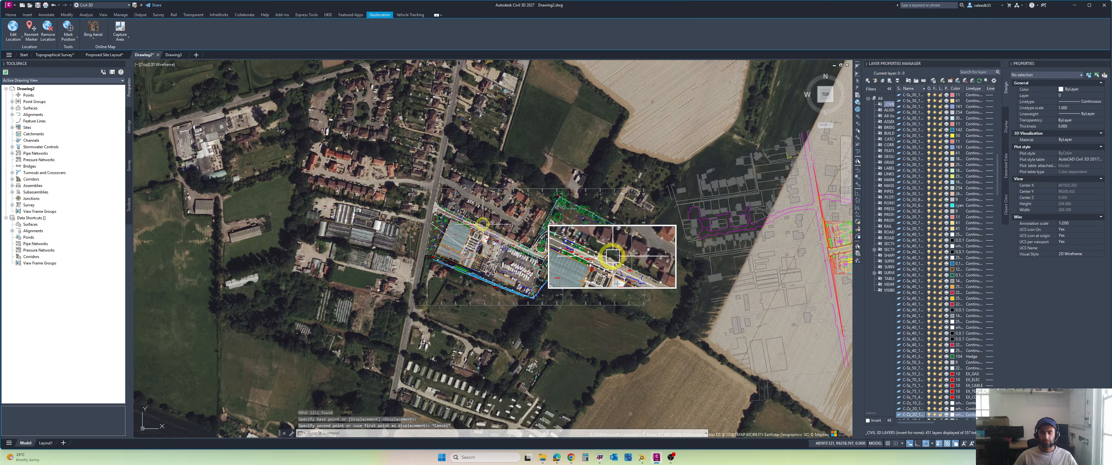
Step: Compare the survey site's outline and surrounding roads on the aerial imagery with the layout and its base map
{"action": "scroll", "coordinate": [620, 290], "scroll_direction": "down", "scroll_amount": 2}
{"action": "middle_click_drag", "start_coordinate": [621, 290], "coordinate": [512, 288]}
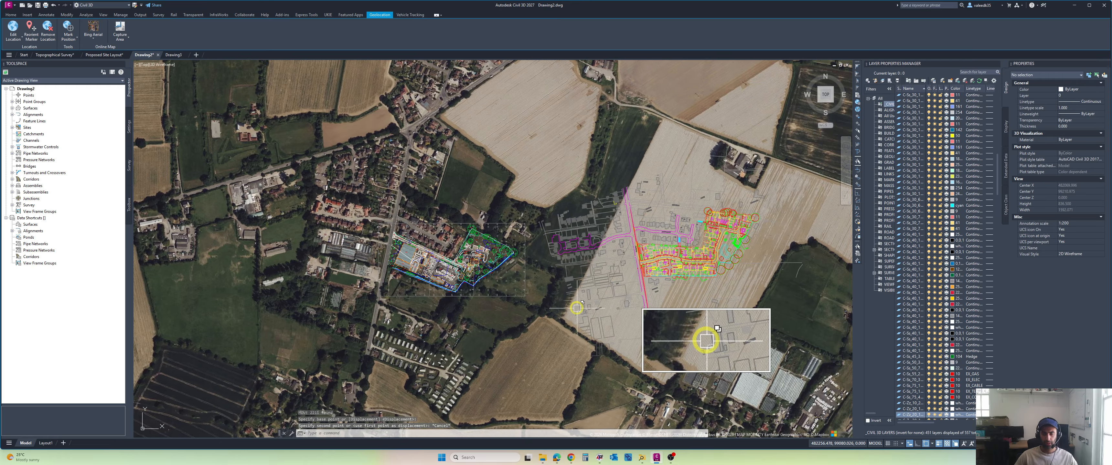
{"action": "scroll", "coordinate": [516, 292], "scroll_direction": "up", "scroll_amount": 5}
{"action": "scroll", "coordinate": [483, 281], "scroll_direction": "down", "scroll_amount": 2}
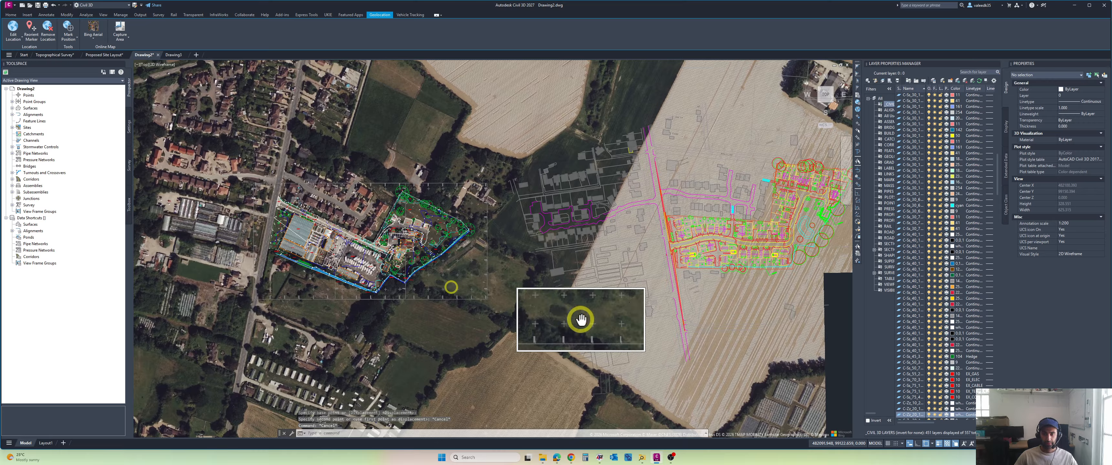
{"action": "mouse_move", "coordinate": [657, 273]}
{"action": "middle_mouse_down"}
{"action": "mouse_move", "coordinate": [599, 286]}
{"action": "mouse_move", "coordinate": [640, 284]}
{"action": "middle_mouse_up"}
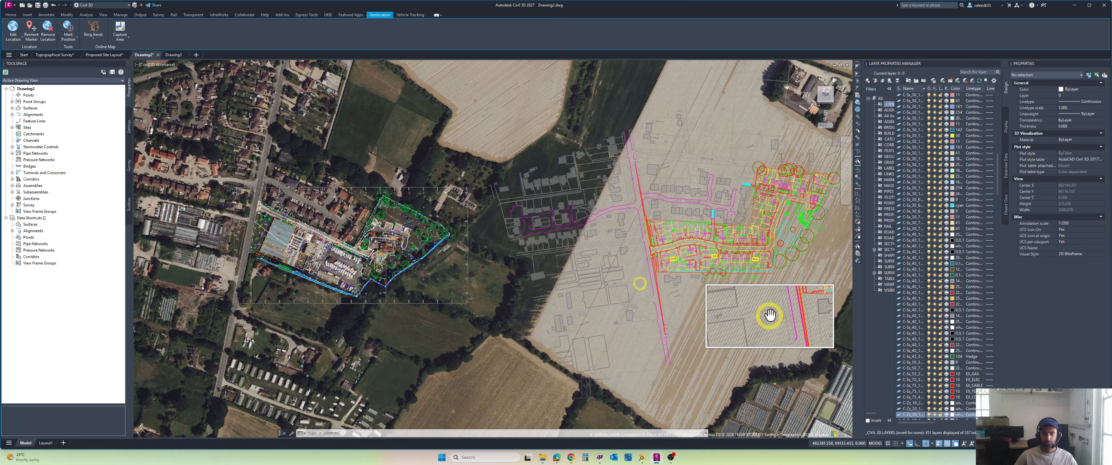
{"action": "scroll", "coordinate": [259, 234], "scroll_direction": "up", "scroll_amount": 4}
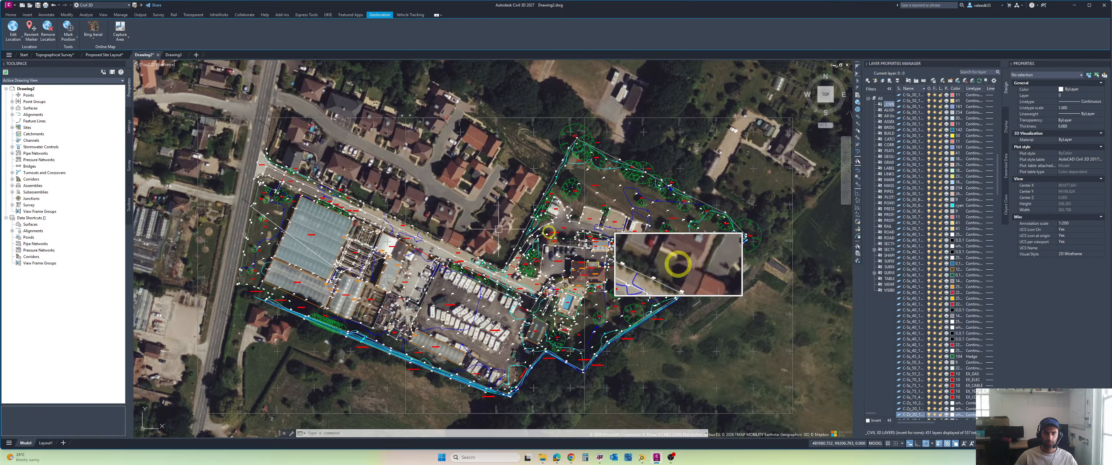
{"action": "scroll", "coordinate": [598, 238], "scroll_direction": "down", "scroll_amount": 2}
{"action": "scroll", "coordinate": [666, 244], "scroll_direction": "down", "scroll_amount": 2}
{"action": "middle_click_drag", "start_coordinate": [666, 244], "coordinate": [557, 248]}
{"action": "middle_click_drag", "start_coordinate": [758, 264], "coordinate": [654, 265]}
Step: Compare Bell Lane and its side-road junctions in the layout with the road junction north-west of the survey on the aerial imagery
{"action": "scroll", "coordinate": [654, 266], "scroll_direction": "up", "scroll_amount": 2}
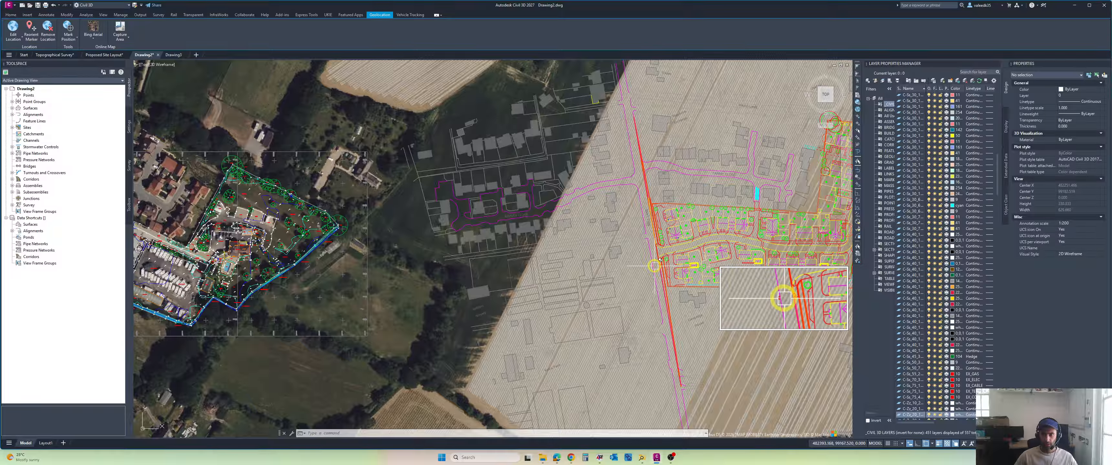
{"action": "scroll", "coordinate": [654, 266], "scroll_direction": "up", "scroll_amount": 2}
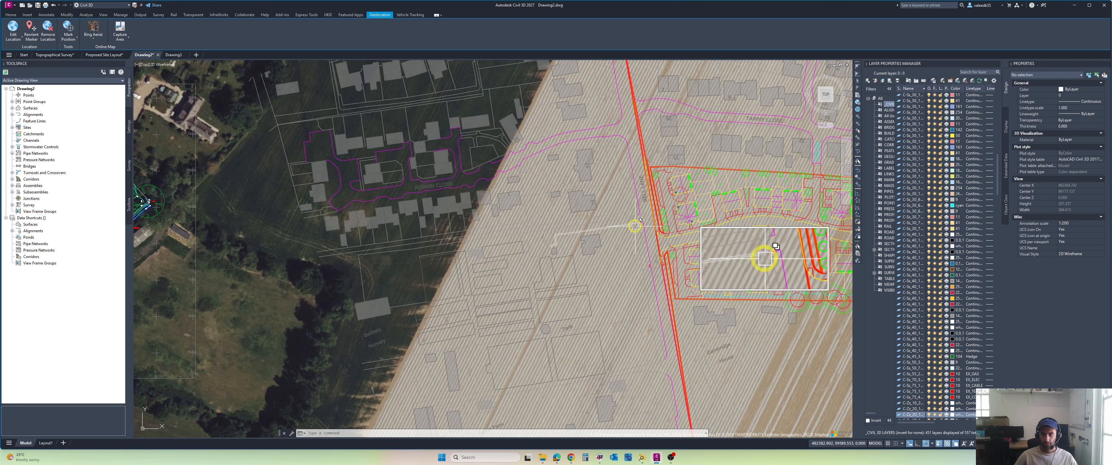
{"action": "scroll", "coordinate": [647, 255], "scroll_direction": "down", "scroll_amount": 4}
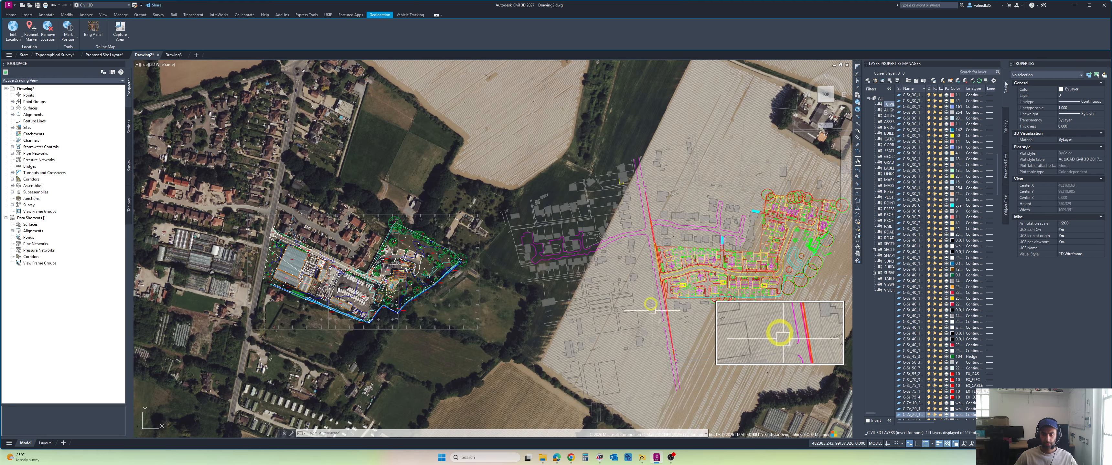
{"action": "scroll", "coordinate": [650, 304], "scroll_direction": "up", "scroll_amount": 3}
{"action": "scroll", "coordinate": [623, 201], "scroll_direction": "down", "scroll_amount": 4}
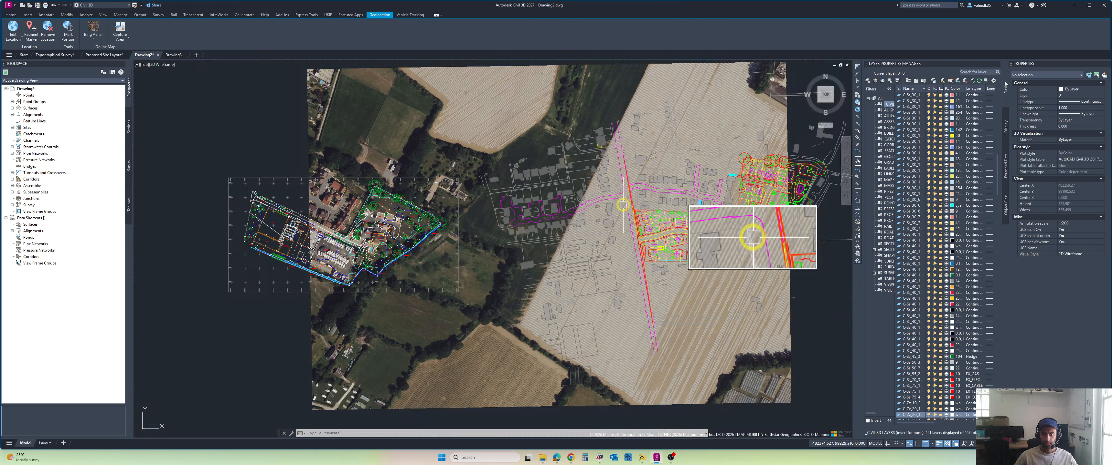
{"action": "mouse_move", "coordinate": [638, 212]}
{"action": "middle_mouse_down"}
{"action": "mouse_move", "coordinate": [680, 228]}
{"action": "mouse_move", "coordinate": [574, 212]}
{"action": "mouse_move", "coordinate": [696, 202]}
{"action": "mouse_move", "coordinate": [762, 214]}
{"action": "middle_mouse_up"}
{"action": "scroll", "coordinate": [643, 189], "scroll_direction": "up", "scroll_amount": 2}
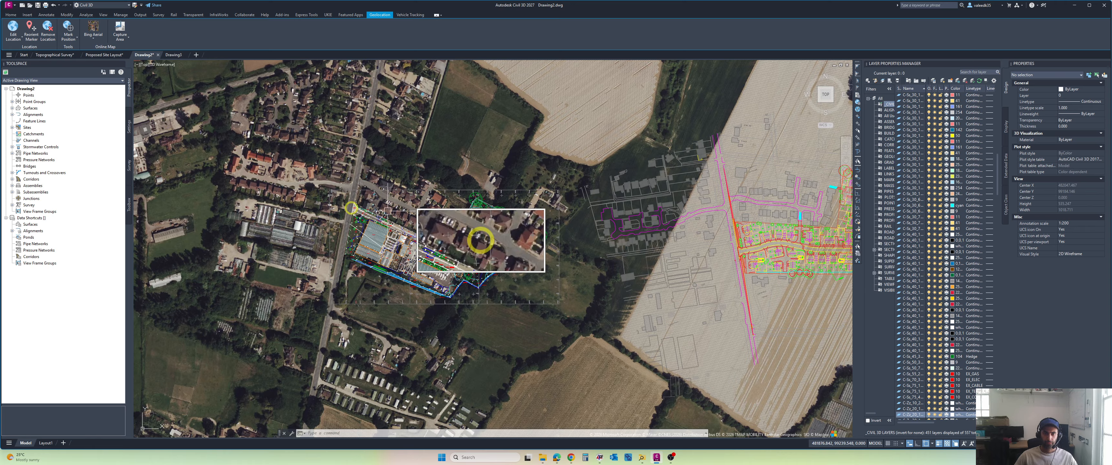
{"action": "scroll", "coordinate": [388, 214], "scroll_direction": "up", "scroll_amount": 4}
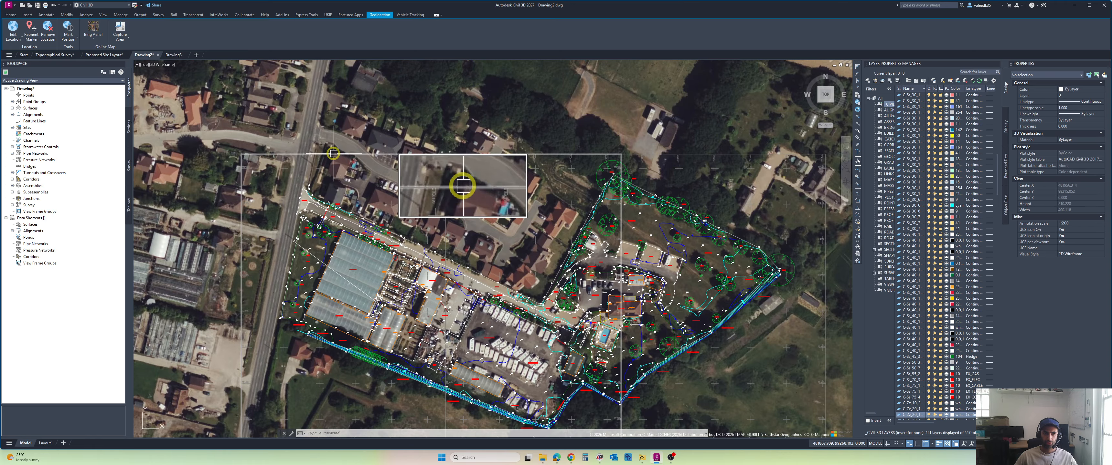
{"action": "scroll", "coordinate": [324, 131], "scroll_direction": "down", "scroll_amount": 2}
{"action": "scroll", "coordinate": [690, 186], "scroll_direction": "down", "scroll_amount": 2}
{"action": "middle_click_drag", "start_coordinate": [738, 190], "coordinate": [526, 192]}
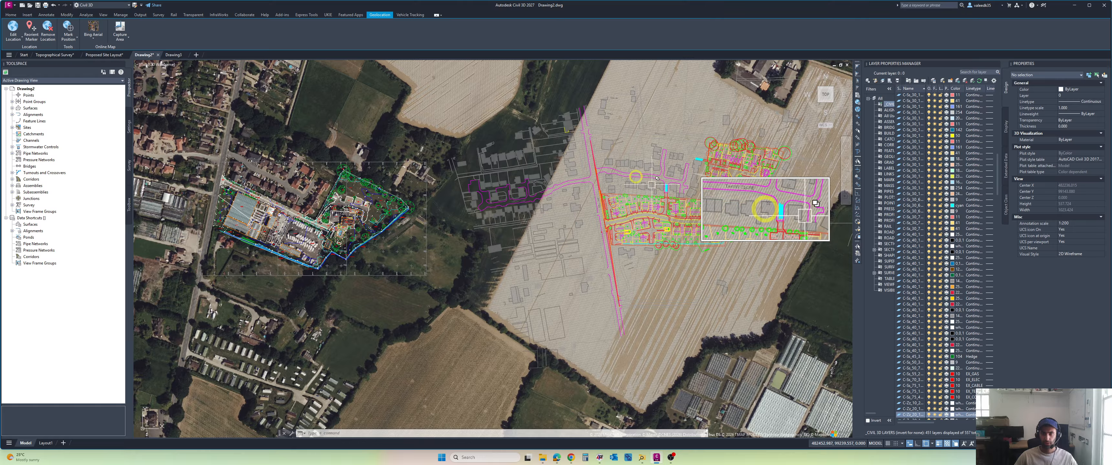
Step: Try aligning the whole site layout and its base map, taking the first source point at the Bell Lane and Tawny Close junction
{"action": "scroll", "coordinate": [599, 188], "scroll_direction": "down", "scroll_amount": 2}
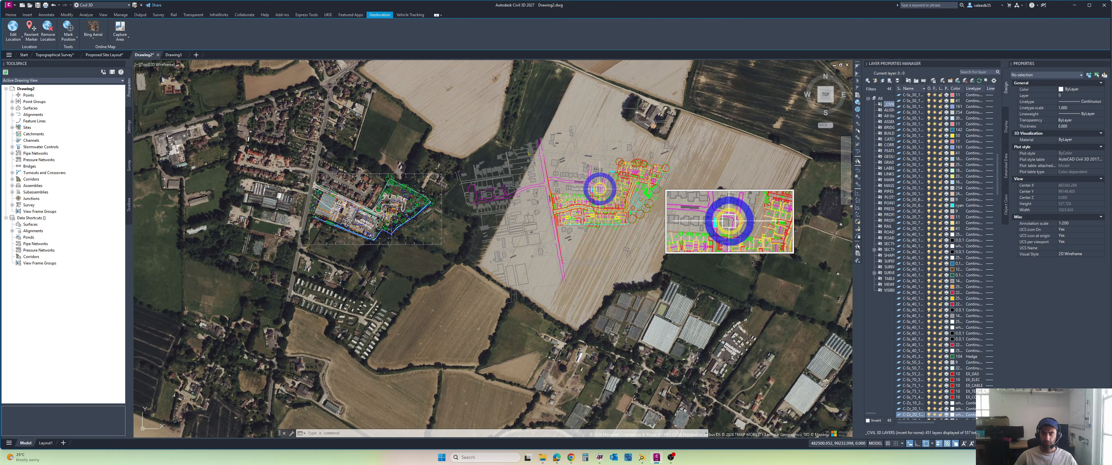
{"action": "left_click", "coordinate": [742, 82]}
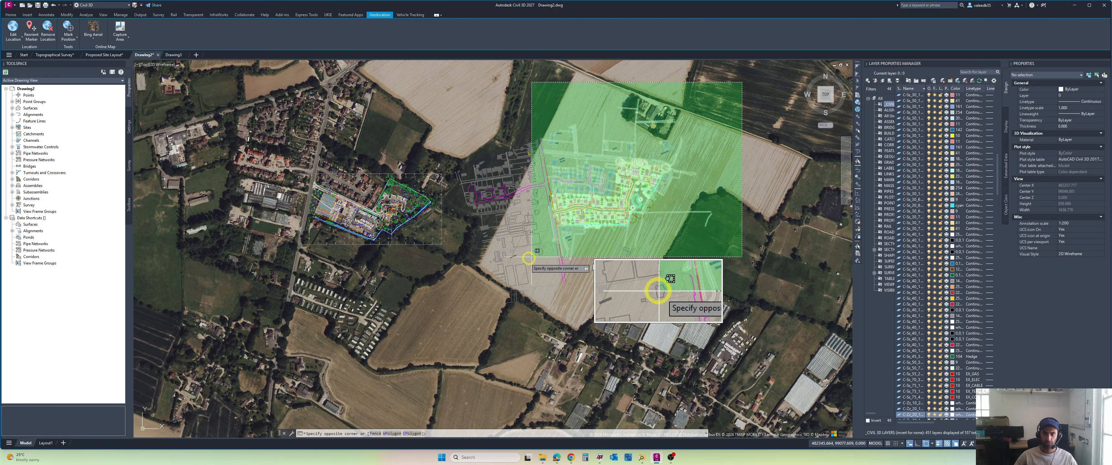
{"action": "left_click", "coordinate": [449, 323]}
{"action": "scroll", "coordinate": [551, 184], "scroll_direction": "up", "scroll_amount": 5}
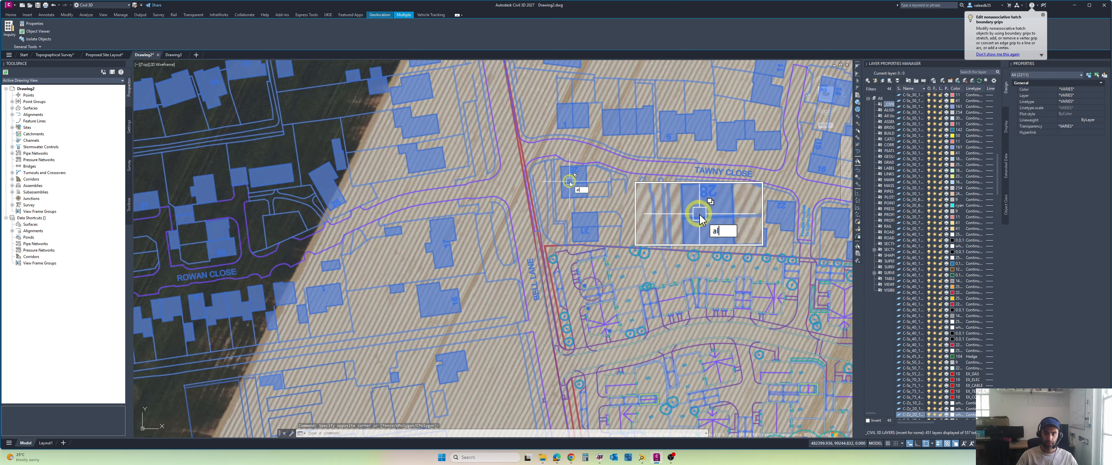
{"action": "key", "text": "Return"}
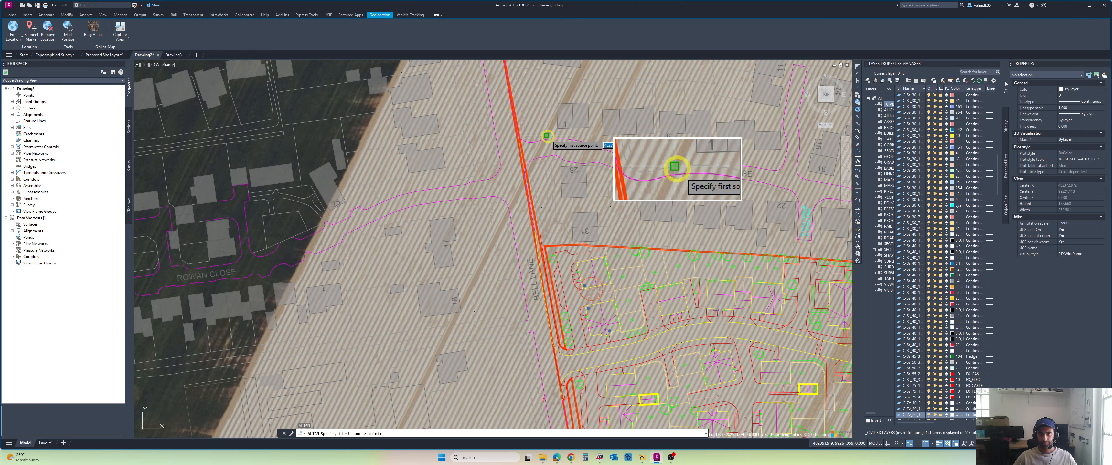
{"action": "scroll", "coordinate": [546, 138], "scroll_direction": "down", "scroll_amount": 4}
{"action": "scroll", "coordinate": [455, 157], "scroll_direction": "down", "scroll_amount": 3}
{"action": "middle_click_drag", "start_coordinate": [428, 159], "coordinate": [650, 189]}
{"action": "scroll", "coordinate": [391, 192], "scroll_direction": "up", "scroll_amount": 3}
{"action": "middle_click_drag", "start_coordinate": [394, 191], "coordinate": [328, 186]}
{"action": "scroll", "coordinate": [683, 187], "scroll_direction": "up", "scroll_amount": 6}
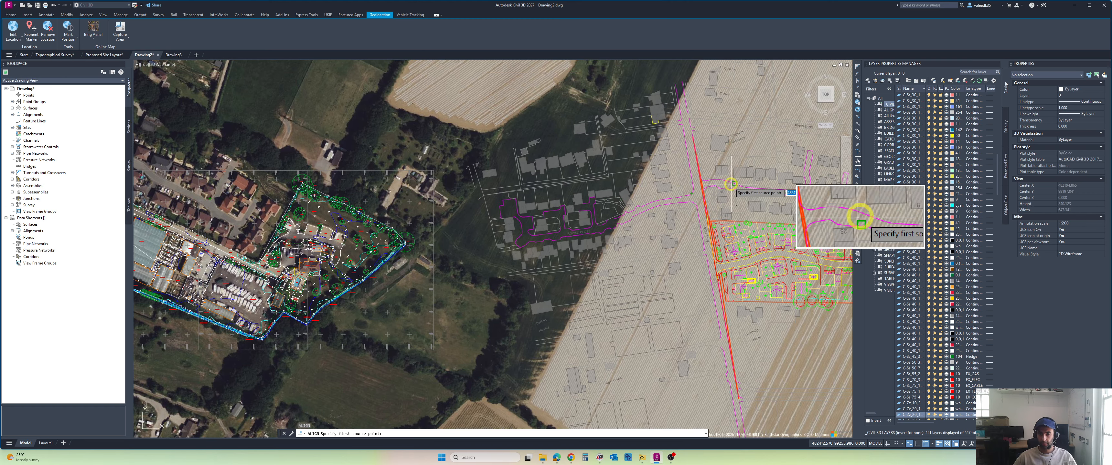
{"action": "scroll", "coordinate": [640, 194], "scroll_direction": "up", "scroll_amount": 4}
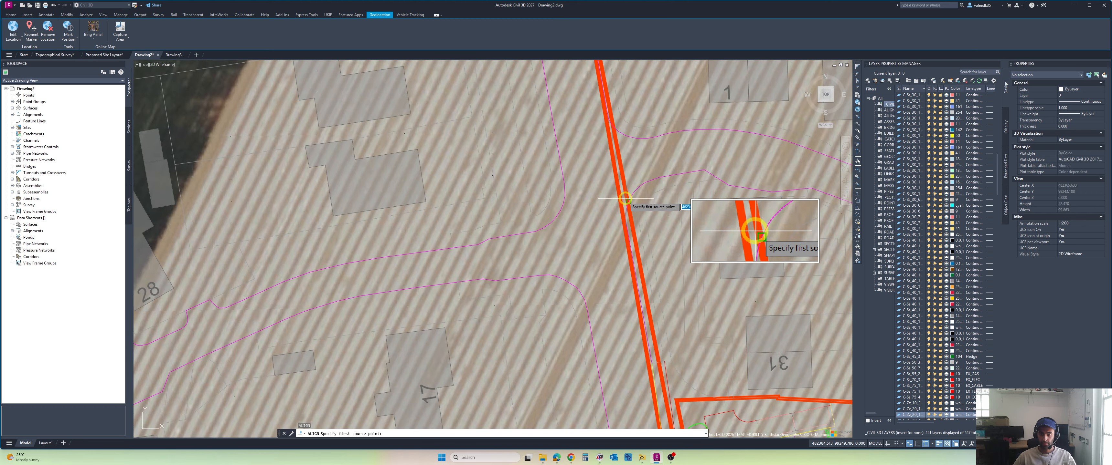
Step: Match the first alignment point to the road junction north-west of the survey on the aerial imagery
{"action": "scroll", "coordinate": [352, 188], "scroll_direction": "down", "scroll_amount": 6}
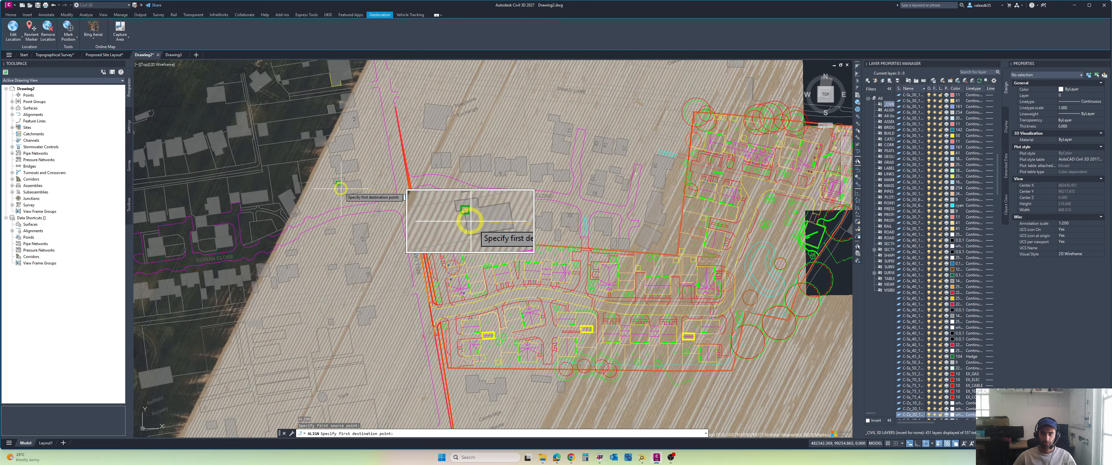
{"action": "middle_click_drag", "start_coordinate": [215, 191], "coordinate": [561, 192]}
{"action": "scroll", "coordinate": [322, 190], "scroll_direction": "down", "scroll_amount": 3}
{"action": "middle_click_drag", "start_coordinate": [323, 190], "coordinate": [636, 192]}
{"action": "scroll", "coordinate": [426, 187], "scroll_direction": "up", "scroll_amount": 1}
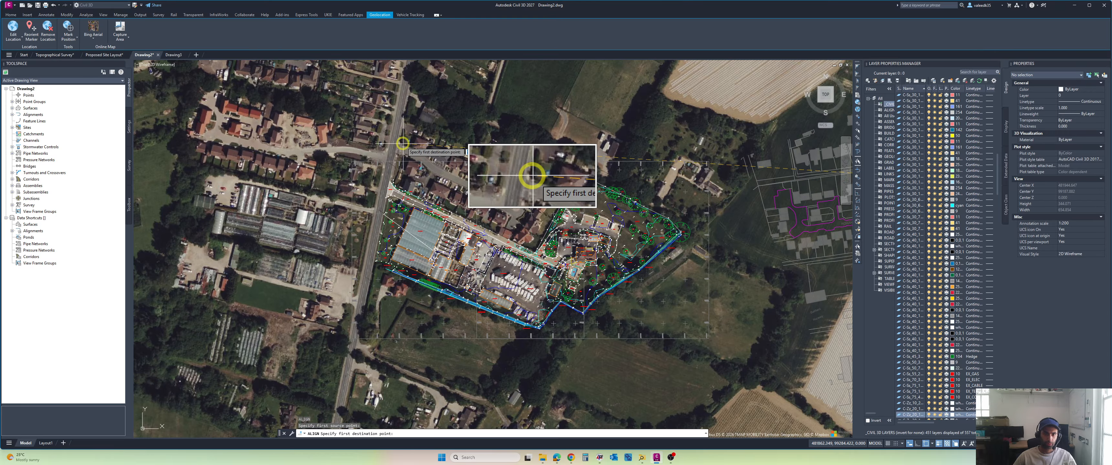
{"action": "scroll", "coordinate": [403, 144], "scroll_direction": "up", "scroll_amount": 4}
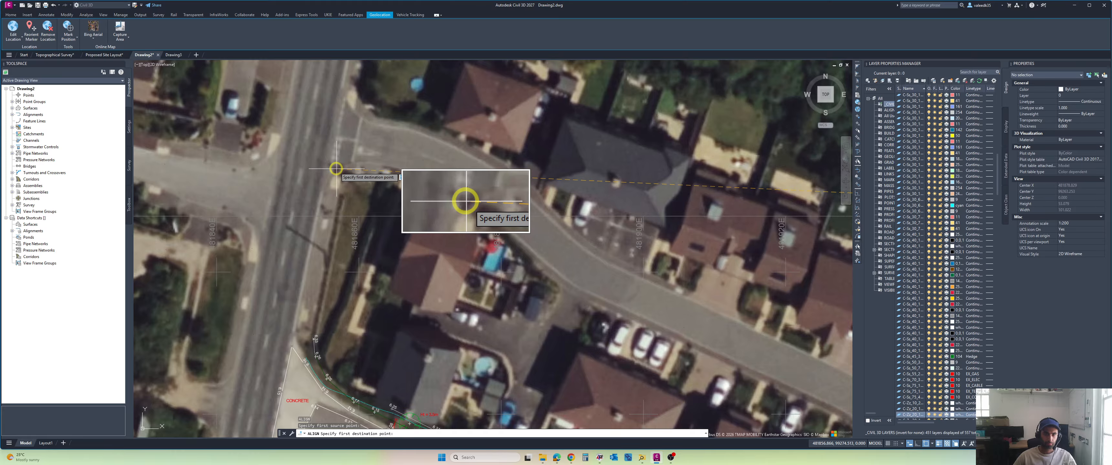
Step: Add a second source and destination pair at the same junction and finish the alignment with scaling of the layout enabled
{"action": "scroll", "coordinate": [531, 152], "scroll_direction": "down", "scroll_amount": 12}
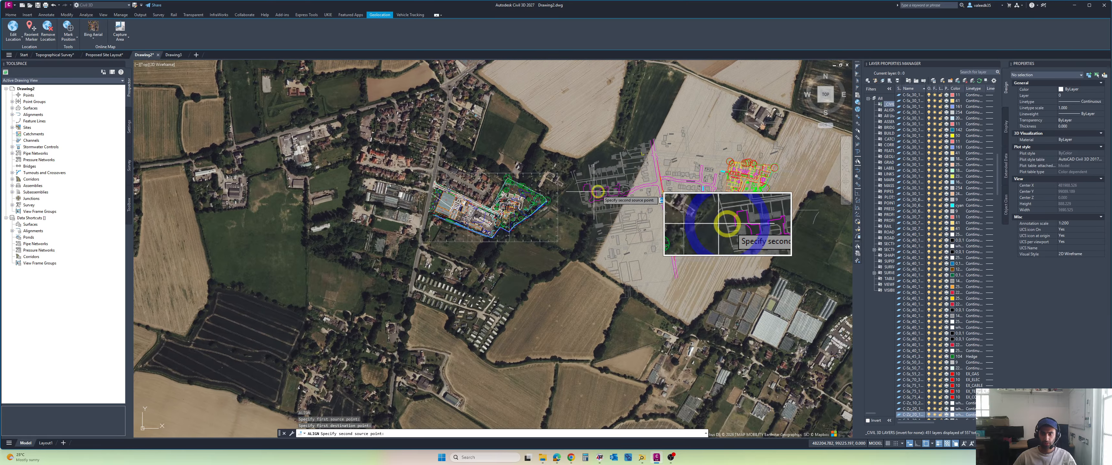
{"action": "scroll", "coordinate": [677, 193], "scroll_direction": "up", "scroll_amount": 12}
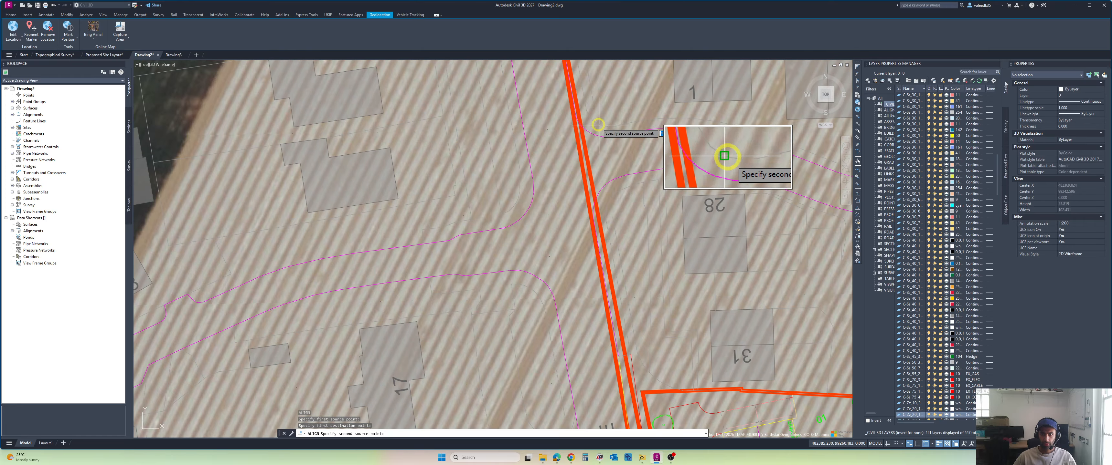
{"action": "left_click", "coordinate": [575, 117]}
{"action": "scroll", "coordinate": [372, 149], "scroll_direction": "down", "scroll_amount": 12}
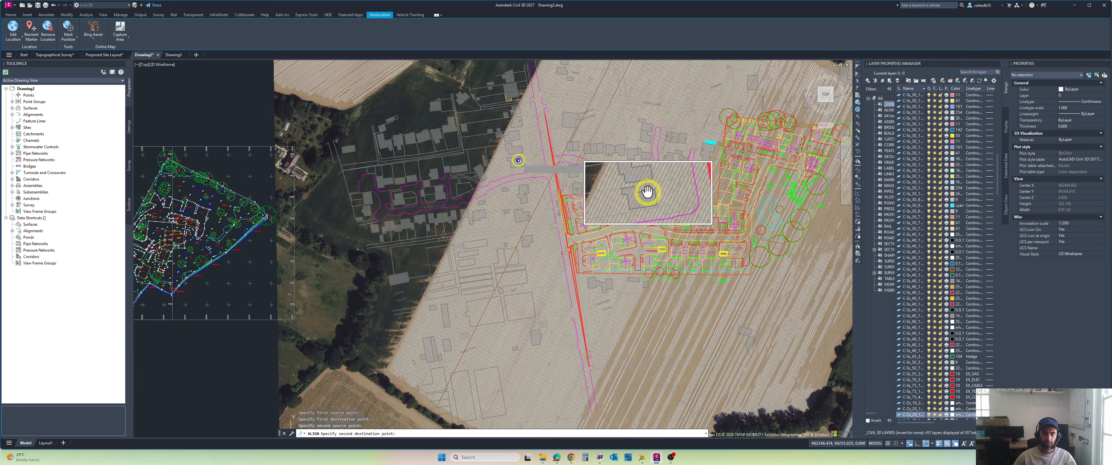
{"action": "scroll", "coordinate": [459, 178], "scroll_direction": "up", "scroll_amount": 6}
{"action": "middle_click_drag", "start_coordinate": [281, 179], "coordinate": [439, 189]}
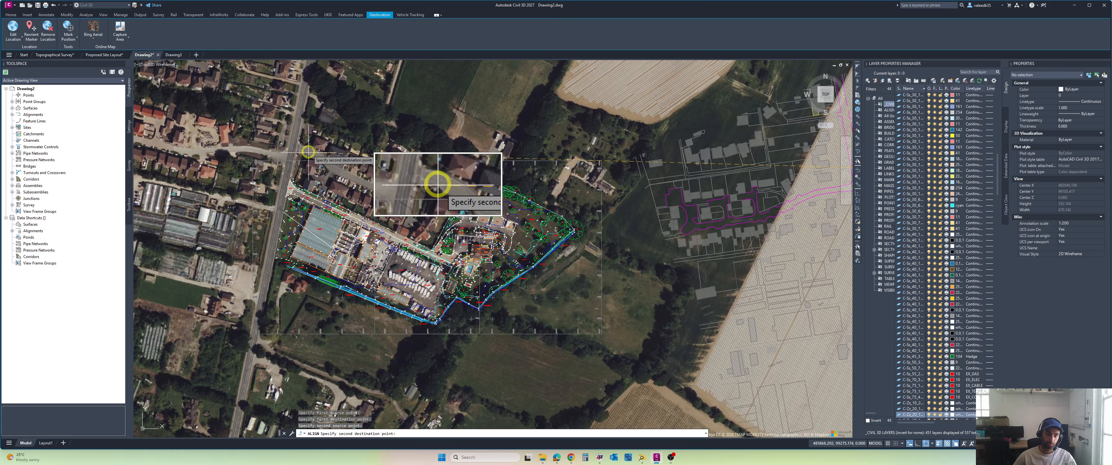
{"action": "scroll", "coordinate": [309, 149], "scroll_direction": "up", "scroll_amount": 6}
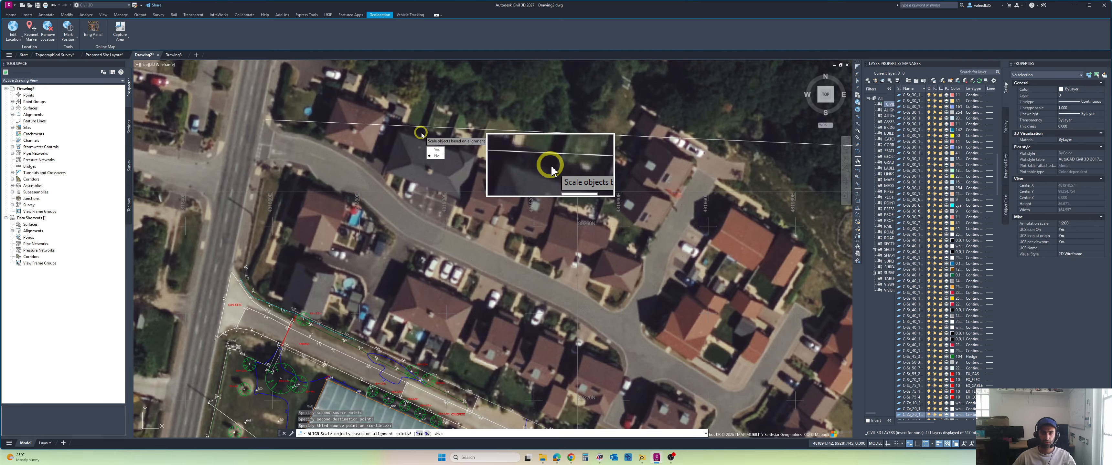
{"action": "type", "text": "Y"}
{"action": "key", "text": "Return"}
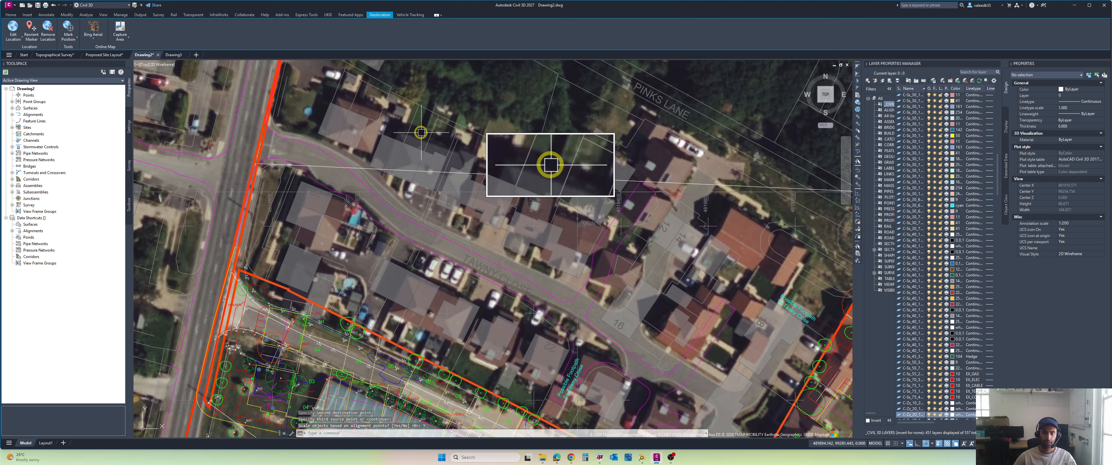
Step: Check the scaled layout against the survey and aerial imagery, and undo its alignment
{"action": "scroll", "coordinate": [491, 149], "scroll_direction": "down", "scroll_amount": 3}
{"action": "scroll", "coordinate": [491, 150], "scroll_direction": "down", "scroll_amount": 3}
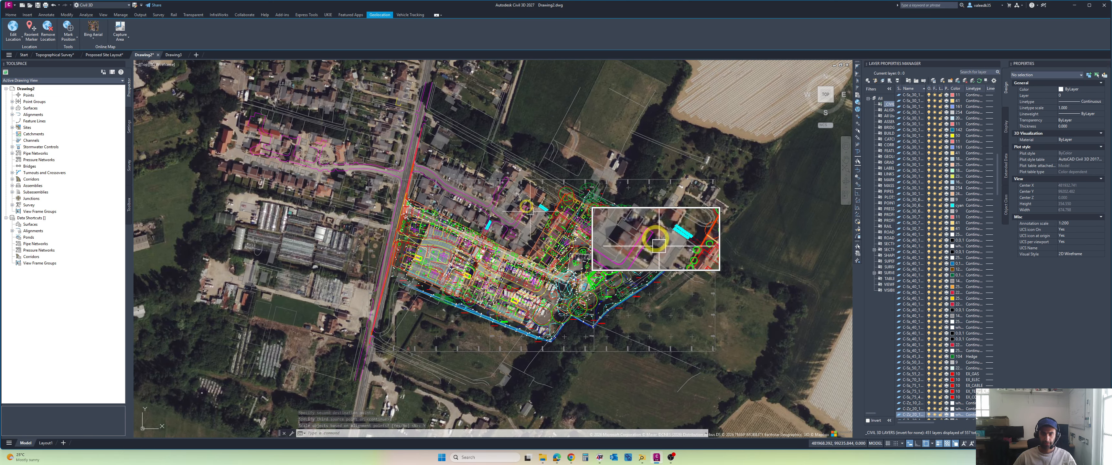
{"action": "scroll", "coordinate": [499, 187], "scroll_direction": "up", "scroll_amount": 2}
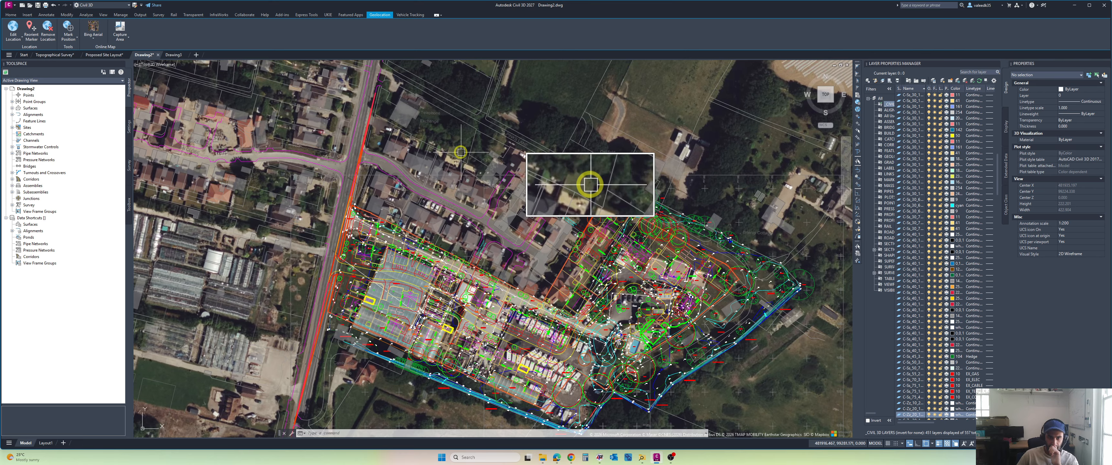
{"action": "scroll", "coordinate": [461, 152], "scroll_direction": "down", "scroll_amount": 2}
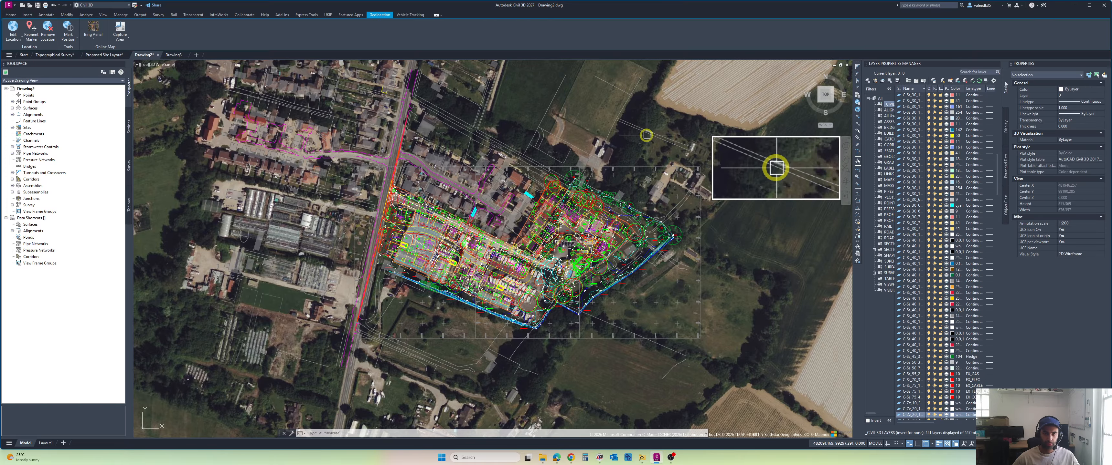
{"action": "key", "text": "ctrl+z"}
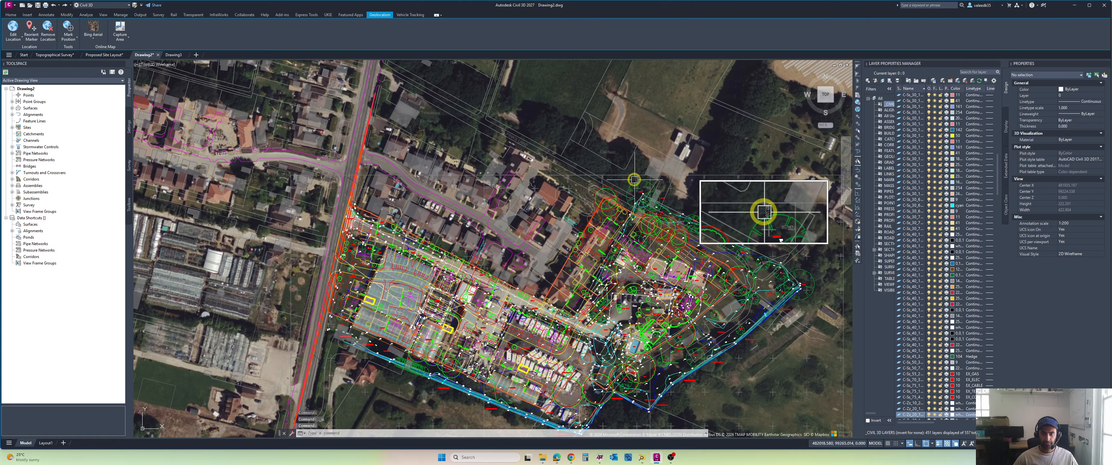
{"action": "scroll", "coordinate": [635, 180], "scroll_direction": "down", "scroll_amount": 2}
{"action": "key", "text": "ctrl+z"}
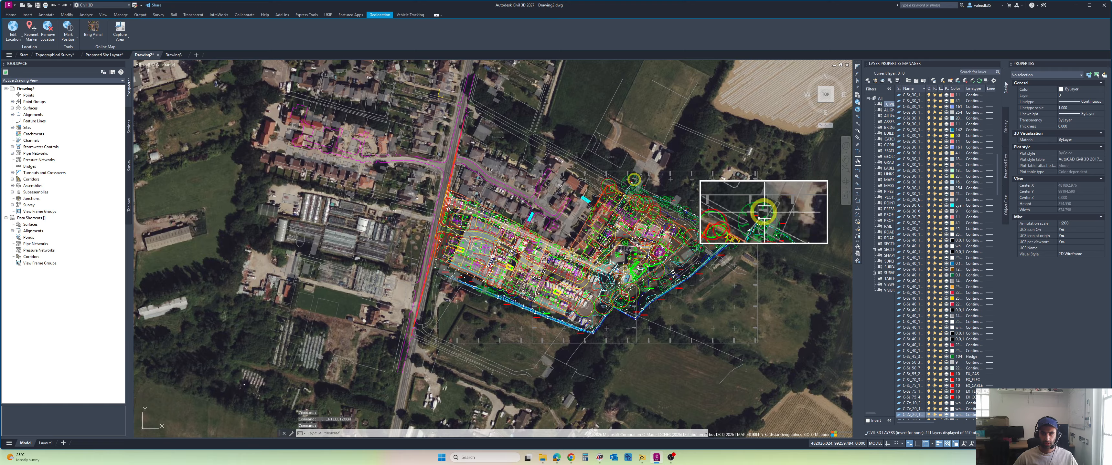
{"action": "key", "text": "ctrl+z"}
{"action": "key", "text": "ctrl+z"}
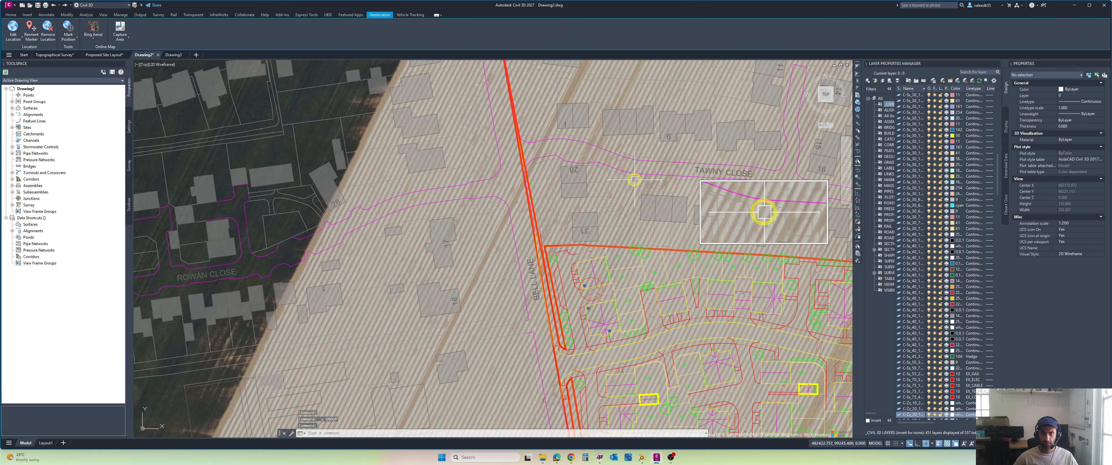
Step: Select the entire topographical survey and assign its objects to layer 0
{"action": "scroll", "coordinate": [634, 180], "scroll_direction": "down", "scroll_amount": 5}
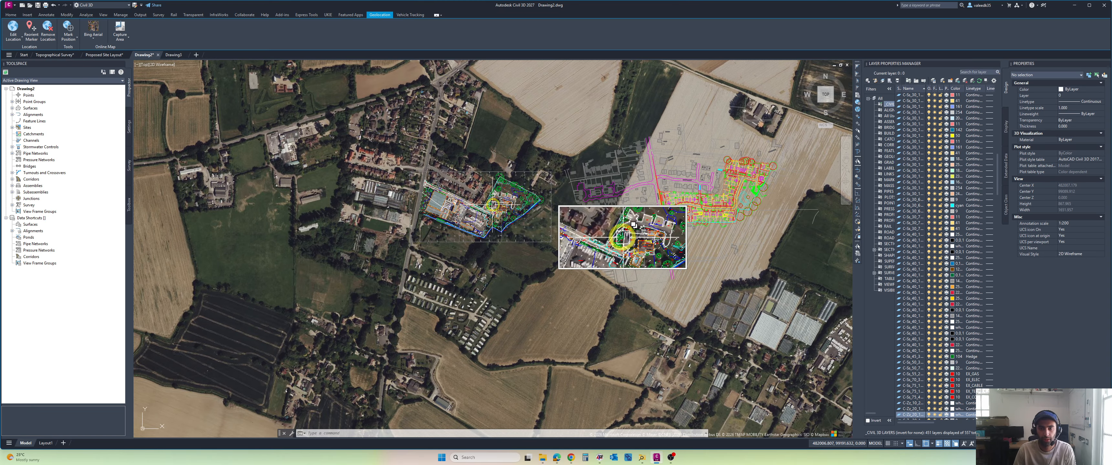
{"action": "scroll", "coordinate": [487, 223], "scroll_direction": "up", "scroll_amount": 1}
{"action": "scroll", "coordinate": [485, 203], "scroll_direction": "up", "scroll_amount": 1}
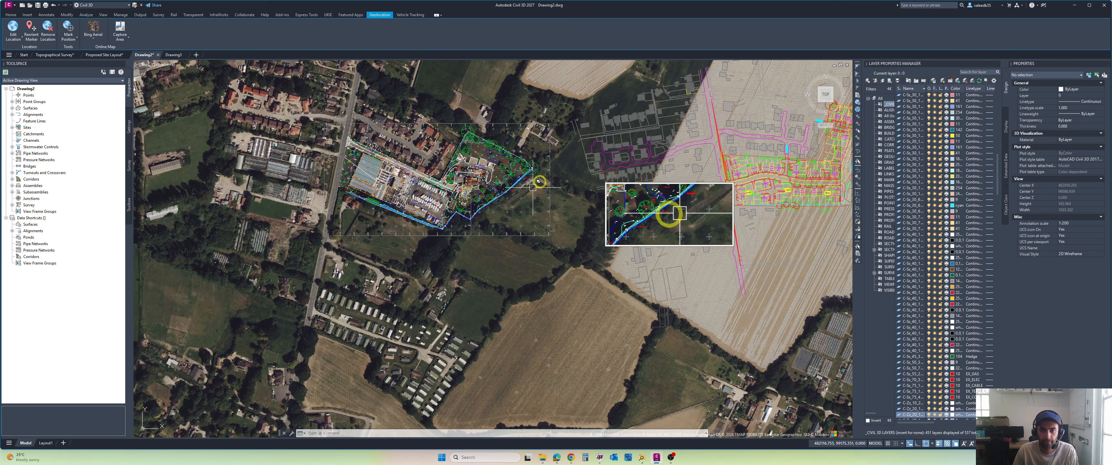
{"action": "left_click", "coordinate": [562, 107]}
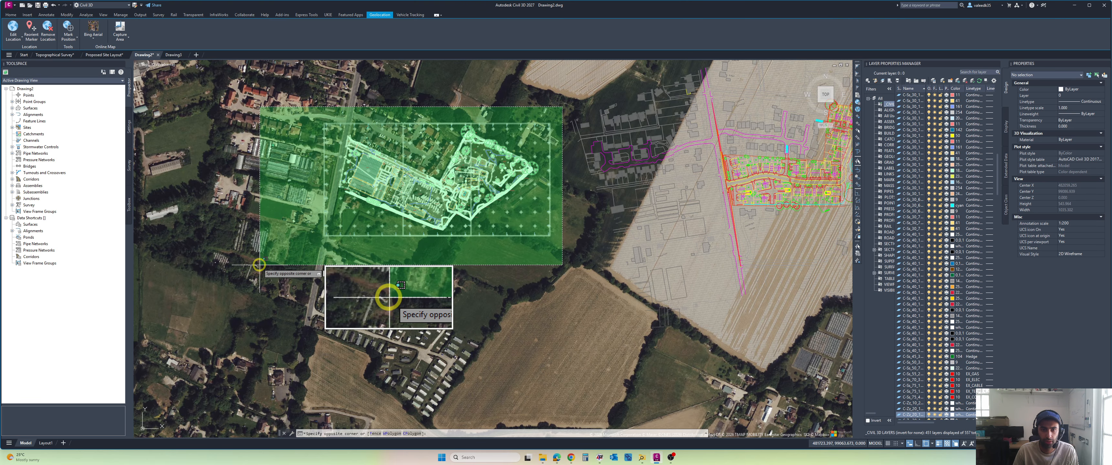
{"action": "left_click", "coordinate": [306, 263]}
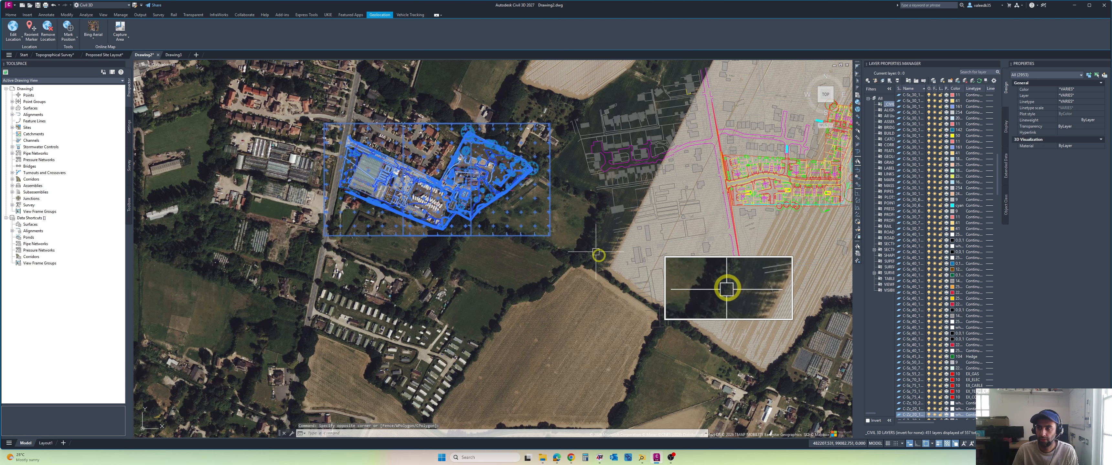
{"action": "left_click", "coordinate": [1103, 96]}
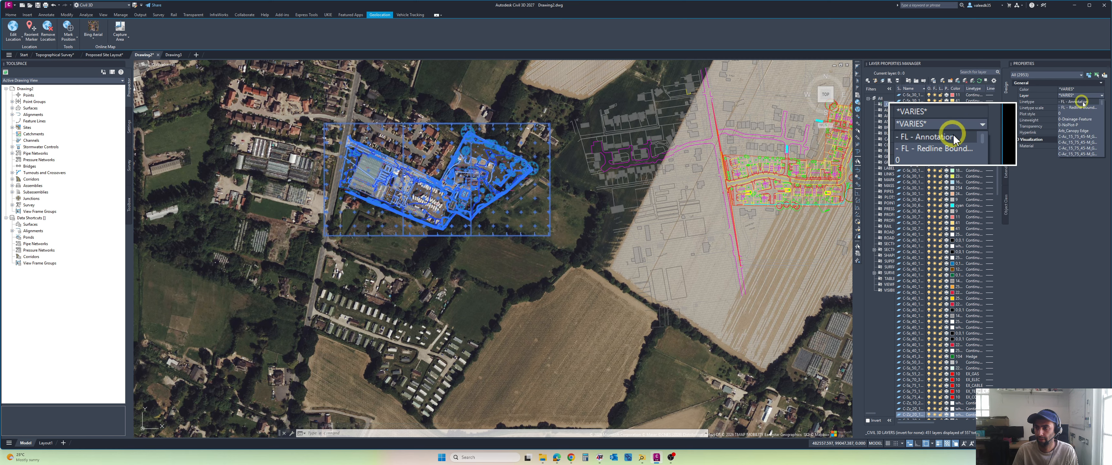
{"action": "left_click", "coordinate": [1060, 113]}
{"action": "scroll", "coordinate": [421, 201], "scroll_direction": "up", "scroll_amount": 4}
{"action": "key", "text": "Escape"}
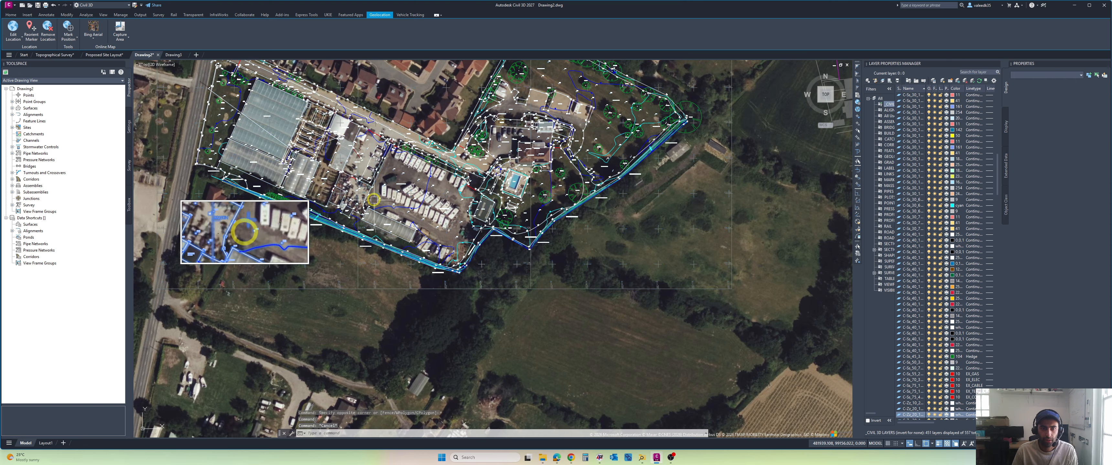
Step: Examine how the survey sits against Bell Lane and the surrounding buildings on the aerial imagery
{"action": "scroll", "coordinate": [372, 199], "scroll_direction": "down", "scroll_amount": 2}
{"action": "middle_click_drag", "start_coordinate": [371, 199], "coordinate": [436, 219]}
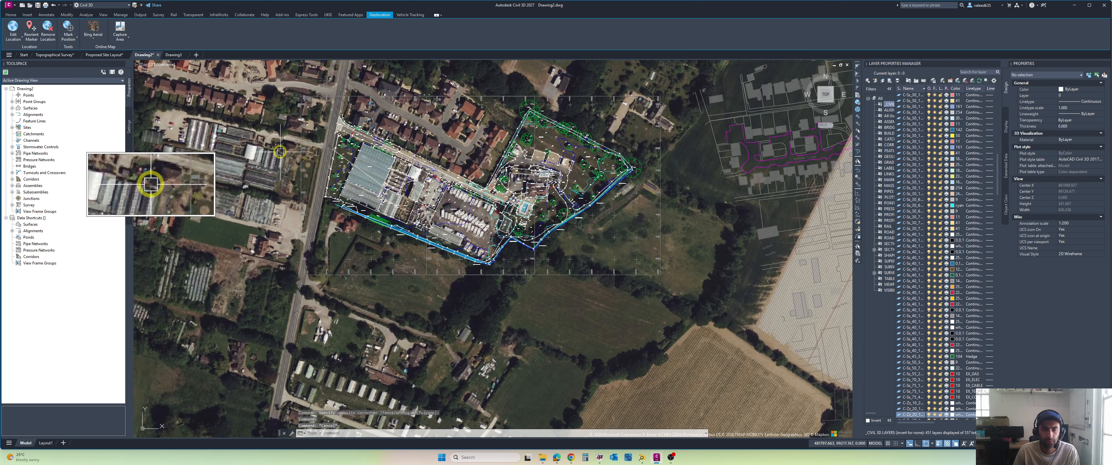
{"action": "scroll", "coordinate": [319, 134], "scroll_direction": "up", "scroll_amount": 4}
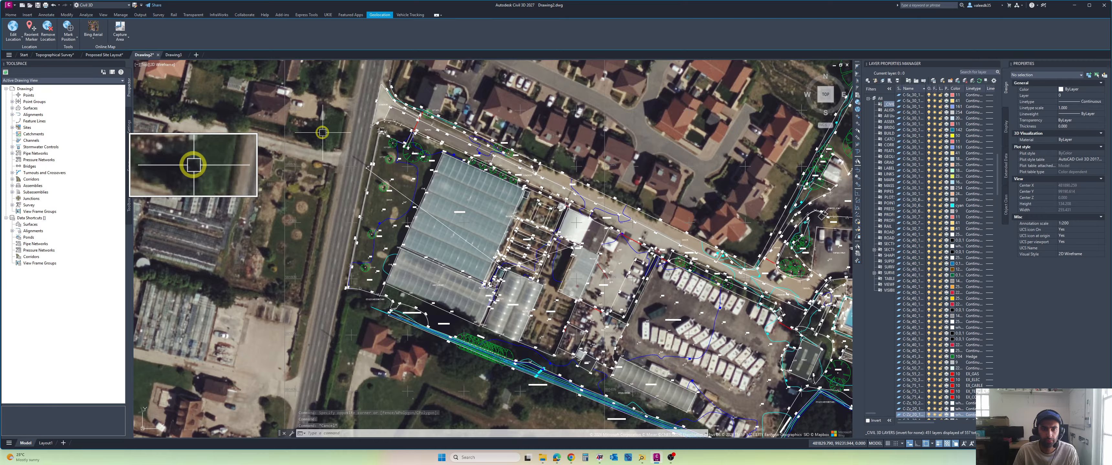
{"action": "scroll", "coordinate": [322, 133], "scroll_direction": "down", "scroll_amount": 6}
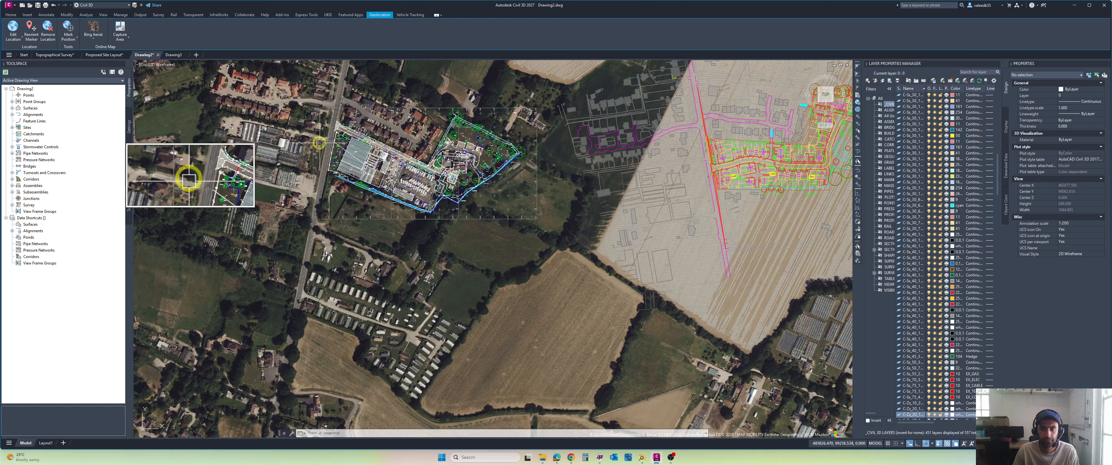
{"action": "middle_click_drag", "start_coordinate": [321, 141], "coordinate": [310, 178]}
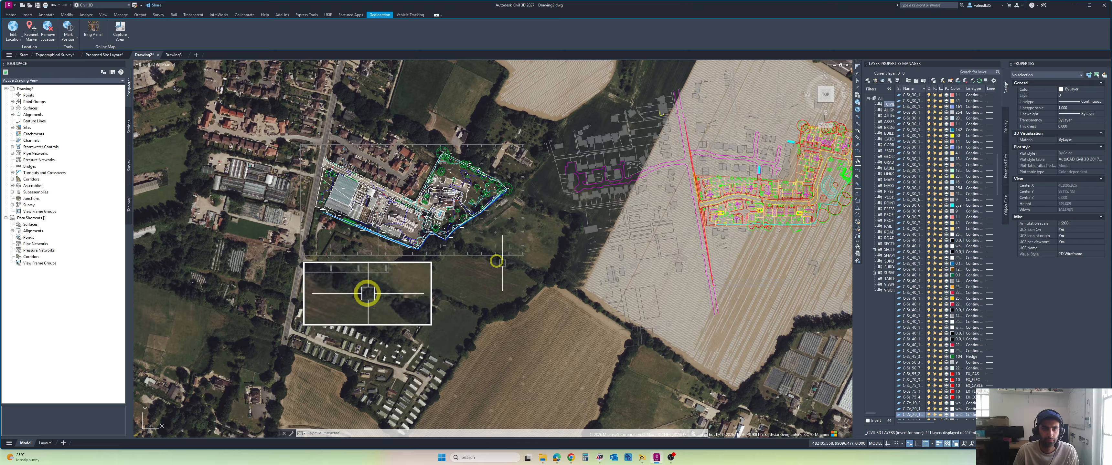
{"action": "left_click", "coordinate": [541, 120]}
{"action": "key", "text": "Escape"}
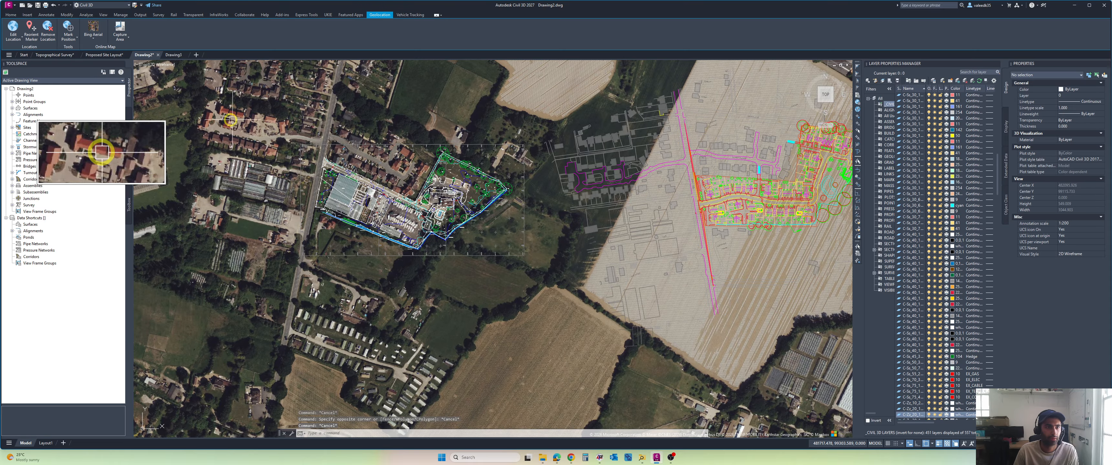
Step: Replace the aerial base map with street mapping, trying Bing Road first and settling on Esri Streets
{"action": "left_click", "coordinate": [93, 35]}
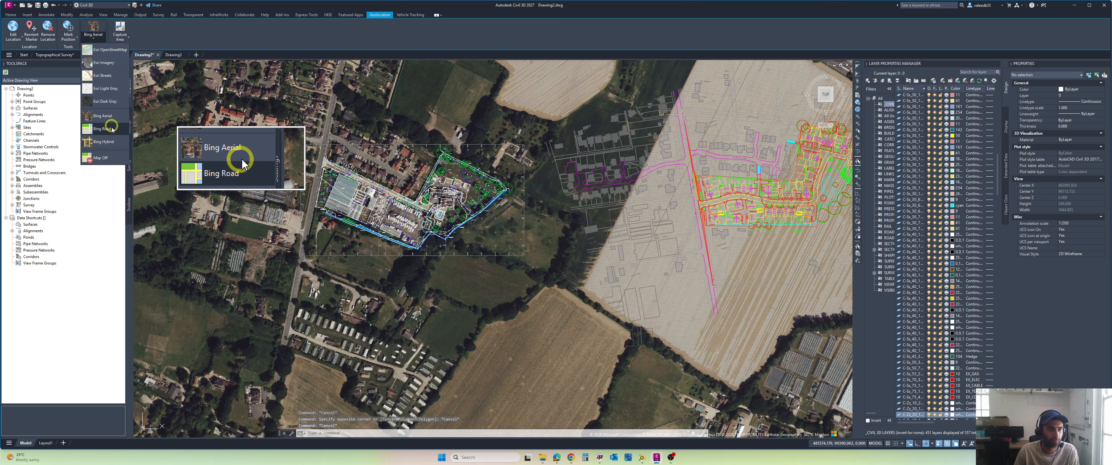
{"action": "left_click", "coordinate": [102, 129]}
{"action": "scroll", "coordinate": [358, 149], "scroll_direction": "up", "scroll_amount": 3}
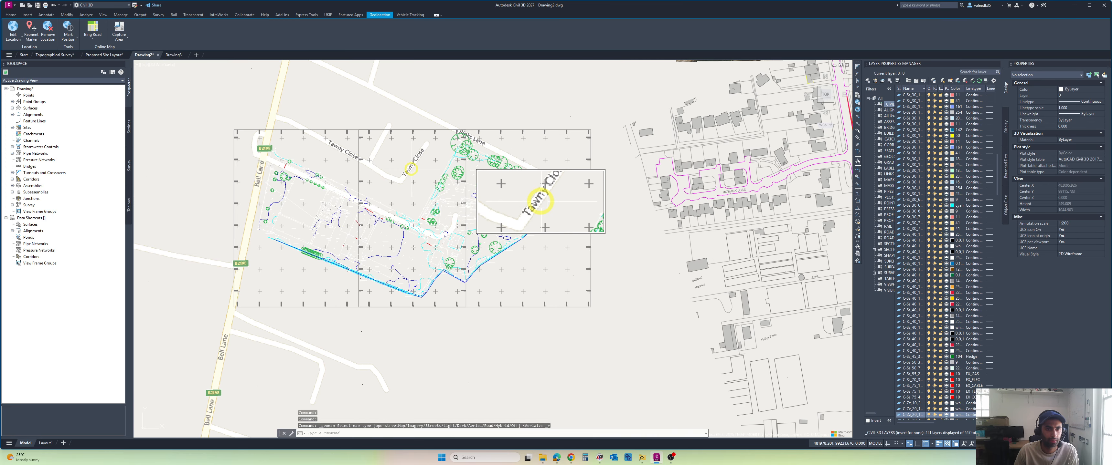
{"action": "left_click", "coordinate": [94, 38]}
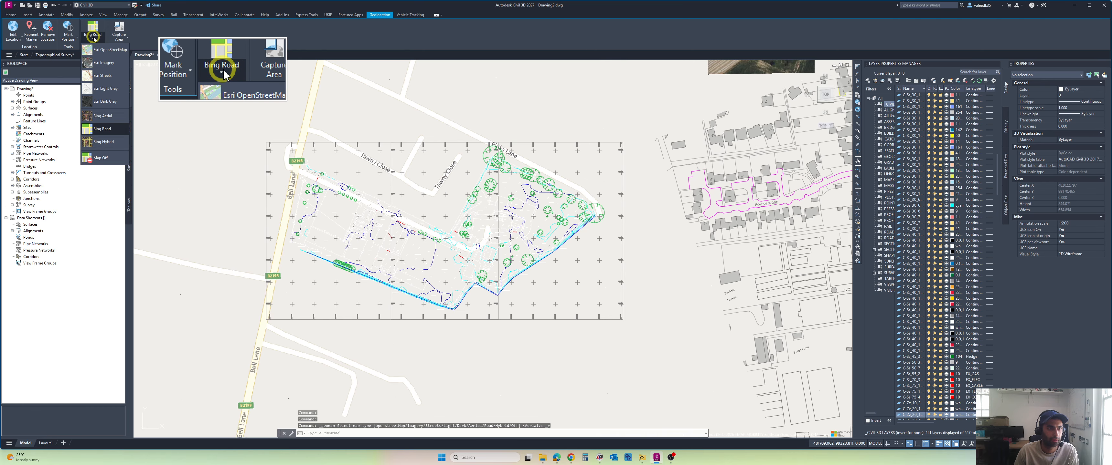
{"action": "left_click", "coordinate": [102, 75]}
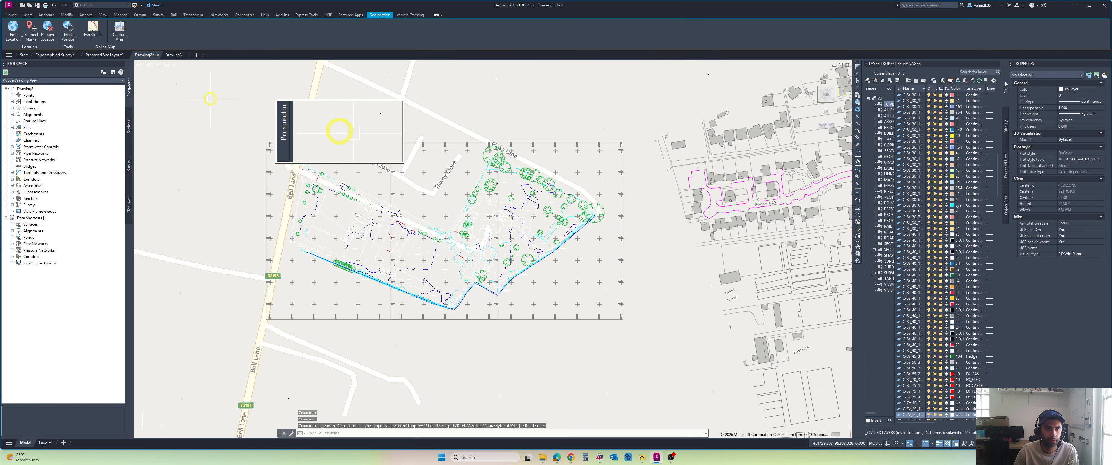
{"action": "scroll", "coordinate": [333, 147], "scroll_direction": "down", "scroll_amount": 3}
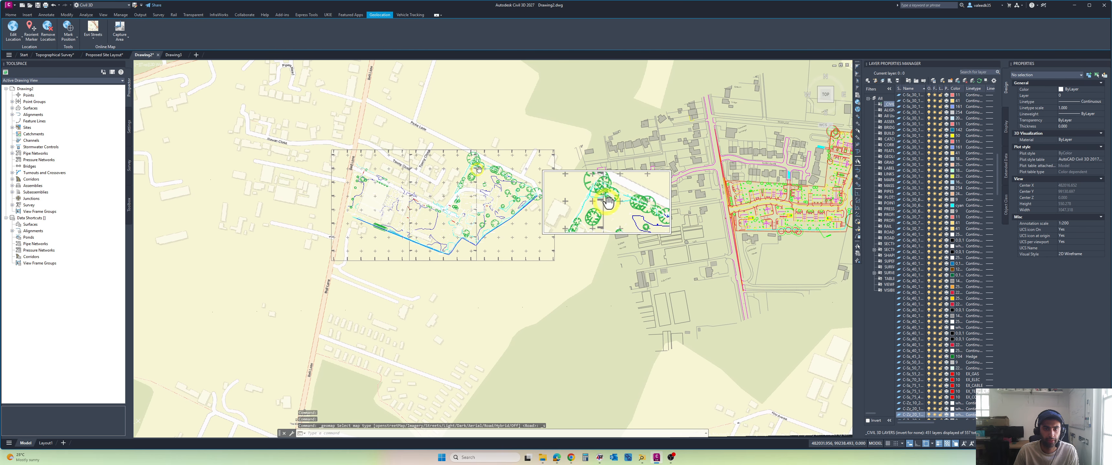
{"action": "scroll", "coordinate": [697, 153], "scroll_direction": "up", "scroll_amount": 2}
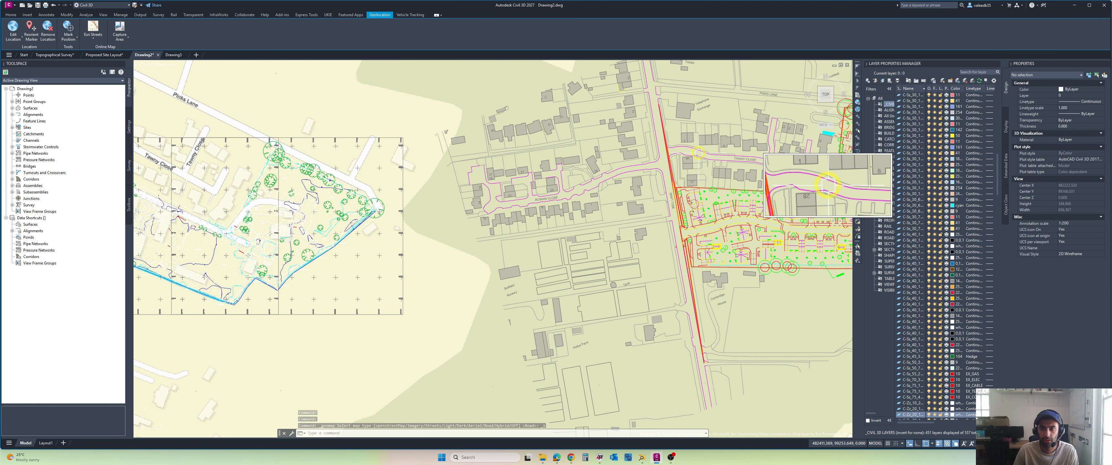
Step: Select the entire topographical survey and erase it from the drawing
{"action": "scroll", "coordinate": [698, 153], "scroll_direction": "down", "scroll_amount": 2}
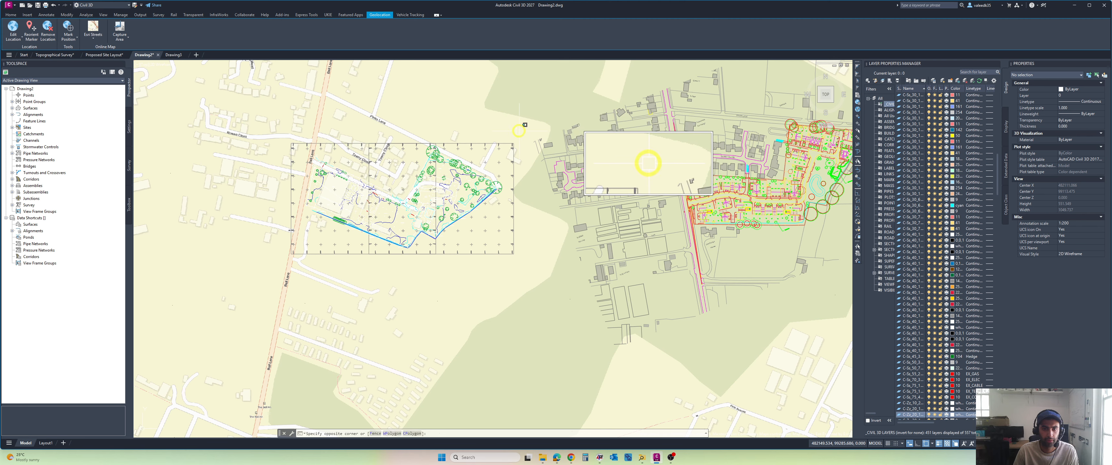
{"action": "left_click", "coordinate": [248, 289]}
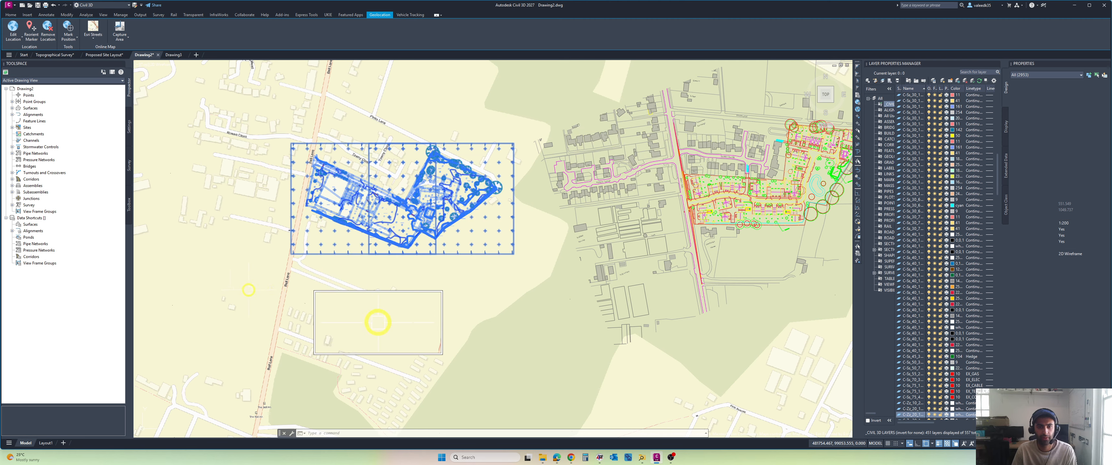
{"action": "key", "text": "Delete"}
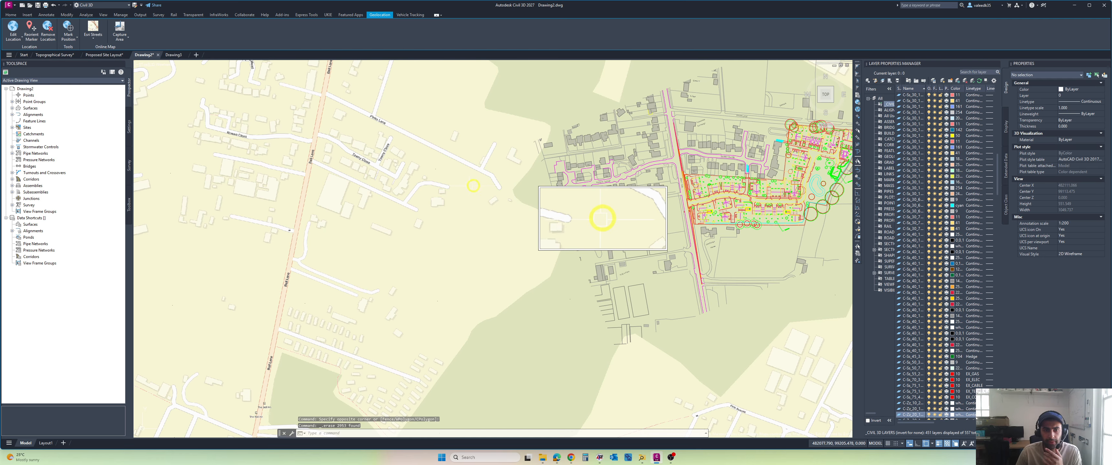
Step: Compare the layout's buildings and roads around Tawny Close and Rowan Close with the same features on the street map
{"action": "middle_click_drag", "start_coordinate": [600, 170], "coordinate": [555, 174]}
{"action": "scroll", "coordinate": [610, 170], "scroll_direction": "up", "scroll_amount": 3}
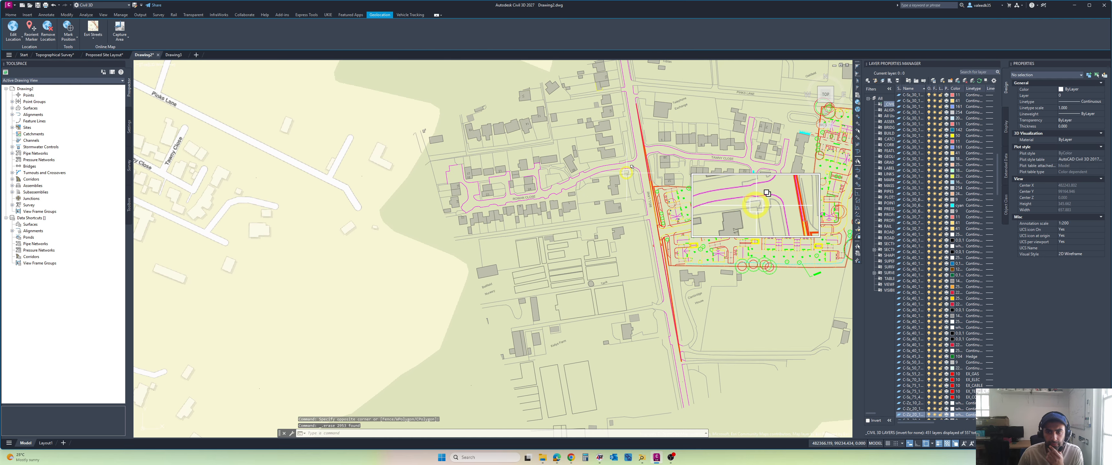
{"action": "middle_click_drag", "start_coordinate": [629, 169], "coordinate": [642, 182]}
{"action": "scroll", "coordinate": [645, 184], "scroll_direction": "down", "scroll_amount": 3}
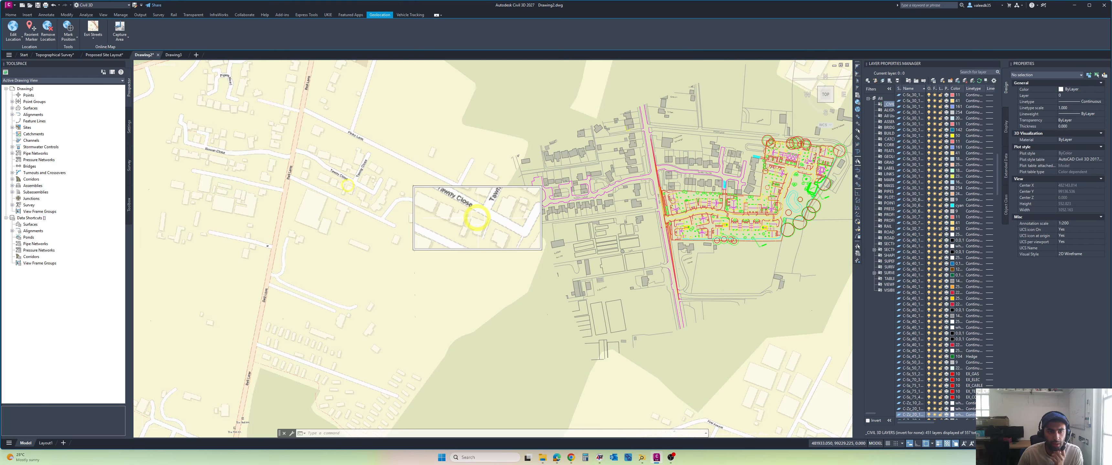
{"action": "mouse_move", "coordinate": [344, 186]}
{"action": "middle_mouse_down"}
{"action": "mouse_move", "coordinate": [405, 185]}
{"action": "mouse_move", "coordinate": [368, 182]}
{"action": "mouse_move", "coordinate": [317, 153]}
{"action": "mouse_move", "coordinate": [283, 164]}
{"action": "mouse_move", "coordinate": [383, 189]}
{"action": "middle_mouse_up"}
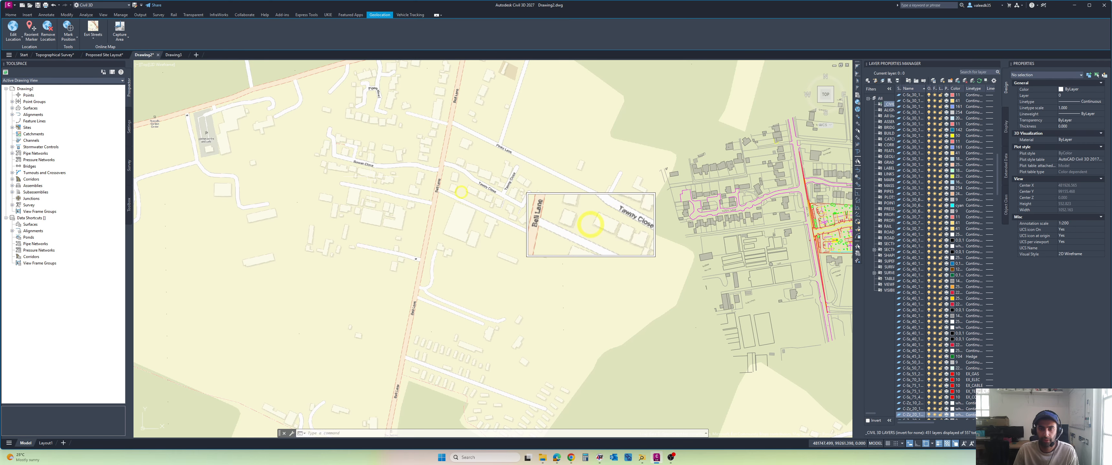
{"action": "scroll", "coordinate": [574, 213], "scroll_direction": "down", "scroll_amount": 2}
{"action": "middle_click_drag", "start_coordinate": [820, 223], "coordinate": [663, 238]}
{"action": "scroll", "coordinate": [660, 236], "scroll_direction": "down", "scroll_amount": 2}
{"action": "scroll", "coordinate": [600, 231], "scroll_direction": "up", "scroll_amount": 2}
{"action": "mouse_move", "coordinate": [510, 219]}
{"action": "middle_mouse_down"}
{"action": "mouse_move", "coordinate": [579, 227]}
{"action": "mouse_move", "coordinate": [559, 227]}
{"action": "middle_mouse_up"}
{"action": "scroll", "coordinate": [462, 223], "scroll_direction": "up", "scroll_amount": 3}
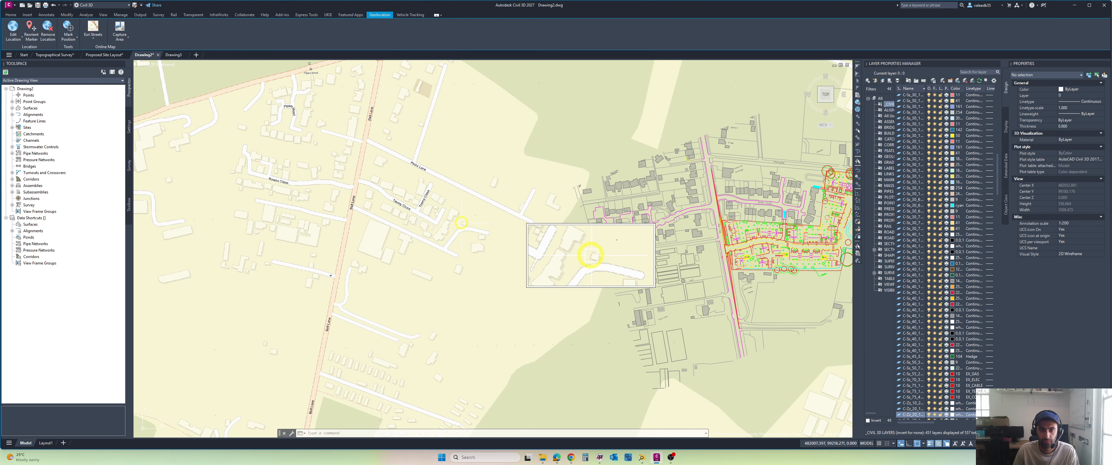
{"action": "scroll", "coordinate": [746, 203], "scroll_direction": "up", "scroll_amount": 5}
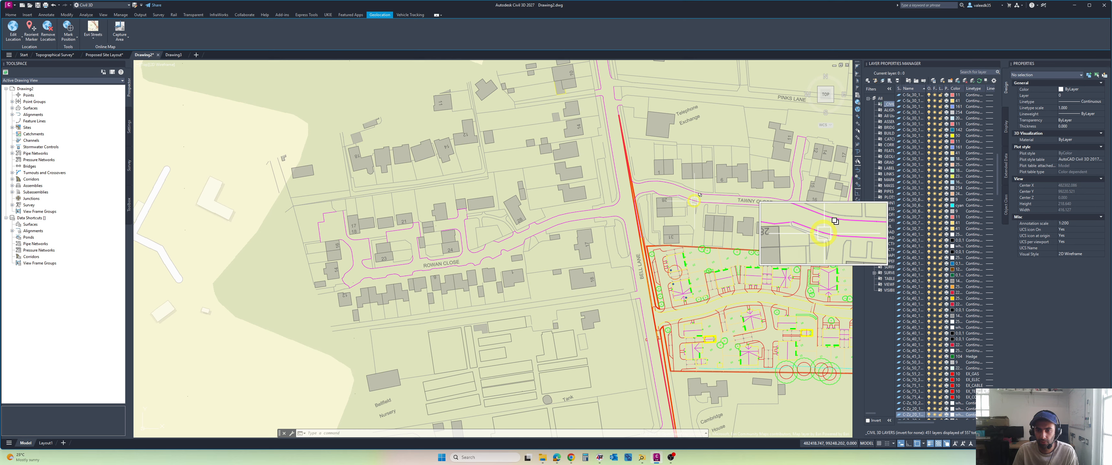
{"action": "scroll", "coordinate": [712, 206], "scroll_direction": "down", "scroll_amount": 8}
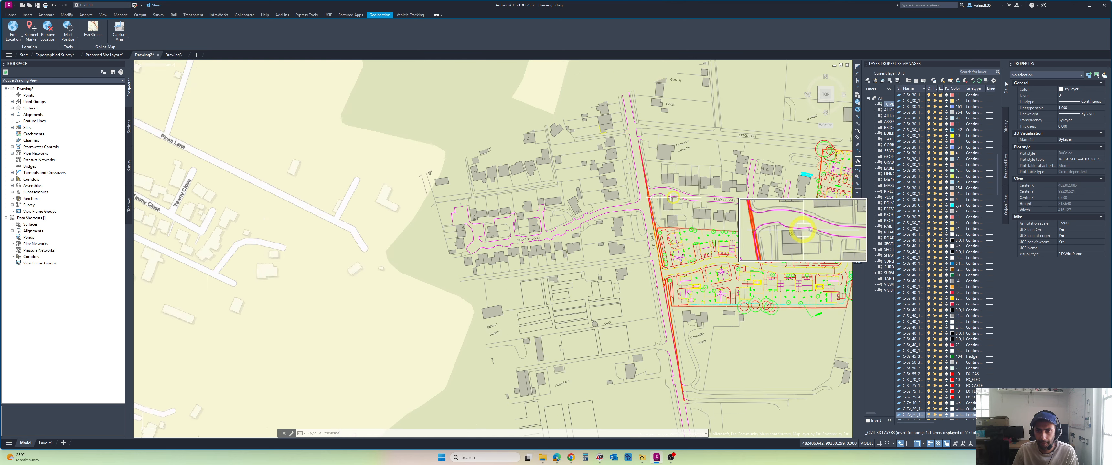
{"action": "scroll", "coordinate": [677, 199], "scroll_direction": "up", "scroll_amount": 6}
{"action": "scroll", "coordinate": [655, 197], "scroll_direction": "down", "scroll_amount": 6}
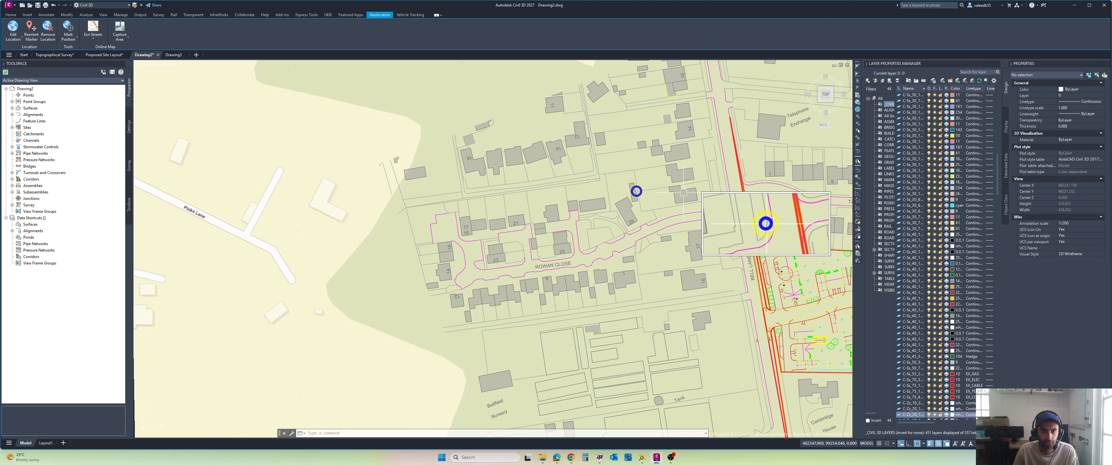
{"action": "scroll", "coordinate": [407, 189], "scroll_direction": "up", "scroll_amount": 4}
{"action": "scroll", "coordinate": [407, 189], "scroll_direction": "down", "scroll_amount": 2}
{"action": "middle_click_drag", "start_coordinate": [407, 189], "coordinate": [331, 176]}
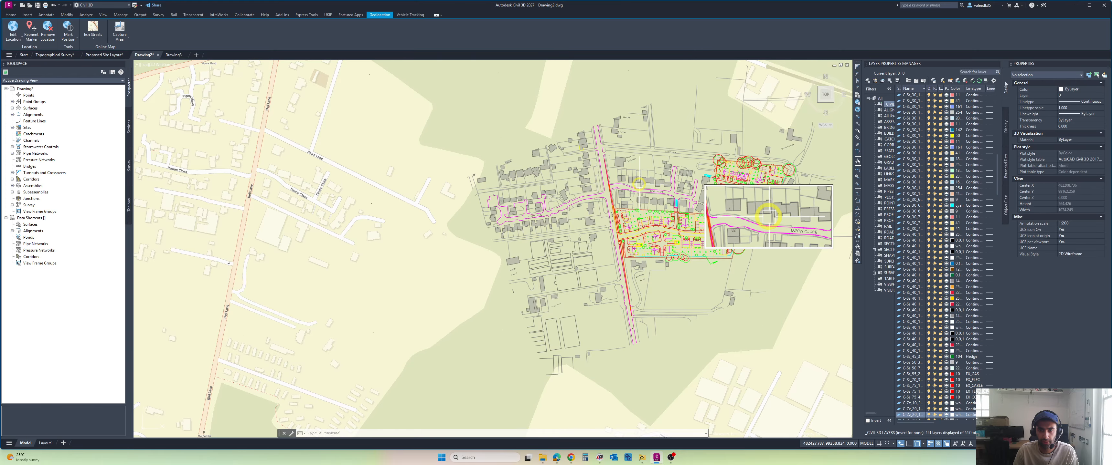
Step: Start aligning the entire site layout, matching a corner of building 1 on Tawny Close to that building's corner on the street map
{"action": "scroll", "coordinate": [639, 183], "scroll_direction": "down", "scroll_amount": 3}
{"action": "left_click", "coordinate": [753, 89]}
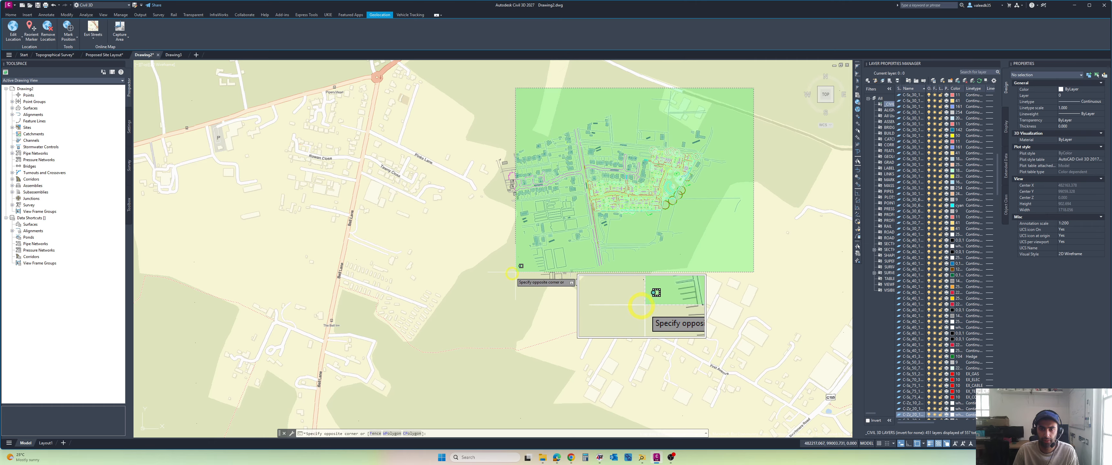
{"action": "left_click", "coordinate": [511, 273]}
{"action": "scroll", "coordinate": [596, 162], "scroll_direction": "up", "scroll_amount": 2}
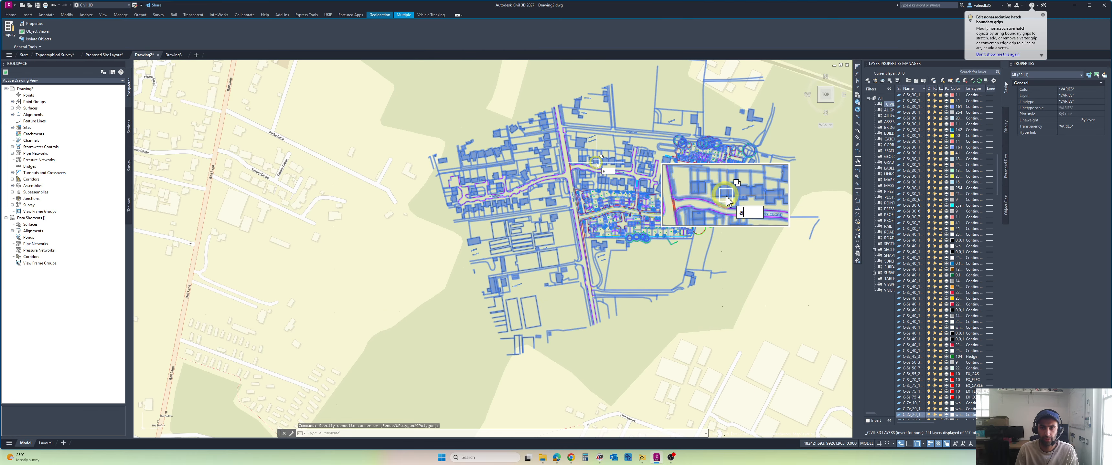
{"action": "key", "text": "Return"}
{"action": "scroll", "coordinate": [547, 171], "scroll_direction": "up", "scroll_amount": 8}
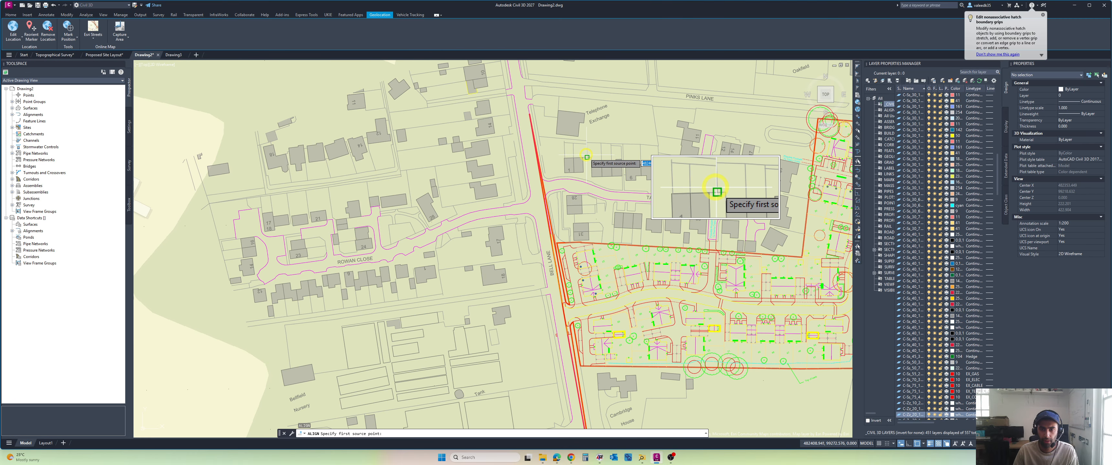
{"action": "left_click", "coordinate": [540, 170]}
{"action": "scroll", "coordinate": [373, 219], "scroll_direction": "down", "scroll_amount": 8}
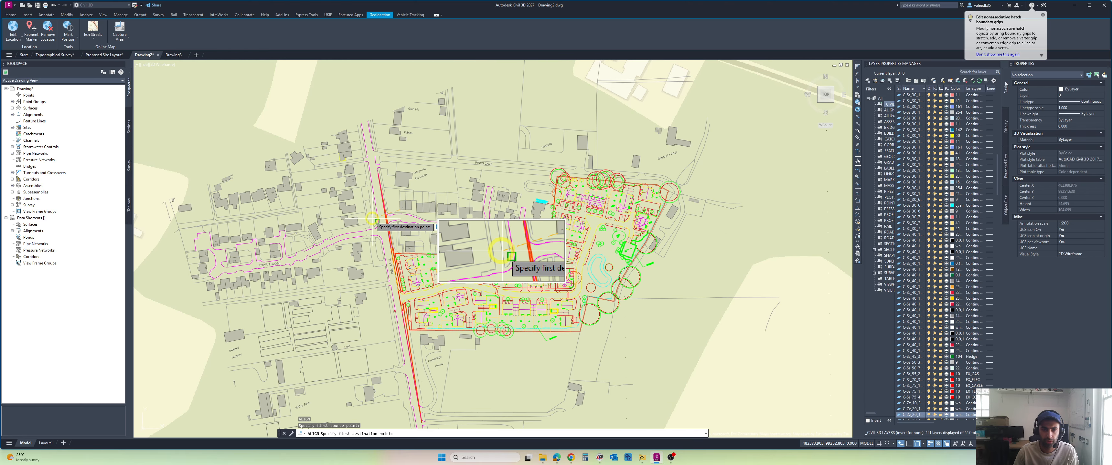
{"action": "middle_click_drag", "start_coordinate": [231, 237], "coordinate": [471, 252]}
{"action": "scroll", "coordinate": [471, 252], "scroll_direction": "down", "scroll_amount": 2}
{"action": "middle_click_drag", "start_coordinate": [285, 211], "coordinate": [365, 222]}
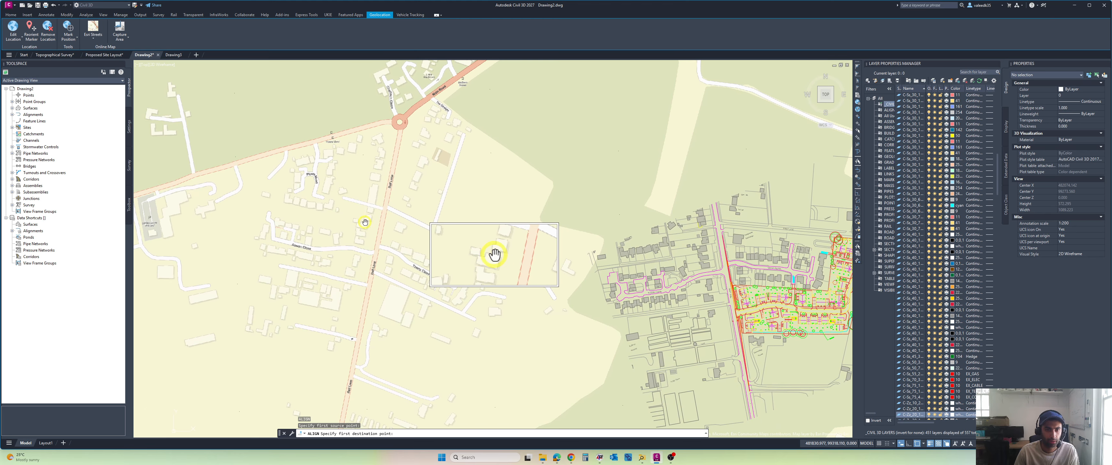
{"action": "scroll", "coordinate": [403, 255], "scroll_direction": "up", "scroll_amount": 12}
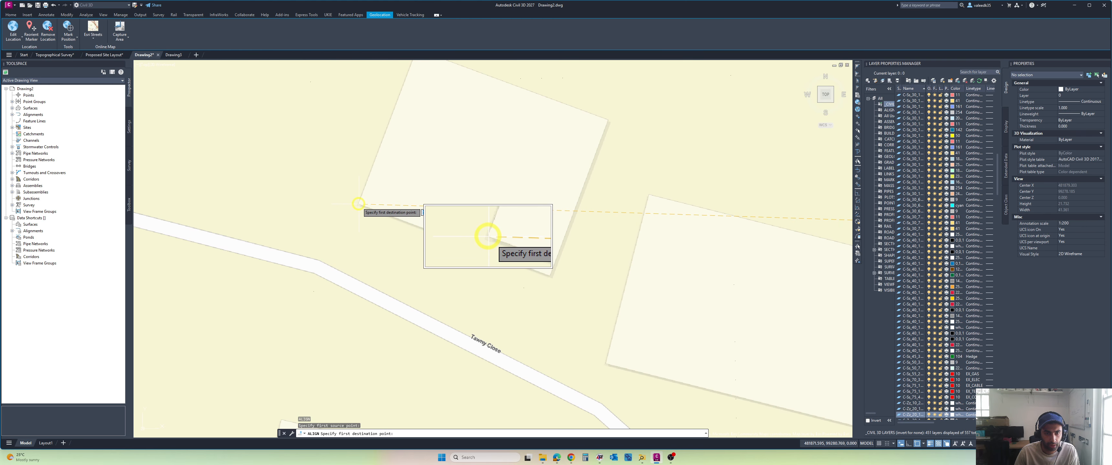
Step: Add a second alignment pair from the other road-facing corner of building 1 to its matching corner on the street map
{"action": "scroll", "coordinate": [473, 249], "scroll_direction": "down", "scroll_amount": 10}
{"action": "middle_click_drag", "start_coordinate": [681, 270], "coordinate": [556, 238]}
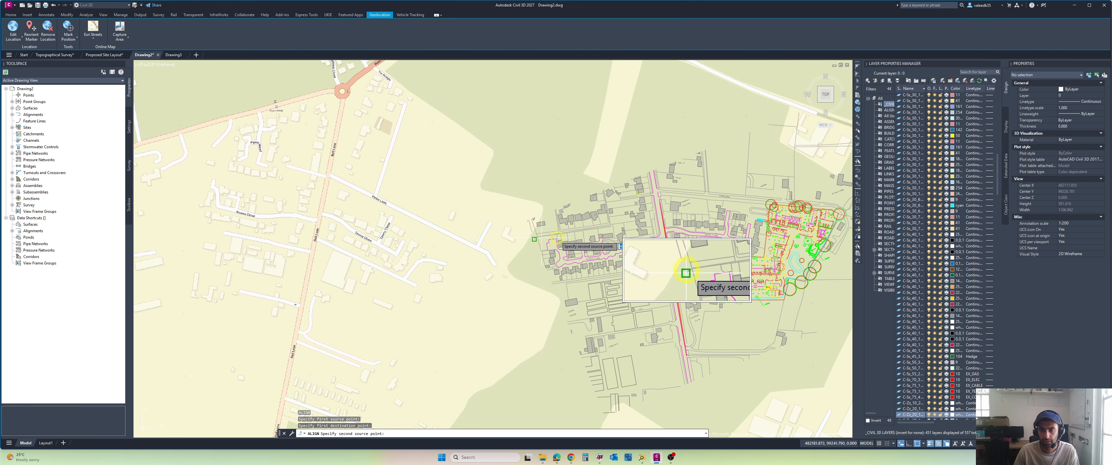
{"action": "scroll", "coordinate": [729, 227], "scroll_direction": "up", "scroll_amount": 8}
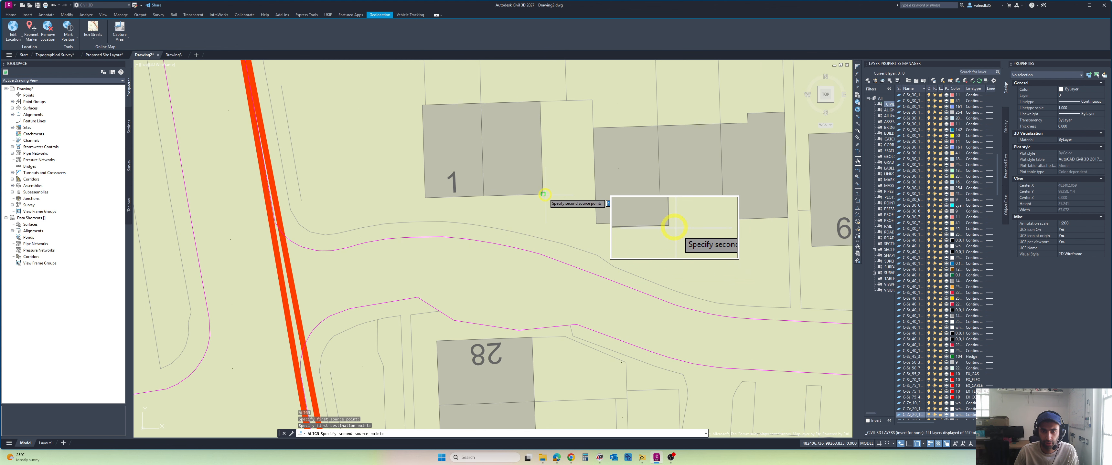
{"action": "scroll", "coordinate": [537, 212], "scroll_direction": "down", "scroll_amount": 15}
{"action": "scroll", "coordinate": [464, 215], "scroll_direction": "up", "scroll_amount": 8}
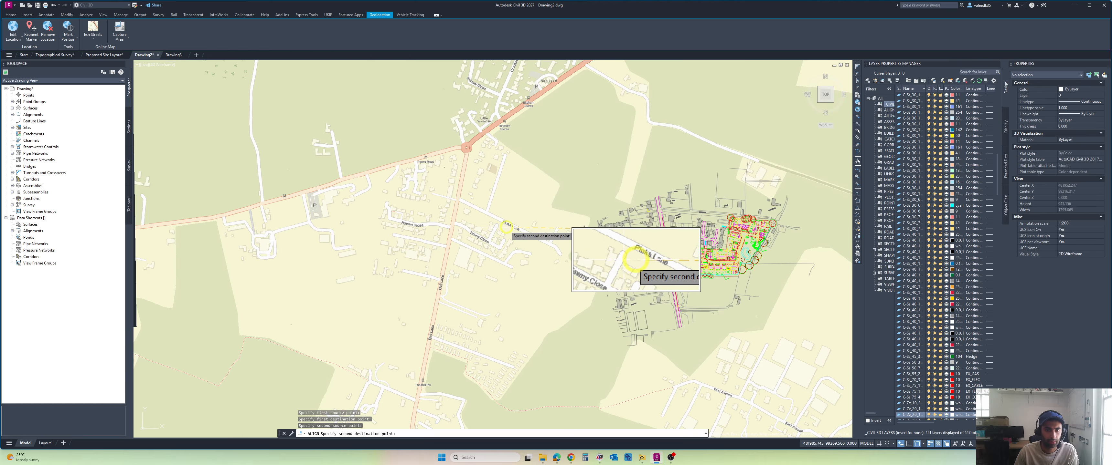
{"action": "scroll", "coordinate": [464, 215], "scroll_direction": "up", "scroll_amount": 4}
{"action": "scroll", "coordinate": [418, 239], "scroll_direction": "up", "scroll_amount": 12}
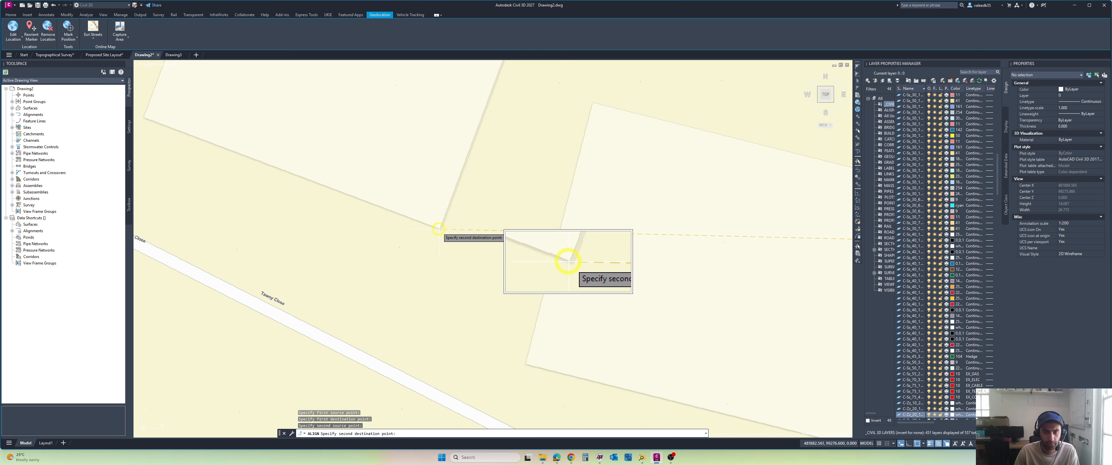
Step: Add a third alignment pair at the neighbouring building's near corner on Tawny Close and complete the alignment
{"action": "scroll", "coordinate": [452, 233], "scroll_direction": "down", "scroll_amount": 16}
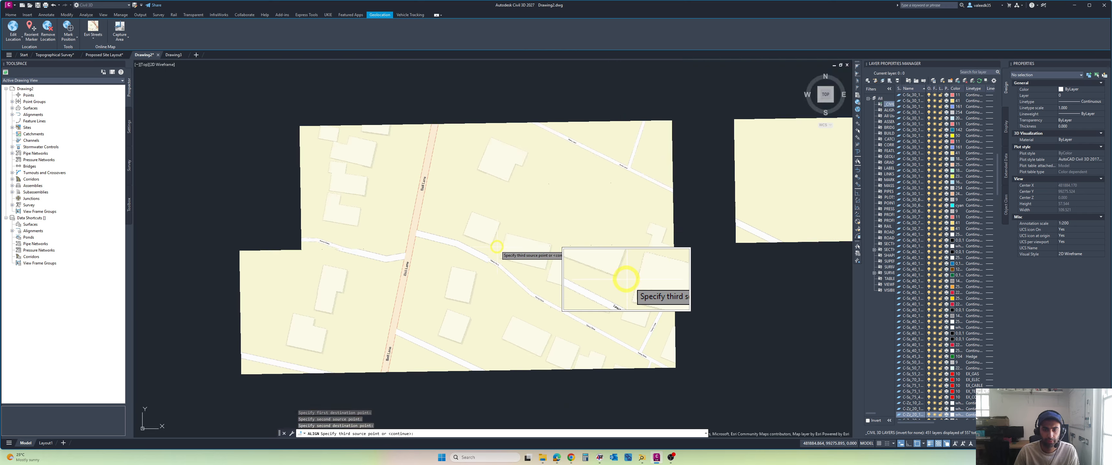
{"action": "scroll", "coordinate": [733, 259], "scroll_direction": "up", "scroll_amount": 4}
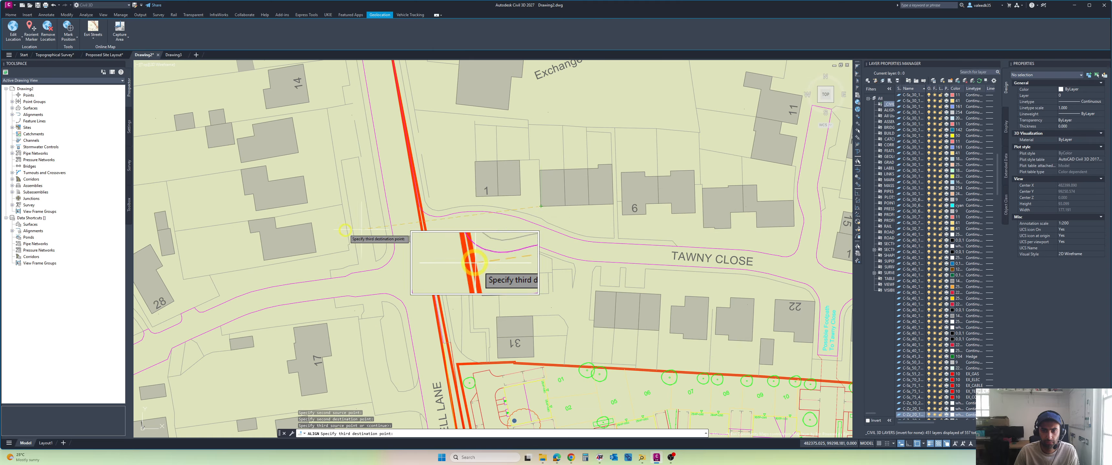
{"action": "scroll", "coordinate": [344, 230], "scroll_direction": "down", "scroll_amount": 8}
{"action": "scroll", "coordinate": [341, 233], "scroll_direction": "up", "scroll_amount": 8}
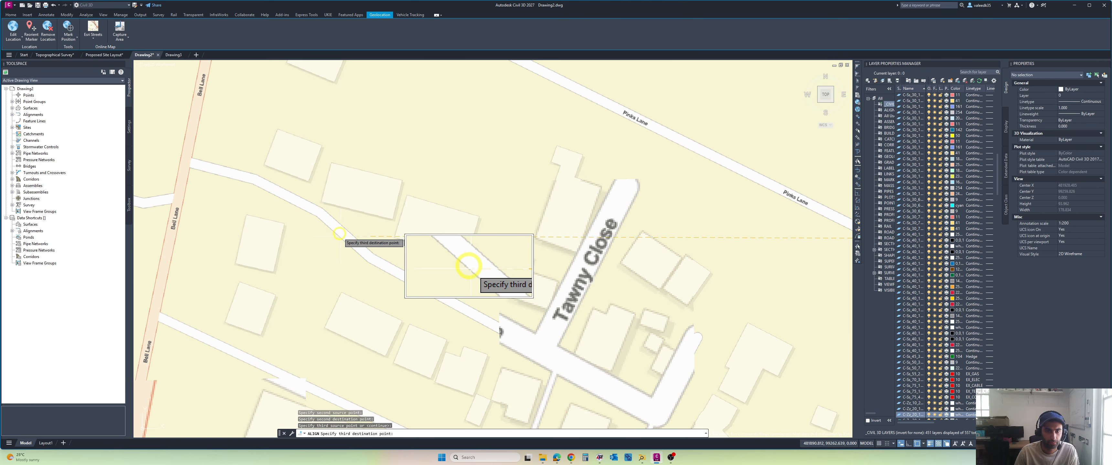
{"action": "scroll", "coordinate": [339, 233], "scroll_direction": "up", "scroll_amount": 8}
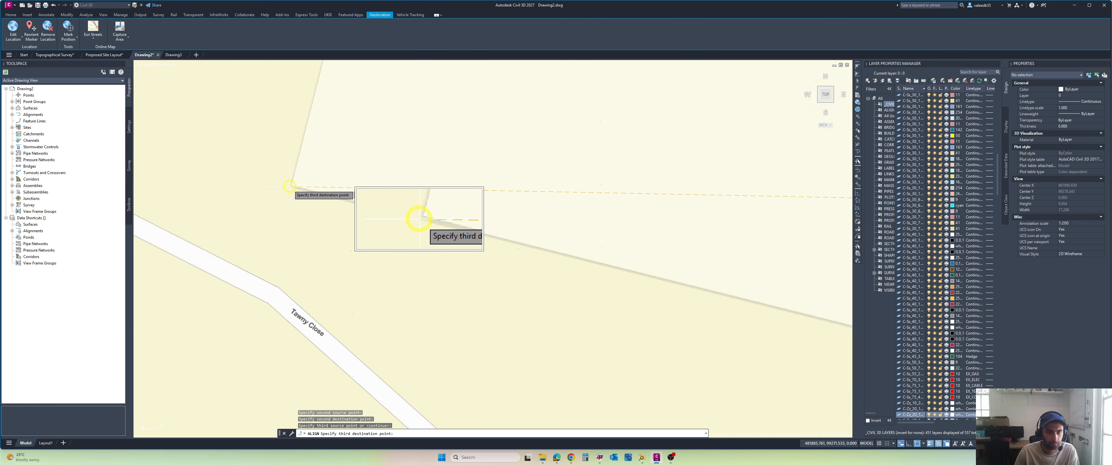
{"action": "left_click", "coordinate": [291, 186]}
Step: Check how the aligned layout's roads, buildings and site boundary fit Tawny Close and Bell Lane on the street map
{"action": "scroll", "coordinate": [515, 280], "scroll_direction": "down", "scroll_amount": 12}
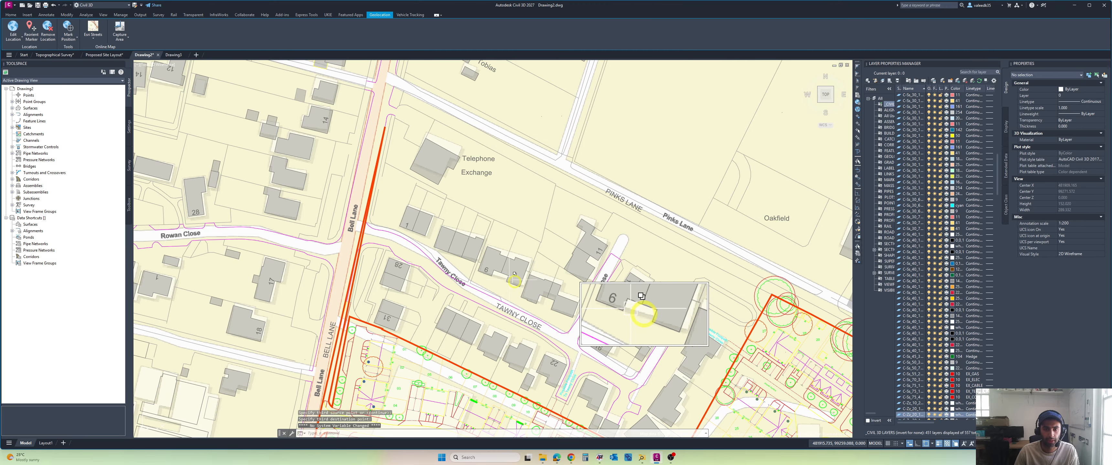
{"action": "mouse_move", "coordinate": [537, 283]}
{"action": "middle_mouse_down"}
{"action": "mouse_move", "coordinate": [521, 210]}
{"action": "mouse_move", "coordinate": [526, 228]}
{"action": "middle_mouse_up"}
{"action": "scroll", "coordinate": [530, 266], "scroll_direction": "down", "scroll_amount": 2}
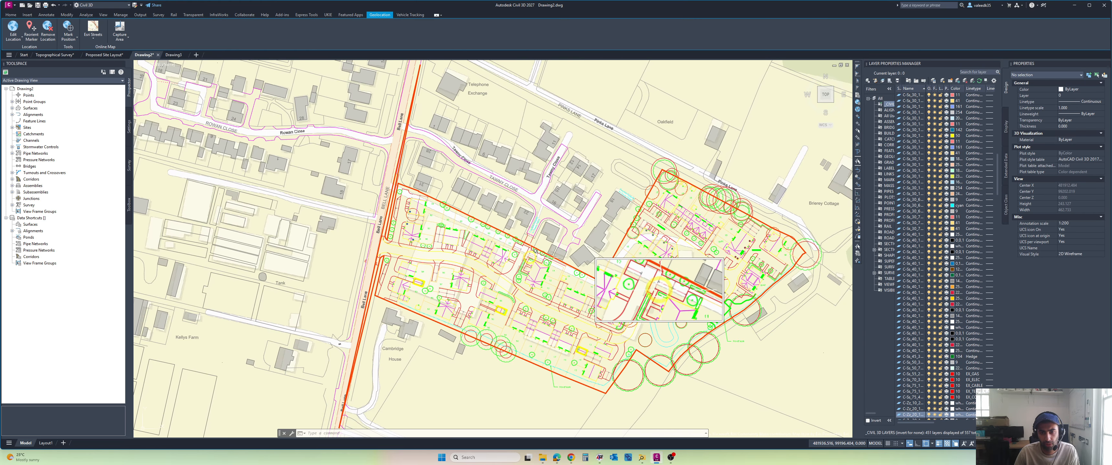
{"action": "scroll", "coordinate": [535, 252], "scroll_direction": "up", "scroll_amount": 2}
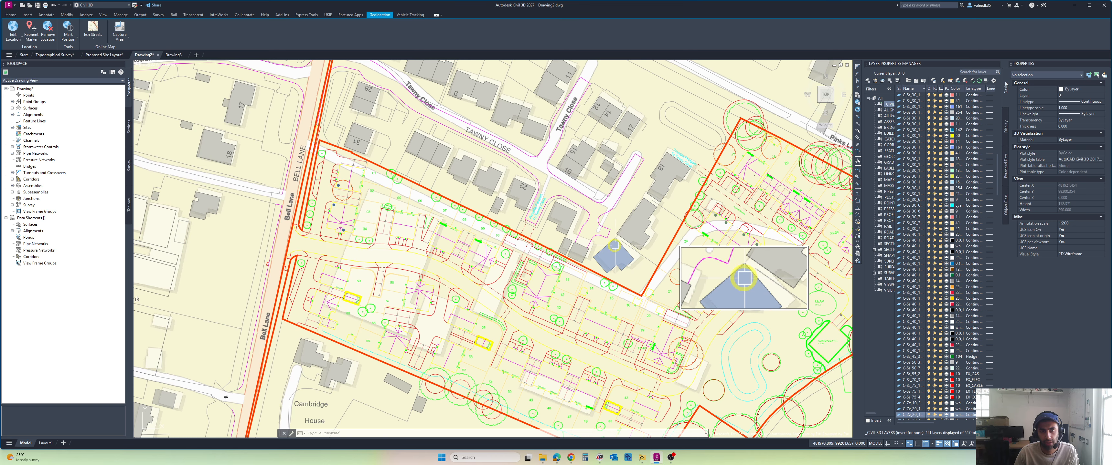
{"action": "scroll", "coordinate": [615, 245], "scroll_direction": "down", "scroll_amount": 2}
{"action": "middle_click_drag", "start_coordinate": [615, 246], "coordinate": [521, 249]}
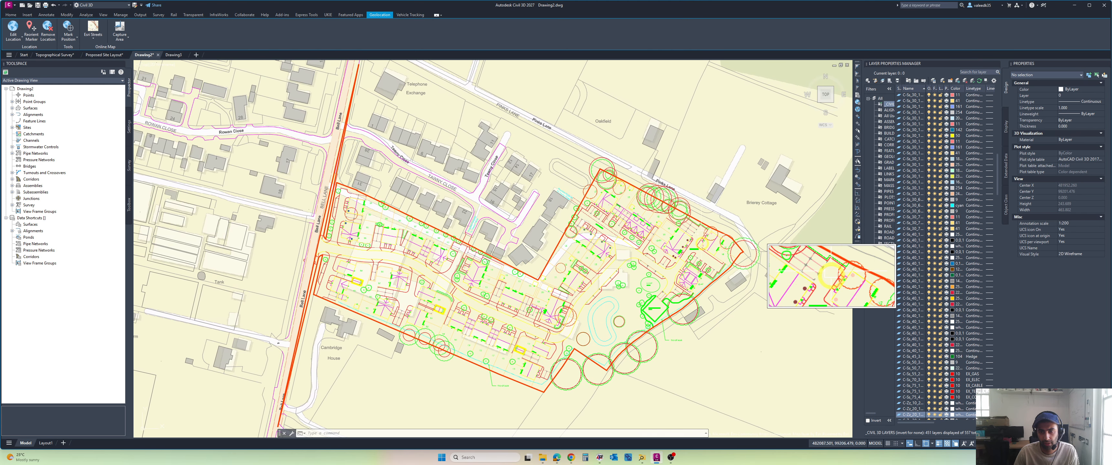
Step: Examine the aligned layout's southern site boundary and the surrounding fields near Cambridge House against the street map
{"action": "middle_click_drag", "start_coordinate": [624, 338], "coordinate": [630, 261]}
{"action": "scroll", "coordinate": [547, 330], "scroll_direction": "up", "scroll_amount": 6}
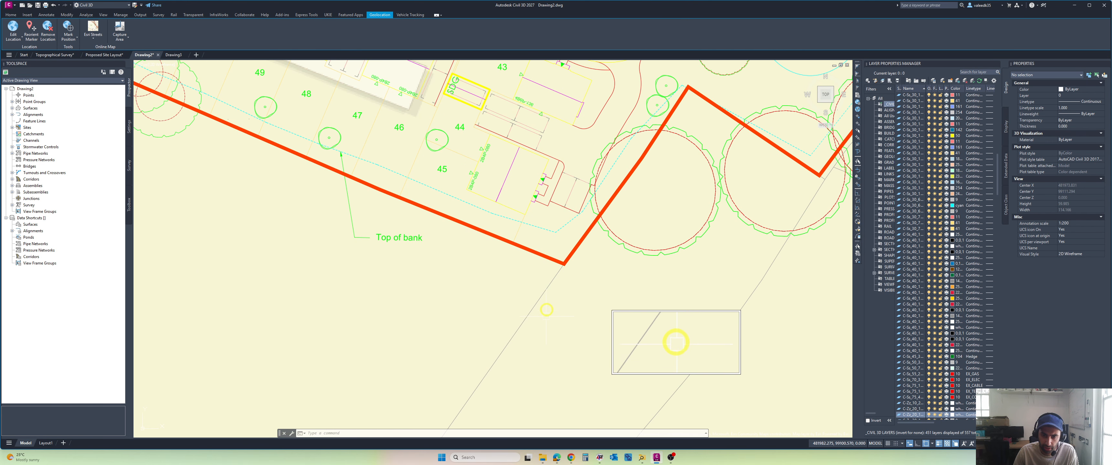
{"action": "scroll", "coordinate": [563, 274], "scroll_direction": "down", "scroll_amount": 8}
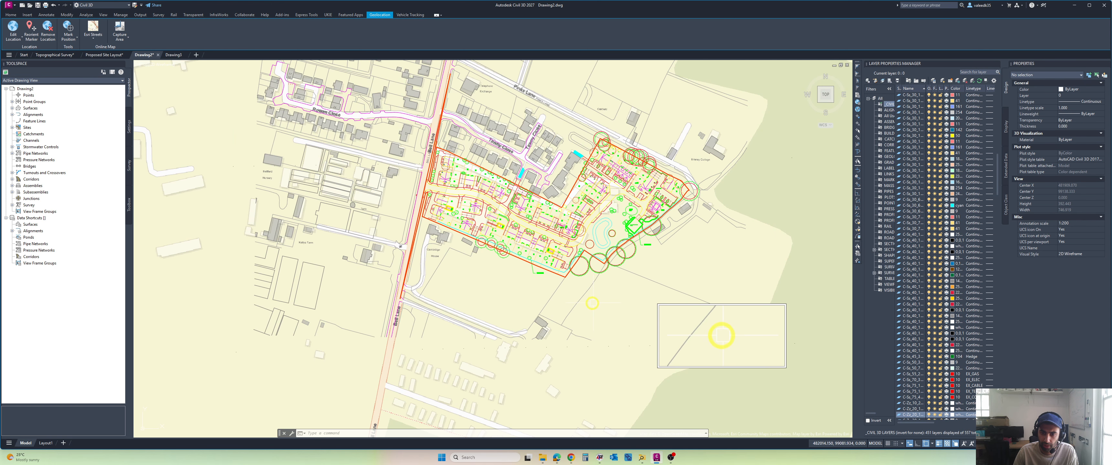
{"action": "middle_click_drag", "start_coordinate": [679, 243], "coordinate": [672, 254]}
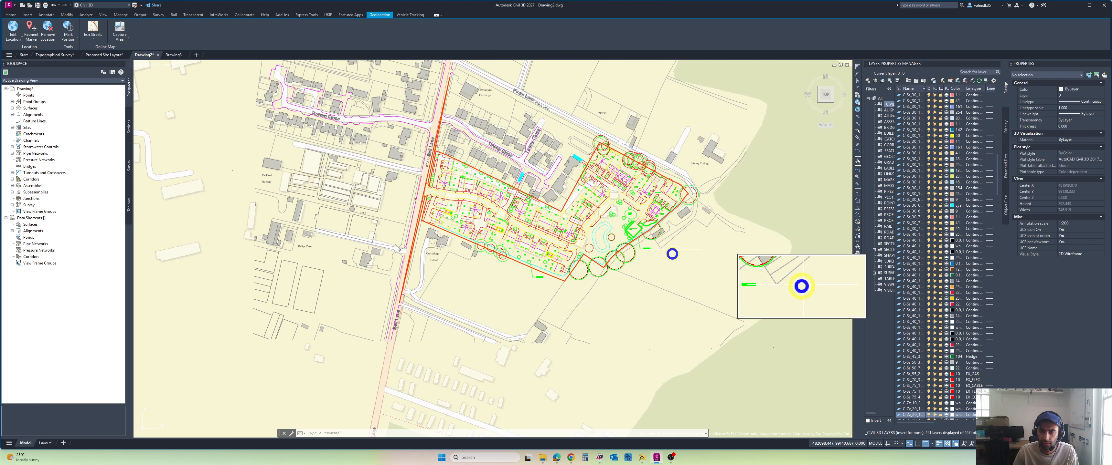
{"action": "left_click", "coordinate": [673, 278]}
{"action": "key", "text": "Escape"}
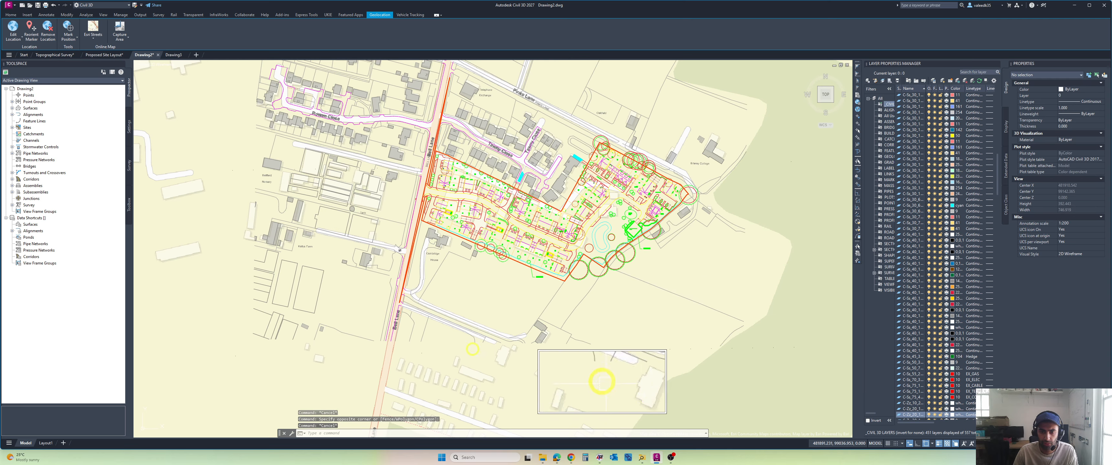
{"action": "scroll", "coordinate": [454, 334], "scroll_direction": "up", "scroll_amount": 6}
{"action": "scroll", "coordinate": [414, 233], "scroll_direction": "down", "scroll_amount": 1}
{"action": "middle_click_drag", "start_coordinate": [414, 232], "coordinate": [429, 274]}
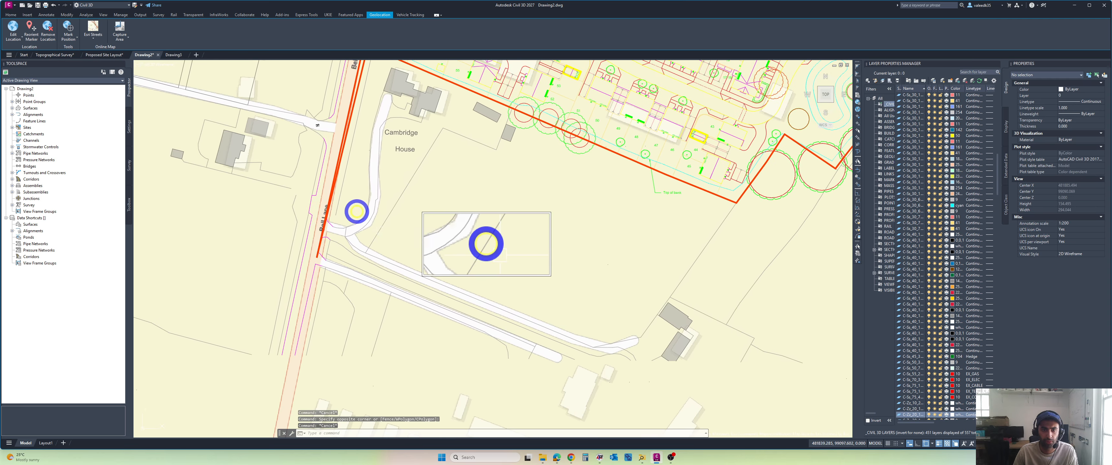
Step: Check how the layout's road lines and buildings match the map along Bell Lane and Rowan Close
{"action": "mouse_move", "coordinate": [431, 138]}
{"action": "middle_mouse_down"}
{"action": "mouse_move", "coordinate": [408, 192]}
{"action": "mouse_move", "coordinate": [423, 240]}
{"action": "middle_mouse_up"}
{"action": "scroll", "coordinate": [388, 185], "scroll_direction": "down", "scroll_amount": 3}
{"action": "scroll", "coordinate": [397, 221], "scroll_direction": "up", "scroll_amount": 3}
{"action": "mouse_move", "coordinate": [361, 210]}
{"action": "middle_mouse_down"}
{"action": "mouse_move", "coordinate": [397, 233]}
{"action": "mouse_move", "coordinate": [404, 268]}
{"action": "middle_mouse_up"}
{"action": "scroll", "coordinate": [390, 229], "scroll_direction": "down", "scroll_amount": 2}
{"action": "scroll", "coordinate": [414, 201], "scroll_direction": "up", "scroll_amount": 1}
{"action": "middle_click_drag", "start_coordinate": [416, 202], "coordinate": [424, 232]}
{"action": "scroll", "coordinate": [465, 177], "scroll_direction": "up", "scroll_amount": 1}
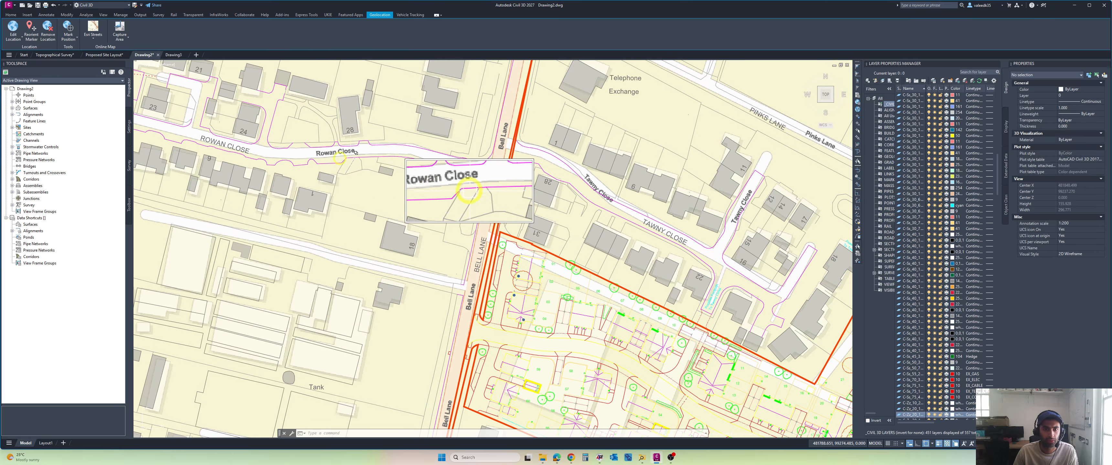
{"action": "middle_click_drag", "start_coordinate": [315, 164], "coordinate": [344, 195]}
{"action": "scroll", "coordinate": [301, 198], "scroll_direction": "down", "scroll_amount": 2}
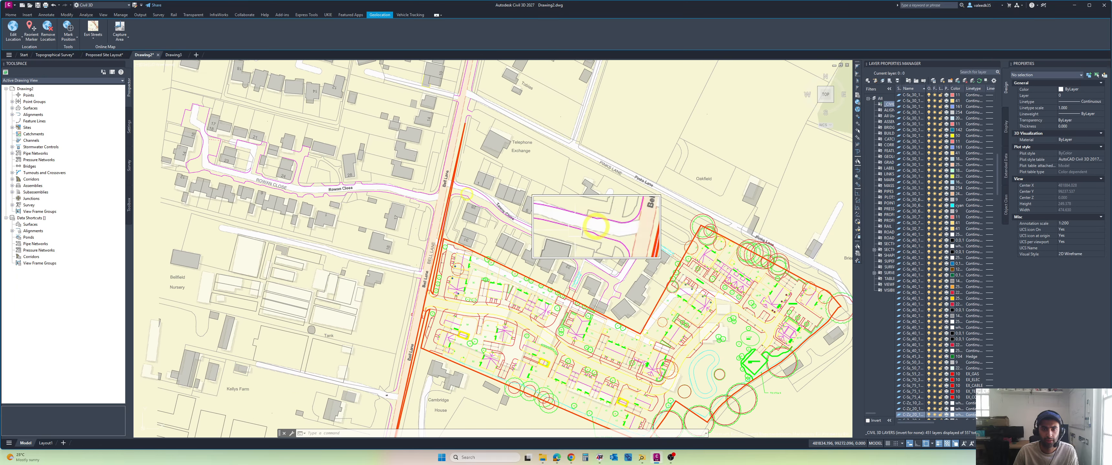
Step: Check the fit of the site boundary and the neighbouring Tawny Close buildings against the street map
{"action": "middle_click_drag", "start_coordinate": [572, 195], "coordinate": [531, 169]}
{"action": "middle_click_drag", "start_coordinate": [575, 231], "coordinate": [554, 205]}
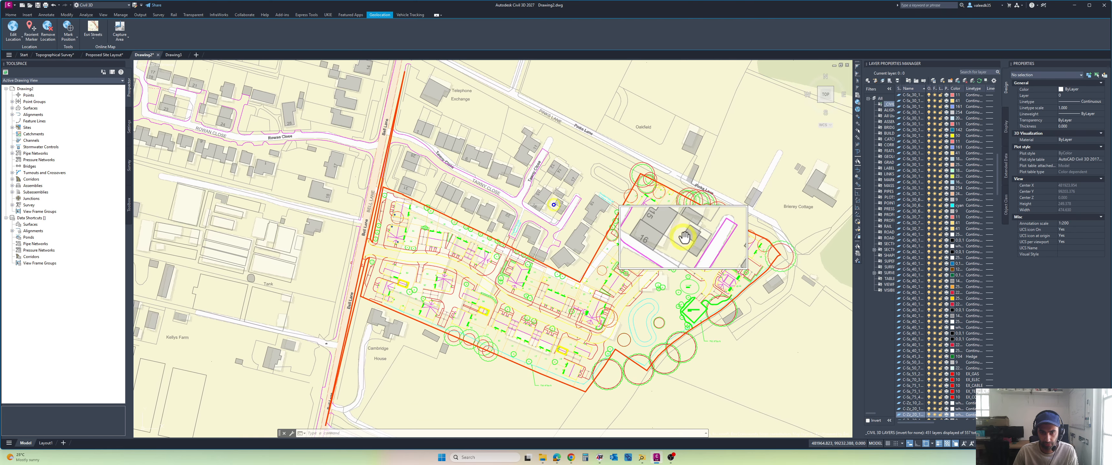
{"action": "middle_click_drag", "start_coordinate": [604, 292], "coordinate": [577, 257]}
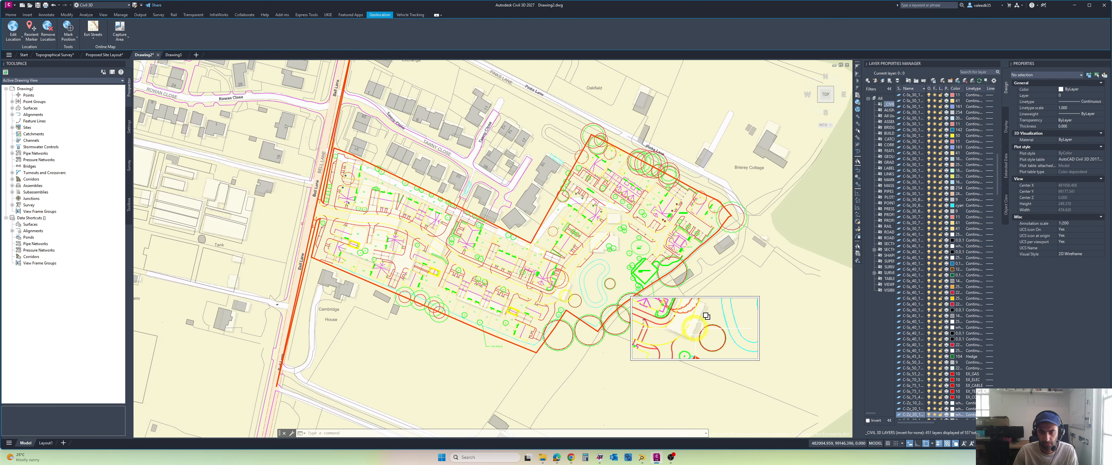
{"action": "scroll", "coordinate": [707, 317], "scroll_direction": "up", "scroll_amount": 2}
{"action": "scroll", "coordinate": [525, 225], "scroll_direction": "down", "scroll_amount": 2}
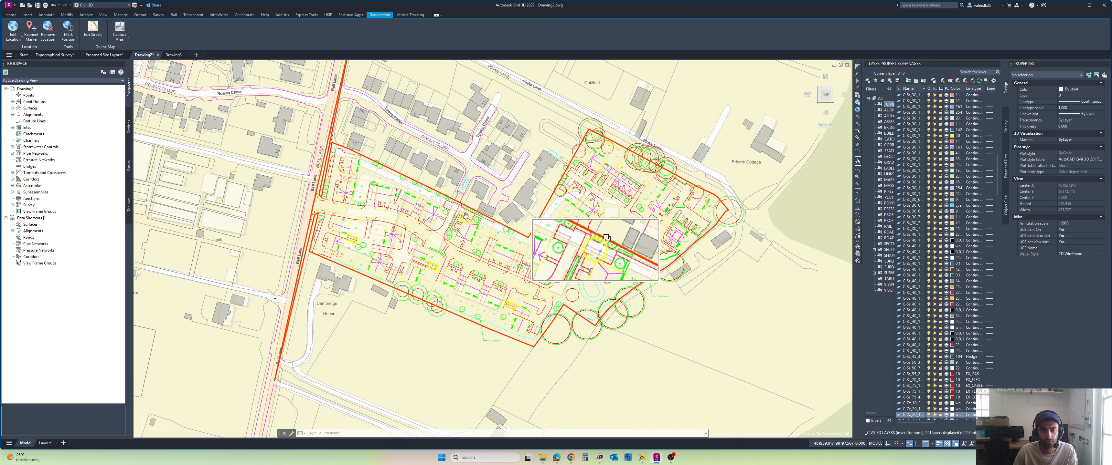
{"action": "middle_click_drag", "start_coordinate": [548, 173], "coordinate": [577, 252]}
{"action": "scroll", "coordinate": [432, 200], "scroll_direction": "up", "scroll_amount": 2}
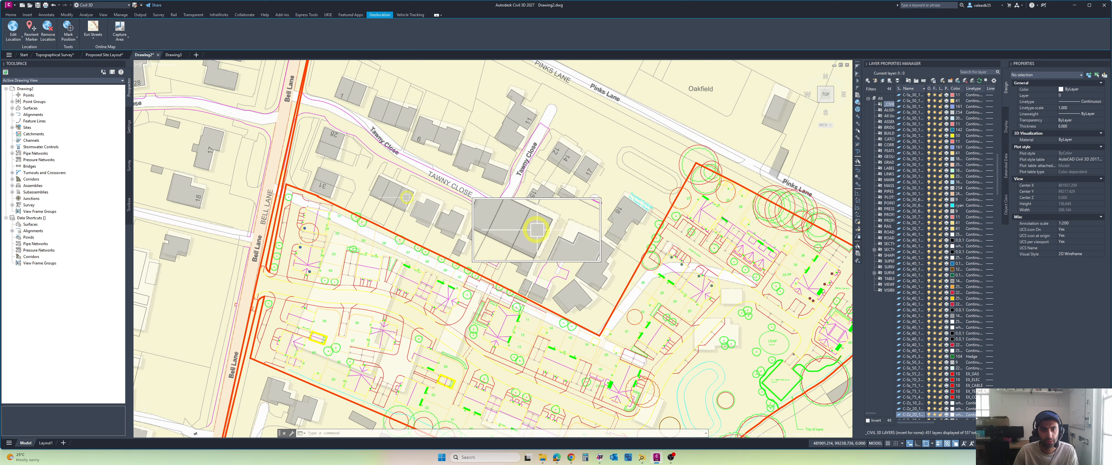
{"action": "middle_click_drag", "start_coordinate": [415, 178], "coordinate": [421, 204]}
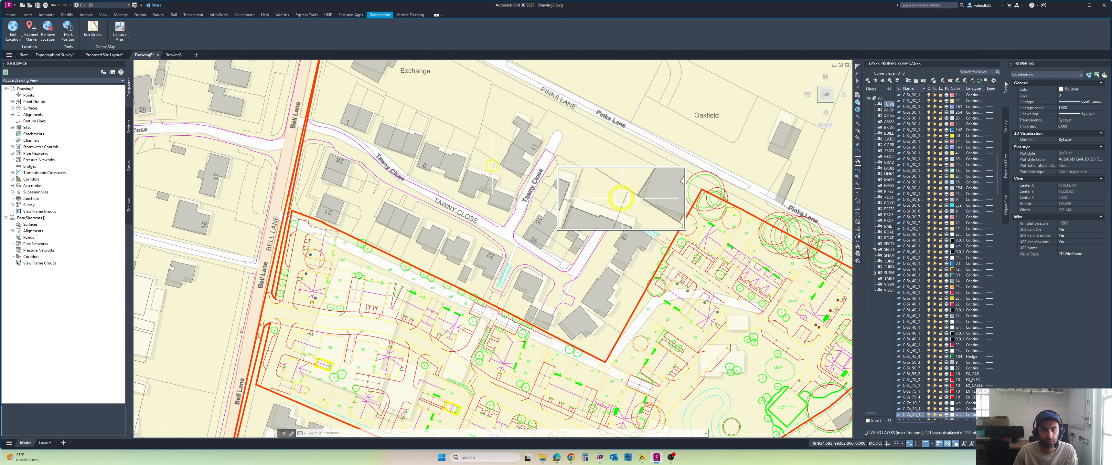
{"action": "middle_click_drag", "start_coordinate": [492, 165], "coordinate": [462, 143]}
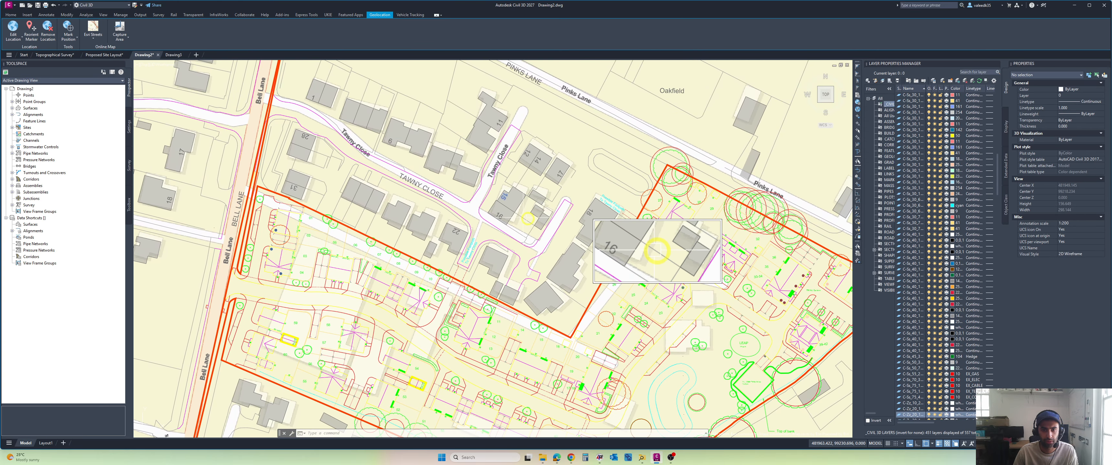
{"action": "mouse_move", "coordinate": [527, 219]}
{"action": "middle_mouse_down"}
{"action": "mouse_move", "coordinate": [539, 180]}
{"action": "mouse_move", "coordinate": [618, 241]}
{"action": "middle_mouse_up"}
{"action": "middle_click_drag", "start_coordinate": [537, 214], "coordinate": [613, 253]}
Step: Review the aligned layout around Rowan Close, the northern end of Bell Lane and within its wider map surroundings
{"action": "scroll", "coordinate": [571, 232], "scroll_direction": "down", "scroll_amount": 2}
{"action": "scroll", "coordinate": [457, 212], "scroll_direction": "up", "scroll_amount": 2}
{"action": "scroll", "coordinate": [381, 215], "scroll_direction": "down", "scroll_amount": 2}
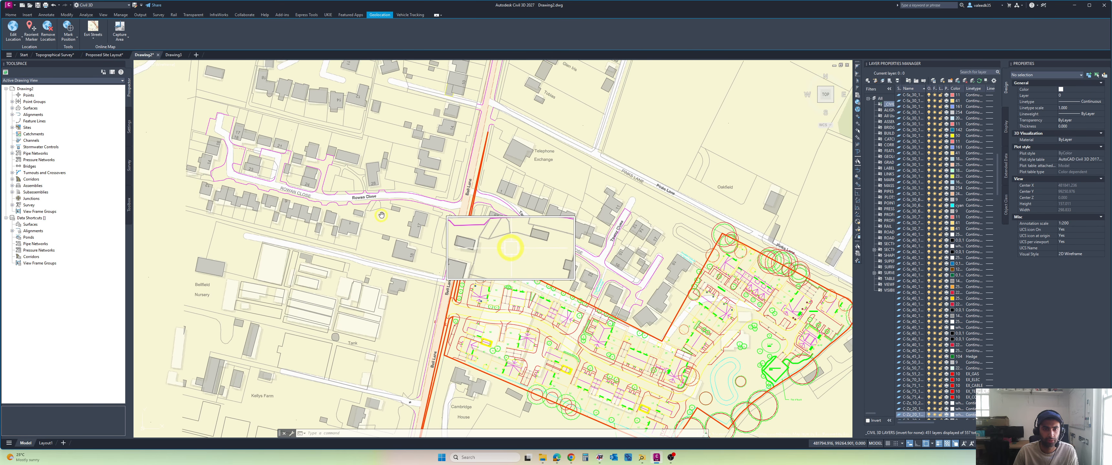
{"action": "middle_click_drag", "start_coordinate": [381, 216], "coordinate": [389, 229]}
{"action": "scroll", "coordinate": [403, 214], "scroll_direction": "down", "scroll_amount": 2}
{"action": "scroll", "coordinate": [425, 192], "scroll_direction": "up", "scroll_amount": 4}
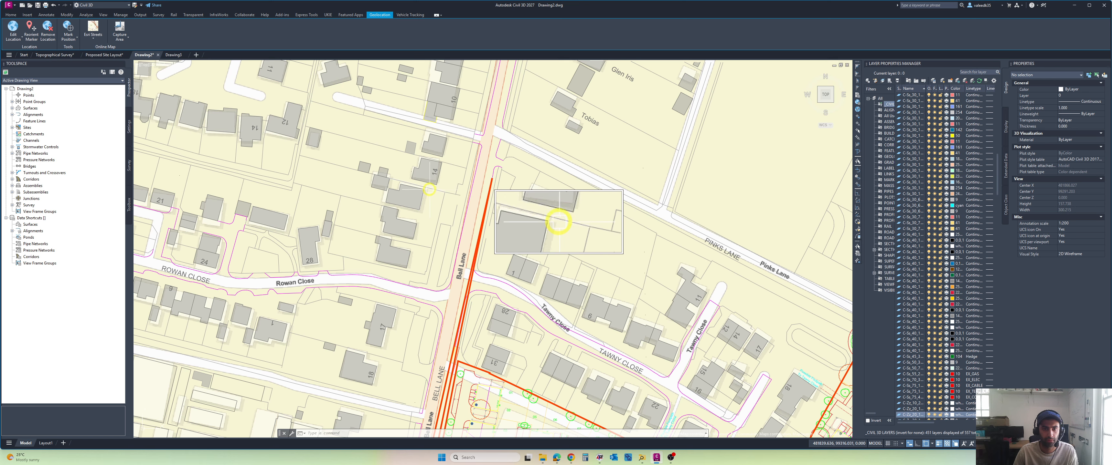
{"action": "left_click", "coordinate": [433, 190]}
{"action": "key", "text": "Escape"}
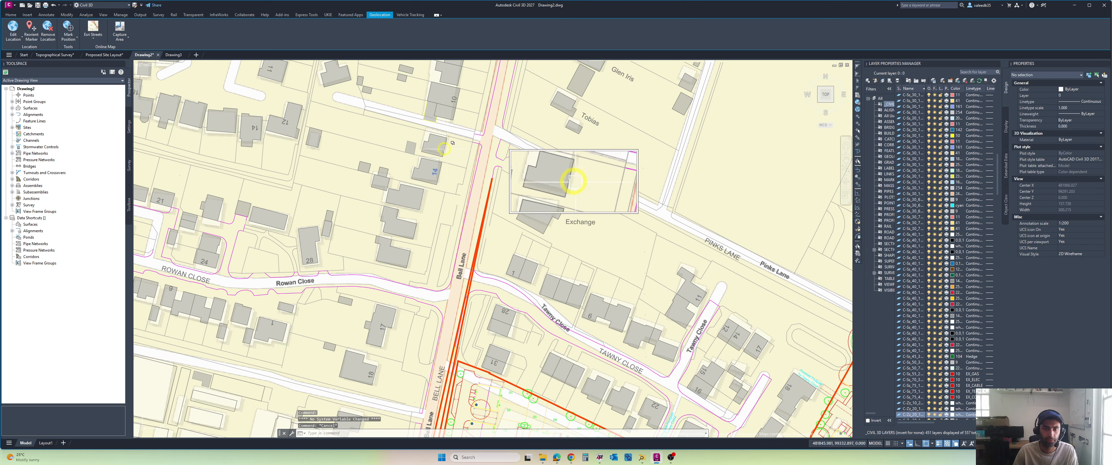
{"action": "scroll", "coordinate": [454, 172], "scroll_direction": "down", "scroll_amount": 2}
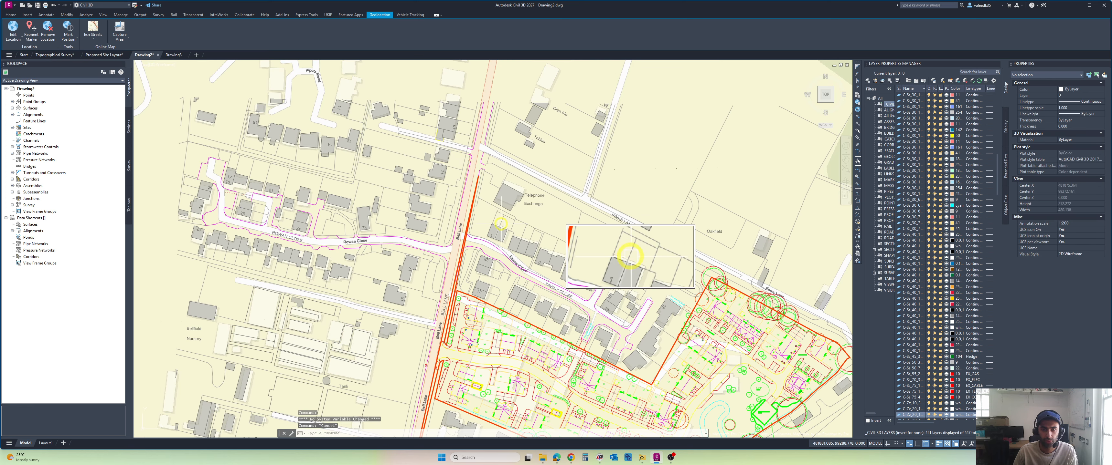
{"action": "scroll", "coordinate": [511, 173], "scroll_direction": "down", "scroll_amount": 2}
{"action": "scroll", "coordinate": [529, 143], "scroll_direction": "up", "scroll_amount": 2}
{"action": "scroll", "coordinate": [538, 133], "scroll_direction": "down", "scroll_amount": 2}
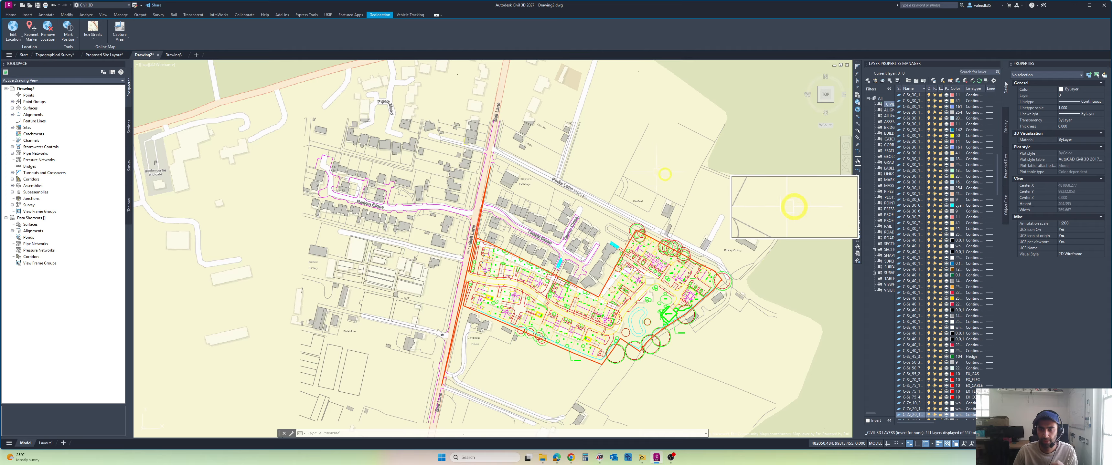
{"action": "middle_click_drag", "start_coordinate": [665, 175], "coordinate": [610, 142]}
{"action": "scroll", "coordinate": [612, 142], "scroll_direction": "down", "scroll_amount": 2}
{"action": "scroll", "coordinate": [627, 194], "scroll_direction": "up", "scroll_amount": 2}
{"action": "scroll", "coordinate": [630, 188], "scroll_direction": "down", "scroll_amount": 4}
{"action": "middle_click_drag", "start_coordinate": [629, 187], "coordinate": [503, 180]}
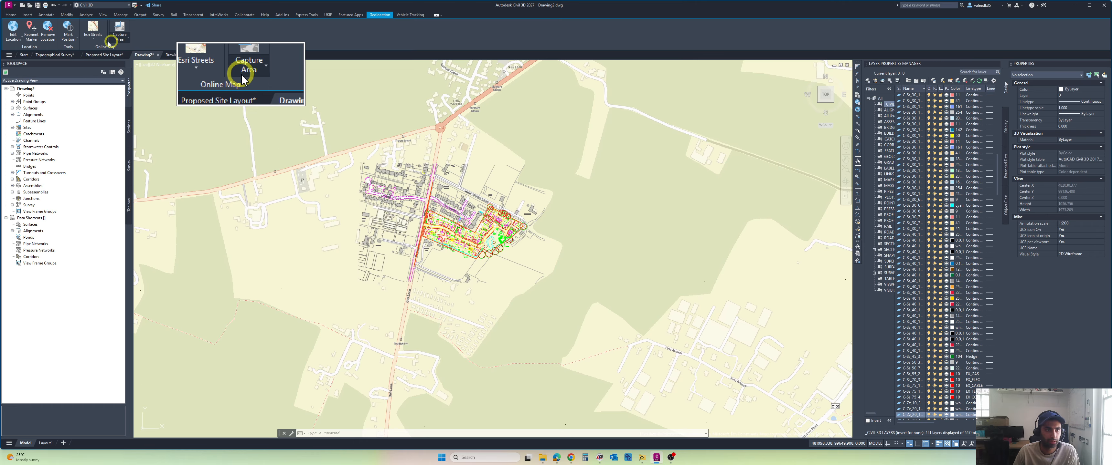
Step: Turn off the online map and save the drawing as Proposed_Coordinates
{"action": "left_click", "coordinate": [93, 31]}
{"action": "left_click", "coordinate": [103, 159]}
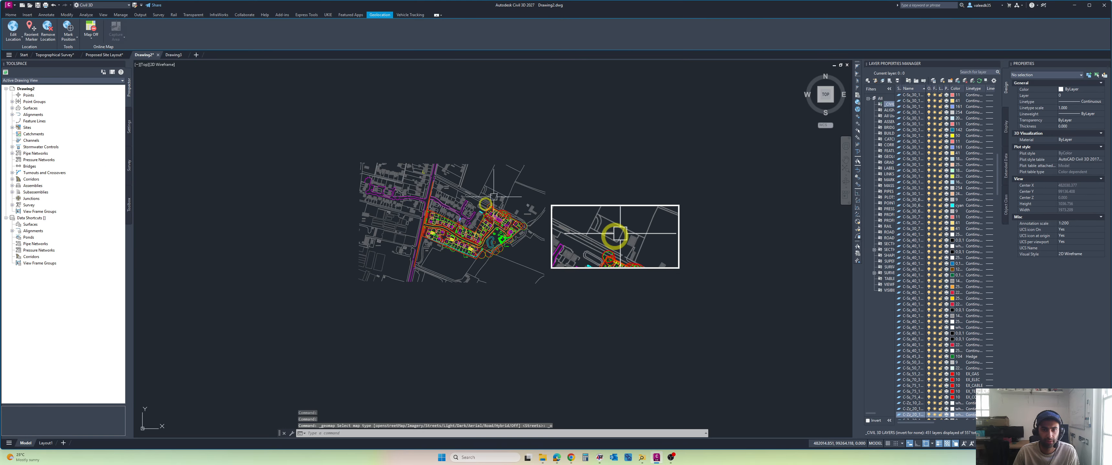
{"action": "scroll", "coordinate": [486, 199], "scroll_direction": "up", "scroll_amount": 3}
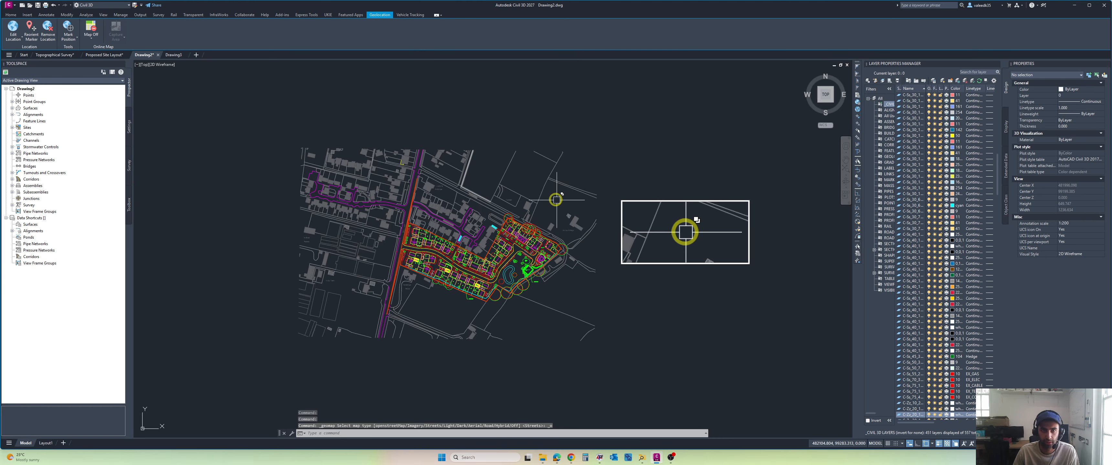
{"action": "key", "text": "ctrl+s"}
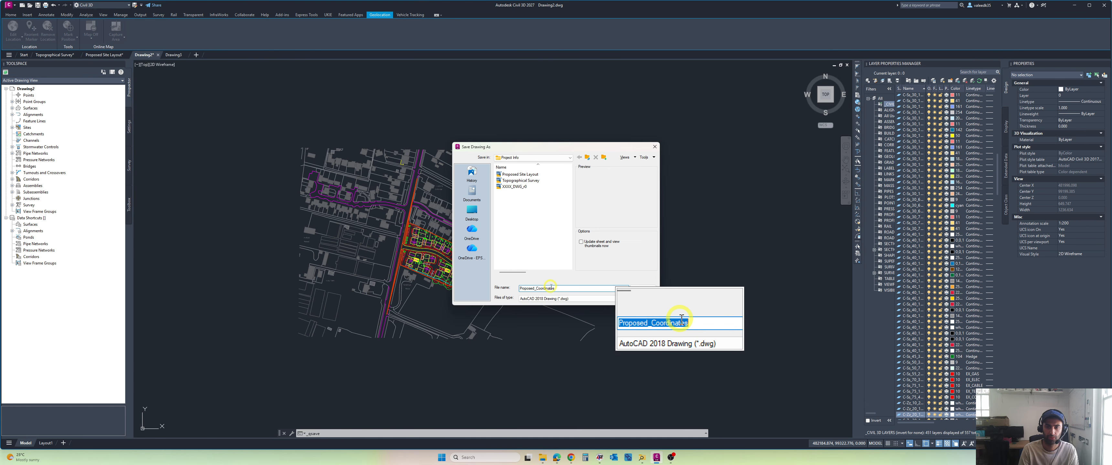
{"action": "key", "text": "Return"}
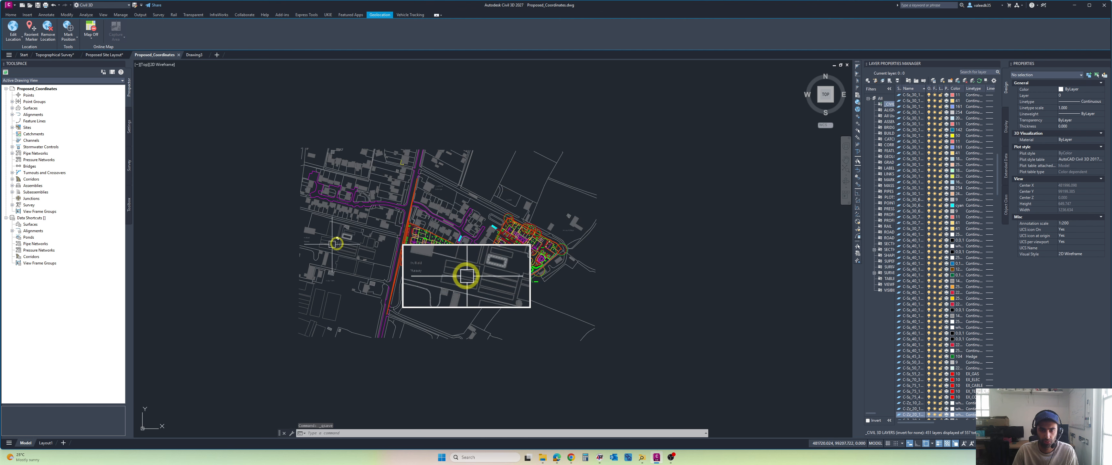
Step: Examine the aligned site layout and surrounding streets without the map background
{"action": "scroll", "coordinate": [505, 292], "scroll_direction": "down", "scroll_amount": 2}
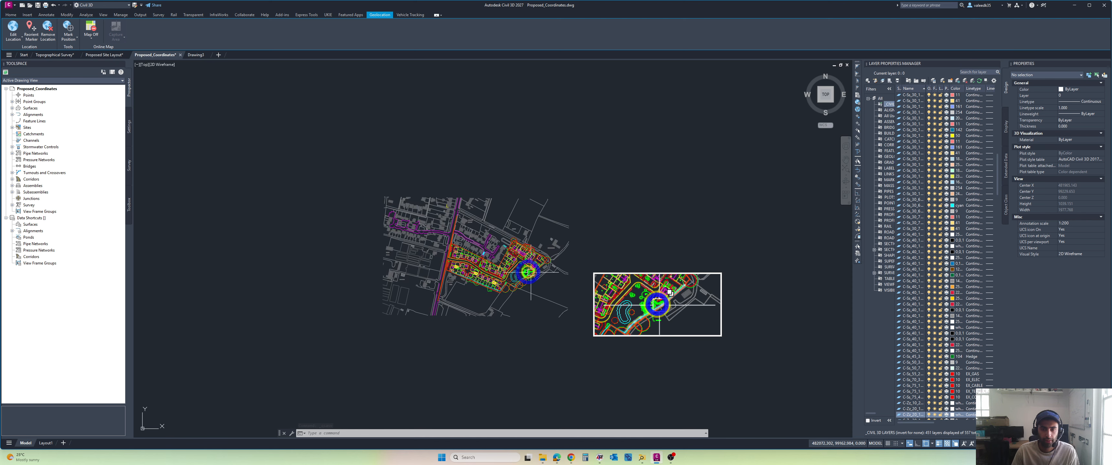
{"action": "scroll", "coordinate": [505, 285], "scroll_direction": "up", "scroll_amount": 2}
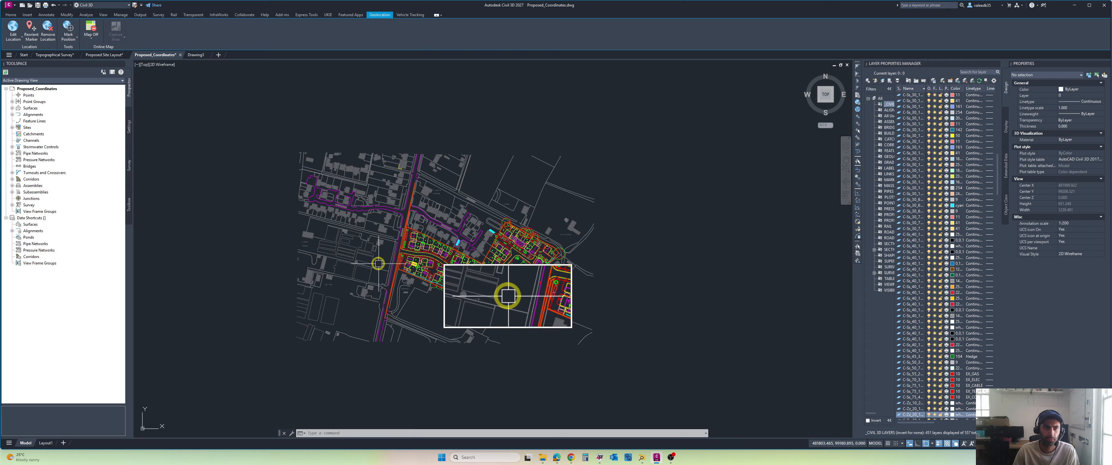
{"action": "scroll", "coordinate": [493, 290], "scroll_direction": "up", "scroll_amount": 2}
{"action": "scroll", "coordinate": [504, 247], "scroll_direction": "up", "scroll_amount": 4}
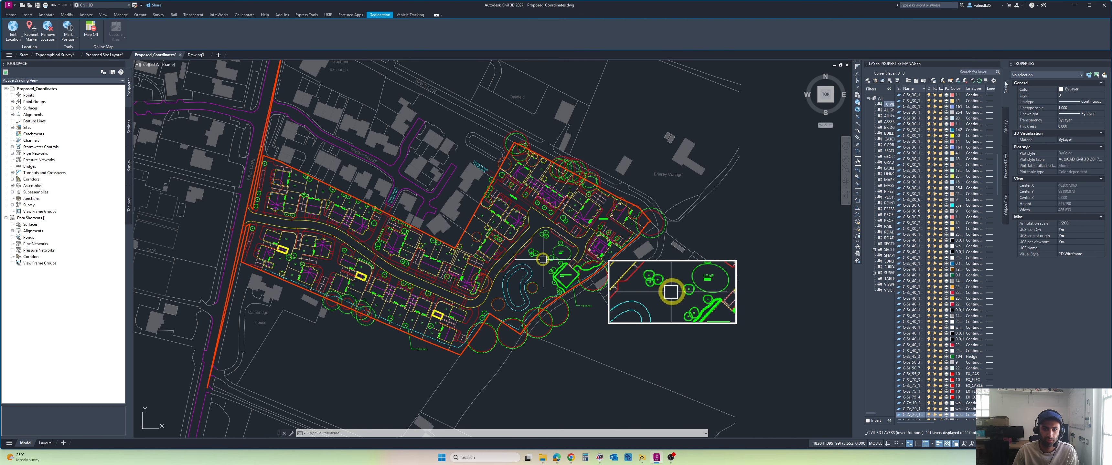
{"action": "scroll", "coordinate": [545, 250], "scroll_direction": "down", "scroll_amount": 3}
{"action": "middle_click_drag", "start_coordinate": [550, 240], "coordinate": [528, 293]}
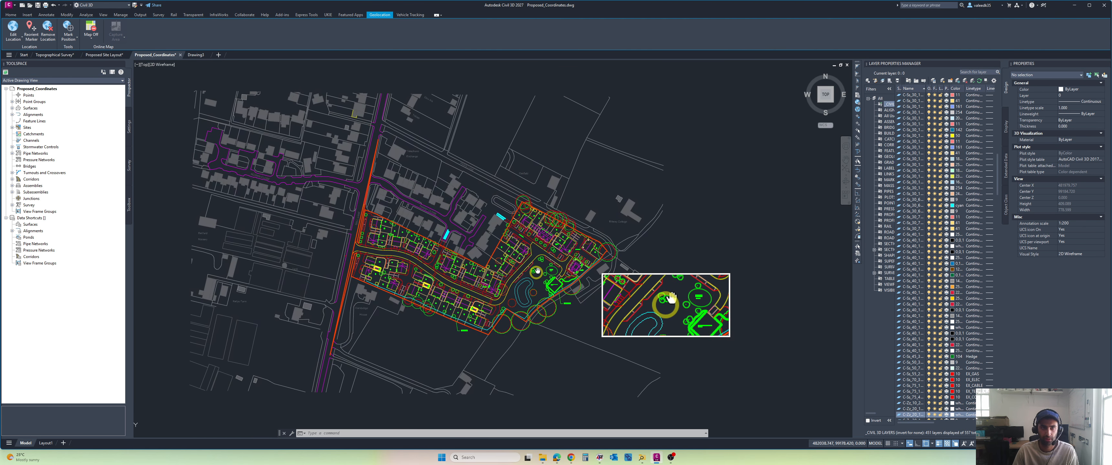
Step: In the Topographical Survey drawing, select the whole survey and copy it to the clipboard
{"action": "left_click", "coordinate": [54, 56]}
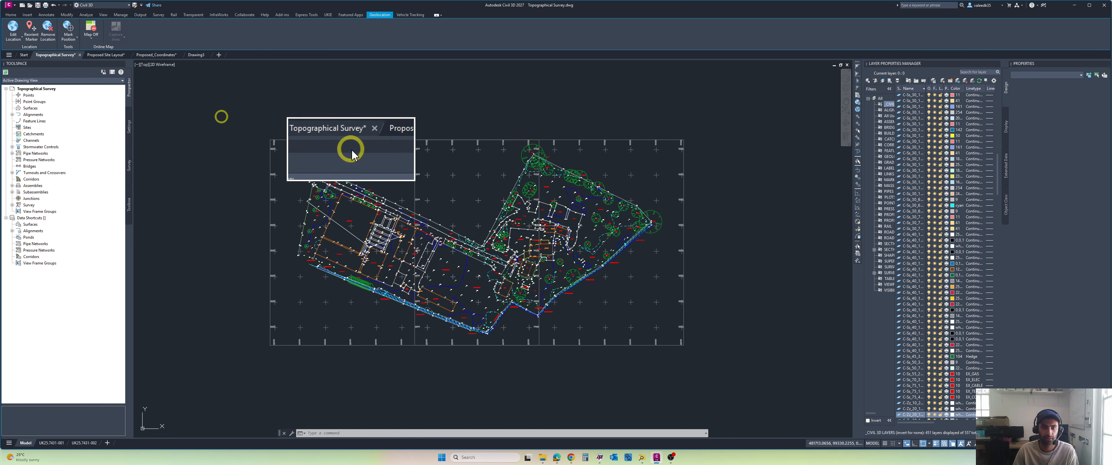
{"action": "left_click", "coordinate": [712, 108]}
{"action": "left_click", "coordinate": [233, 385]}
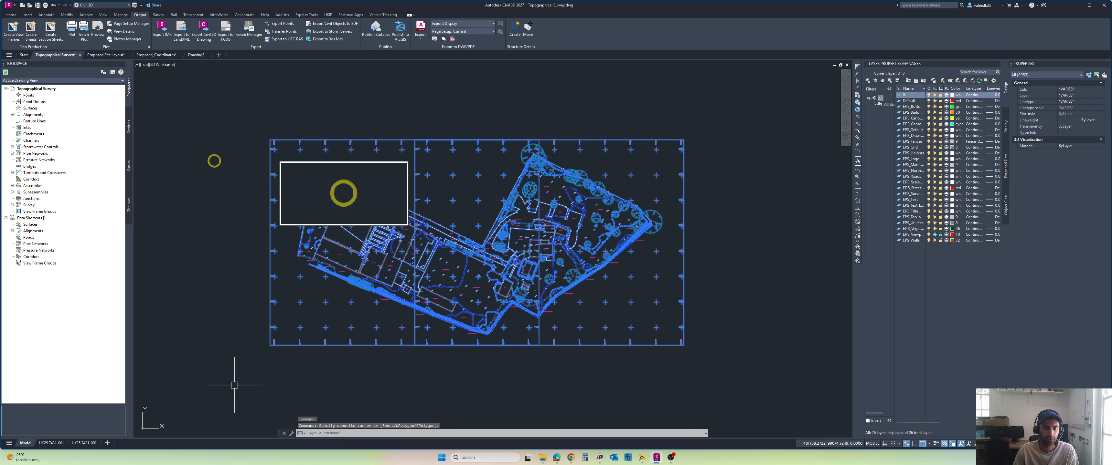
{"action": "right_click", "coordinate": [215, 163]}
{"action": "mouse_move", "coordinate": [255, 188]}
{"action": "left_click", "coordinate": [336, 195]}
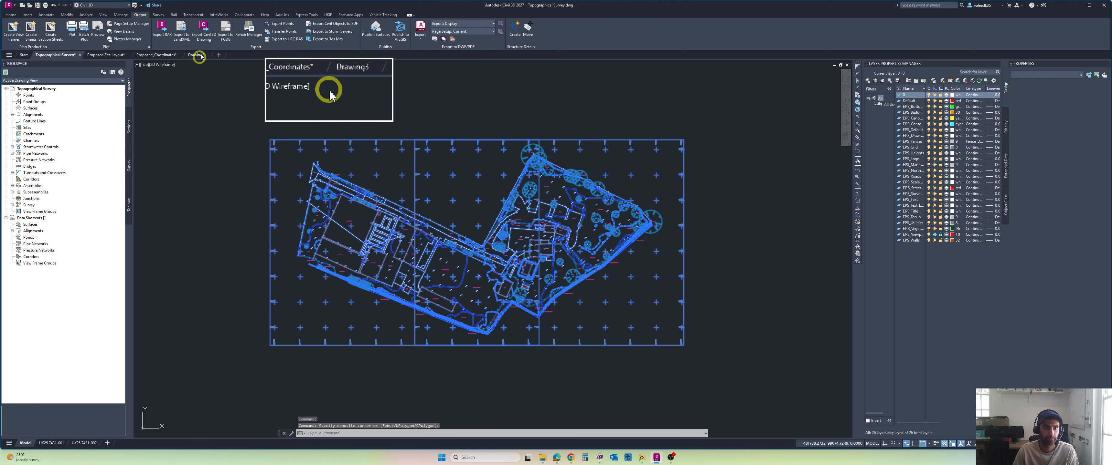
Step: Paste the copied survey into Drawing3 at its original coordinates and fit it in view
{"action": "left_click", "coordinate": [196, 55]}
{"action": "right_click", "coordinate": [399, 190]}
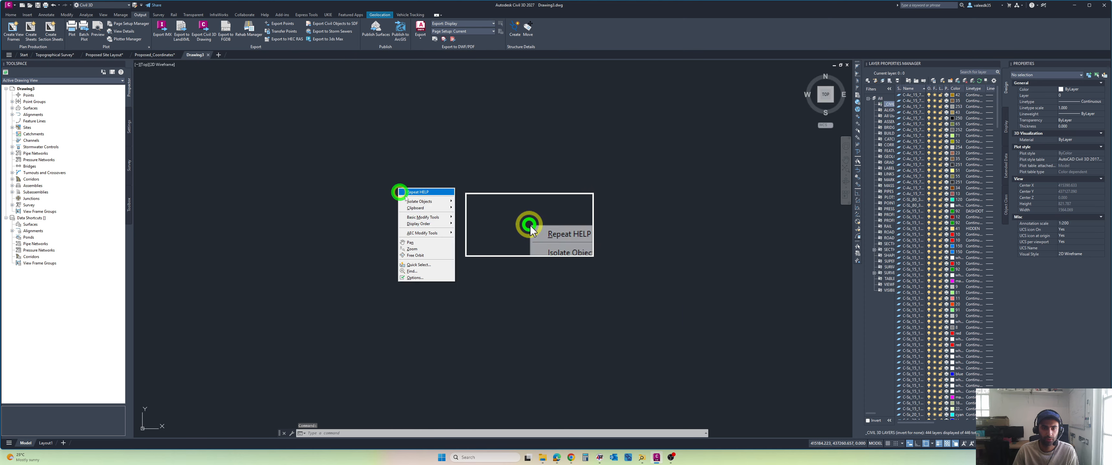
{"action": "mouse_move", "coordinate": [425, 209]}
{"action": "left_click", "coordinate": [489, 241]}
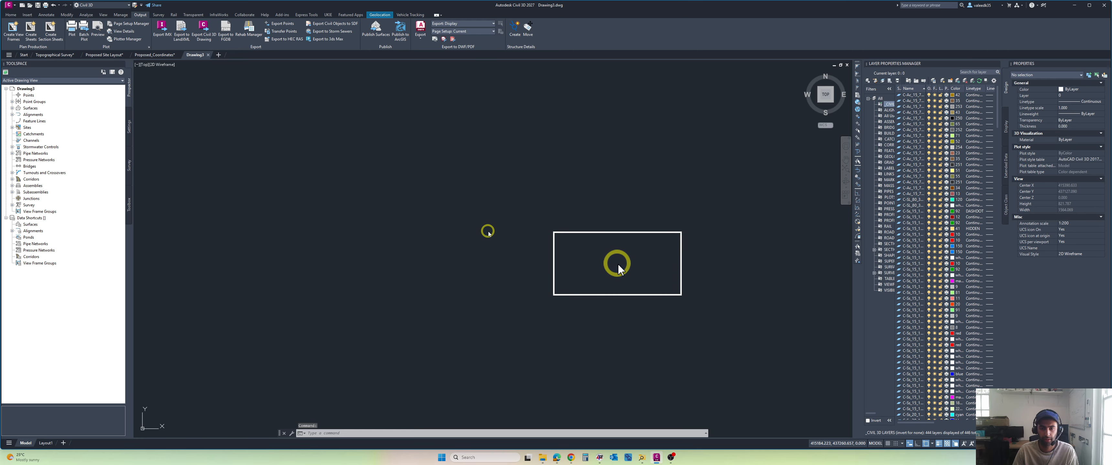
{"action": "middle_click", "coordinate": [499, 224]}
{"action": "middle_click", "coordinate": [500, 225]}
{"action": "scroll", "coordinate": [438, 231], "scroll_direction": "down", "scroll_amount": 2}
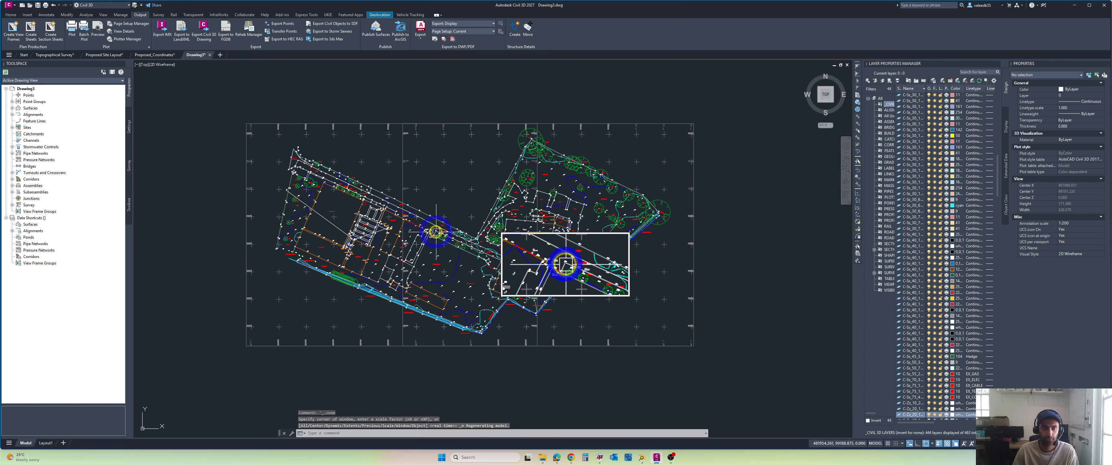
Step: Inspect the properties of the contour polyline running beside the caravan storage area in the pasted survey
{"action": "middle_click_drag", "start_coordinate": [437, 231], "coordinate": [428, 235]}
{"action": "scroll", "coordinate": [449, 247], "scroll_direction": "up", "scroll_amount": 6}
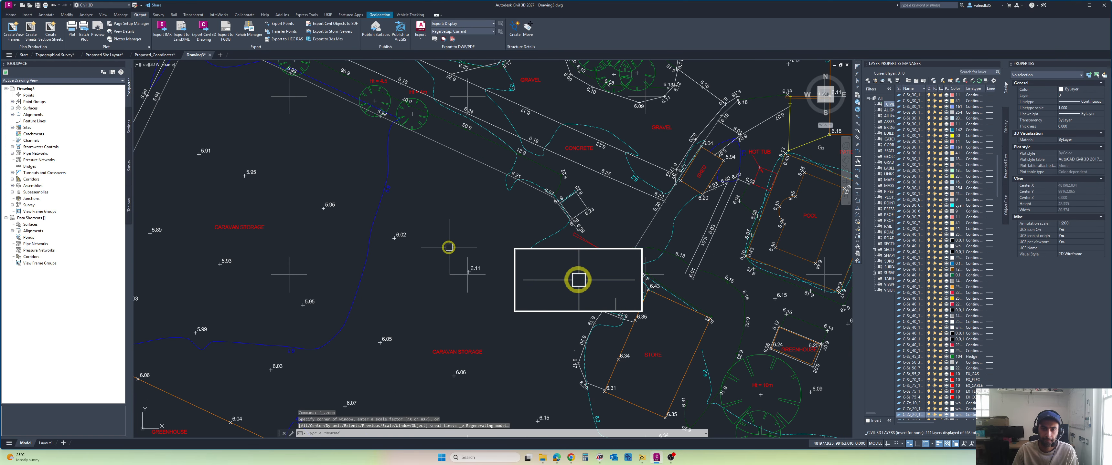
{"action": "scroll", "coordinate": [462, 205], "scroll_direction": "down", "scroll_amount": 5}
{"action": "left_click", "coordinate": [493, 189]}
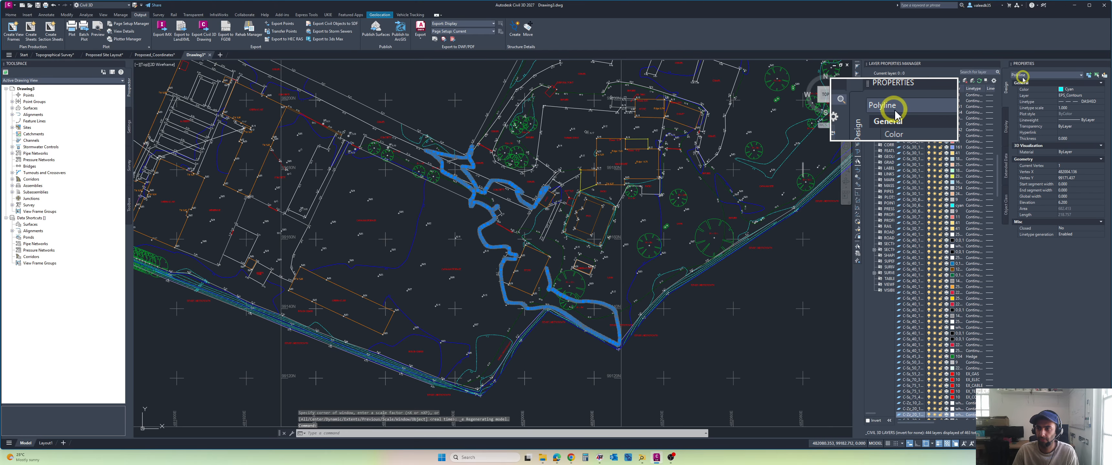
Step: Inspect the properties of the blue contour polyline between the two caravan storage areas
{"action": "key", "text": "Escape"}
{"action": "scroll", "coordinate": [424, 218], "scroll_direction": "up", "scroll_amount": 4}
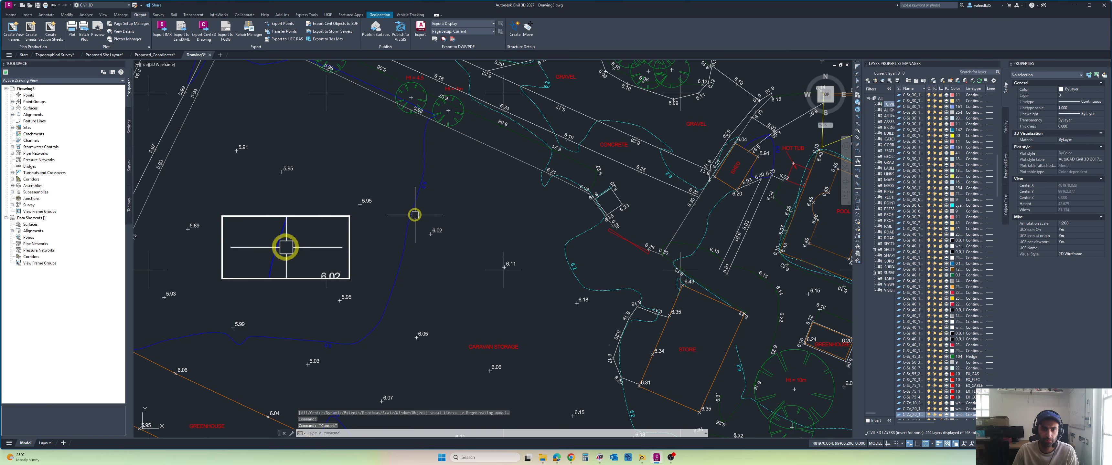
{"action": "left_click", "coordinate": [413, 213]}
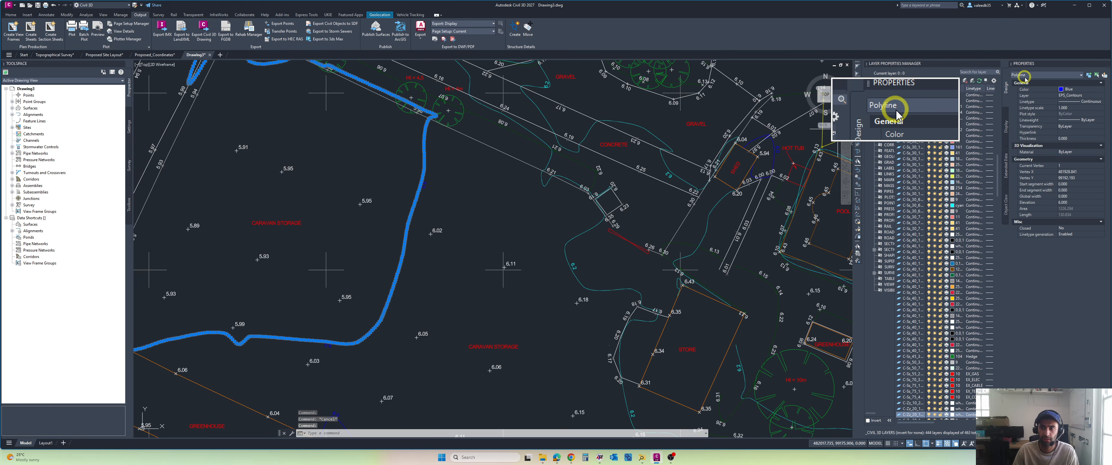
{"action": "key", "text": "Escape"}
{"action": "scroll", "coordinate": [421, 259], "scroll_direction": "down", "scroll_amount": 6}
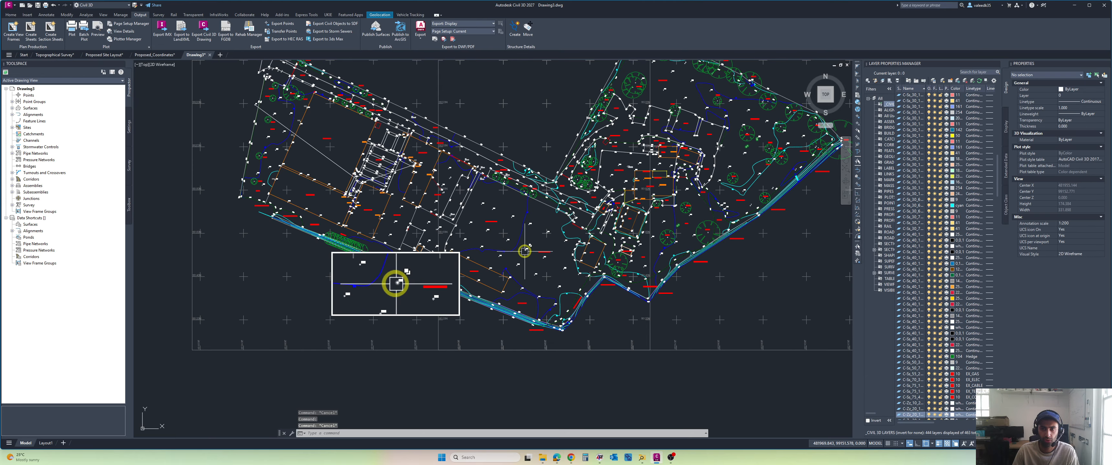
Step: Inspect the properties of the survey point block and its 5.95 height text just above the caravan storage label
{"action": "scroll", "coordinate": [525, 252], "scroll_direction": "up", "scroll_amount": 10}
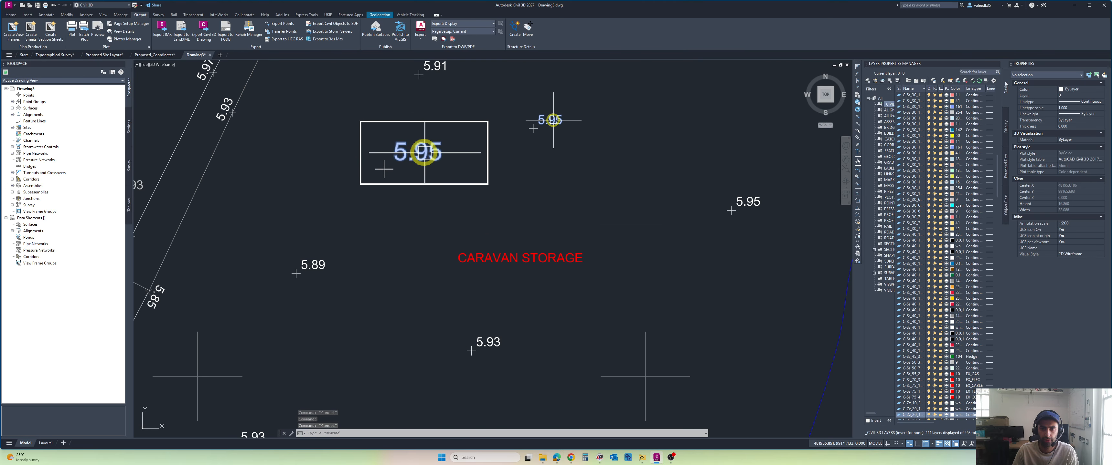
{"action": "left_click", "coordinate": [553, 119]}
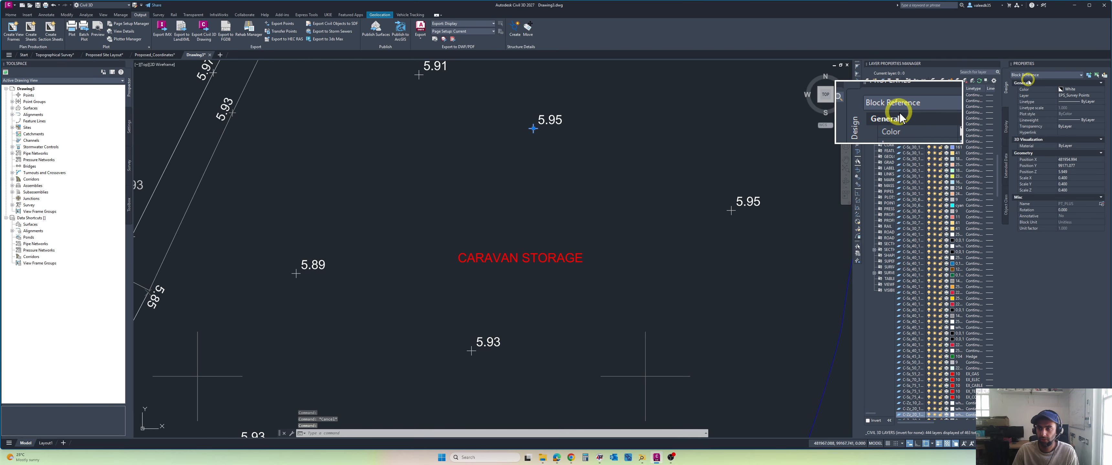
{"action": "left_click", "coordinate": [559, 122]}
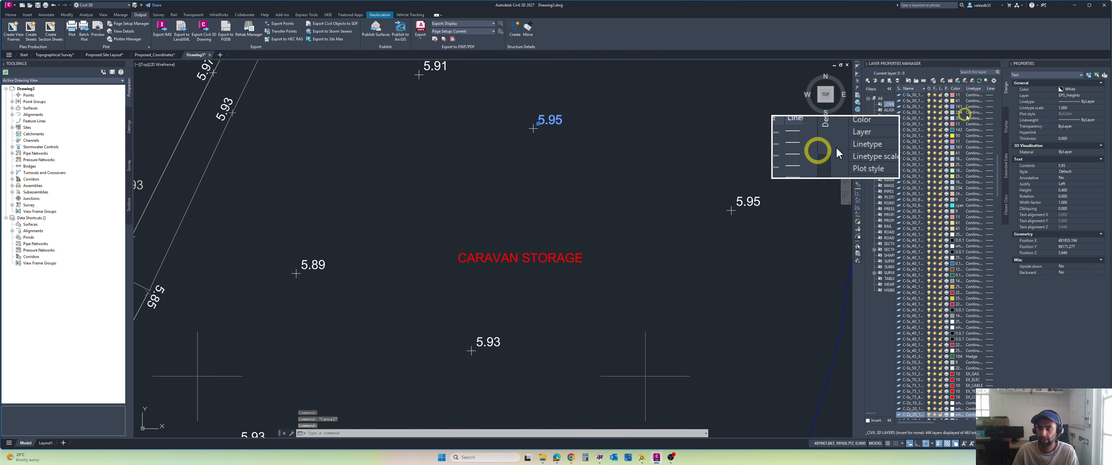
{"action": "key", "text": "Escape"}
{"action": "scroll", "coordinate": [541, 219], "scroll_direction": "down", "scroll_amount": 10}
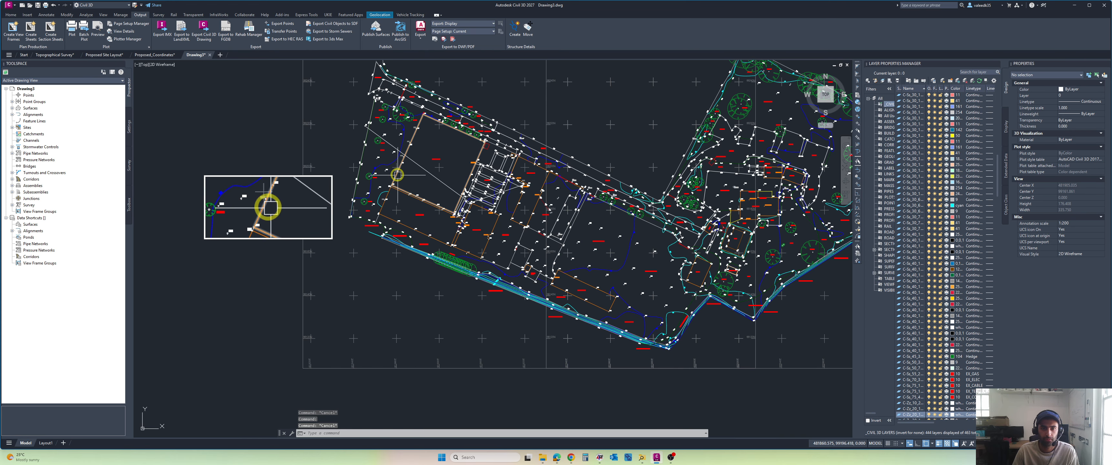
Step: Create a triangulation surface named EG for the existing ground and fill in its description
{"action": "scroll", "coordinate": [380, 155], "scroll_direction": "up", "scroll_amount": 6}
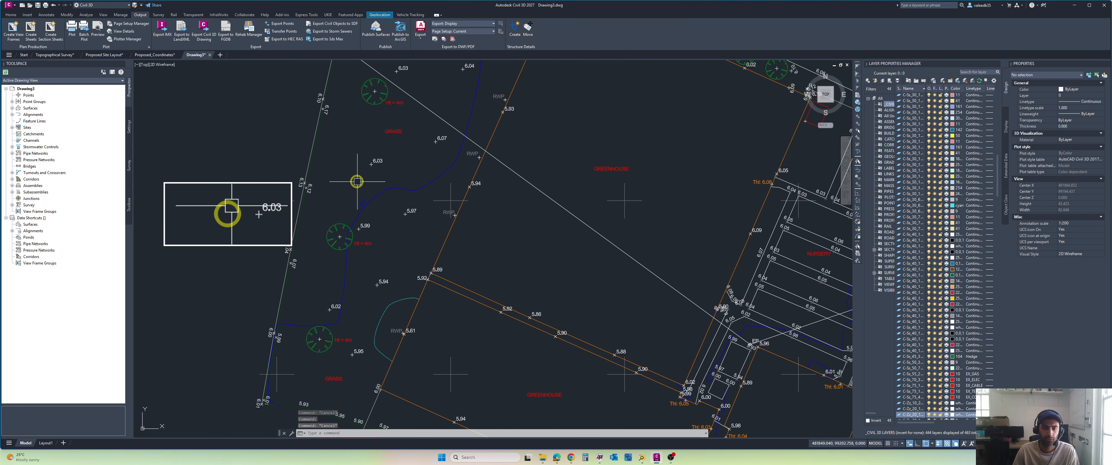
{"action": "scroll", "coordinate": [384, 147], "scroll_direction": "down", "scroll_amount": 2}
{"action": "scroll", "coordinate": [382, 159], "scroll_direction": "up", "scroll_amount": 4}
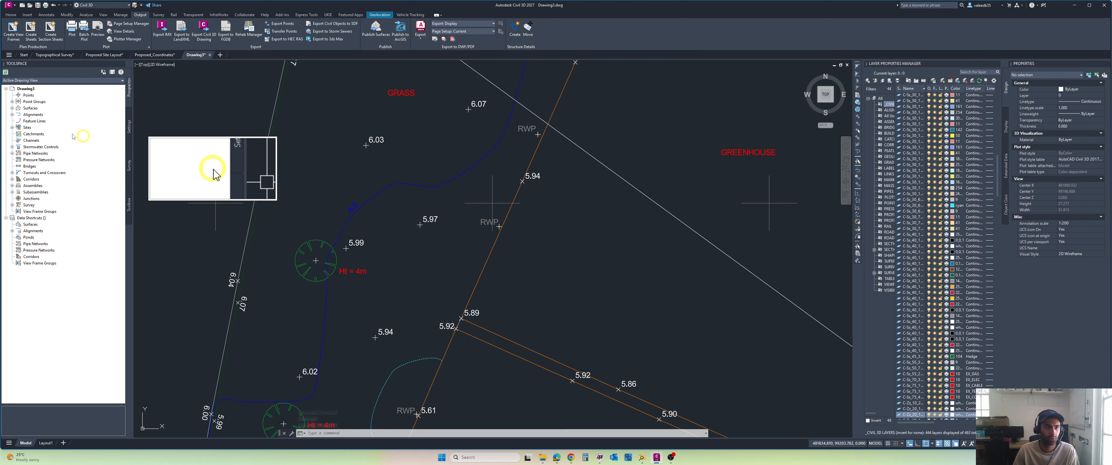
{"action": "right_click", "coordinate": [31, 108]}
{"action": "left_click", "coordinate": [162, 145]}
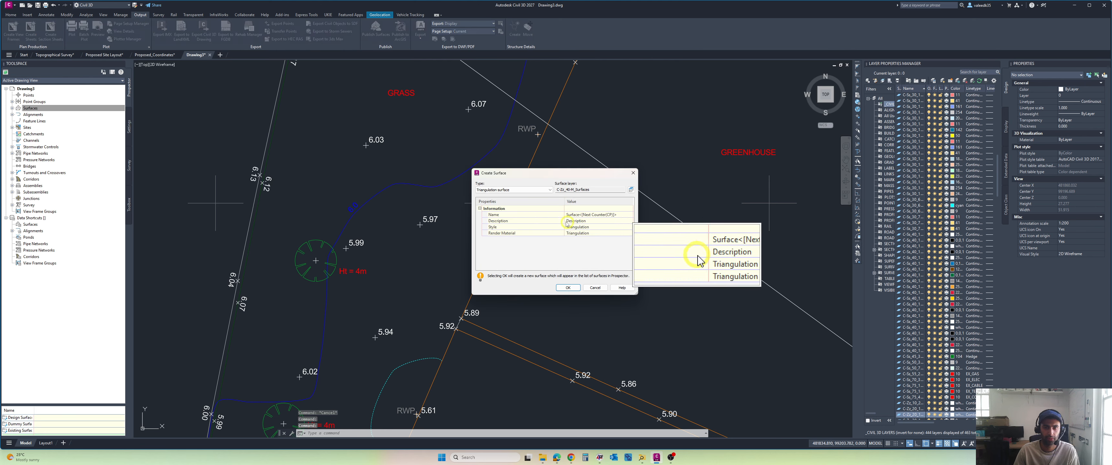
{"action": "type", "text": "EG"}
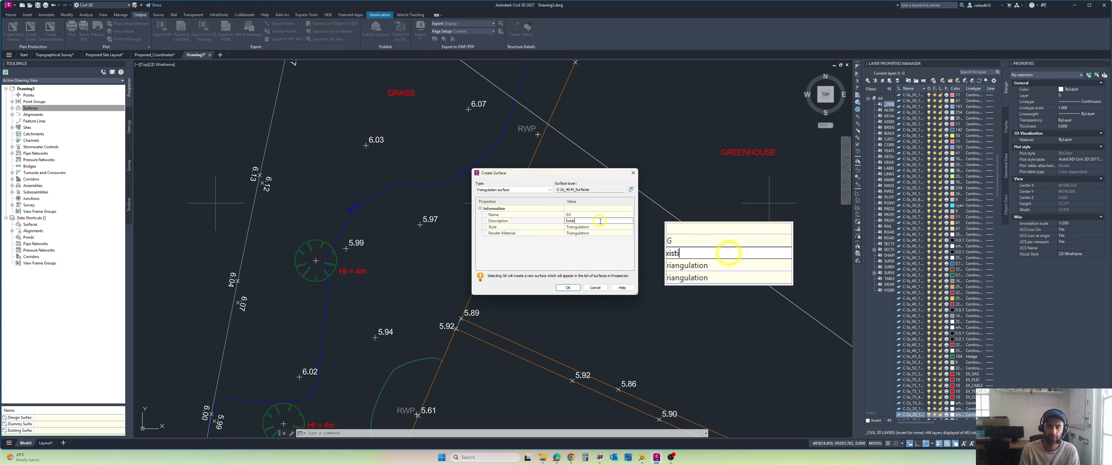
{"action": "left_click", "coordinate": [568, 288]}
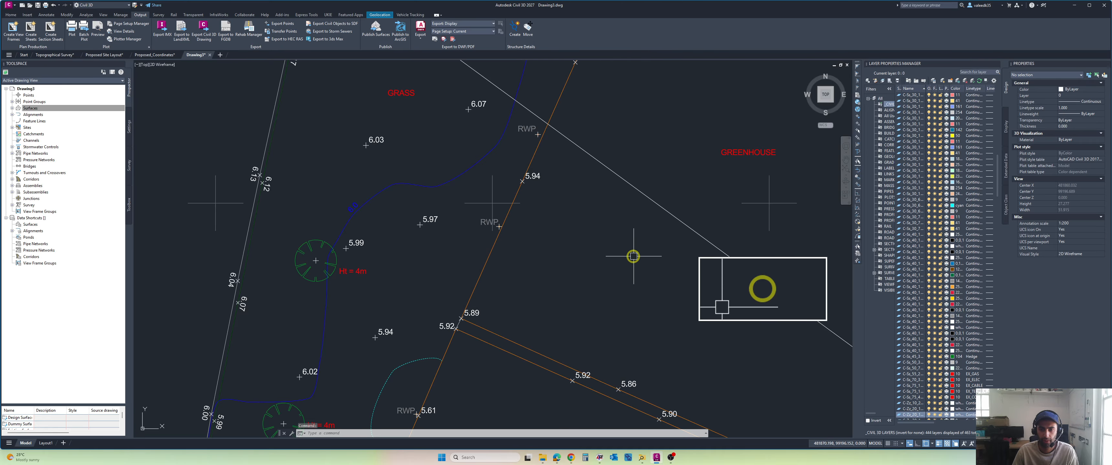
Step: Select the survey point block beside the 5.94 height text on the greenhouse's edge line
{"action": "scroll", "coordinate": [632, 254], "scroll_direction": "down", "scroll_amount": 5}
{"action": "scroll", "coordinate": [632, 255], "scroll_direction": "up", "scroll_amount": 2}
{"action": "scroll", "coordinate": [526, 226], "scroll_direction": "up", "scroll_amount": 2}
{"action": "scroll", "coordinate": [450, 219], "scroll_direction": "up", "scroll_amount": 2}
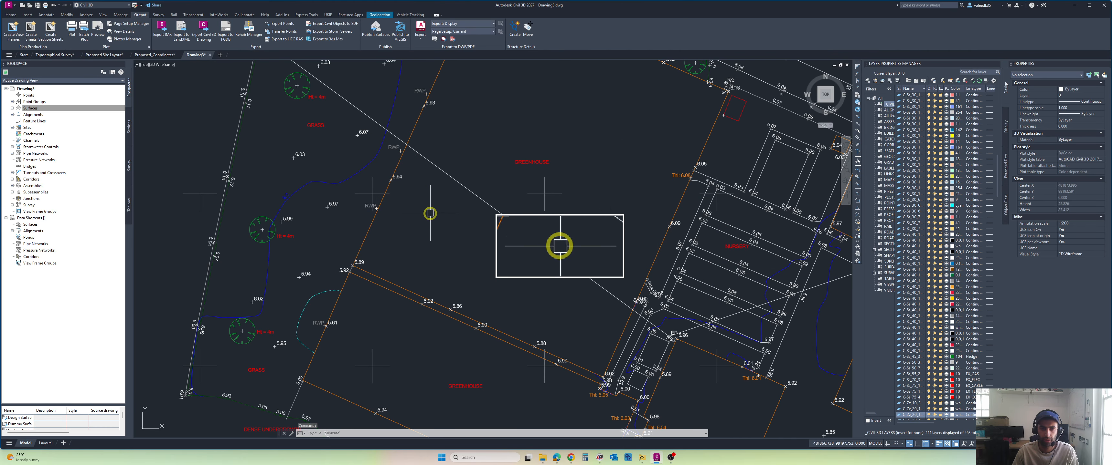
{"action": "scroll", "coordinate": [427, 208], "scroll_direction": "up", "scroll_amount": 3}
{"action": "scroll", "coordinate": [376, 188], "scroll_direction": "up", "scroll_amount": 5}
{"action": "left_click", "coordinate": [357, 181]}
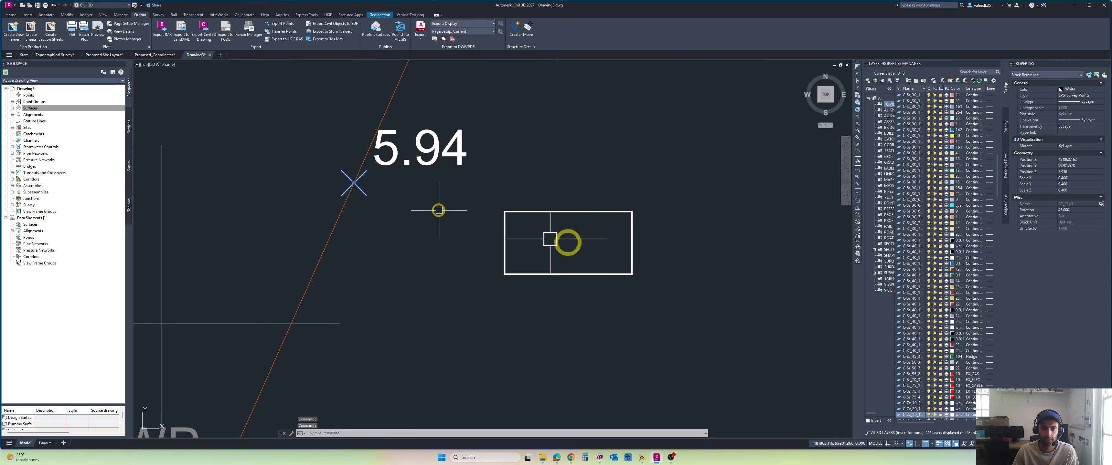
{"action": "scroll", "coordinate": [442, 213], "scroll_direction": "down", "scroll_amount": 5}
{"action": "scroll", "coordinate": [458, 221], "scroll_direction": "up", "scroll_amount": 2}
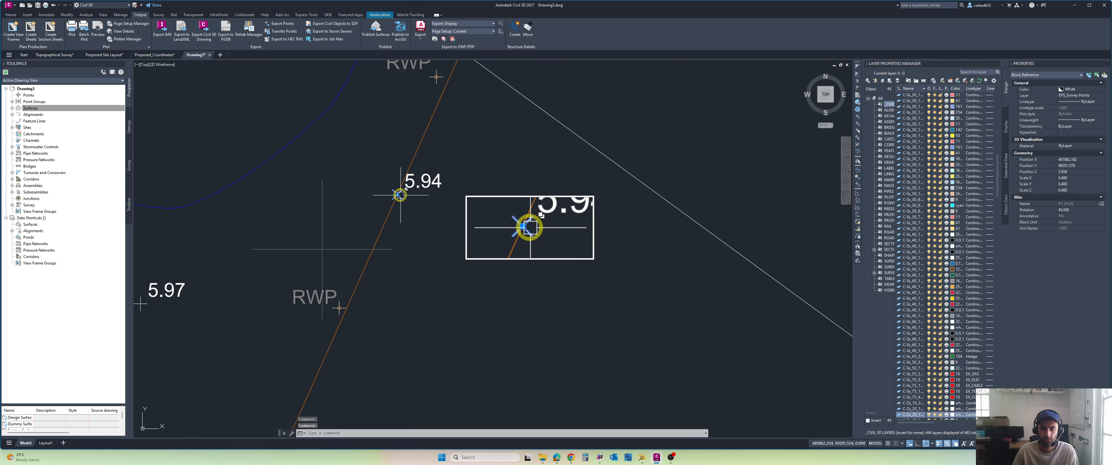
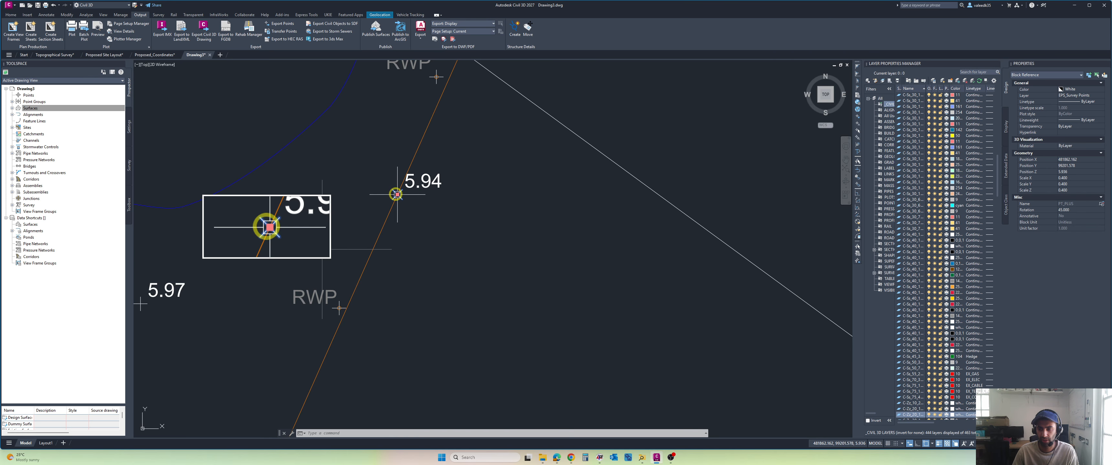
Step: Select the survey point block beside the 5.99 height text at the 4 m tree, along with all similar blocks
{"action": "key", "text": "Escape"}
{"action": "scroll", "coordinate": [447, 98], "scroll_direction": "down", "scroll_amount": 4}
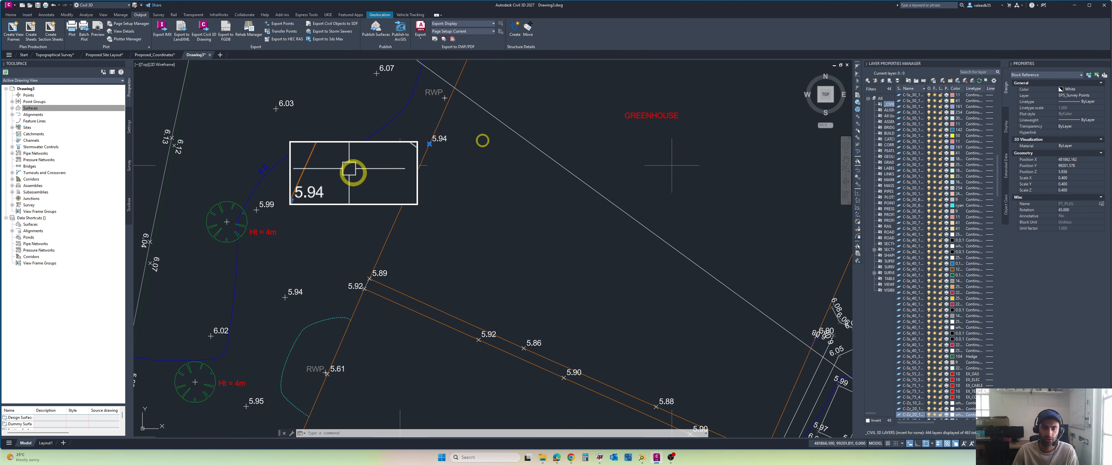
{"action": "middle_click_drag", "start_coordinate": [482, 139], "coordinate": [557, 159]}
{"action": "scroll", "coordinate": [347, 238], "scroll_direction": "up", "scroll_amount": 4}
{"action": "left_click", "coordinate": [334, 221]}
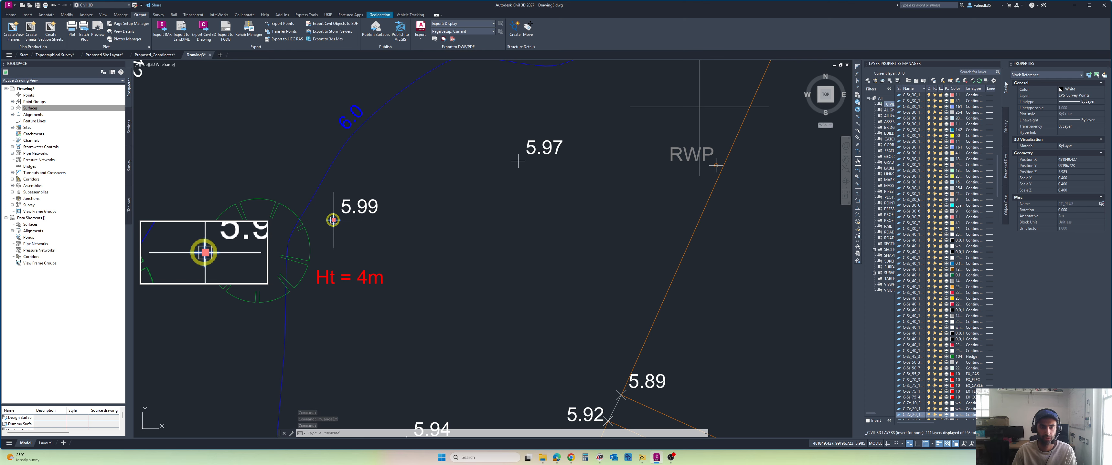
{"action": "scroll", "coordinate": [414, 233], "scroll_direction": "down", "scroll_amount": 3}
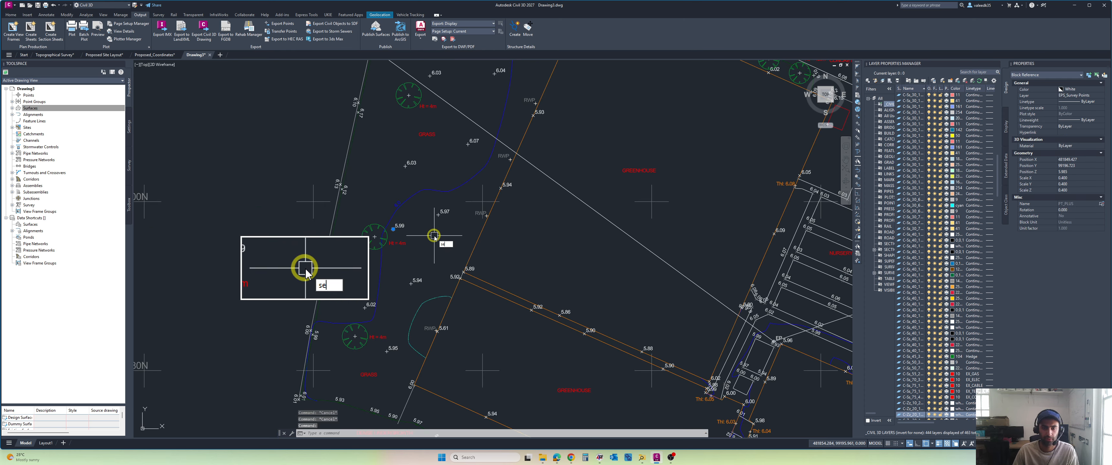
{"action": "left_click", "coordinate": [448, 255]}
Step: Add the cross-shaped survey point block beside the 6.13 height text to the selection and select all similar blocks
{"action": "scroll", "coordinate": [337, 186], "scroll_direction": "up", "scroll_amount": 8}
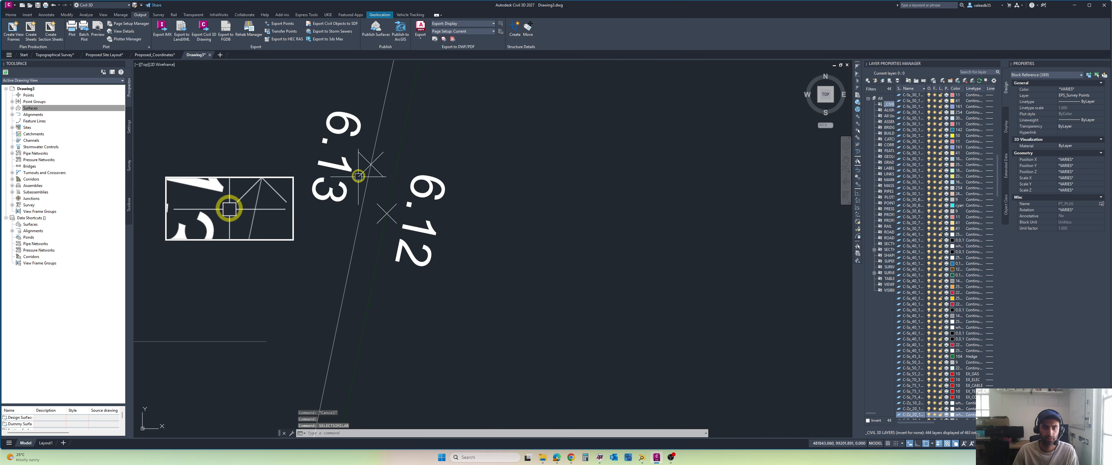
{"action": "left_click", "coordinate": [358, 173]}
{"action": "type", "text": "se"}
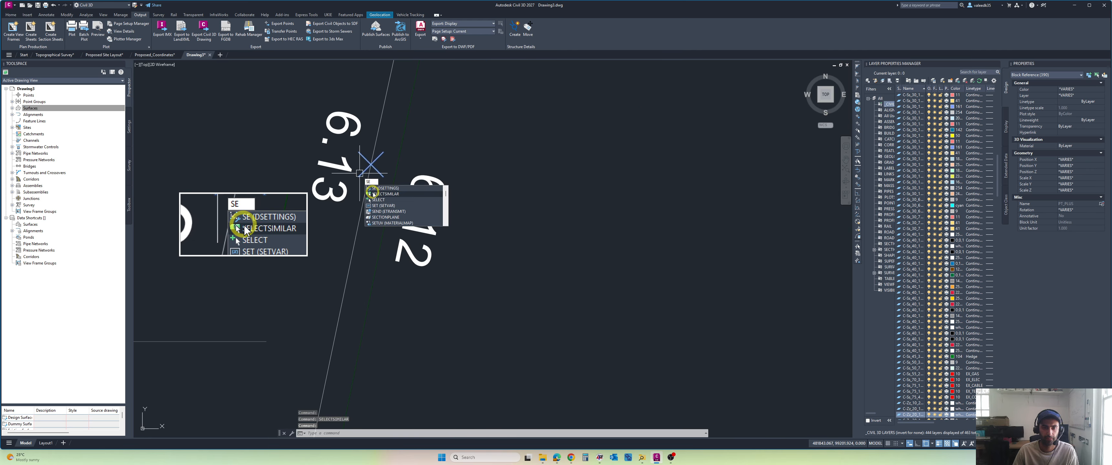
{"action": "left_click", "coordinate": [371, 194]}
Step: Add the survey point block beside the 5.87 height text along the ditch lines and select all similar blocks
{"action": "scroll", "coordinate": [459, 195], "scroll_direction": "down", "scroll_amount": 5}
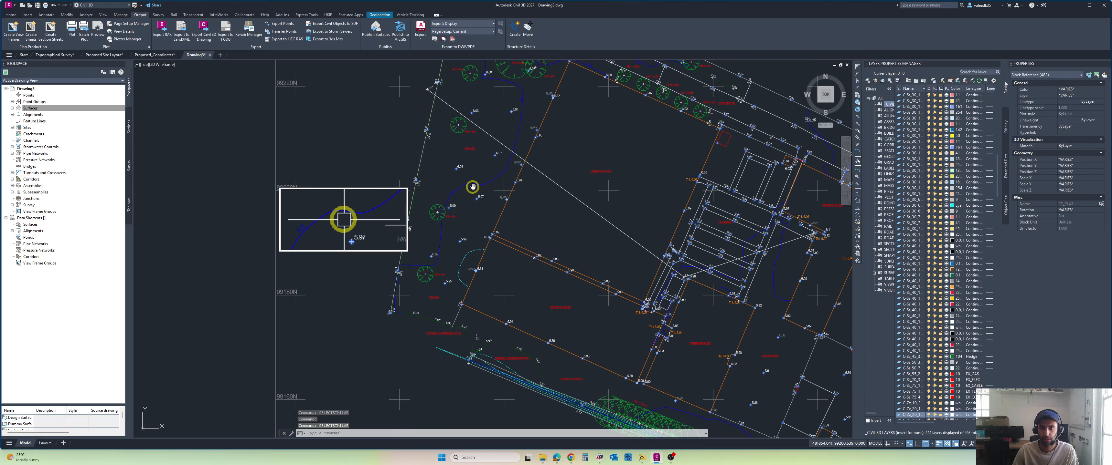
{"action": "middle_click_drag", "start_coordinate": [472, 187], "coordinate": [375, 149]}
{"action": "middle_click_drag", "start_coordinate": [565, 332], "coordinate": [499, 250]}
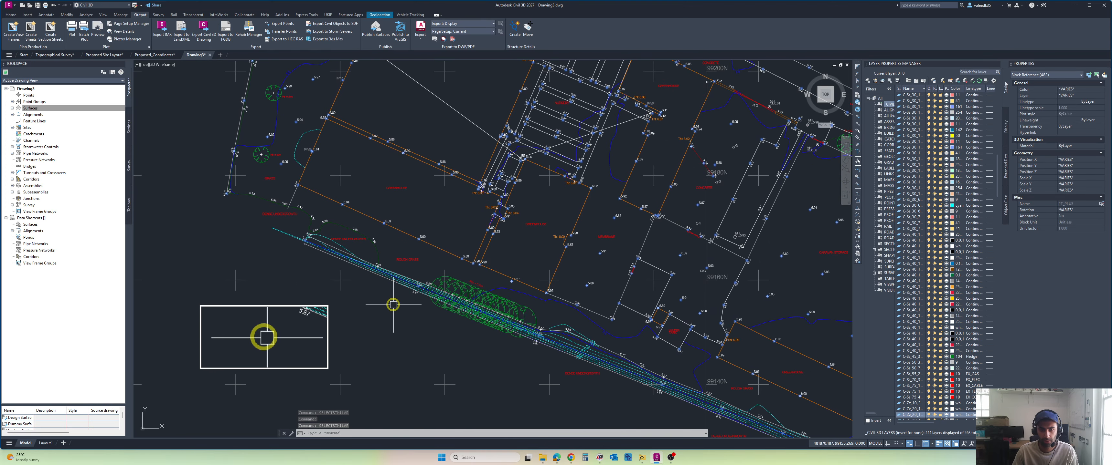
{"action": "scroll", "coordinate": [393, 305], "scroll_direction": "up", "scroll_amount": 10}
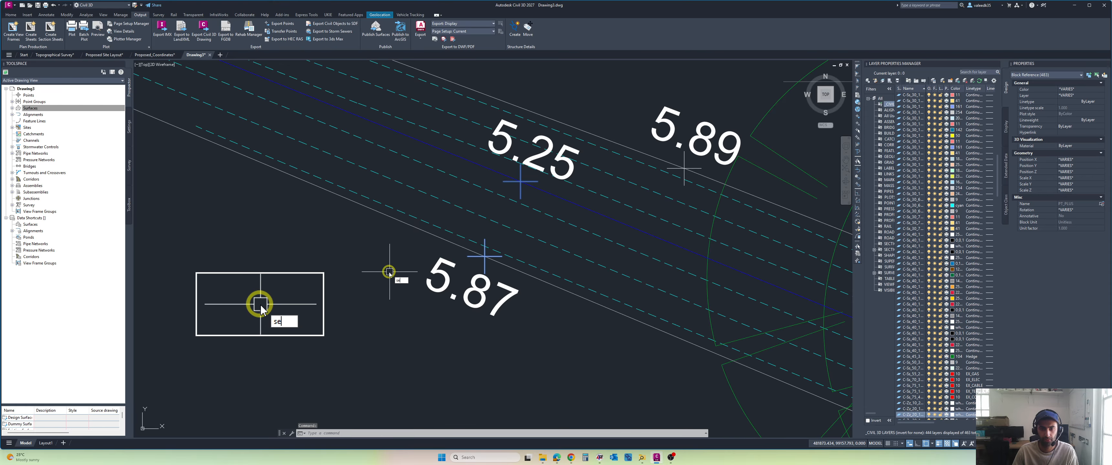
{"action": "left_click", "coordinate": [408, 293]}
Step: Add the survey point block beside the 5.97 height text near the CL:5.93 manhole and select all similar blocks
{"action": "scroll", "coordinate": [488, 278], "scroll_direction": "down", "scroll_amount": 8}
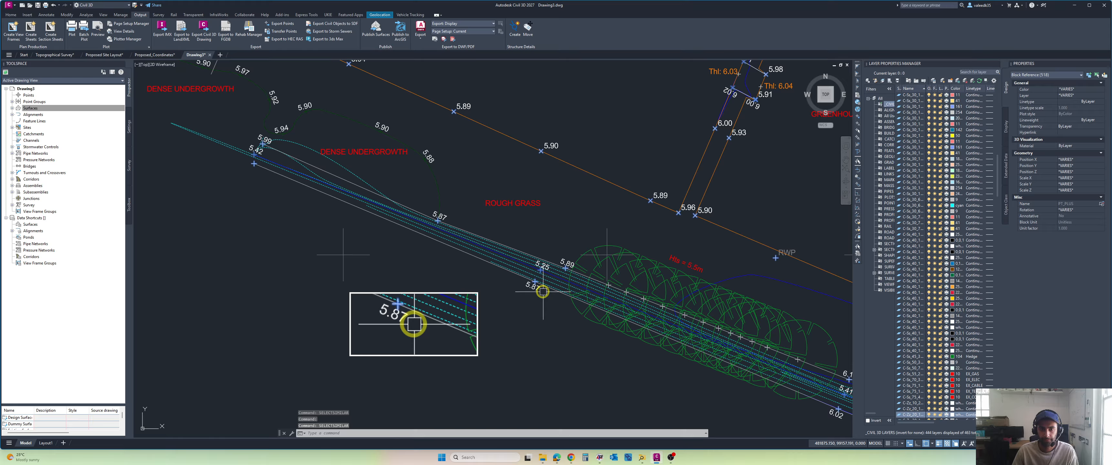
{"action": "scroll", "coordinate": [466, 271], "scroll_direction": "down", "scroll_amount": 2}
{"action": "middle_click_drag", "start_coordinate": [486, 277], "coordinate": [309, 215]}
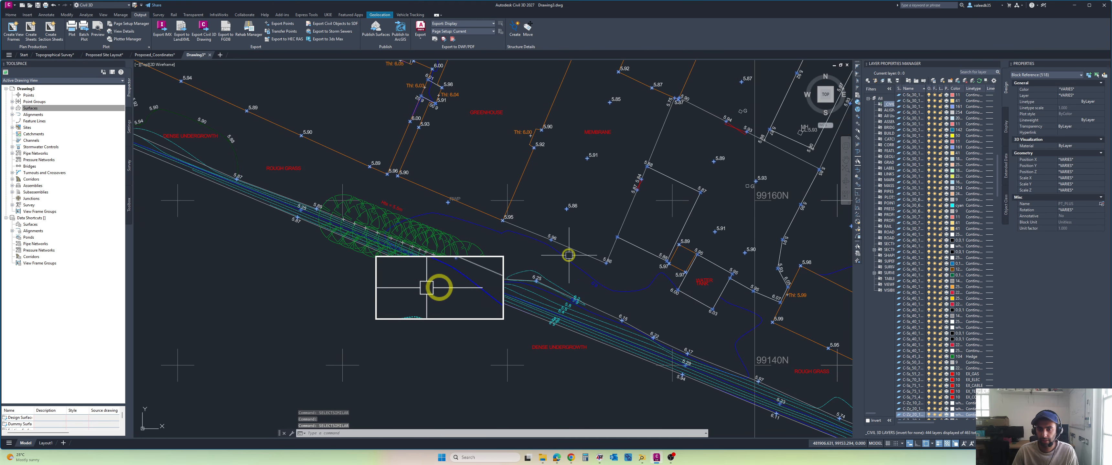
{"action": "middle_click_drag", "start_coordinate": [565, 236], "coordinate": [432, 222]}
{"action": "scroll", "coordinate": [433, 222], "scroll_direction": "down", "scroll_amount": 2}
{"action": "middle_click_drag", "start_coordinate": [432, 222], "coordinate": [415, 215]}
{"action": "middle_click_drag", "start_coordinate": [524, 241], "coordinate": [425, 267]}
{"action": "middle_click_drag", "start_coordinate": [563, 195], "coordinate": [514, 231]}
{"action": "scroll", "coordinate": [459, 166], "scroll_direction": "up", "scroll_amount": 12}
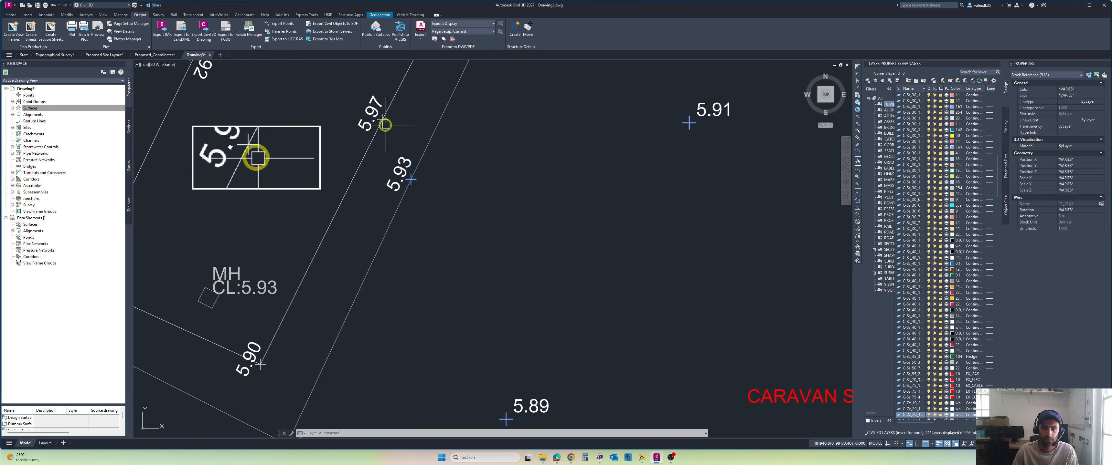
{"action": "left_click", "coordinate": [390, 115]}
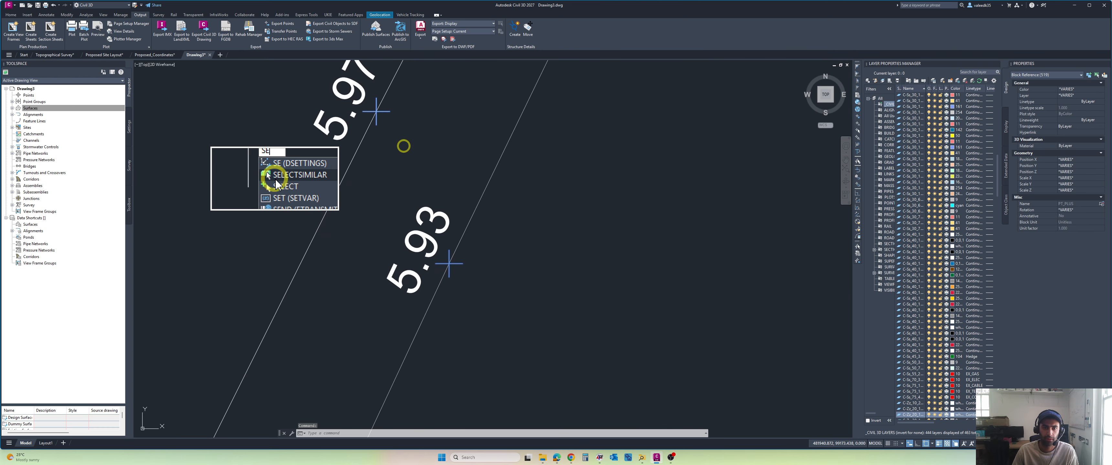
{"action": "left_click", "coordinate": [276, 177]}
Step: Examine the survey points around the tarmac drive and main house for blocks missing from the selection
{"action": "scroll", "coordinate": [297, 186], "scroll_direction": "down", "scroll_amount": 10}
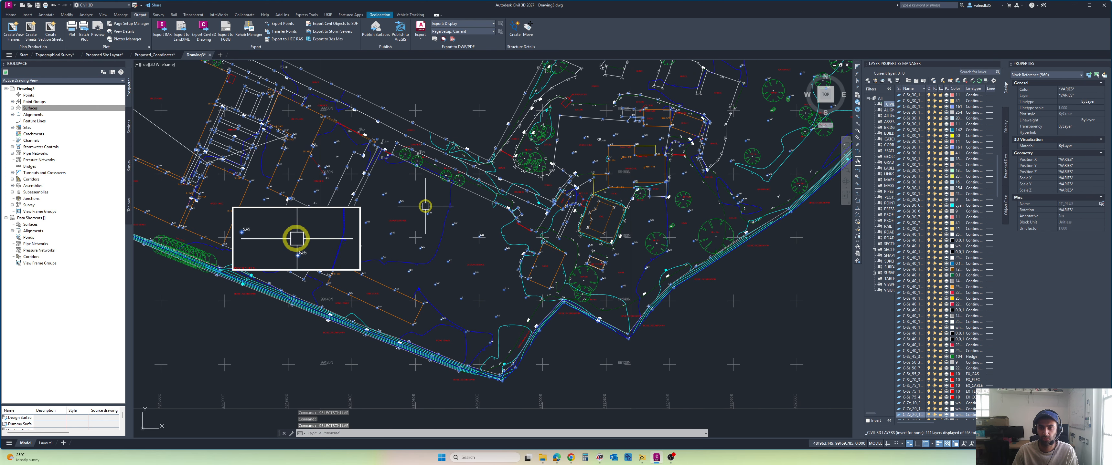
{"action": "scroll", "coordinate": [487, 211], "scroll_direction": "up", "scroll_amount": 12}
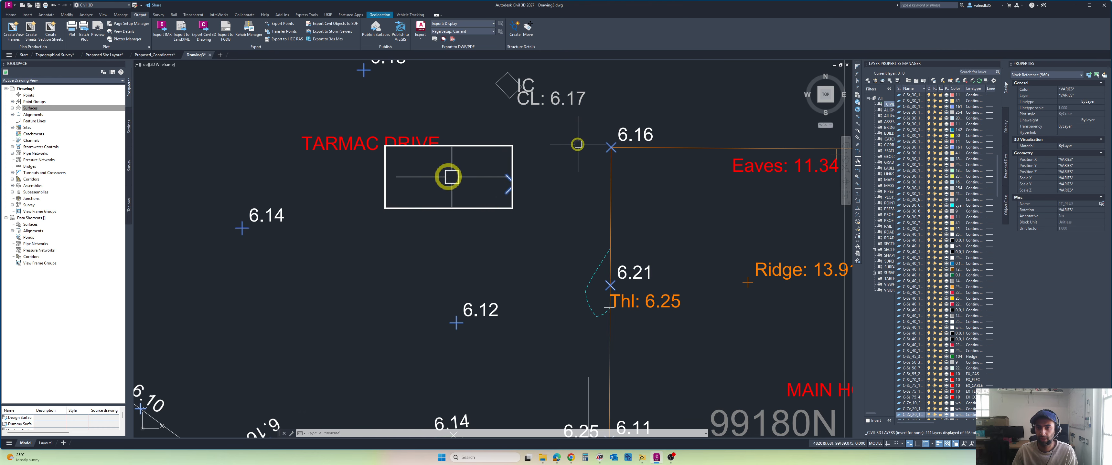
{"action": "scroll", "coordinate": [578, 144], "scroll_direction": "down", "scroll_amount": 5}
{"action": "scroll", "coordinate": [585, 173], "scroll_direction": "up", "scroll_amount": 5}
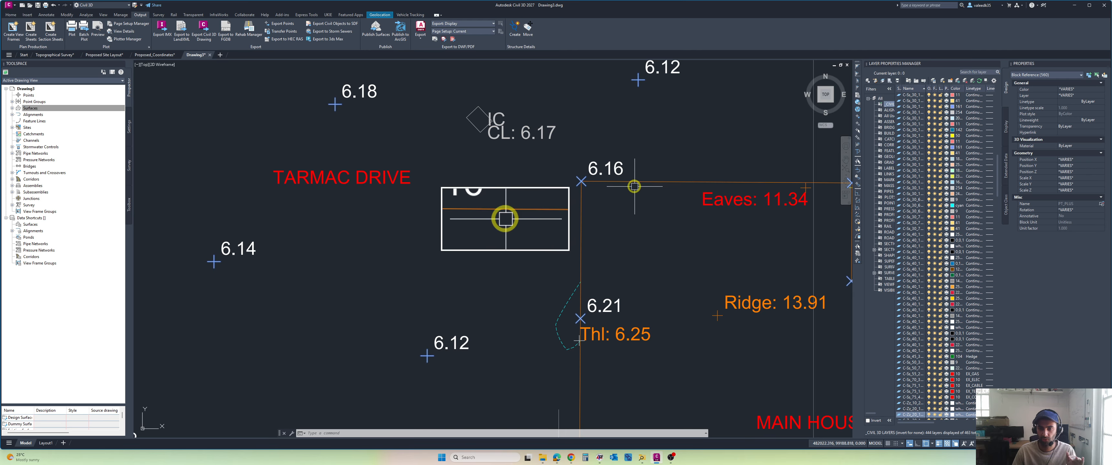
{"action": "scroll", "coordinate": [475, 198], "scroll_direction": "down", "scroll_amount": 4}
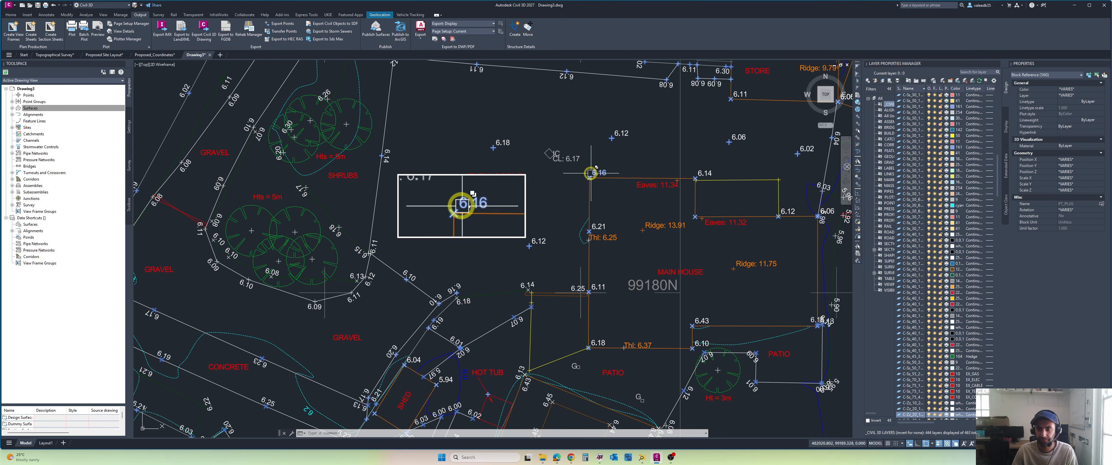
{"action": "mouse_move", "coordinate": [459, 203]}
{"action": "middle_mouse_down"}
{"action": "mouse_move", "coordinate": [430, 199]}
{"action": "mouse_move", "coordinate": [425, 187]}
{"action": "middle_mouse_up"}
{"action": "middle_click_drag", "start_coordinate": [554, 154], "coordinate": [524, 142]}
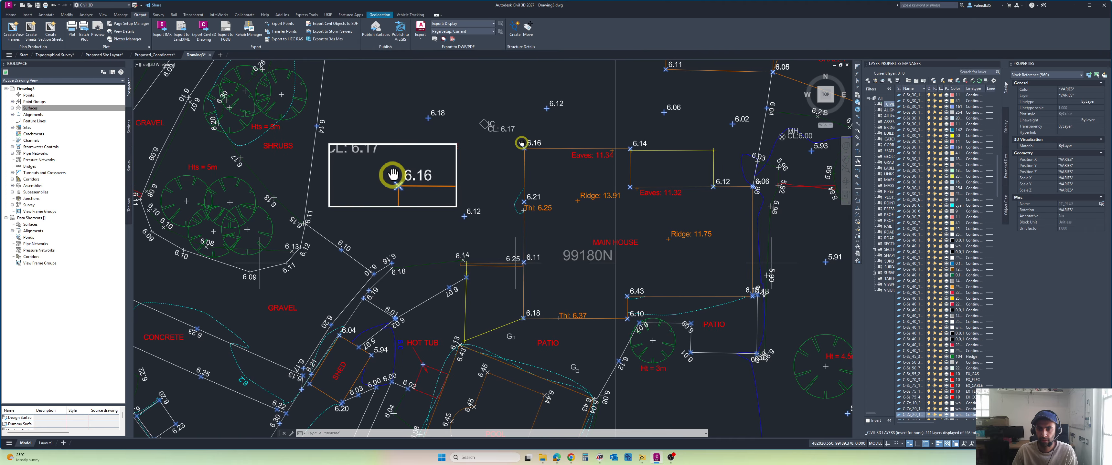
{"action": "scroll", "coordinate": [527, 145], "scroll_direction": "down", "scroll_amount": 2}
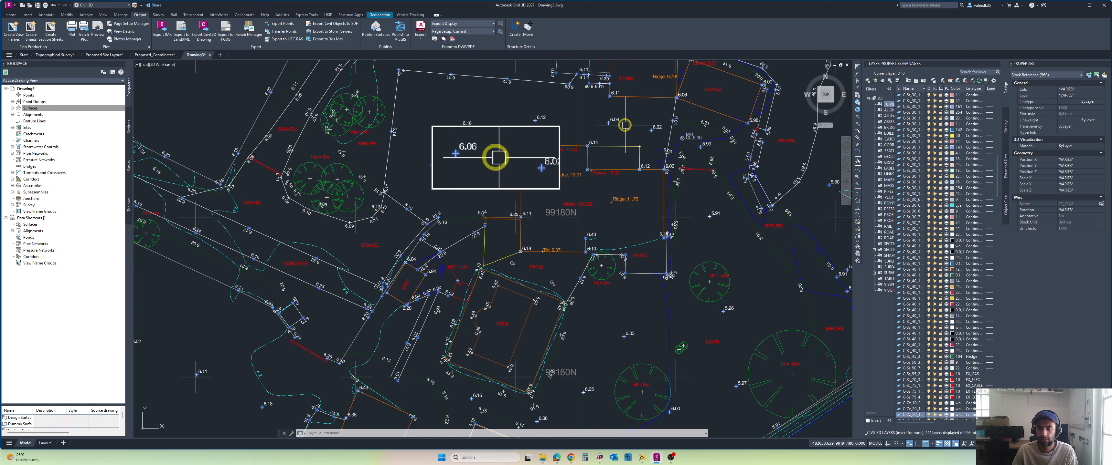
{"action": "mouse_move", "coordinate": [625, 126]}
{"action": "middle_mouse_down"}
{"action": "mouse_move", "coordinate": [603, 142]}
{"action": "mouse_move", "coordinate": [600, 182]}
{"action": "mouse_move", "coordinate": [586, 199]}
{"action": "mouse_move", "coordinate": [533, 196]}
{"action": "middle_mouse_up"}
{"action": "scroll", "coordinate": [592, 167], "scroll_direction": "up", "scroll_amount": 2}
{"action": "scroll", "coordinate": [596, 166], "scroll_direction": "down", "scroll_amount": 2}
{"action": "scroll", "coordinate": [533, 196], "scroll_direction": "down", "scroll_amount": 2}
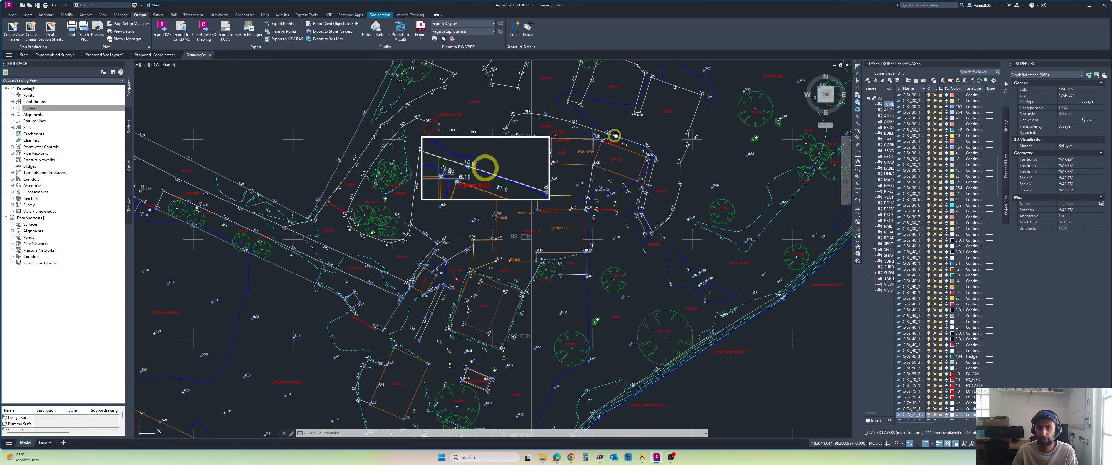
Step: Extend the selection with all blocks similar to the survey points beside the 6.08 and 6.04 height texts
{"action": "middle_click_drag", "start_coordinate": [614, 140], "coordinate": [600, 178]}
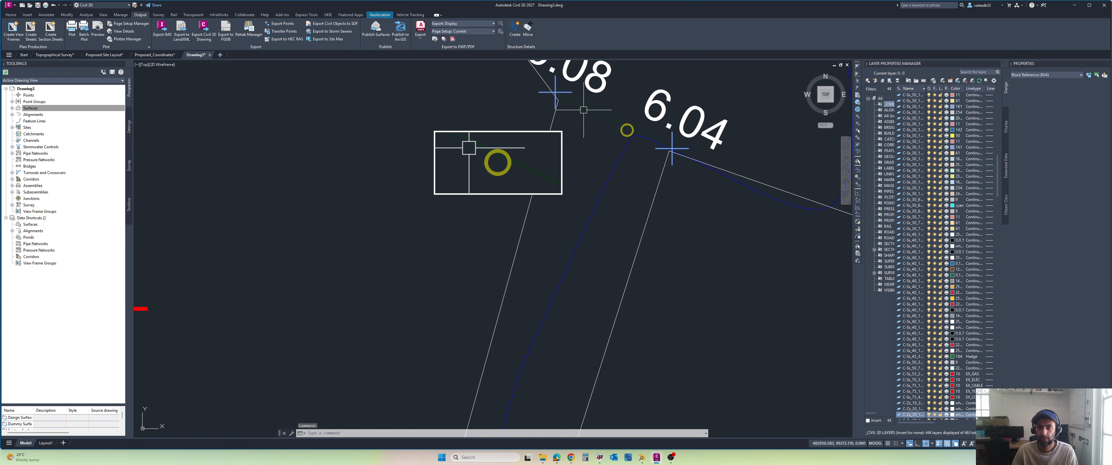
{"action": "scroll", "coordinate": [638, 142], "scroll_direction": "down", "scroll_amount": 12}
{"action": "mouse_move", "coordinate": [638, 142]}
{"action": "middle_mouse_down"}
{"action": "mouse_move", "coordinate": [623, 187]}
{"action": "mouse_move", "coordinate": [631, 205]}
{"action": "middle_mouse_up"}
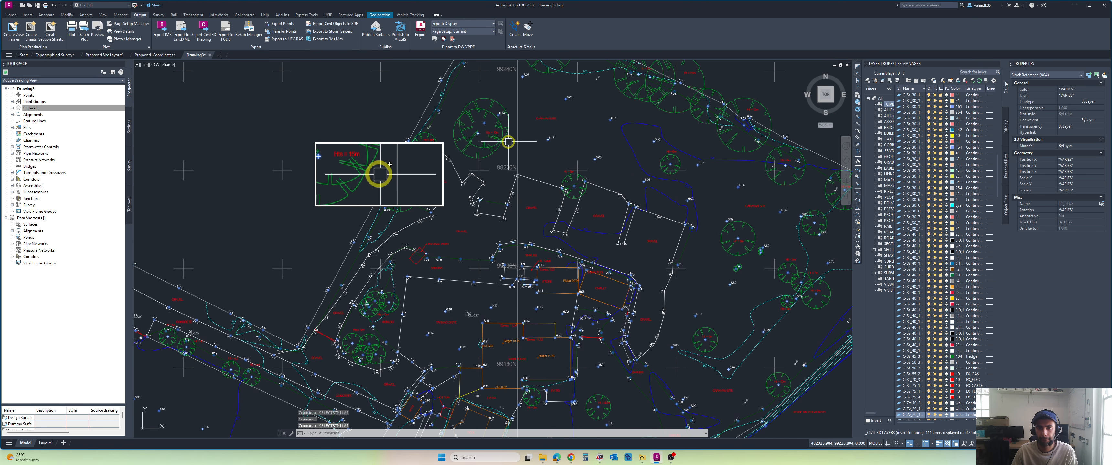
Step: Examine the gravel areas, caravan site, trees and greenhouses for survey point blocks missing from the selection
{"action": "scroll", "coordinate": [508, 142], "scroll_direction": "up", "scroll_amount": 2}
{"action": "middle_click_drag", "start_coordinate": [508, 142], "coordinate": [553, 145]}
{"action": "scroll", "coordinate": [552, 145], "scroll_direction": "down", "scroll_amount": 4}
{"action": "scroll", "coordinate": [531, 146], "scroll_direction": "up", "scroll_amount": 4}
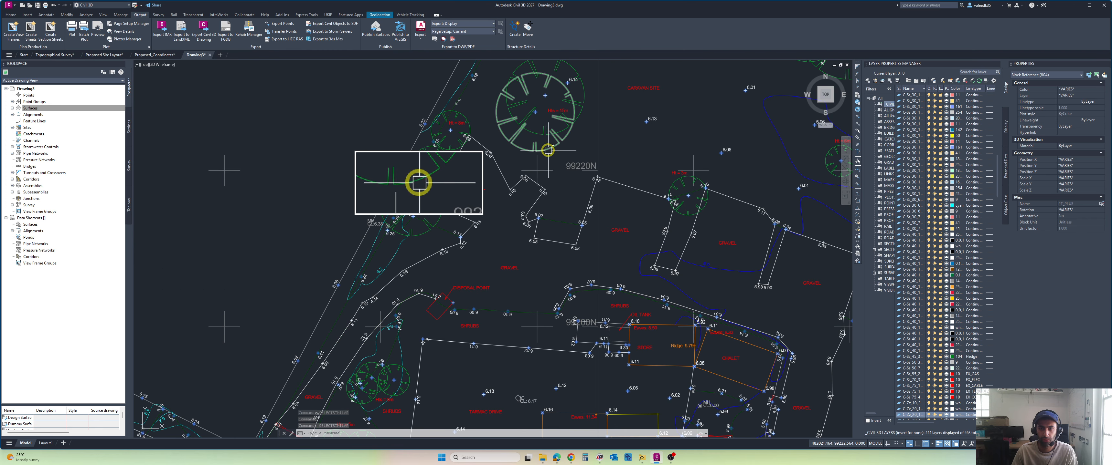
{"action": "scroll", "coordinate": [538, 101], "scroll_direction": "down", "scroll_amount": 5}
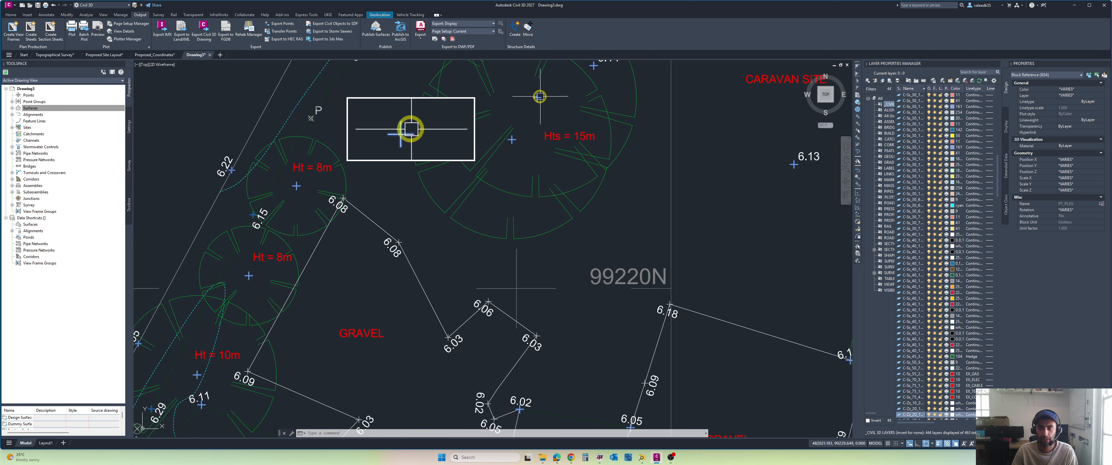
{"action": "scroll", "coordinate": [539, 97], "scroll_direction": "up", "scroll_amount": 2}
{"action": "mouse_move", "coordinate": [539, 97]}
{"action": "middle_mouse_down"}
{"action": "mouse_move", "coordinate": [548, 130]}
{"action": "mouse_move", "coordinate": [569, 144]}
{"action": "mouse_move", "coordinate": [453, 184]}
{"action": "middle_mouse_up"}
{"action": "scroll", "coordinate": [553, 152], "scroll_direction": "up", "scroll_amount": 5}
{"action": "scroll", "coordinate": [542, 153], "scroll_direction": "down", "scroll_amount": 6}
{"action": "mouse_move", "coordinate": [523, 154]}
{"action": "middle_mouse_down"}
{"action": "mouse_move", "coordinate": [471, 151]}
{"action": "mouse_move", "coordinate": [449, 96]}
{"action": "middle_mouse_up"}
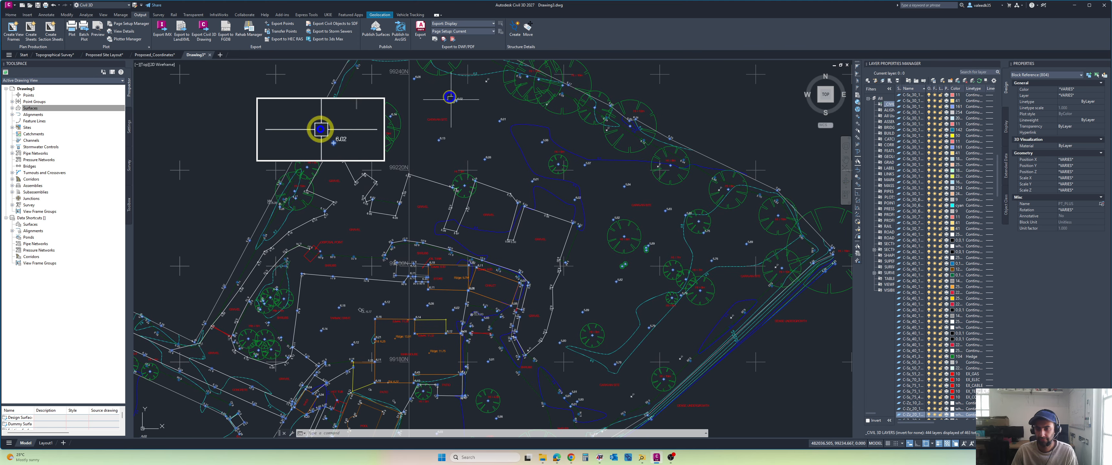
{"action": "middle_click_drag", "start_coordinate": [633, 197], "coordinate": [610, 154]}
{"action": "scroll", "coordinate": [672, 233], "scroll_direction": "down", "scroll_amount": 5}
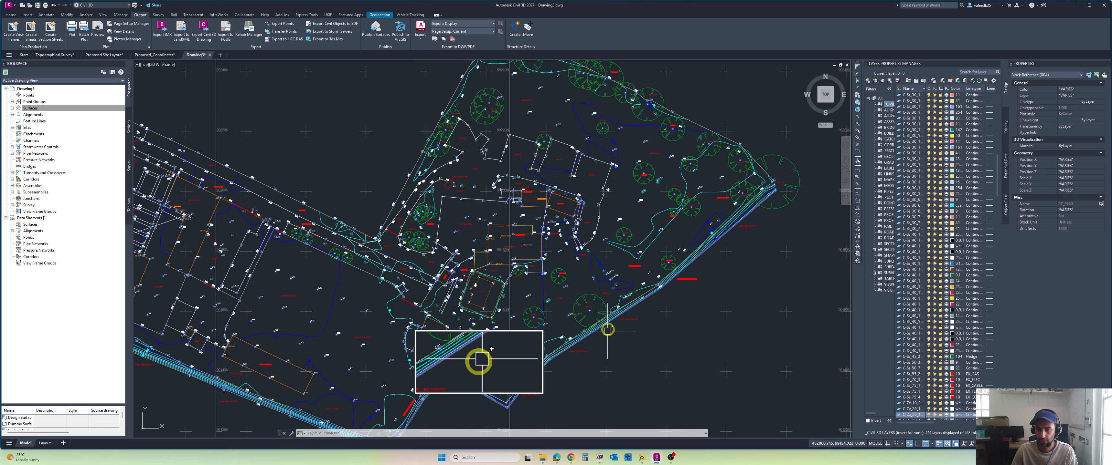
{"action": "scroll", "coordinate": [600, 322], "scroll_direction": "up", "scroll_amount": 5}
{"action": "scroll", "coordinate": [675, 274], "scroll_direction": "down", "scroll_amount": 5}
{"action": "scroll", "coordinate": [698, 229], "scroll_direction": "up", "scroll_amount": 3}
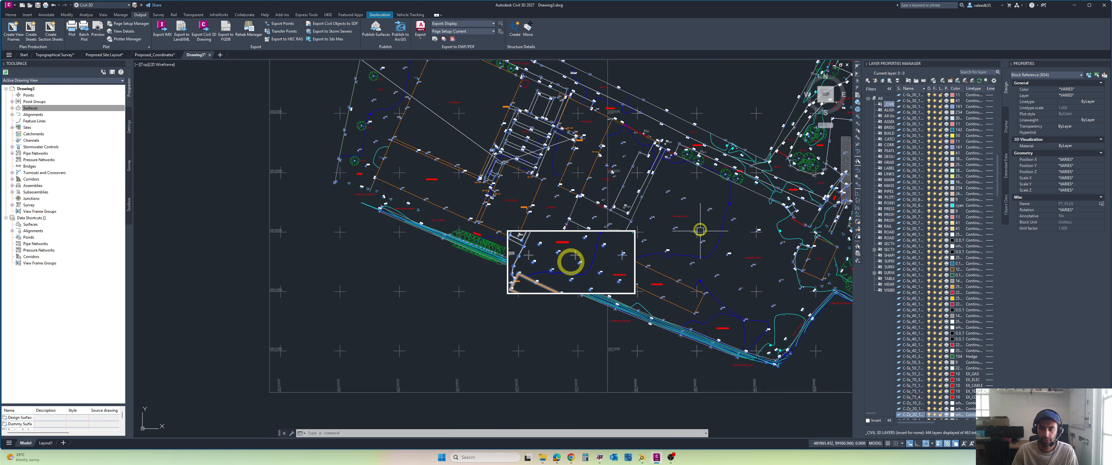
{"action": "middle_click_drag", "start_coordinate": [442, 141], "coordinate": [484, 178]}
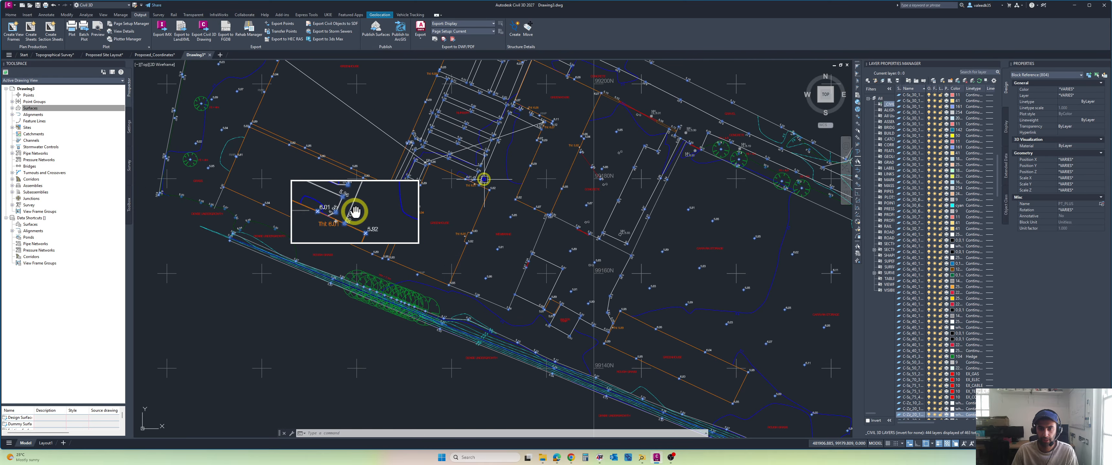
{"action": "scroll", "coordinate": [407, 177], "scroll_direction": "down", "scroll_amount": 3}
Step: Isolate the selected survey point blocks so only they are displayed in the drawing
{"action": "scroll", "coordinate": [379, 135], "scroll_direction": "up", "scroll_amount": 5}
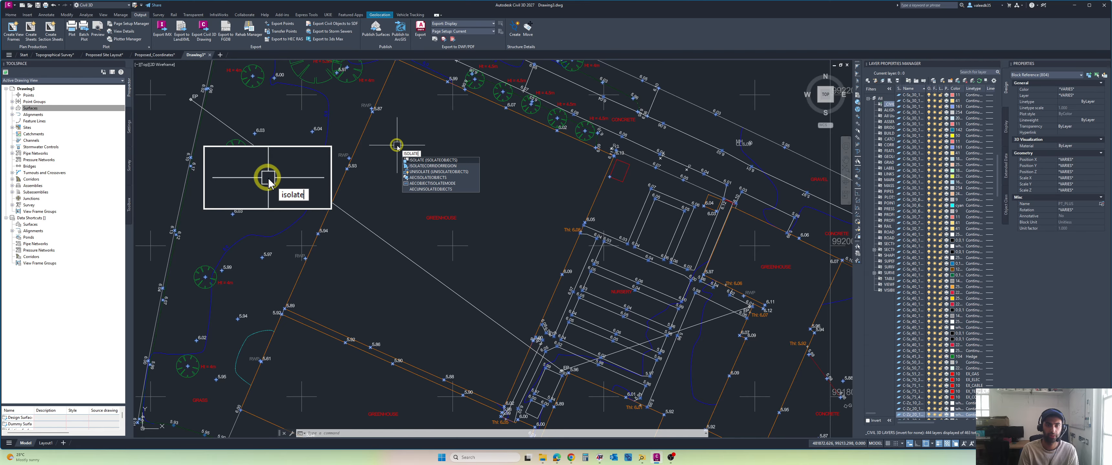
{"action": "key", "text": "Return"}
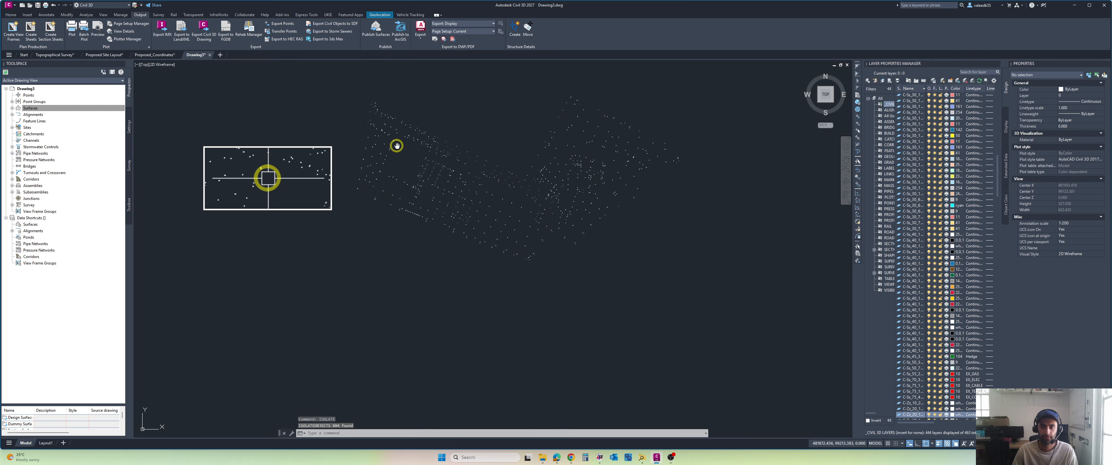
{"action": "middle_click_drag", "start_coordinate": [396, 147], "coordinate": [358, 173]}
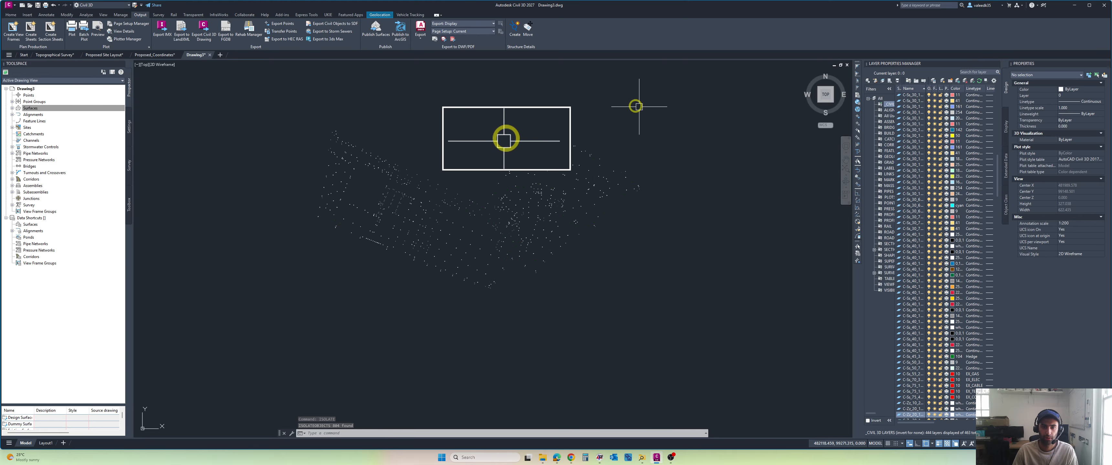
{"action": "left_click", "coordinate": [657, 113]}
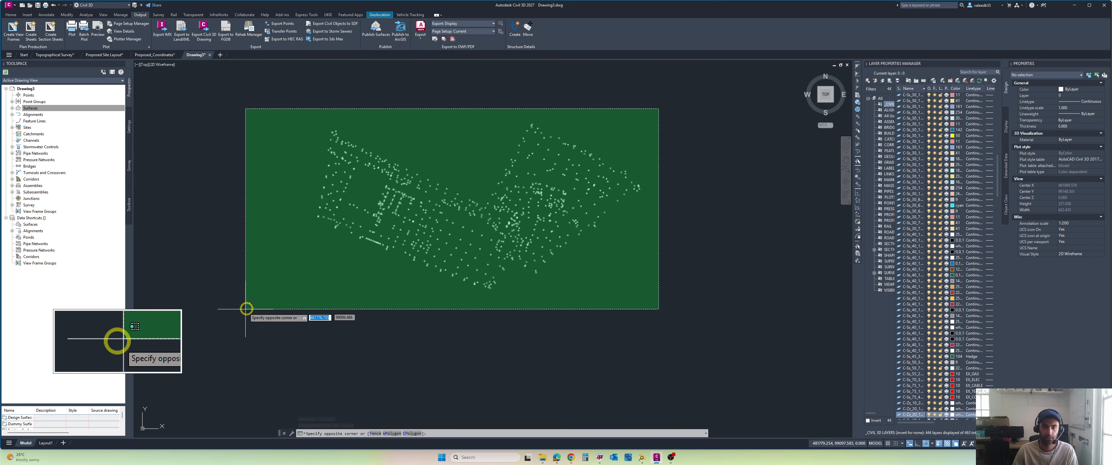
{"action": "key", "text": "Escape"}
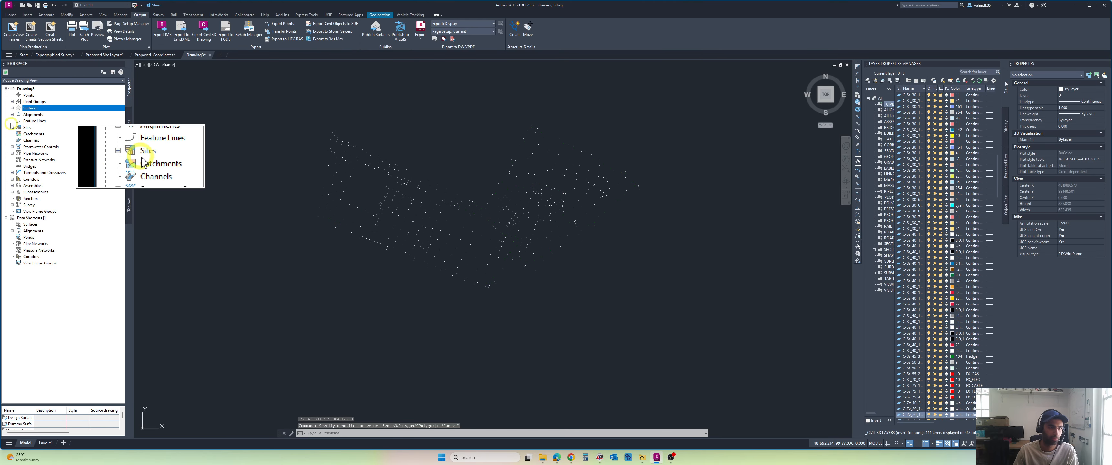
Step: Start adding drawing objects to the EG surface definition, using object type Blocks and the description Spot Levels
{"action": "left_click", "coordinate": [12, 108]}
{"action": "left_click", "coordinate": [18, 133]}
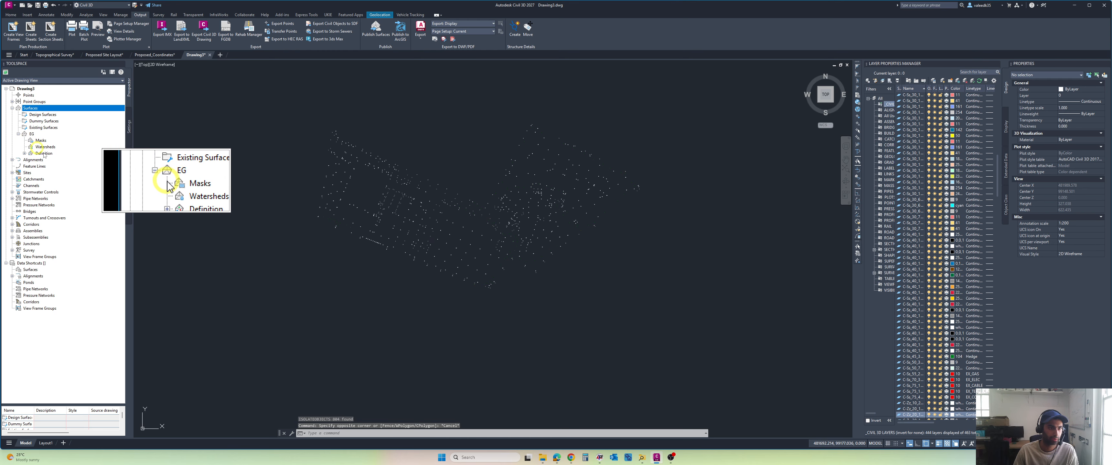
{"action": "left_click", "coordinate": [24, 154]}
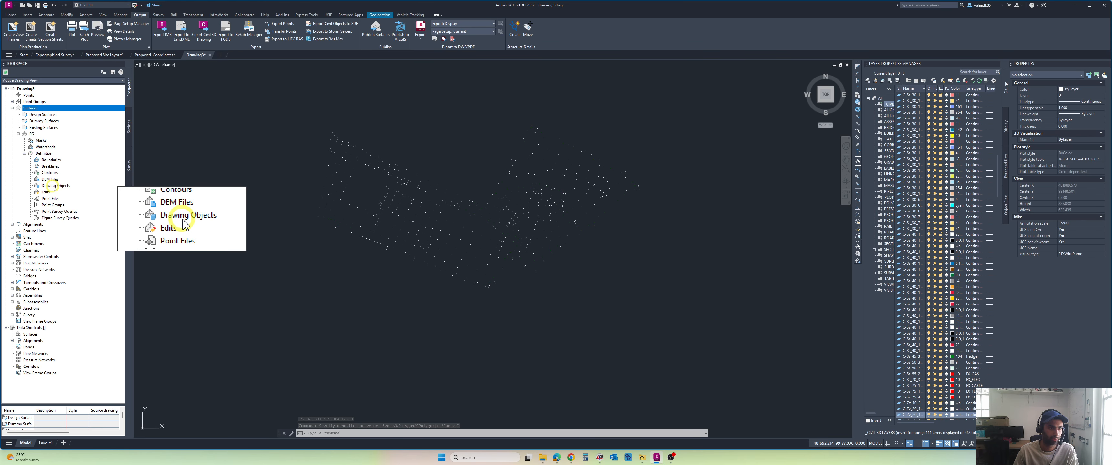
{"action": "right_click", "coordinate": [55, 186]}
{"action": "left_click", "coordinate": [71, 190]}
{"action": "left_click", "coordinate": [577, 214]}
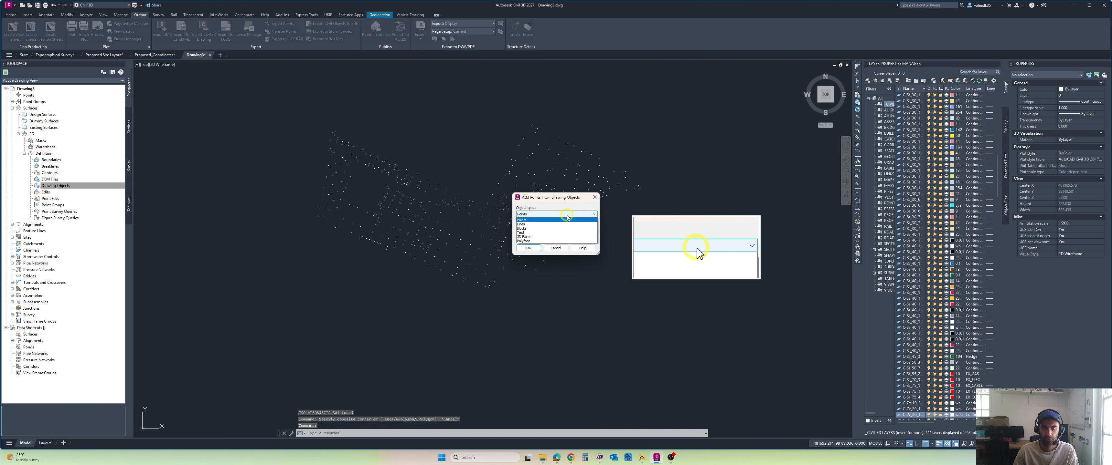
{"action": "left_click", "coordinate": [562, 229]}
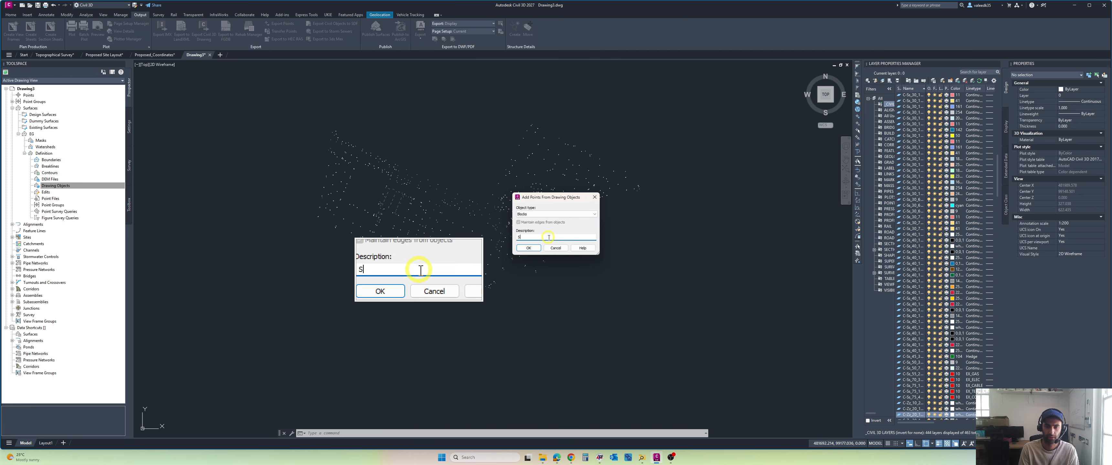
{"action": "type", "text": "ls"}
{"action": "key", "text": "Return"}
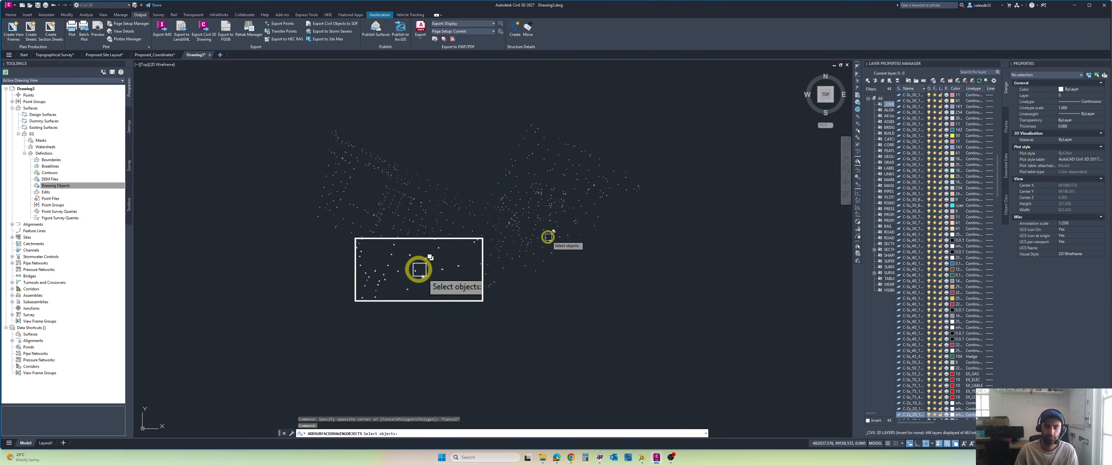
Step: Add all the isolated survey point blocks to the EG surface and end the object isolation
{"action": "left_click", "coordinate": [670, 103]}
{"action": "left_click", "coordinate": [241, 305]}
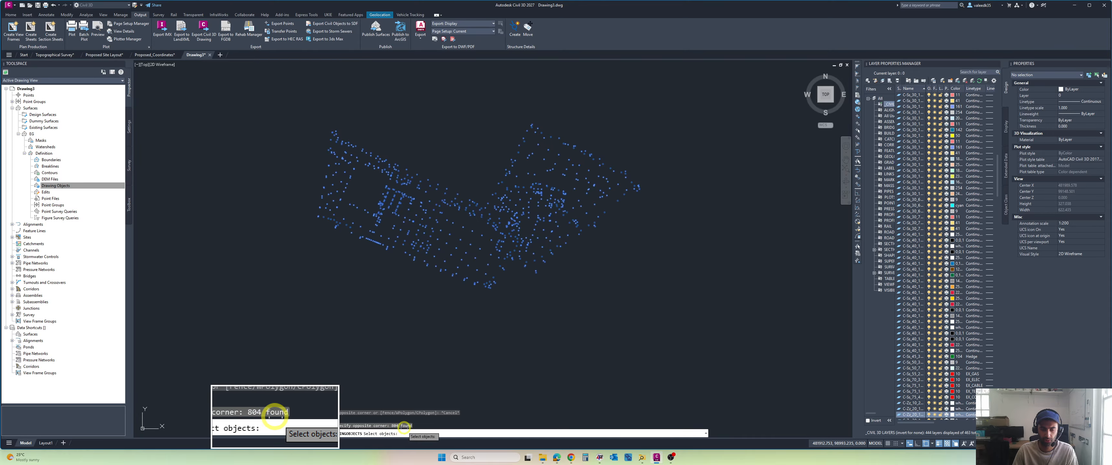
{"action": "key", "text": "Return"}
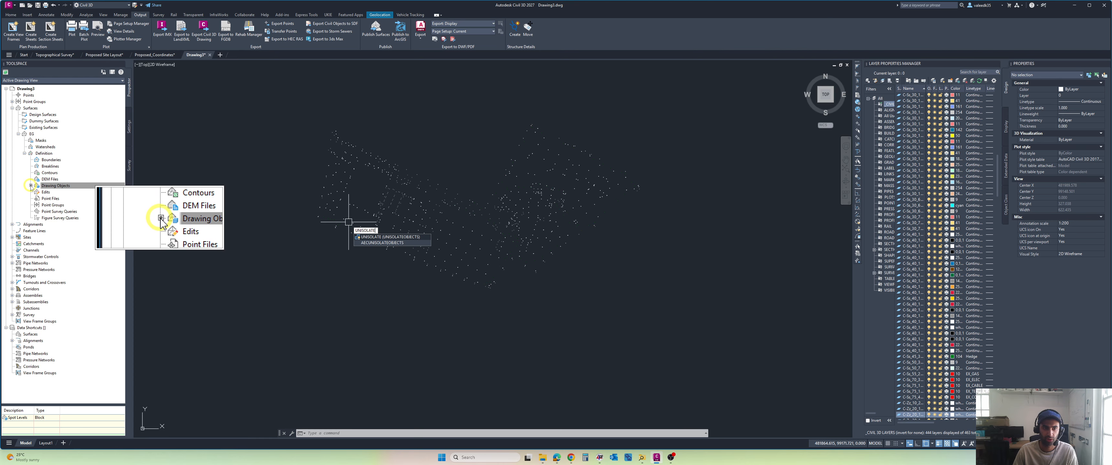
{"action": "key", "text": "Return"}
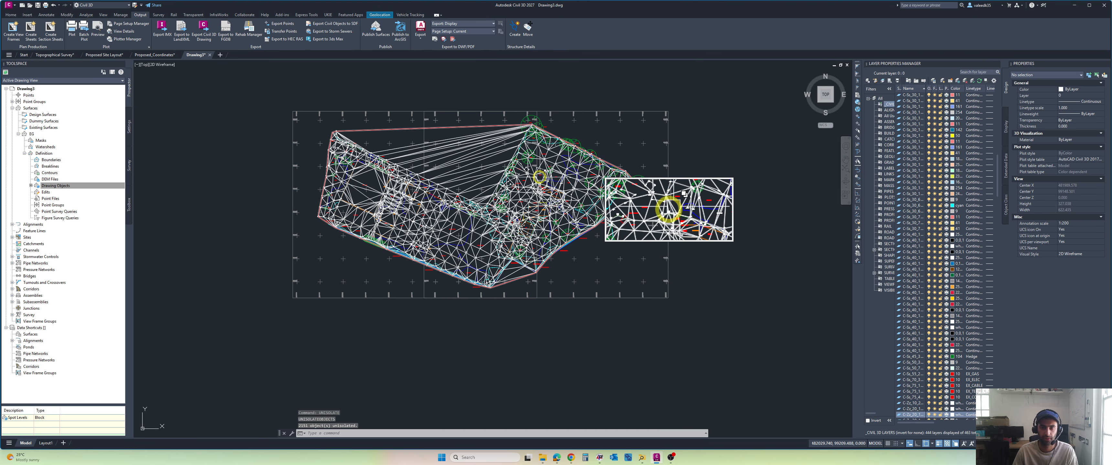
Step: Inspect the EG surface from the side in the Object Viewer, then close the viewer
{"action": "scroll", "coordinate": [475, 168], "scroll_direction": "up", "scroll_amount": 5}
{"action": "left_click", "coordinate": [449, 162]}
{"action": "right_click", "coordinate": [456, 172]}
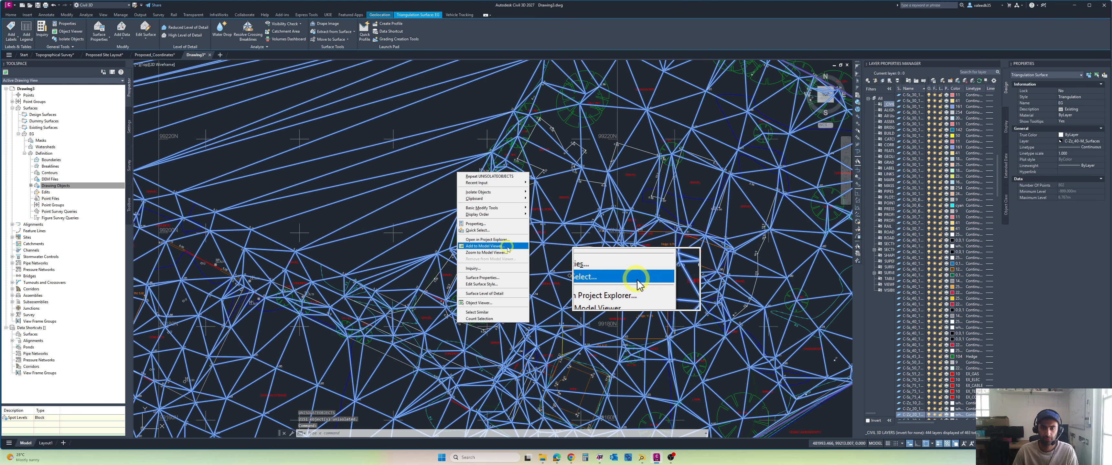
{"action": "left_click", "coordinate": [503, 302]}
{"action": "left_click_drag", "start_coordinate": [541, 321], "coordinate": [561, 260]}
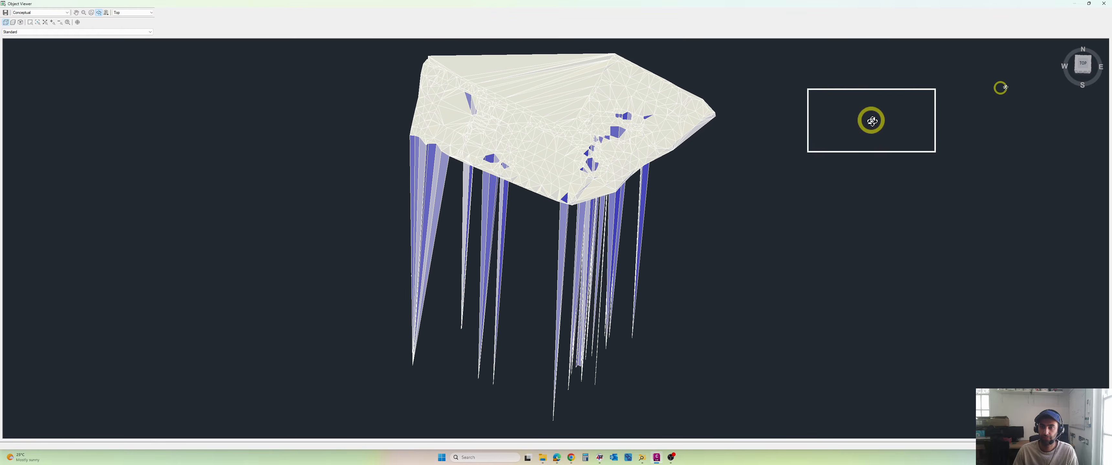
{"action": "left_click", "coordinate": [1105, 5]}
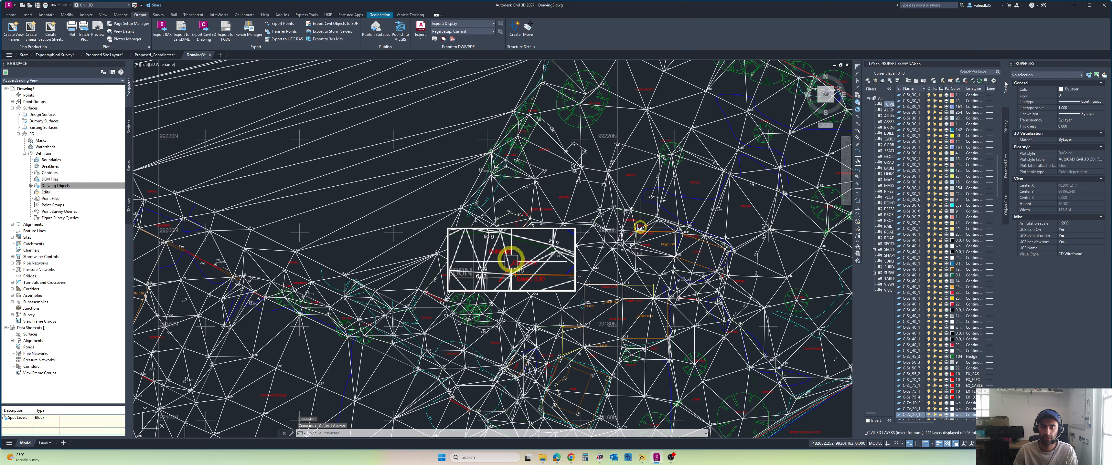
{"action": "scroll", "coordinate": [638, 226], "scroll_direction": "down", "scroll_amount": 6}
{"action": "scroll", "coordinate": [569, 210], "scroll_direction": "up", "scroll_amount": 6}
{"action": "scroll", "coordinate": [572, 209], "scroll_direction": "down", "scroll_amount": 4}
{"action": "middle_click_drag", "start_coordinate": [567, 213], "coordinate": [528, 203]}
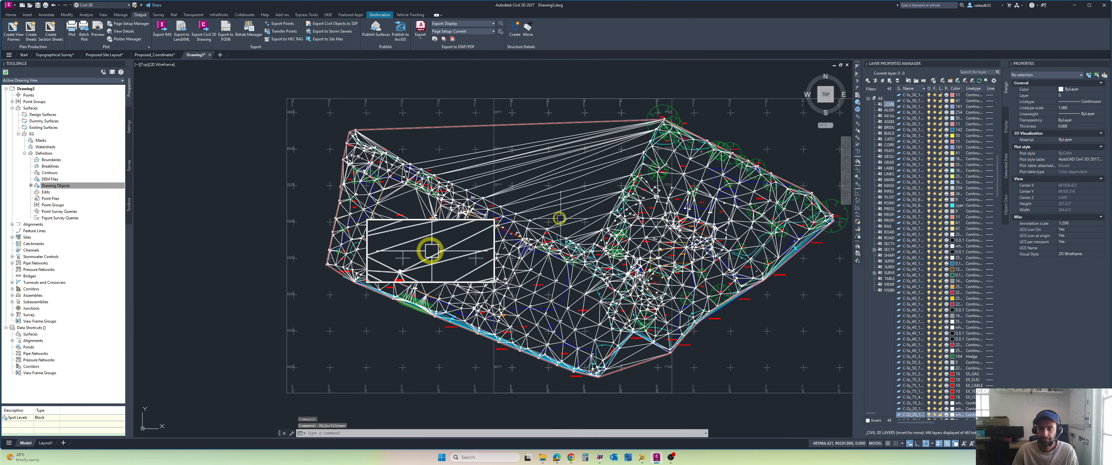
{"action": "scroll", "coordinate": [560, 218], "scroll_direction": "up", "scroll_amount": 2}
{"action": "left_click", "coordinate": [577, 220]}
{"action": "scroll", "coordinate": [552, 198], "scroll_direction": "down", "scroll_amount": 3}
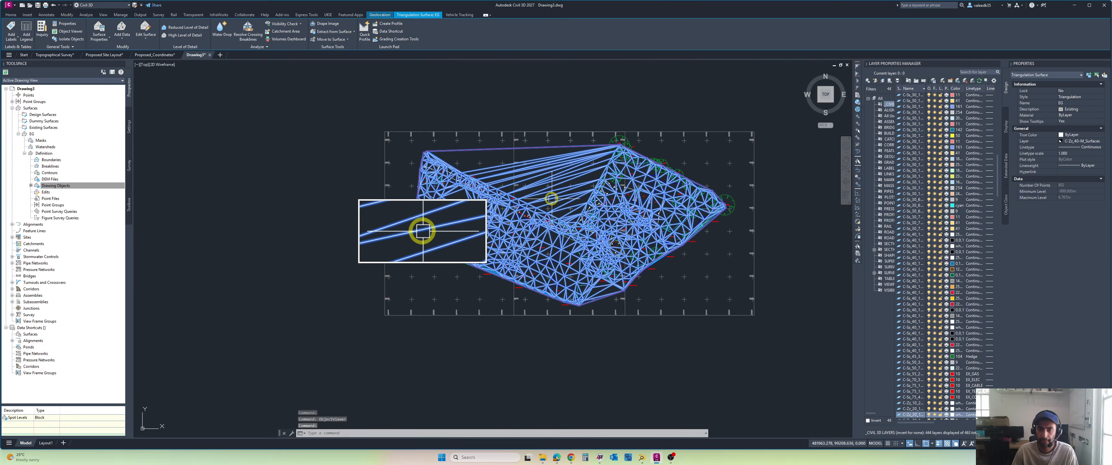
{"action": "key", "text": "Escape"}
{"action": "key", "text": "Escape"}
{"action": "scroll", "coordinate": [535, 202], "scroll_direction": "up", "scroll_amount": 4}
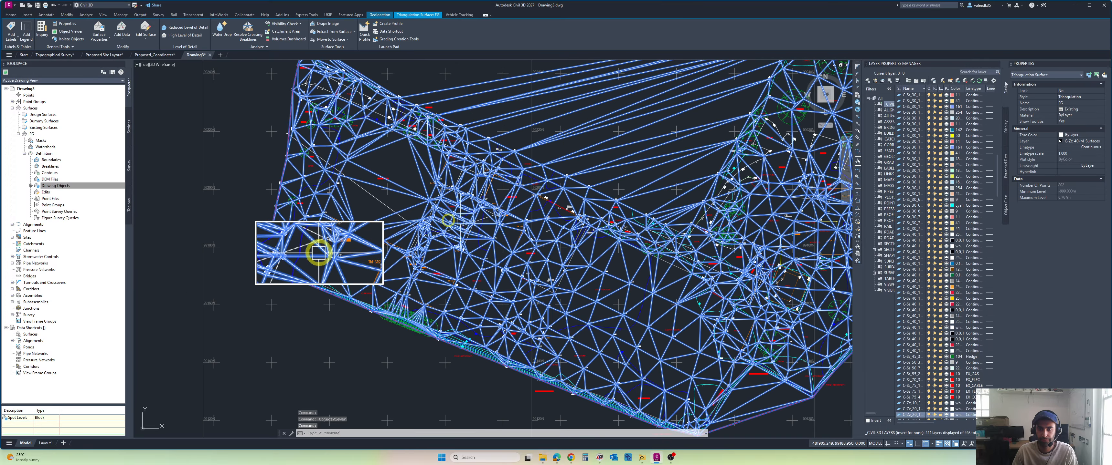
Step: Turn on the display of points in the EG surface's Triangulation style
{"action": "left_click", "coordinate": [651, 166]}
{"action": "right_click", "coordinate": [586, 146]}
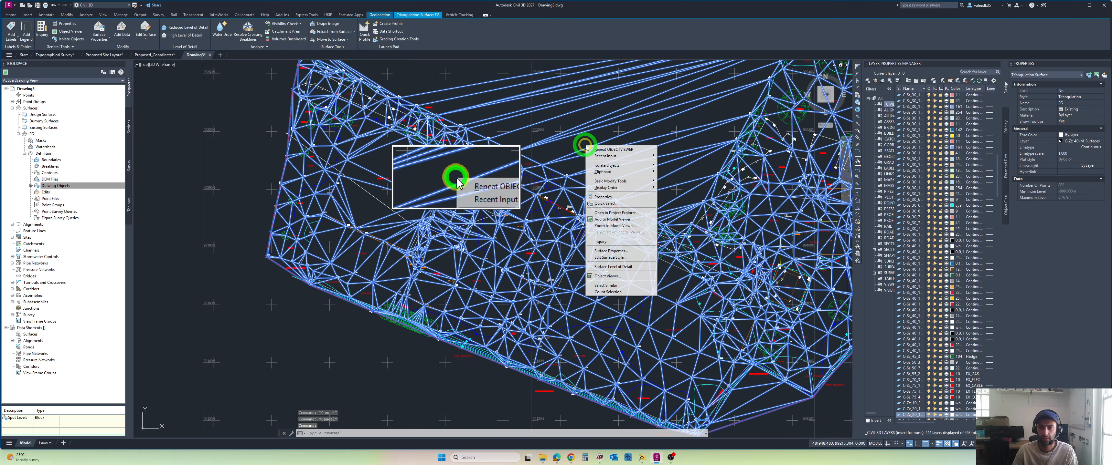
{"action": "left_click", "coordinate": [612, 256]}
{"action": "left_click", "coordinate": [598, 163]}
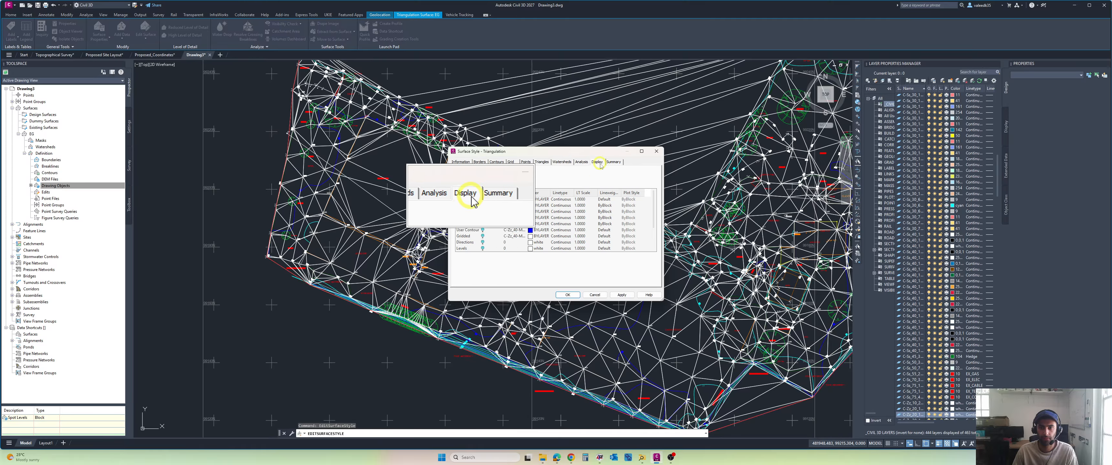
{"action": "left_click", "coordinate": [483, 200]}
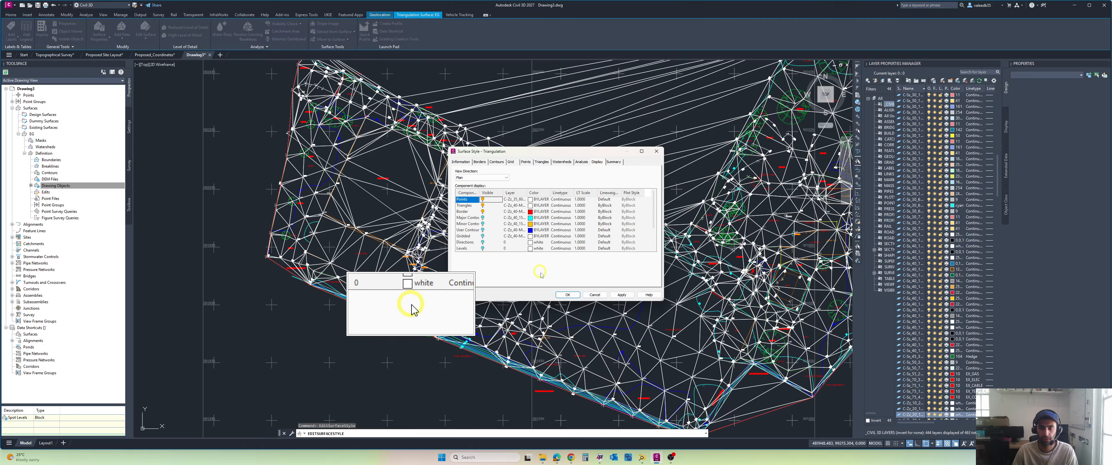
{"action": "left_click", "coordinate": [565, 295]}
Step: Set the point units in the EG surface's Triangulation style to 1
{"action": "scroll", "coordinate": [649, 253], "scroll_direction": "up", "scroll_amount": 5}
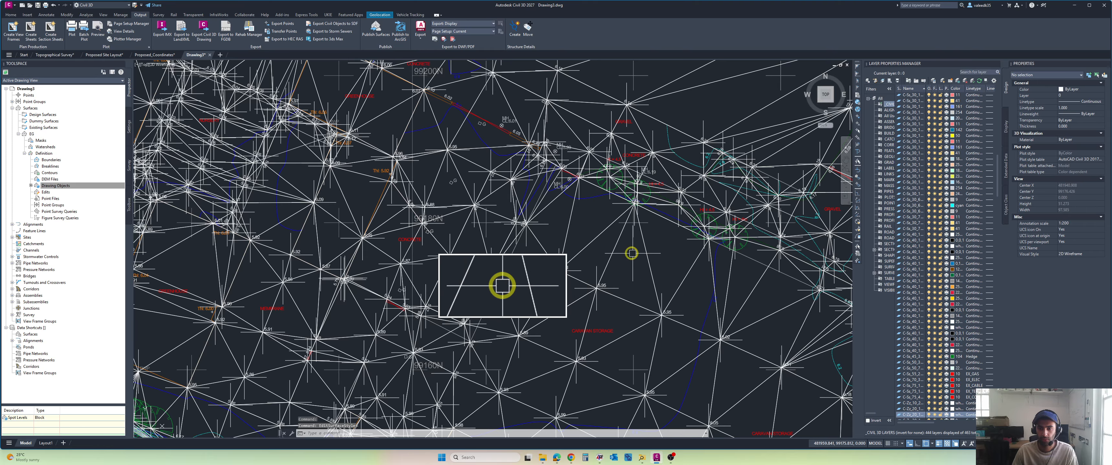
{"action": "scroll", "coordinate": [613, 254], "scroll_direction": "down", "scroll_amount": 5}
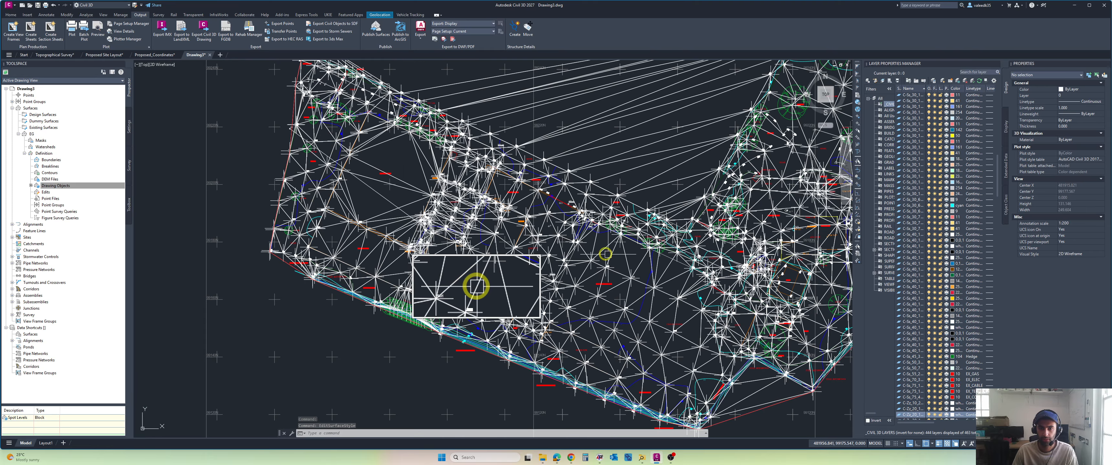
{"action": "scroll", "coordinate": [384, 175], "scroll_direction": "up", "scroll_amount": 3}
{"action": "scroll", "coordinate": [348, 151], "scroll_direction": "up", "scroll_amount": 5}
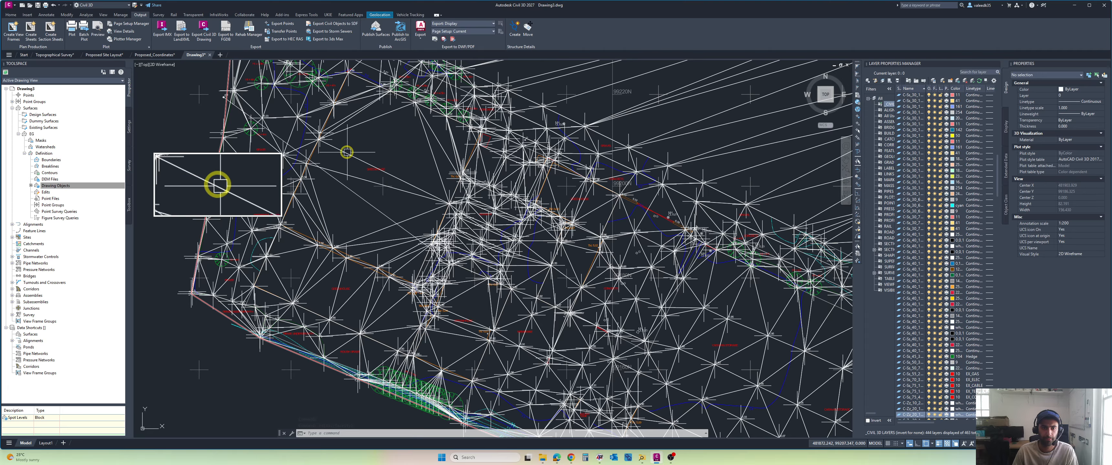
{"action": "left_click", "coordinate": [330, 150]}
{"action": "right_click", "coordinate": [315, 157]}
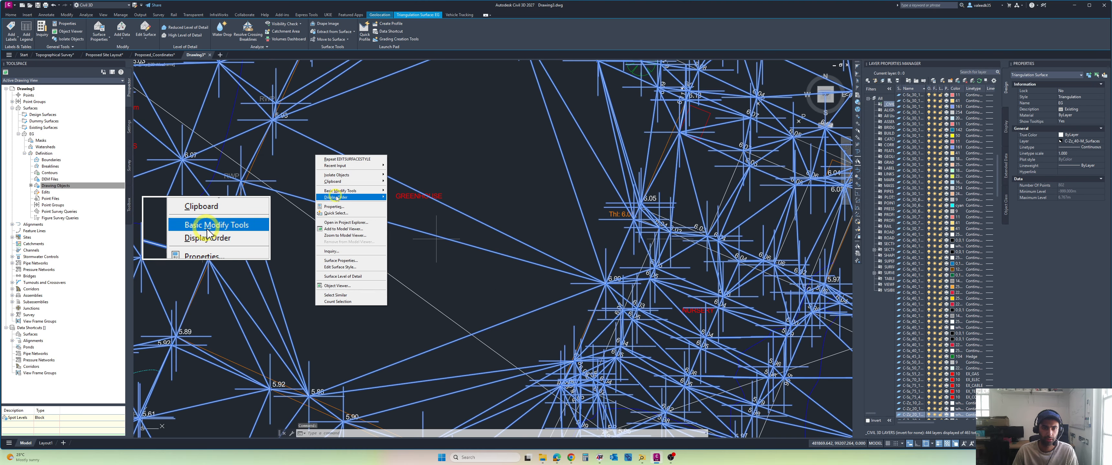
{"action": "left_click", "coordinate": [341, 267]}
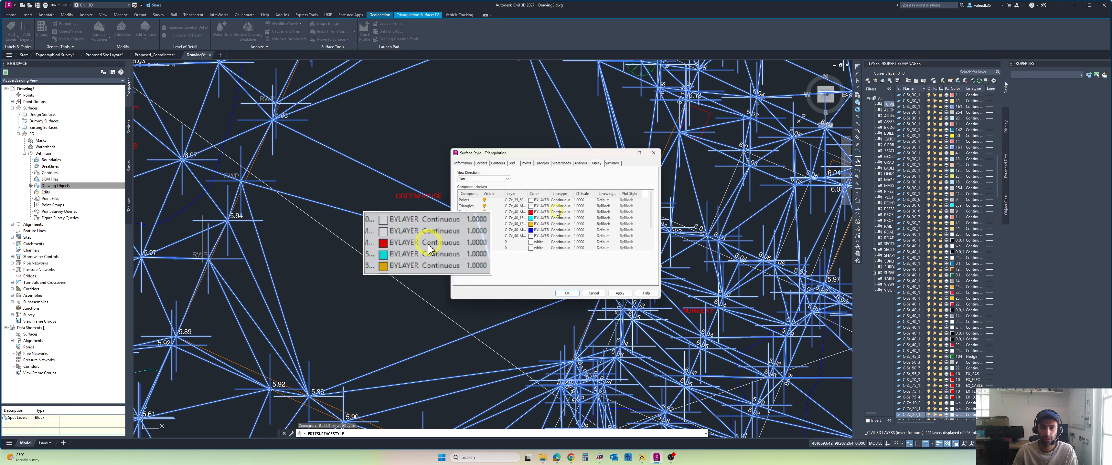
{"action": "left_click", "coordinate": [526, 162]}
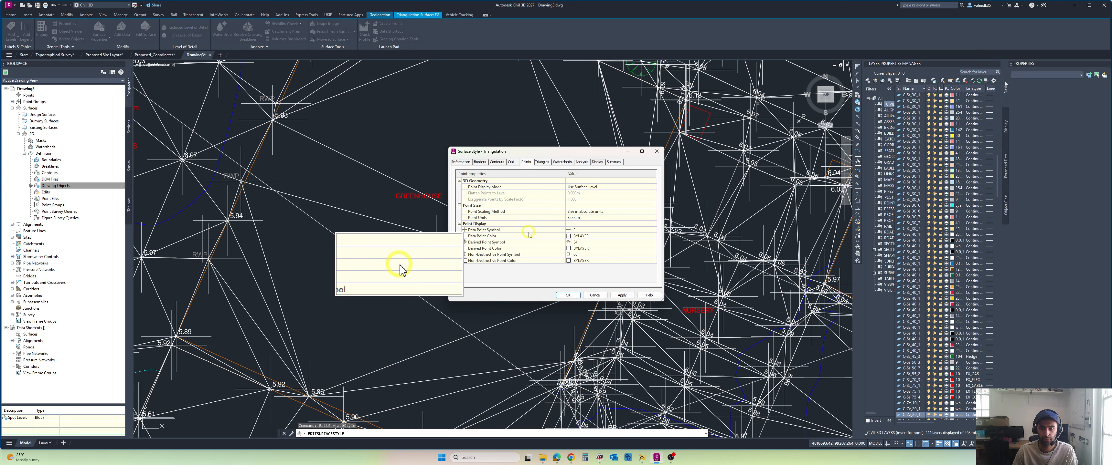
{"action": "type", "text": "1"}
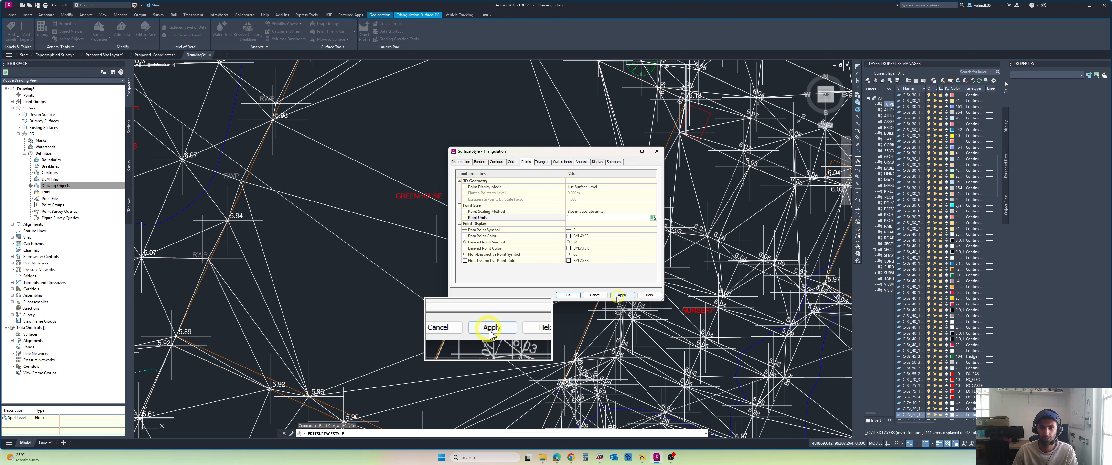
{"action": "left_click", "coordinate": [568, 296]}
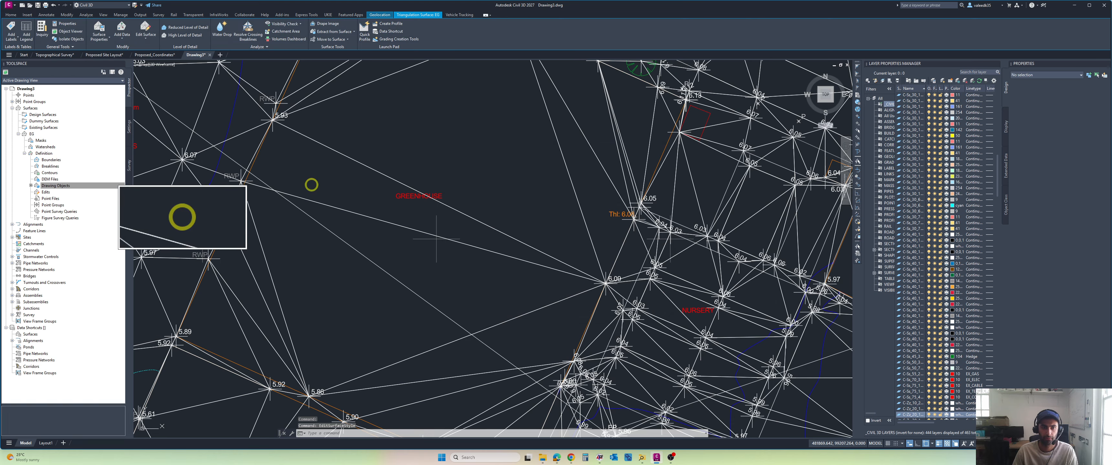
Step: Select the EG surface and examine its downward spikes in a tilted 3D view of the drawing
{"action": "scroll", "coordinate": [311, 181], "scroll_direction": "down", "scroll_amount": 5}
{"action": "scroll", "coordinate": [407, 173], "scroll_direction": "down", "scroll_amount": 3}
{"action": "scroll", "coordinate": [407, 174], "scroll_direction": "up", "scroll_amount": 3}
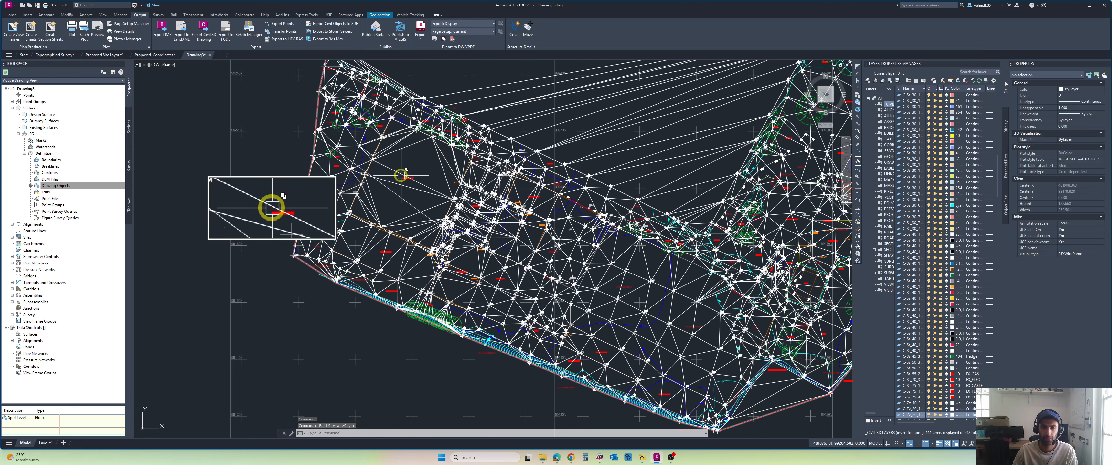
{"action": "left_click", "coordinate": [403, 178]}
{"action": "scroll", "coordinate": [419, 192], "scroll_direction": "down", "scroll_amount": 5}
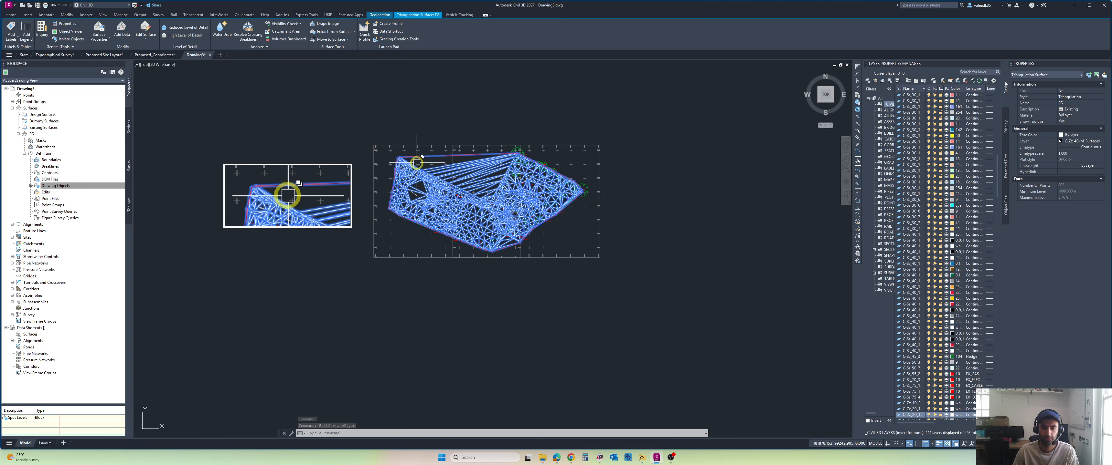
{"action": "middle_click_drag", "start_coordinate": [415, 163], "coordinate": [415, 179]}
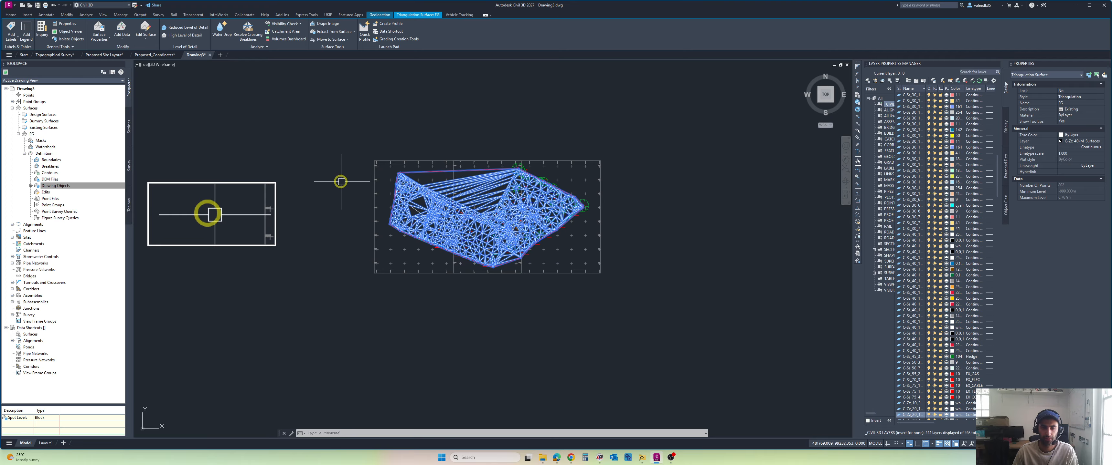
{"action": "middle_click_drag", "start_coordinate": [348, 181], "coordinate": [358, 143], "text": "shift"}
{"action": "scroll", "coordinate": [376, 277], "scroll_direction": "up", "scroll_amount": 2}
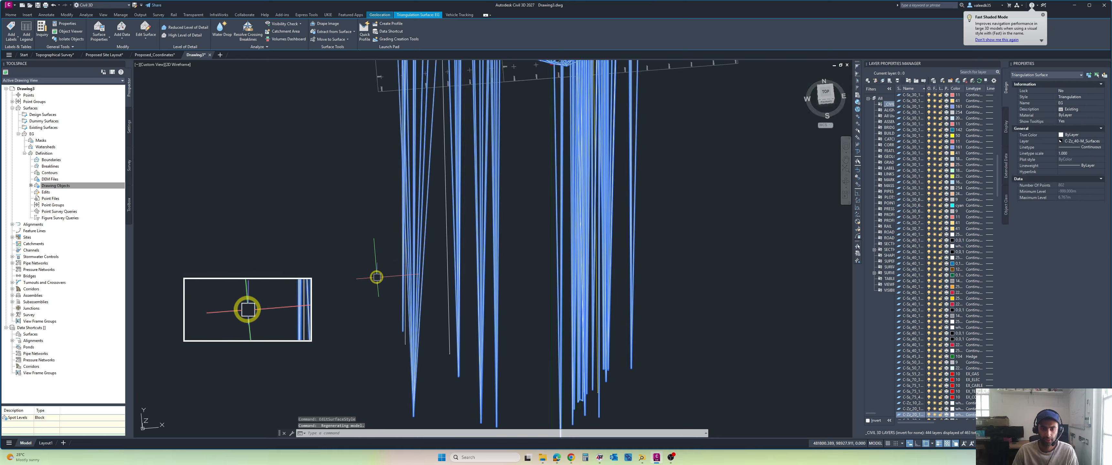
{"action": "middle_click_drag", "start_coordinate": [376, 277], "coordinate": [375, 231]}
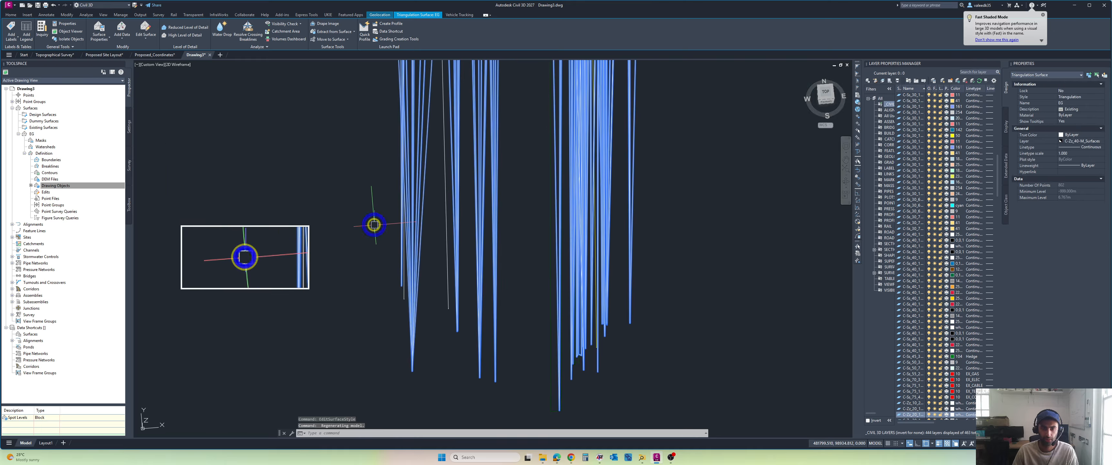
{"action": "left_click", "coordinate": [146, 42]}
{"action": "left_click", "coordinate": [159, 82]}
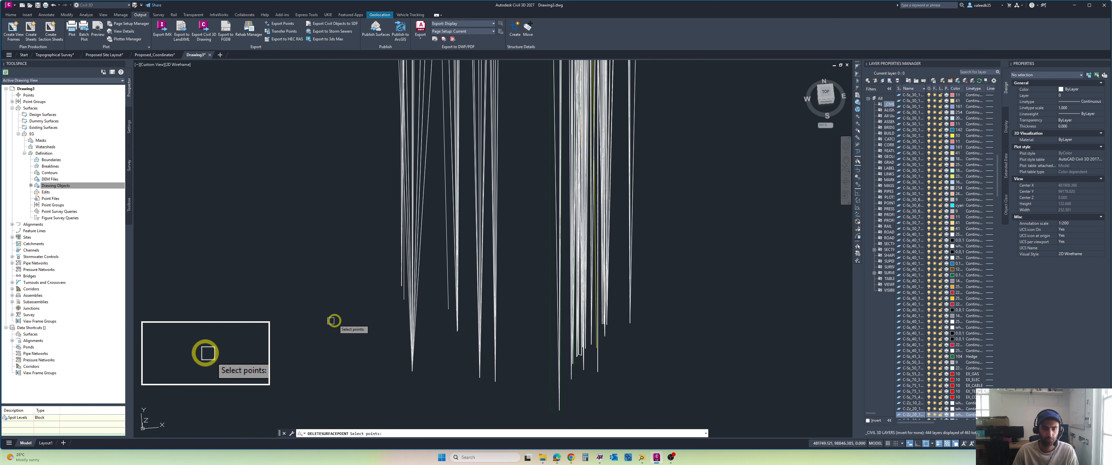
{"action": "left_click", "coordinate": [411, 376]}
{"action": "scroll", "coordinate": [411, 381], "scroll_direction": "up", "scroll_amount": 8}
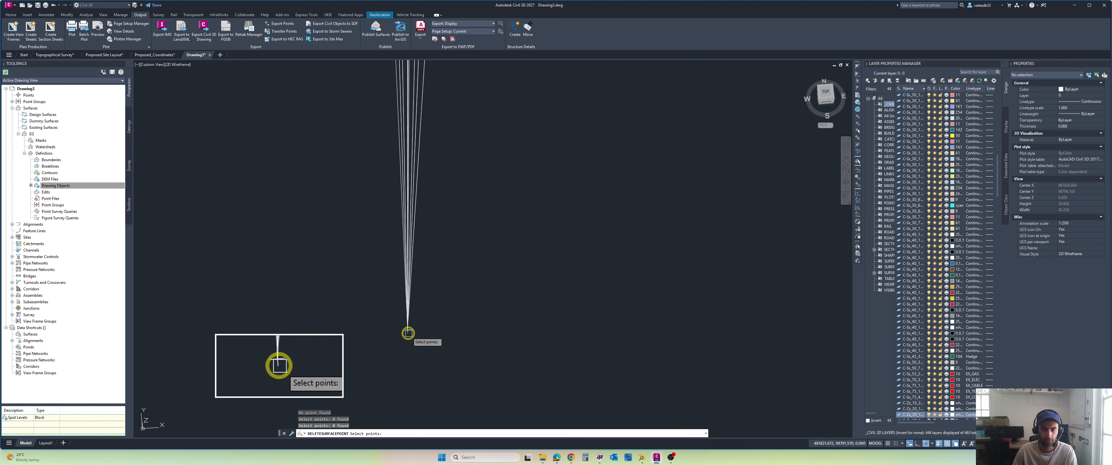
{"action": "left_click", "coordinate": [422, 324]}
{"action": "left_click", "coordinate": [377, 349]}
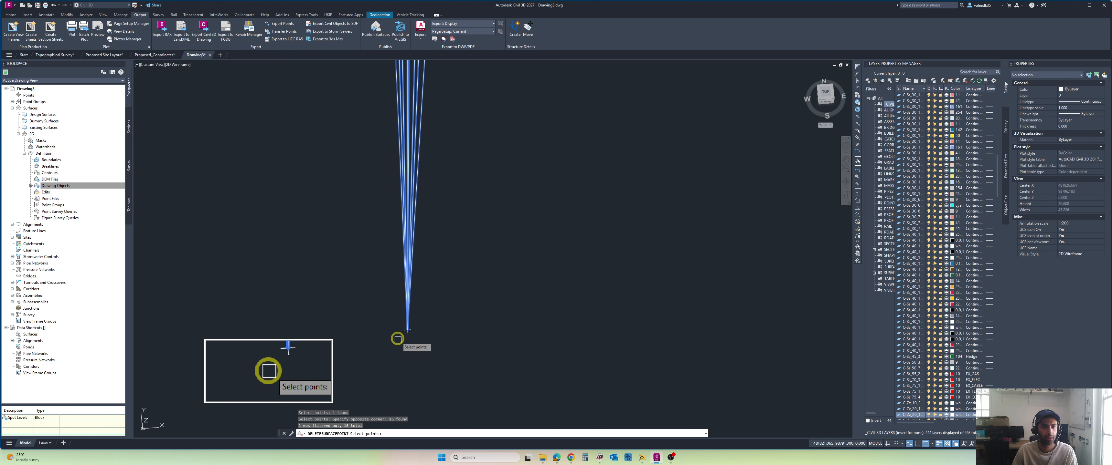
{"action": "key", "text": "Escape"}
Step: Try to delete the EG surface point at the tip of the downward spike with Delete Point
{"action": "left_click", "coordinate": [412, 270]}
{"action": "left_click", "coordinate": [409, 268]}
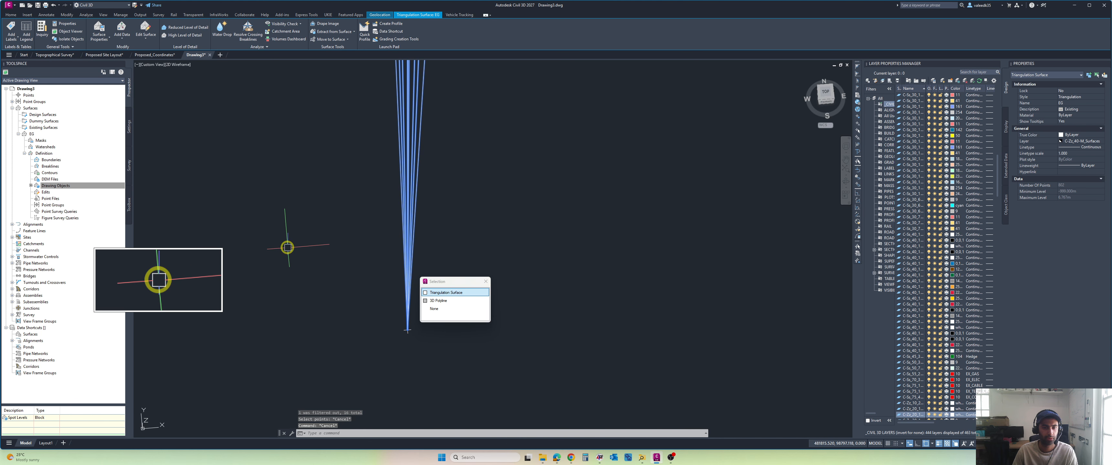
{"action": "left_click", "coordinate": [142, 42]}
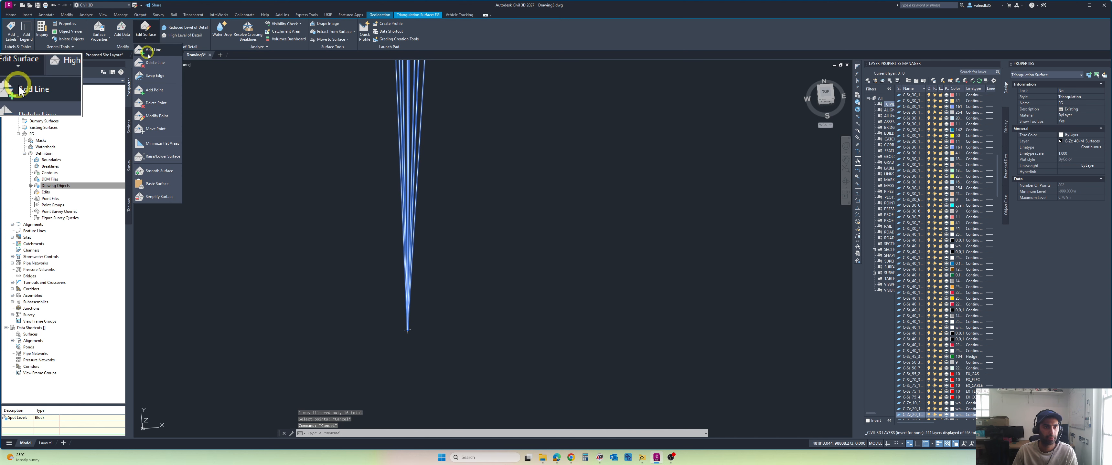
{"action": "left_click", "coordinate": [156, 103]}
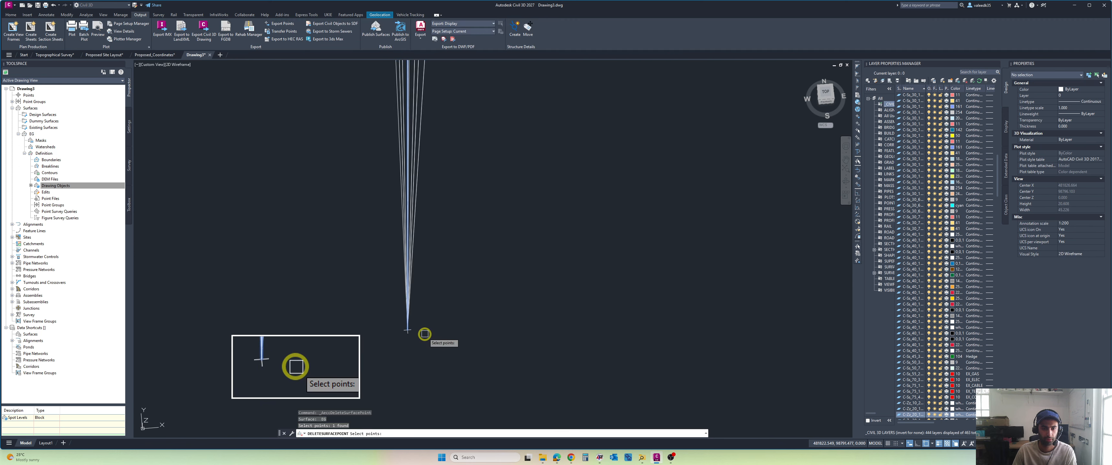
{"action": "scroll", "coordinate": [427, 332], "scroll_direction": "down", "scroll_amount": 9}
{"action": "scroll", "coordinate": [427, 332], "scroll_direction": "up", "scroll_amount": 9}
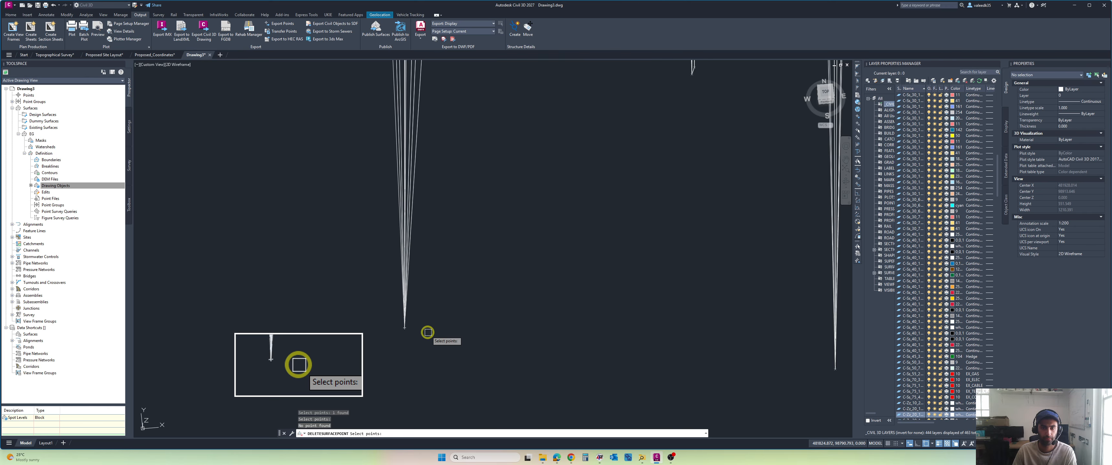
Step: Try to capture the spike's tip with a crossing selection for point deletion, then cancel the command
{"action": "scroll", "coordinate": [374, 318], "scroll_direction": "up", "scroll_amount": 6}
{"action": "left_click", "coordinate": [397, 257]}
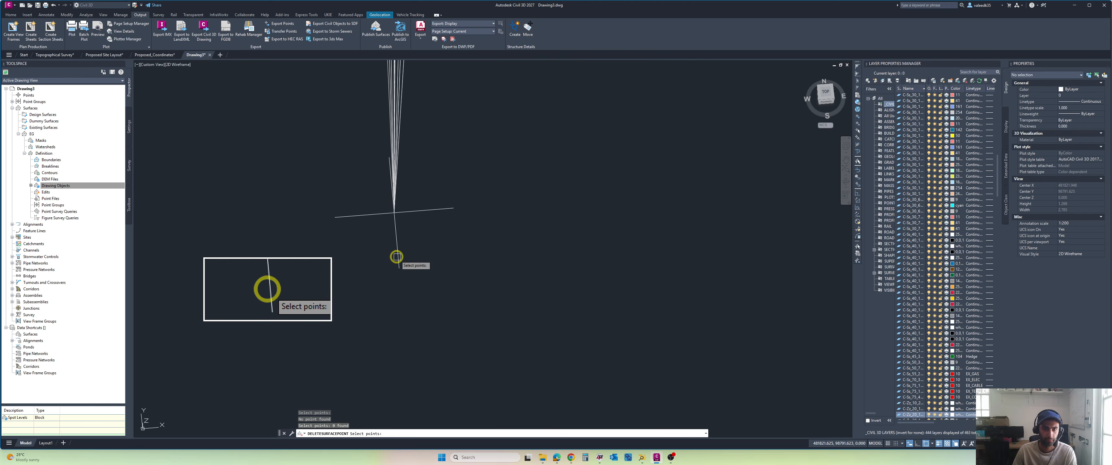
{"action": "left_click", "coordinate": [432, 202]}
{"action": "left_click", "coordinate": [311, 264]}
{"action": "left_click", "coordinate": [441, 180]}
{"action": "left_click", "coordinate": [306, 264]}
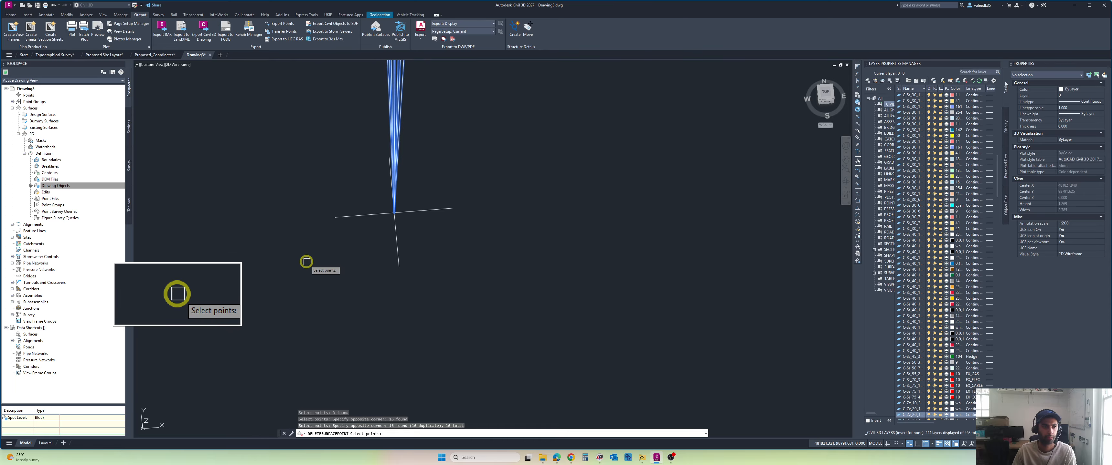
{"action": "key", "text": "Escape"}
{"action": "key", "text": "Escape"}
{"action": "key", "text": "Escape"}
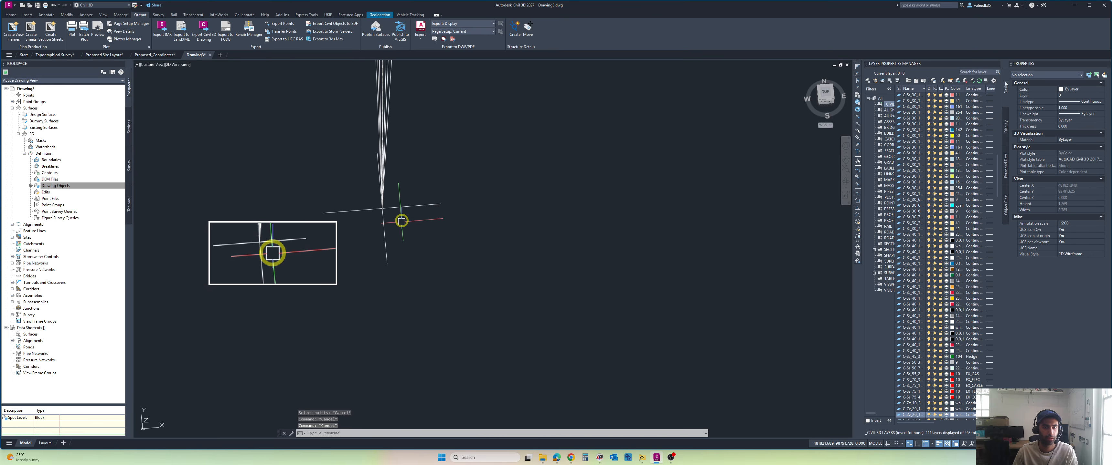
Step: Select the objects at the spike's tip and the EG surface in turn to inspect their properties, then clear the selection
{"action": "left_click", "coordinate": [415, 185]}
{"action": "left_click", "coordinate": [309, 258]}
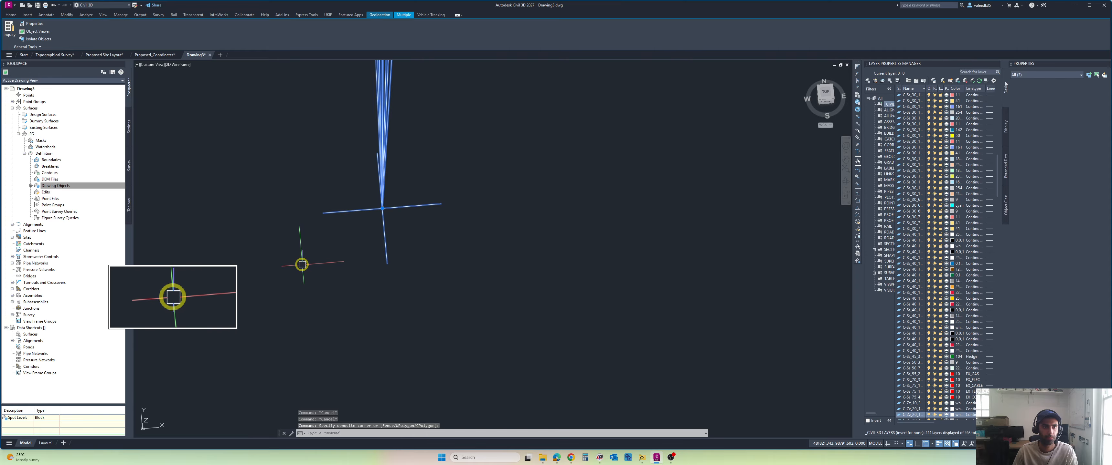
{"action": "key", "text": "Escape"}
{"action": "key", "text": "Escape"}
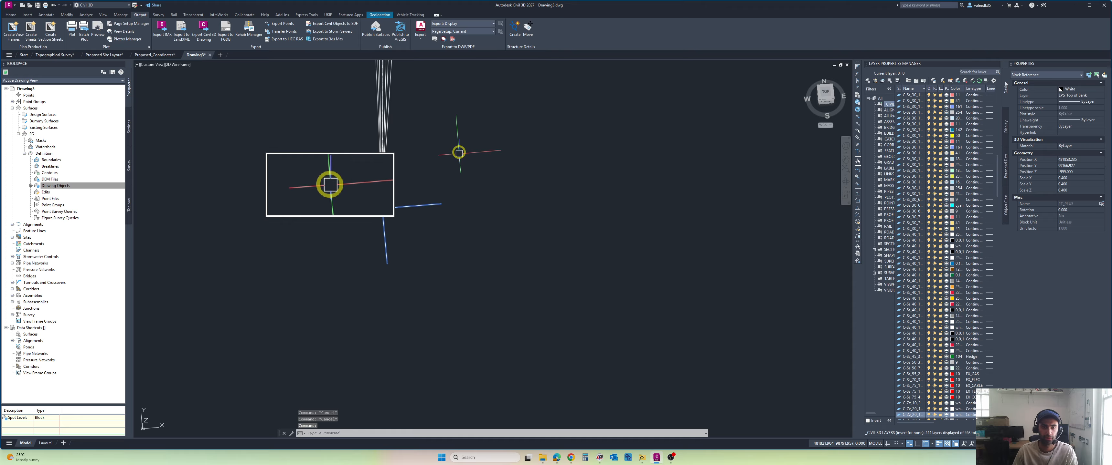
{"action": "left_click", "coordinate": [382, 125]}
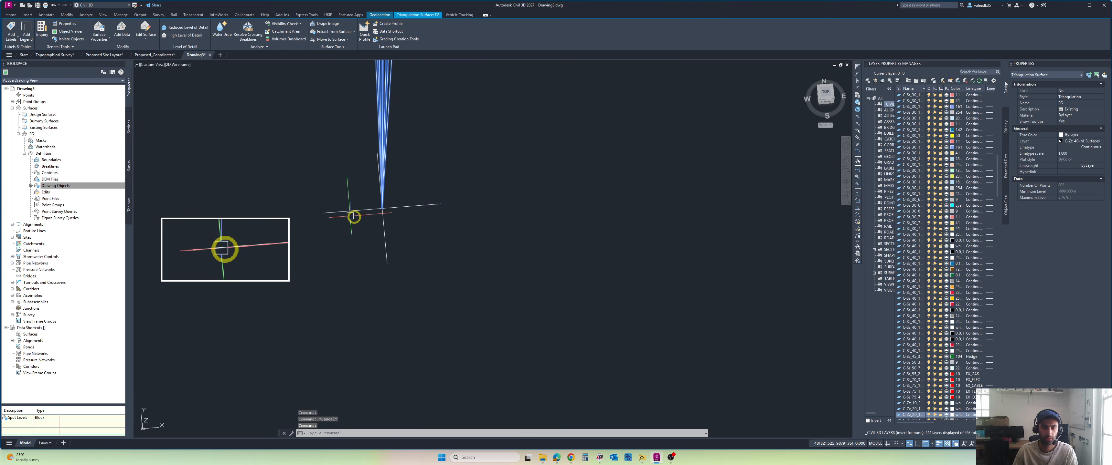
{"action": "scroll", "coordinate": [356, 216], "scroll_direction": "up", "scroll_amount": 5}
{"action": "scroll", "coordinate": [397, 185], "scroll_direction": "up", "scroll_amount": 3}
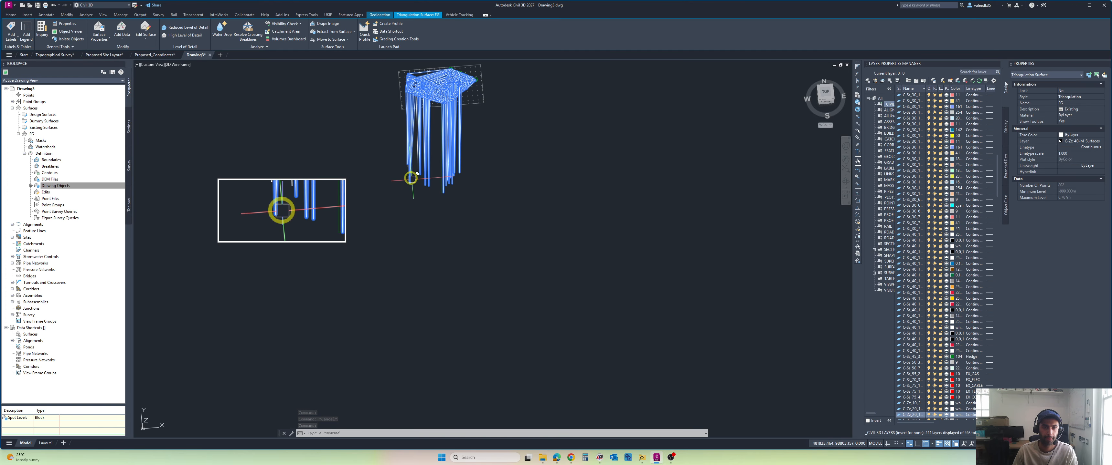
{"action": "key", "text": "Escape"}
Step: Try to delete EG surface points at two neighbouring spike tips with Delete Point, then cancel the command
{"action": "left_click", "coordinate": [396, 164]}
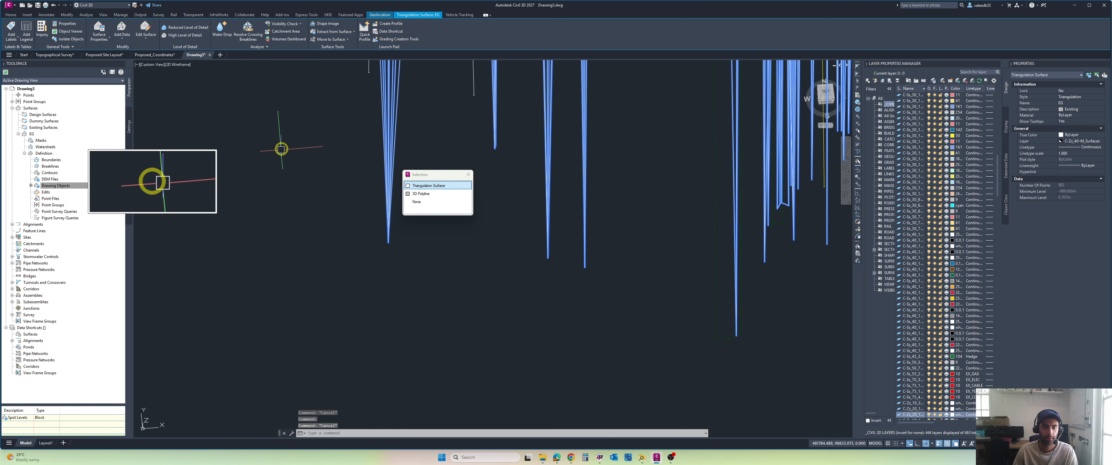
{"action": "left_click", "coordinate": [429, 187]}
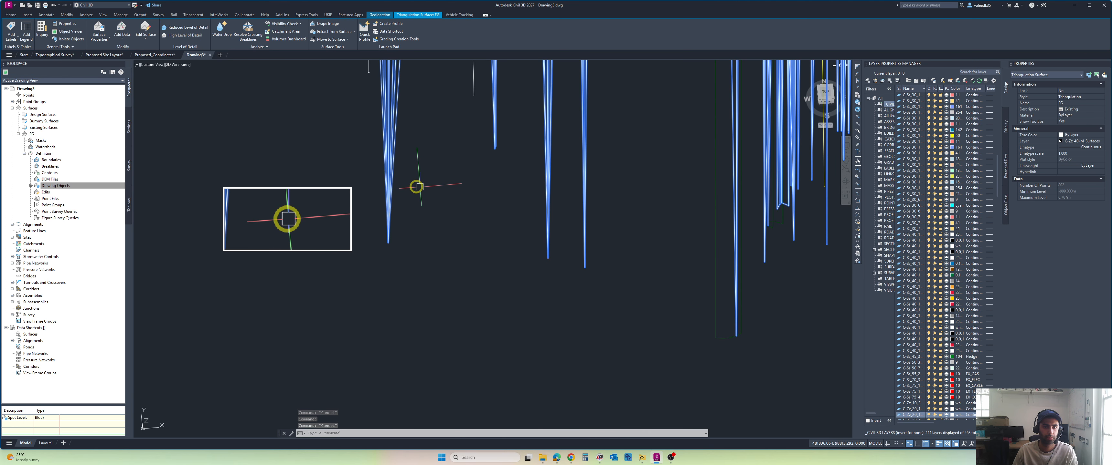
{"action": "left_click", "coordinate": [141, 38]}
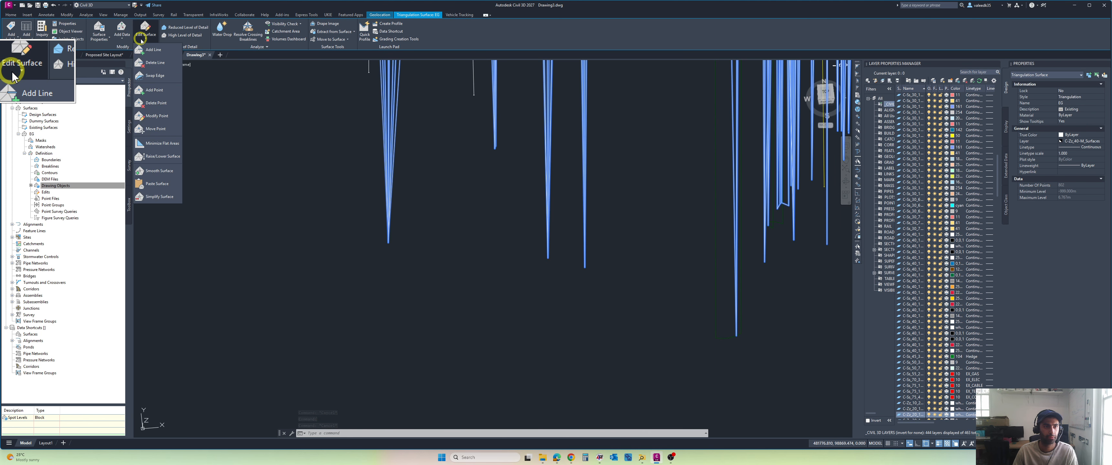
{"action": "left_click", "coordinate": [169, 105]}
{"action": "scroll", "coordinate": [484, 149], "scroll_direction": "up", "scroll_amount": 5}
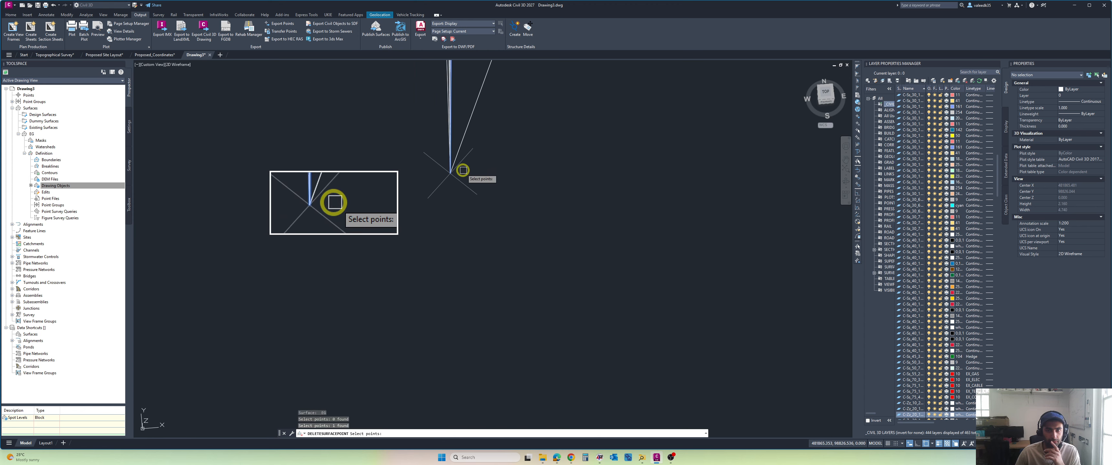
{"action": "scroll", "coordinate": [464, 169], "scroll_direction": "down", "scroll_amount": 3}
{"action": "left_click", "coordinate": [475, 99]}
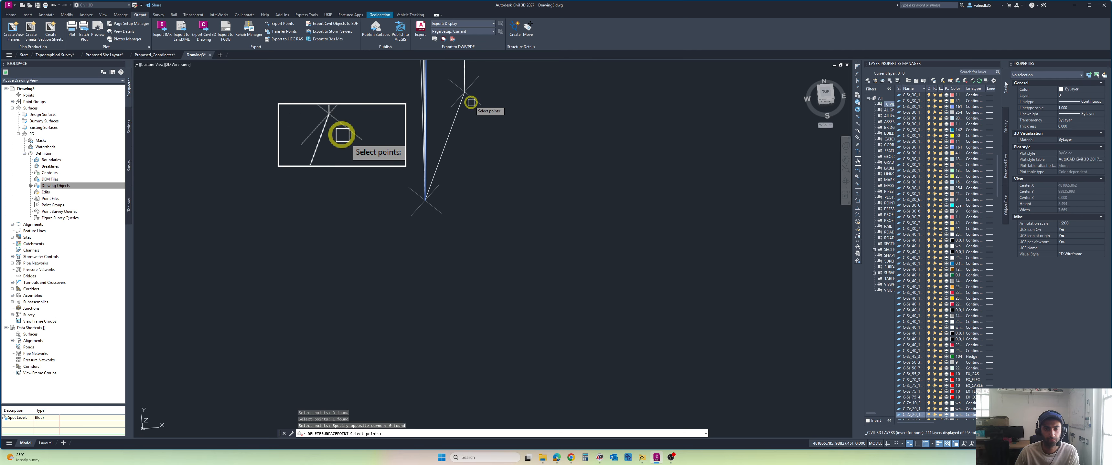
{"action": "left_click", "coordinate": [466, 91]}
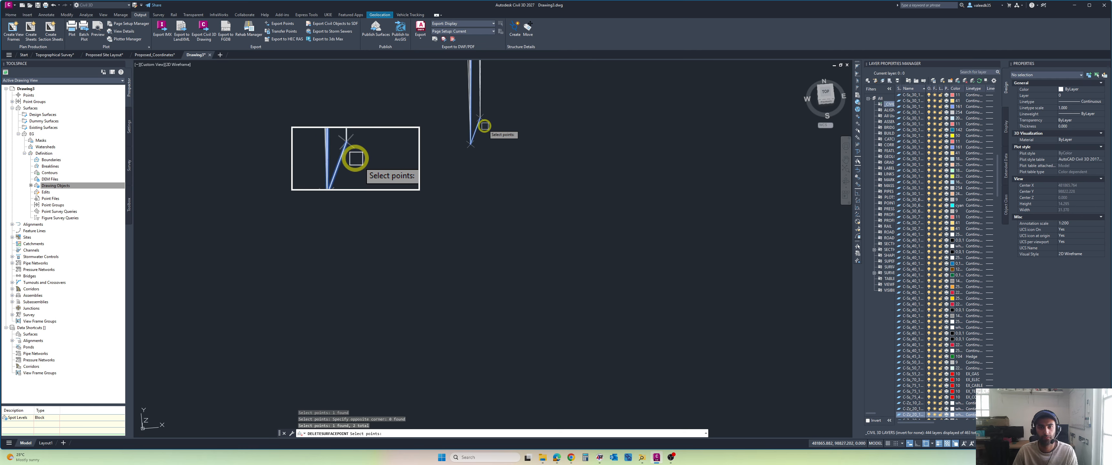
{"action": "key", "text": "Escape"}
Step: Select the survey point block at another spike's tip and every block similar to it
{"action": "scroll", "coordinate": [497, 139], "scroll_direction": "down", "scroll_amount": 10}
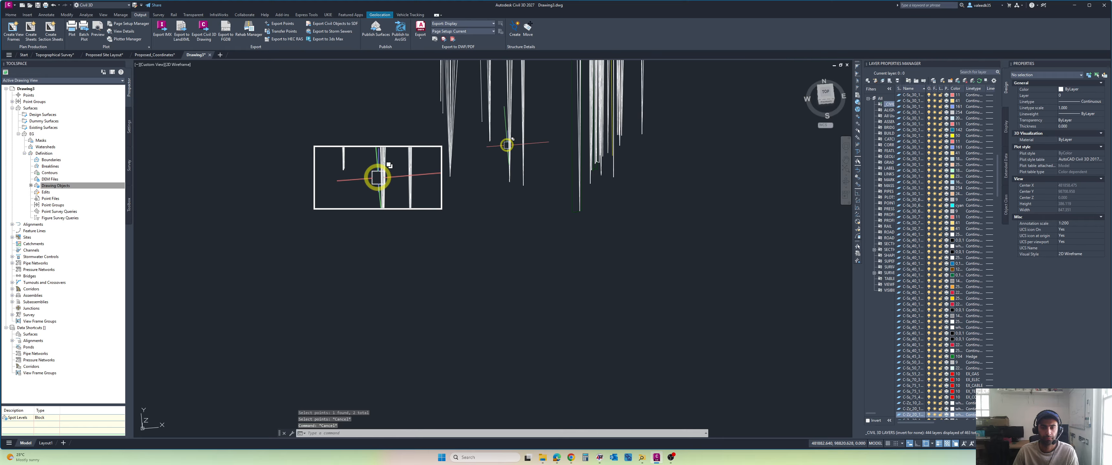
{"action": "scroll", "coordinate": [507, 173], "scroll_direction": "up", "scroll_amount": 8}
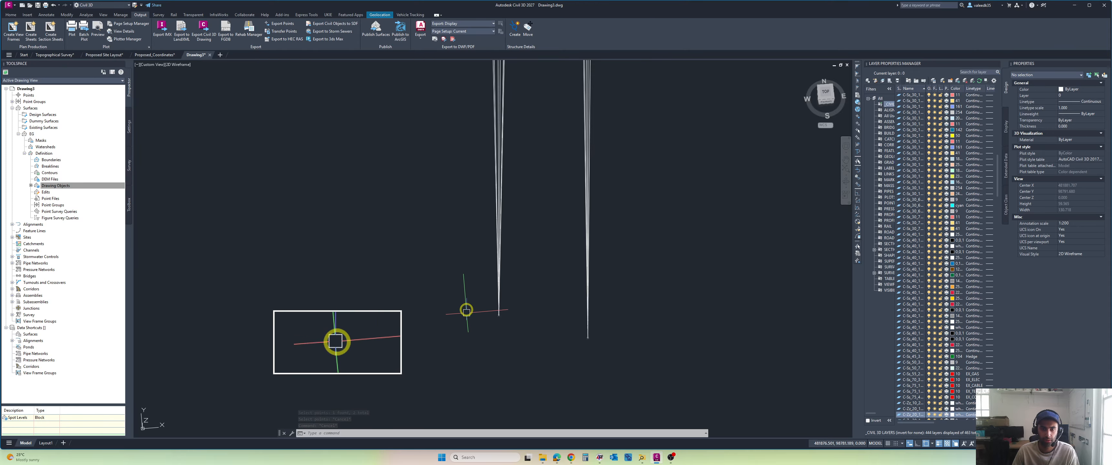
{"action": "scroll", "coordinate": [491, 322], "scroll_direction": "up", "scroll_amount": 9}
{"action": "left_click", "coordinate": [545, 274]}
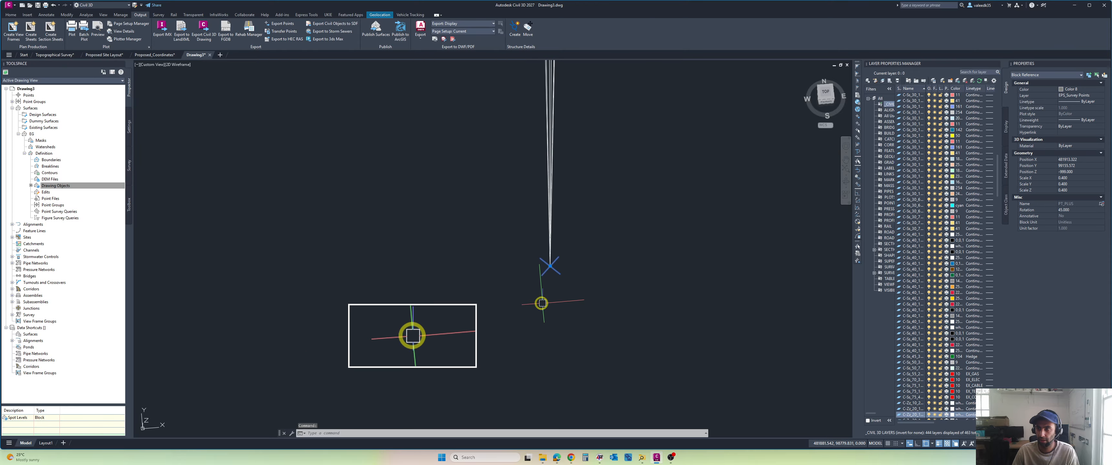
{"action": "scroll", "coordinate": [524, 313], "scroll_direction": "down", "scroll_amount": 5}
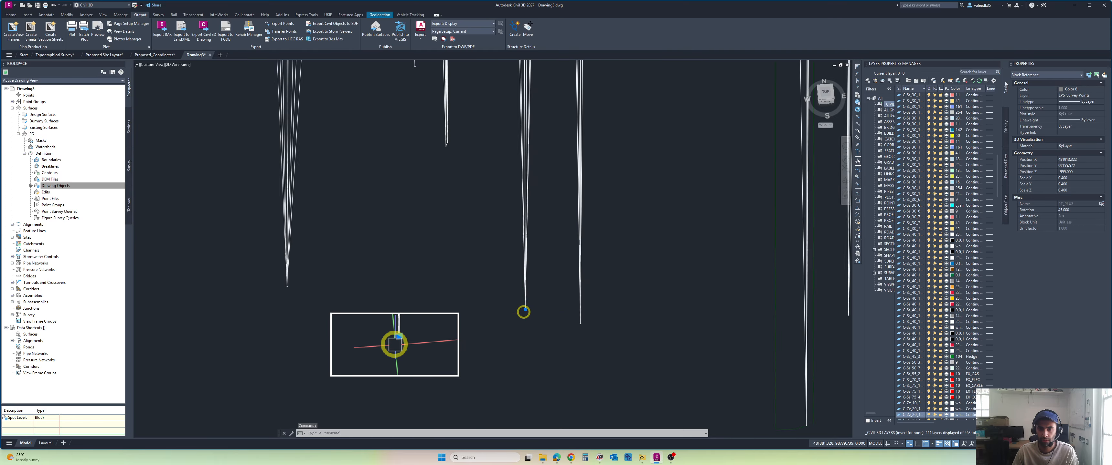
{"action": "type", "text": "SE"}
{"action": "left_click", "coordinate": [512, 343]}
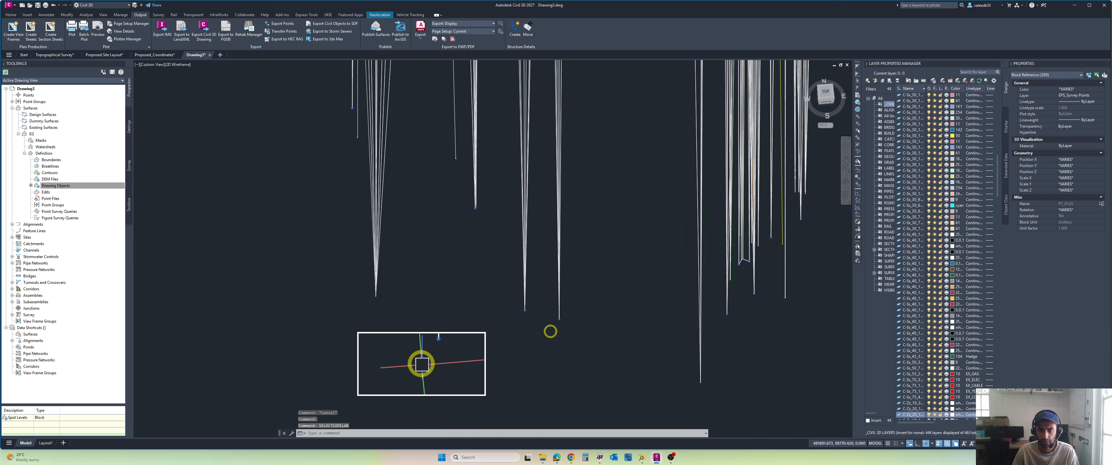
Step: Examine where the selected survey point blocks lie across the EG surface and its spikes, then clear the selection
{"action": "scroll", "coordinate": [551, 331], "scroll_direction": "up", "scroll_amount": 5}
{"action": "scroll", "coordinate": [638, 339], "scroll_direction": "down", "scroll_amount": 10}
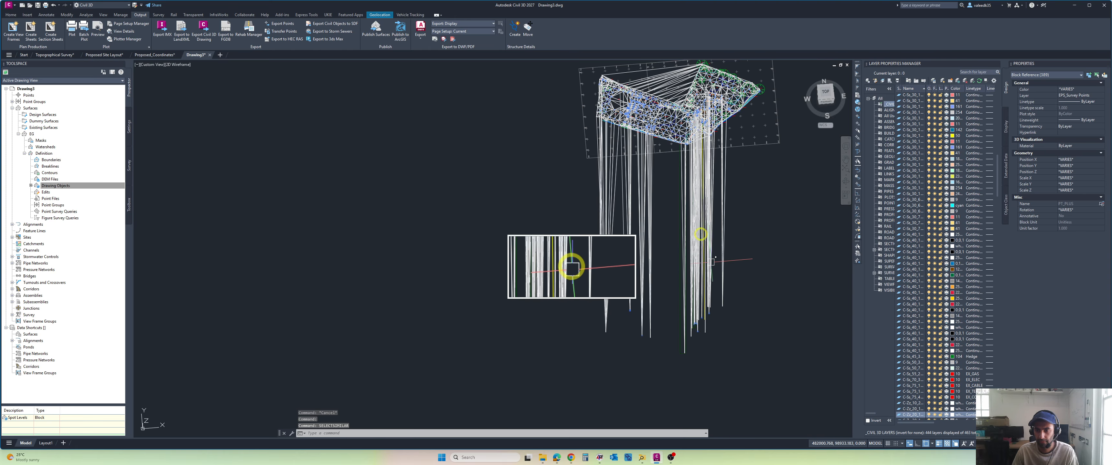
{"action": "scroll", "coordinate": [578, 162], "scroll_direction": "up", "scroll_amount": 6}
{"action": "scroll", "coordinate": [611, 161], "scroll_direction": "up", "scroll_amount": 6}
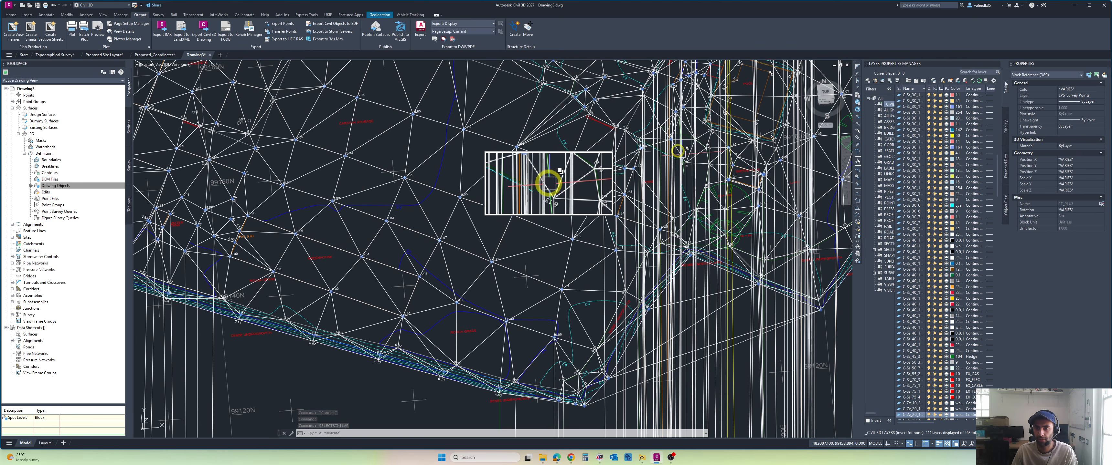
{"action": "scroll", "coordinate": [317, 332], "scroll_direction": "down", "scroll_amount": 10}
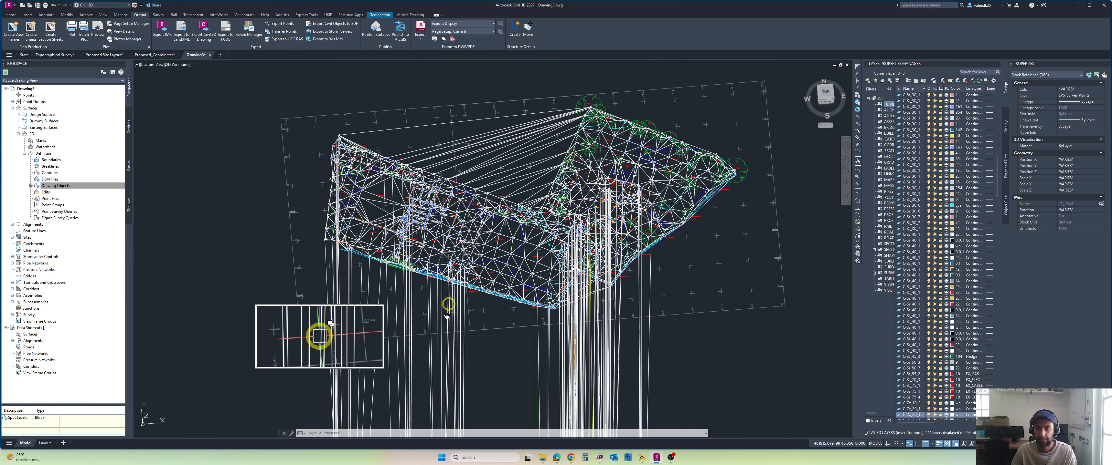
{"action": "scroll", "coordinate": [319, 332], "scroll_direction": "up", "scroll_amount": 4}
{"action": "key", "text": "Escape"}
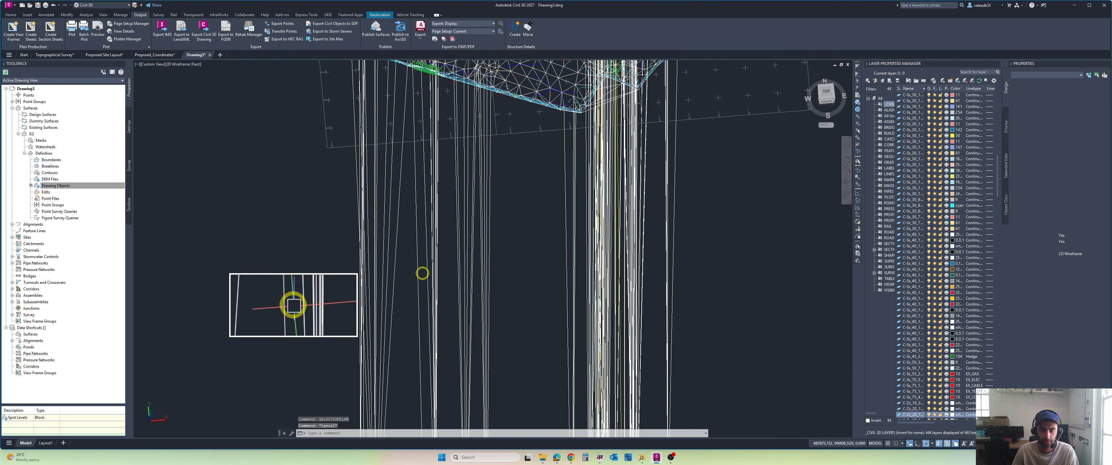
Step: Delete the EPS_Top of Bank block reference at the bottom tip of the downward spike
{"action": "scroll", "coordinate": [424, 256], "scroll_direction": "down", "scroll_amount": 3}
{"action": "middle_click_drag", "start_coordinate": [427, 296], "coordinate": [430, 250]}
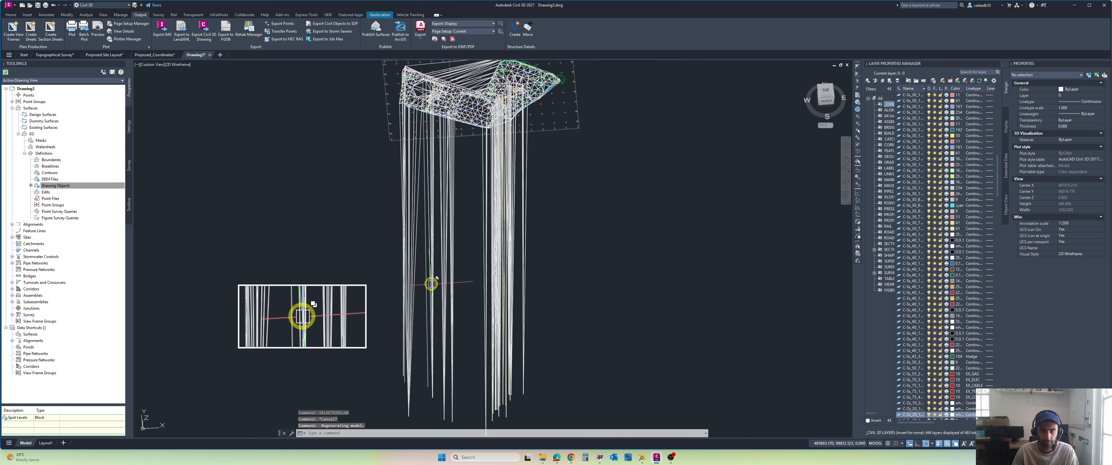
{"action": "scroll", "coordinate": [424, 325], "scroll_direction": "up", "scroll_amount": 2}
{"action": "scroll", "coordinate": [416, 337], "scroll_direction": "up", "scroll_amount": 17}
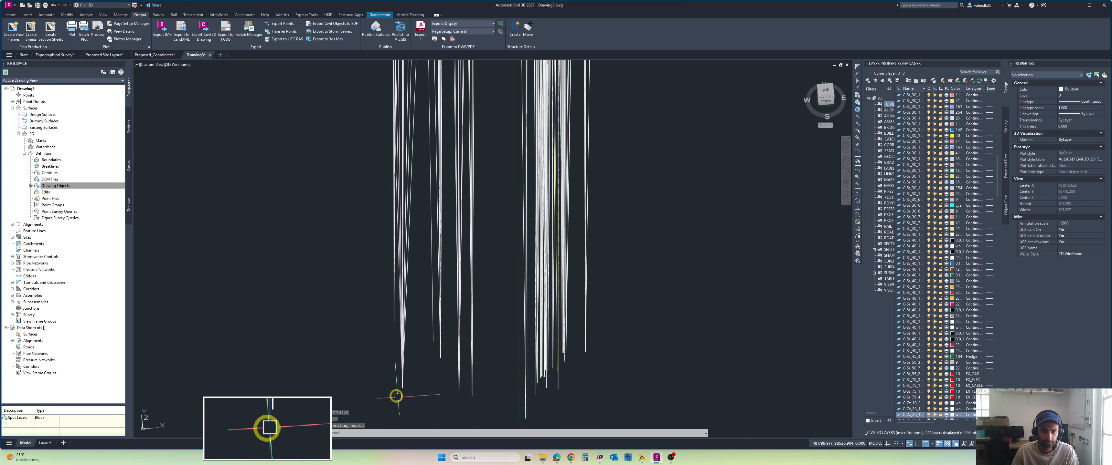
{"action": "middle_click_drag", "start_coordinate": [430, 338], "coordinate": [423, 243]}
{"action": "left_click", "coordinate": [422, 243]}
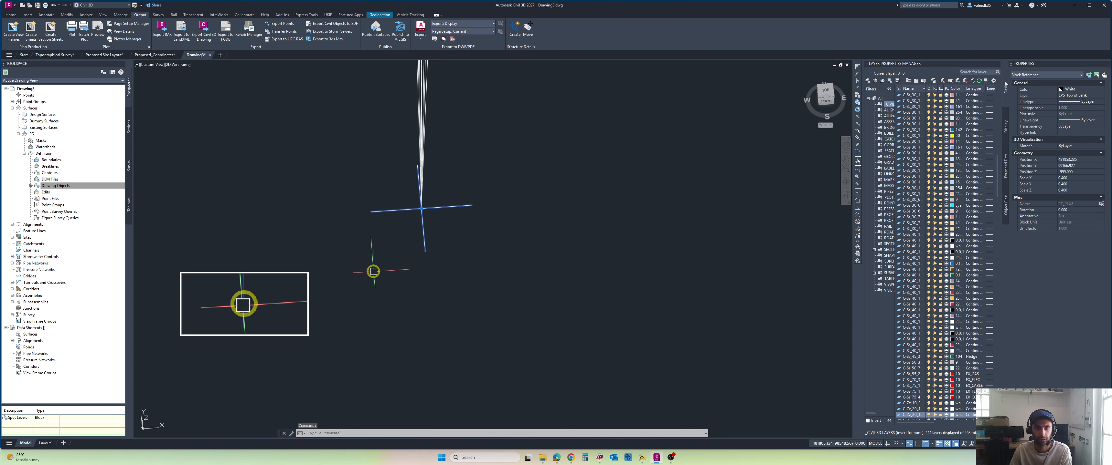
{"action": "key", "text": "Delete"}
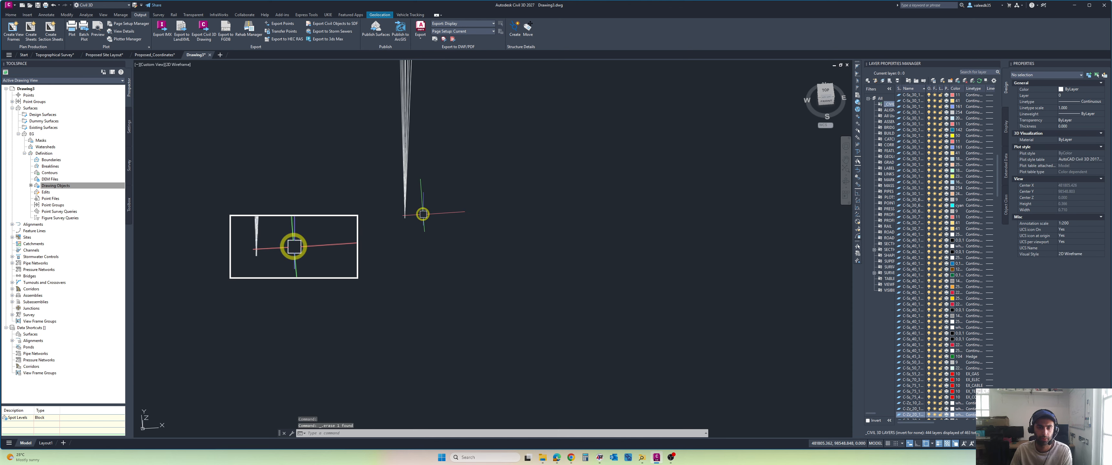
Step: Check which overlapping objects form the spike at the deleted block, starting with the EG surface, then clear the selection
{"action": "left_click", "coordinate": [393, 170]}
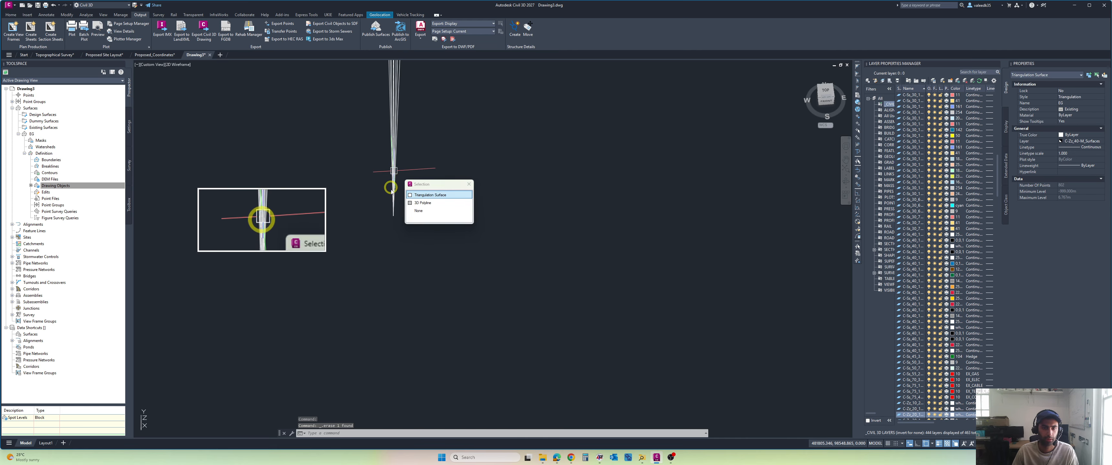
{"action": "left_click", "coordinate": [416, 196]}
{"action": "key", "text": "Escape"}
{"action": "key", "text": "Escape"}
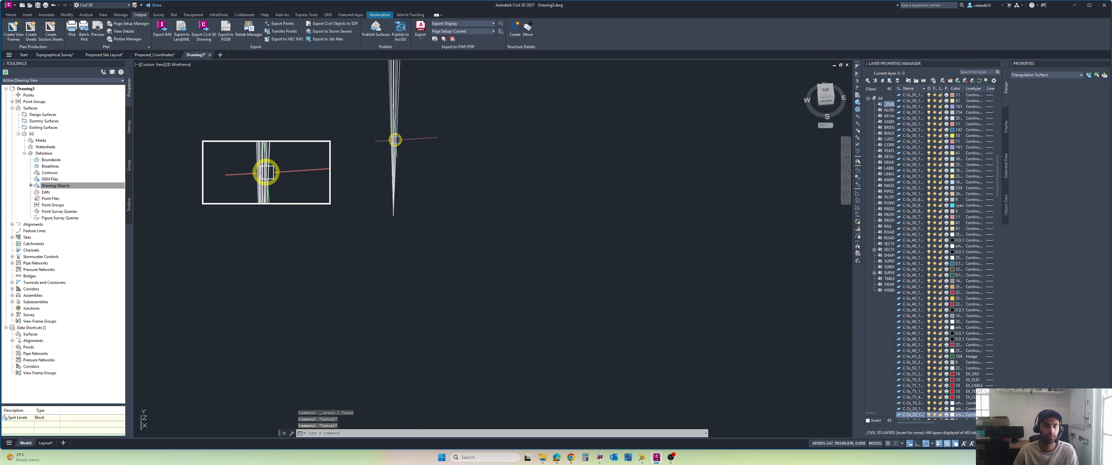
{"action": "left_click", "coordinate": [394, 138]}
{"action": "left_click", "coordinate": [442, 171]}
{"action": "key", "text": "Escape"}
{"action": "key", "text": "Escape"}
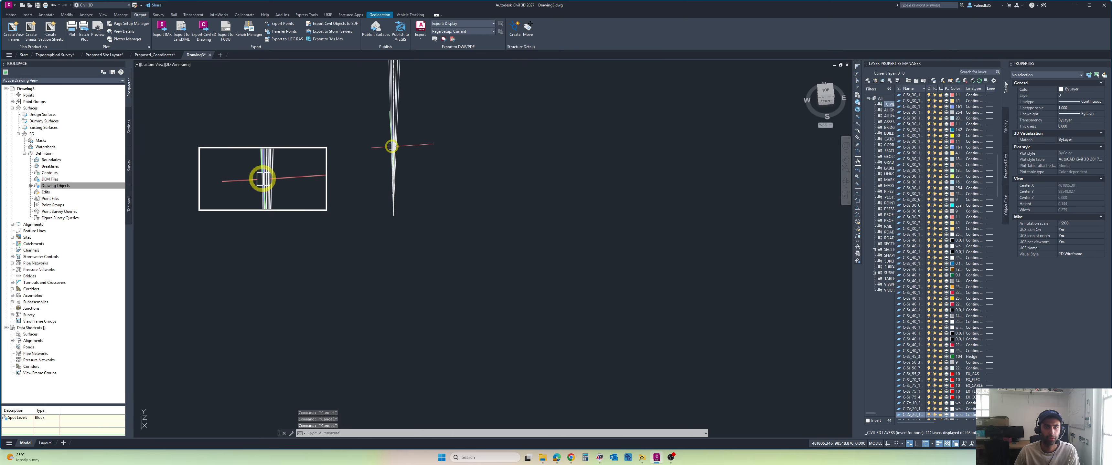
Step: Set the point units in the EG surface's Triangulation style to 2 m
{"action": "left_click", "coordinate": [392, 146]}
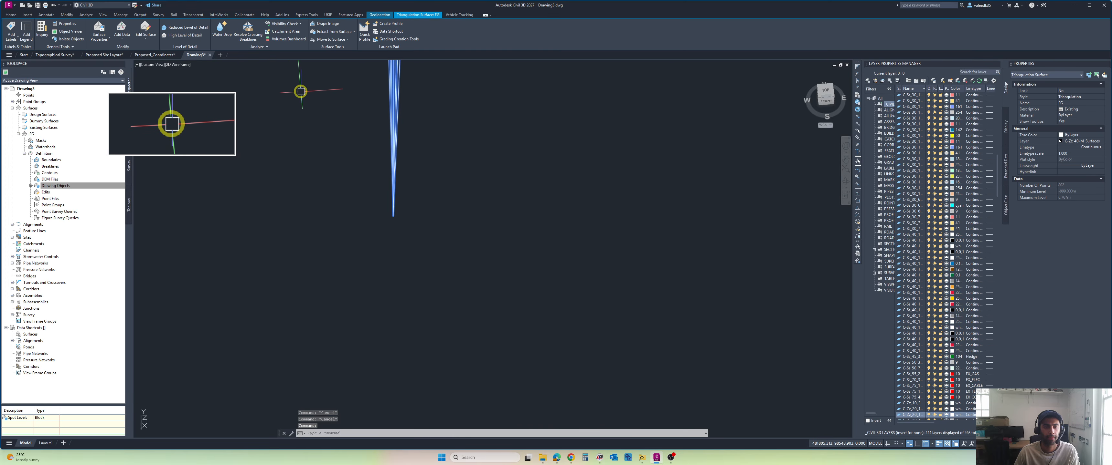
{"action": "right_click", "coordinate": [301, 93]}
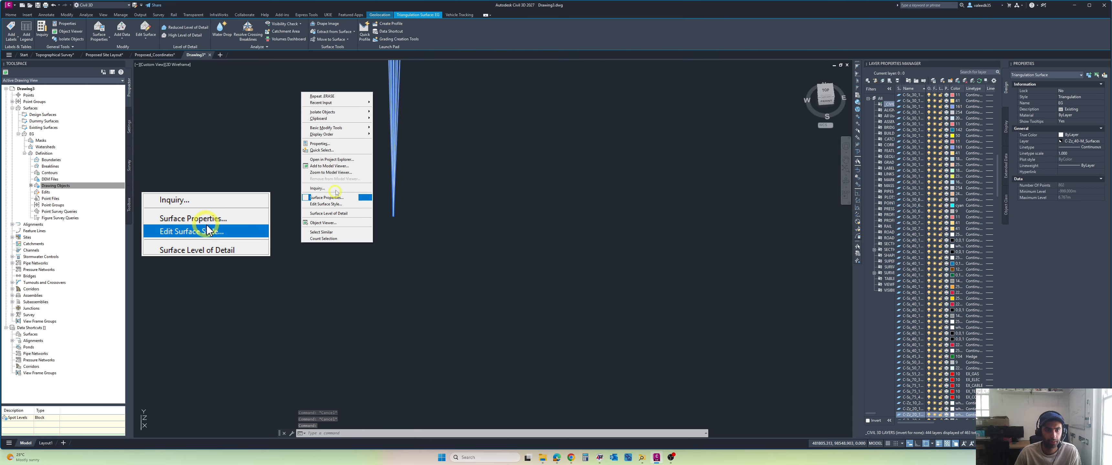
{"action": "left_click", "coordinate": [337, 204]}
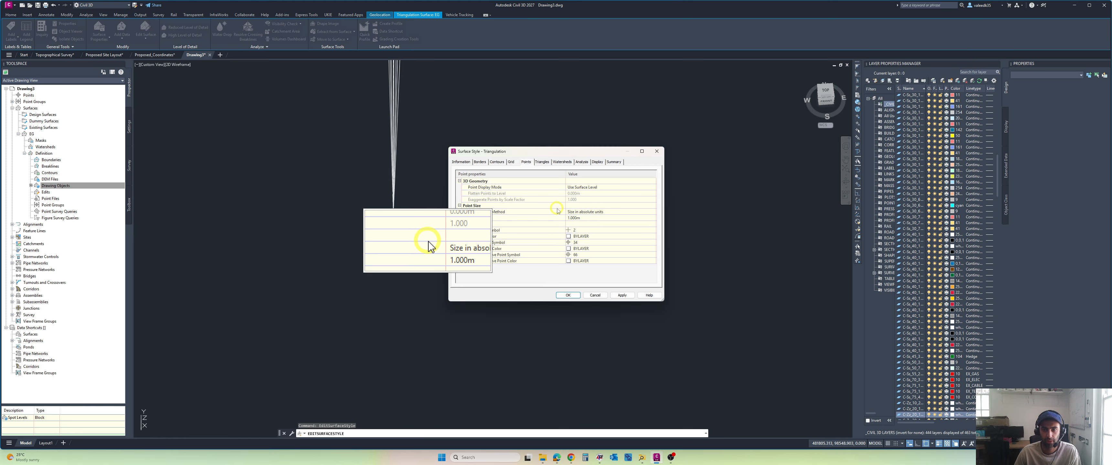
{"action": "type", "text": "2"}
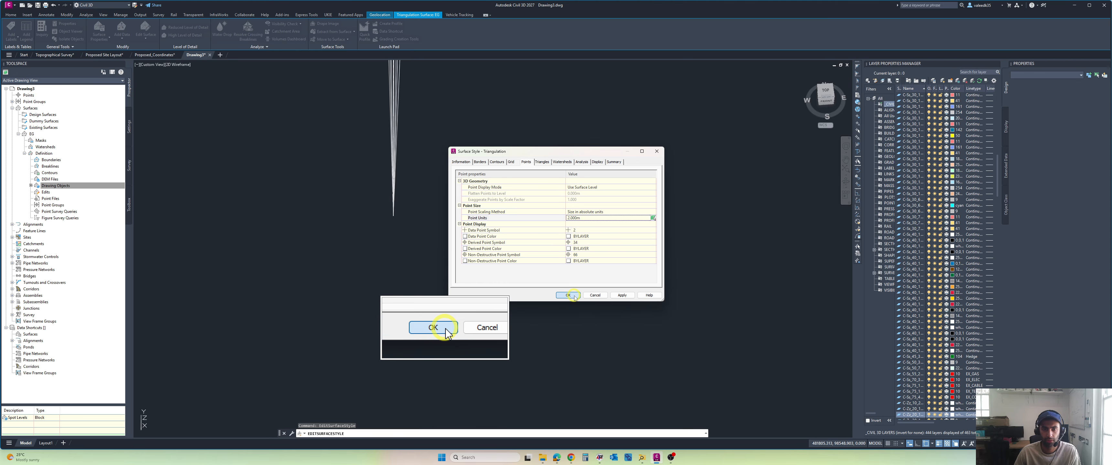
{"action": "left_click", "coordinate": [574, 296]}
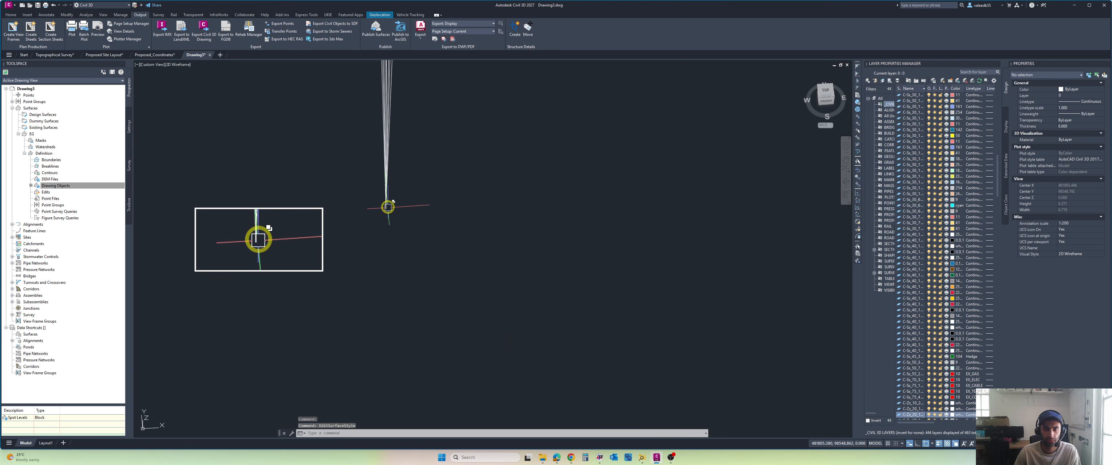
{"action": "mouse_move", "coordinate": [388, 207]}
{"action": "middle_mouse_down"}
{"action": "mouse_move", "coordinate": [464, 219]}
{"action": "mouse_move", "coordinate": [488, 244]}
{"action": "middle_mouse_up"}
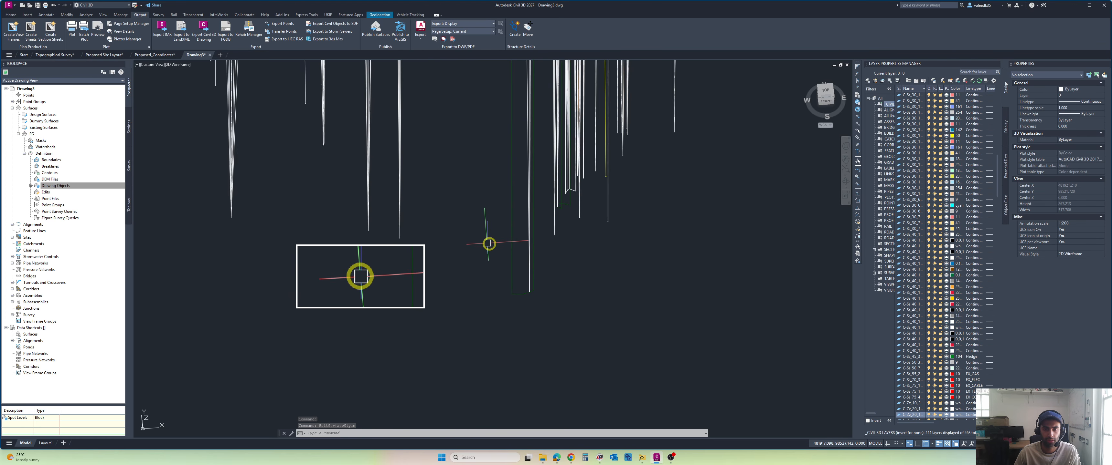
{"action": "scroll", "coordinate": [495, 246], "scroll_direction": "up", "scroll_amount": 3}
{"action": "scroll", "coordinate": [691, 190], "scroll_direction": "up", "scroll_amount": 3}
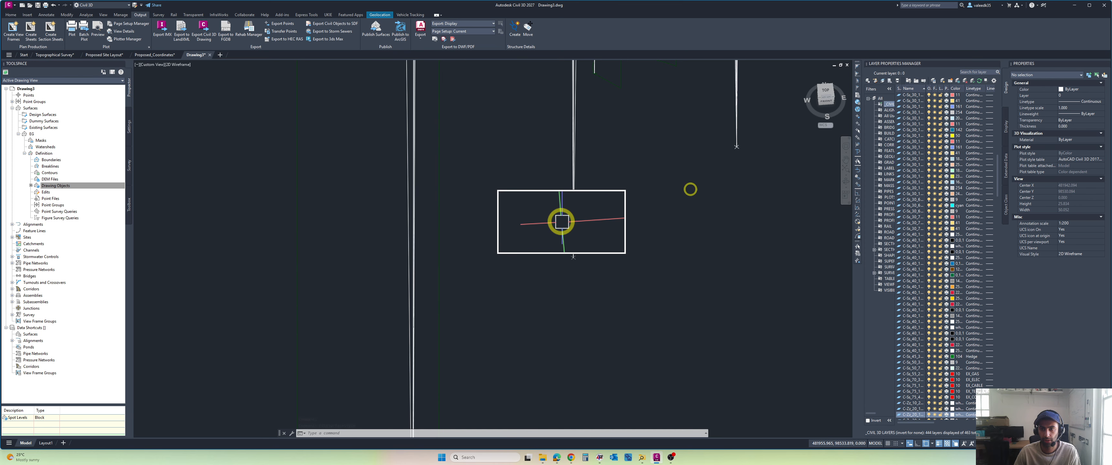
{"action": "mouse_move", "coordinate": [562, 222]}
{"action": "middle_mouse_down"}
{"action": "mouse_move", "coordinate": [422, 248]}
{"action": "mouse_move", "coordinate": [442, 261]}
{"action": "mouse_move", "coordinate": [313, 231]}
{"action": "mouse_move", "coordinate": [296, 241]}
{"action": "middle_mouse_up"}
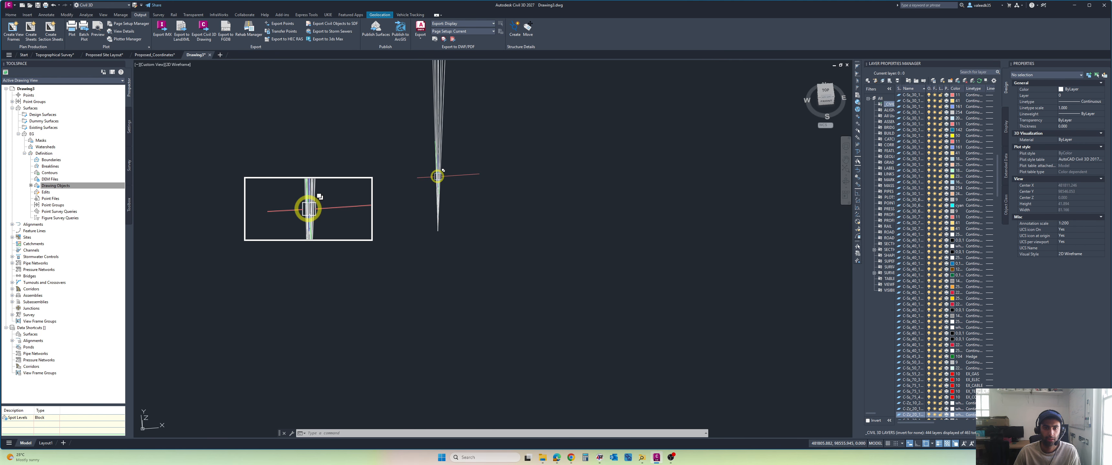
{"action": "left_click", "coordinate": [438, 181]}
{"action": "left_click", "coordinate": [461, 197]}
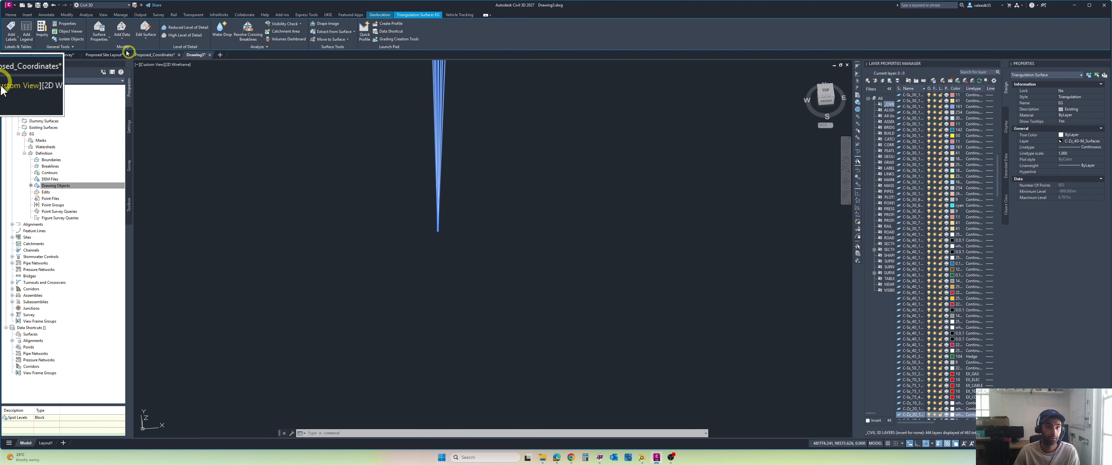
{"action": "left_click", "coordinate": [146, 38]}
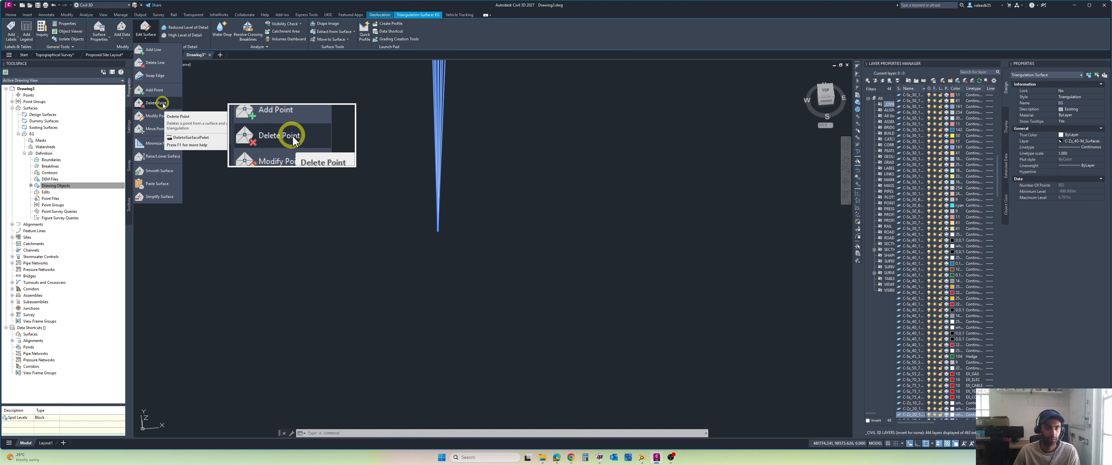
{"action": "left_click", "coordinate": [161, 103]}
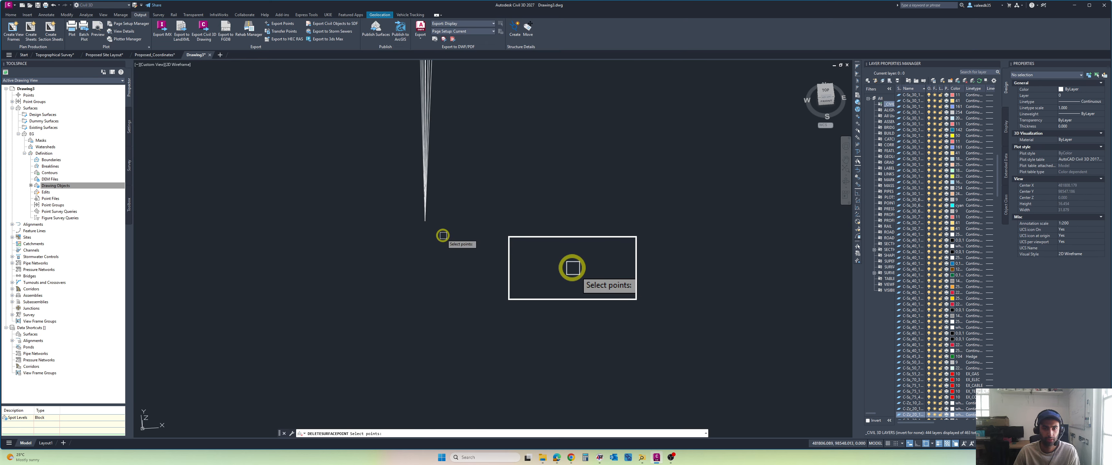
{"action": "key", "text": "Escape"}
{"action": "key", "text": "Escape"}
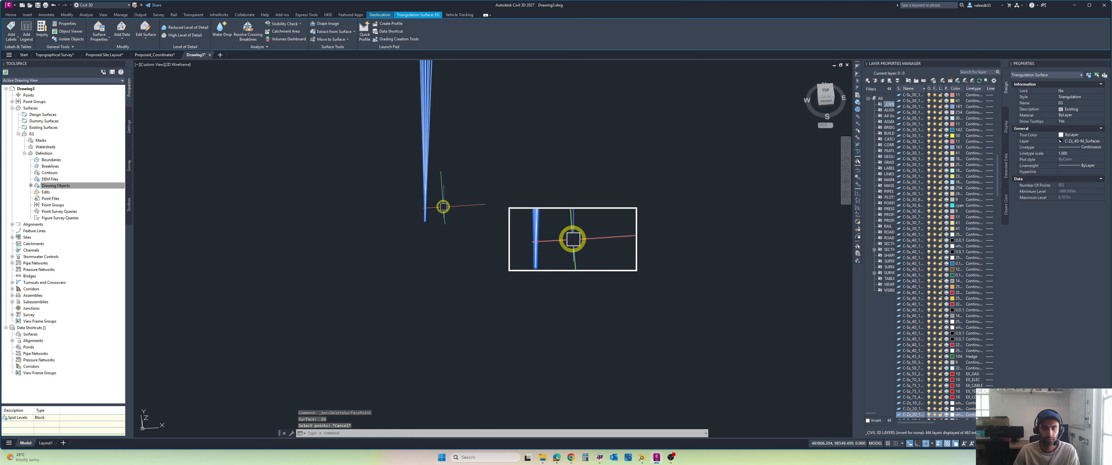
Step: Select the EPS_Survey Points block at a downward spike's tip and locate it in the top view, then clear the selection
{"action": "scroll", "coordinate": [426, 193], "scroll_direction": "down", "scroll_amount": 9}
{"action": "middle_click_drag", "start_coordinate": [425, 199], "coordinate": [456, 247]}
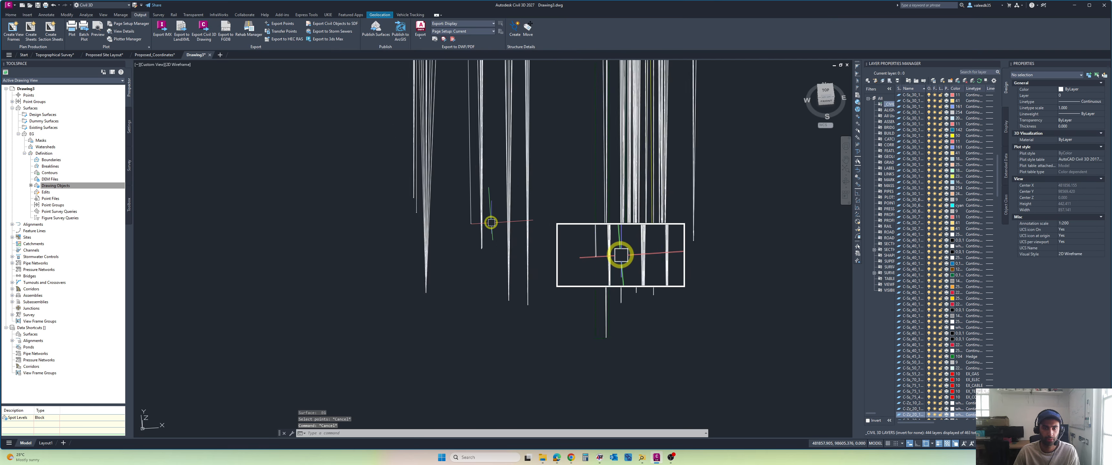
{"action": "scroll", "coordinate": [477, 267], "scroll_direction": "up", "scroll_amount": 9}
{"action": "left_click", "coordinate": [440, 330]}
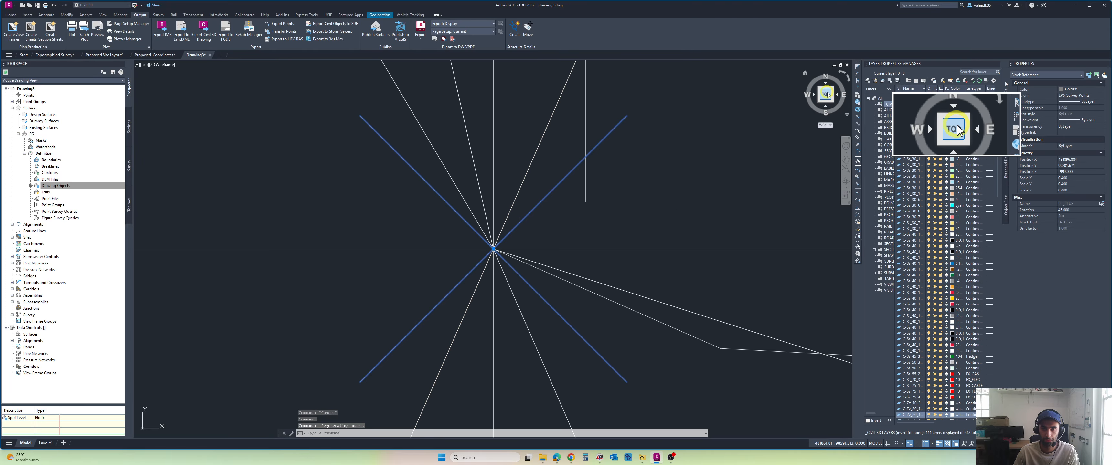
{"action": "scroll", "coordinate": [568, 241], "scroll_direction": "down", "scroll_amount": 10}
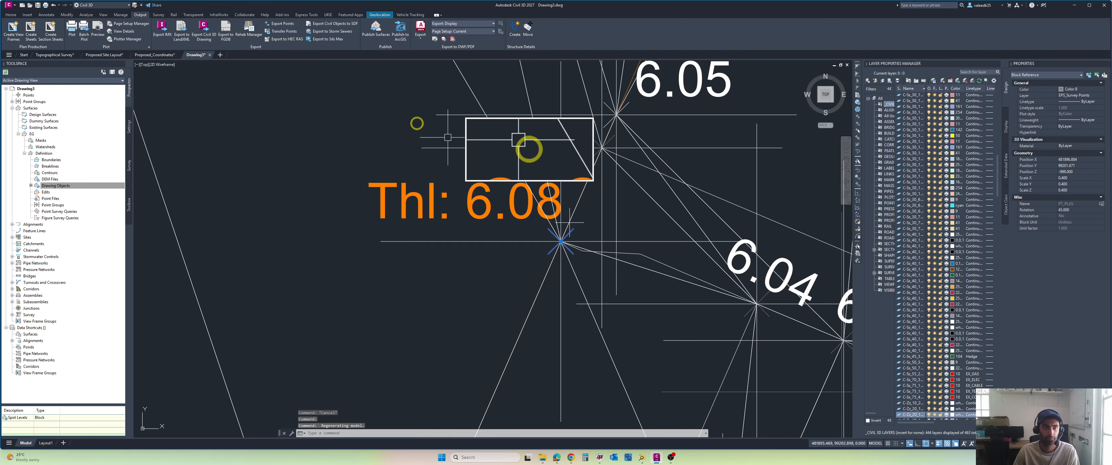
{"action": "scroll", "coordinate": [561, 241], "scroll_direction": "up", "scroll_amount": 8}
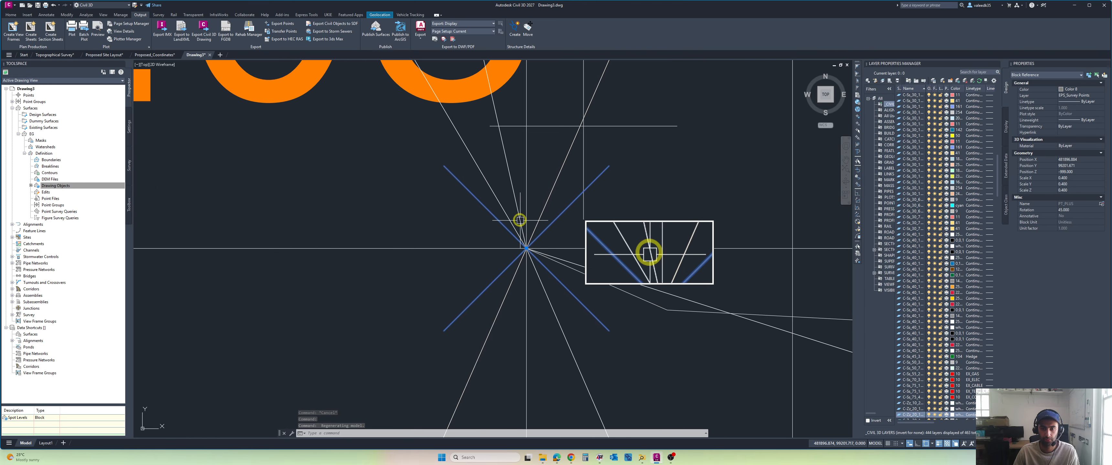
{"action": "key", "text": "Escape"}
Step: Delete the EG surface point at the located survey block below the Thl: 6.08 label, then end Delete Point
{"action": "left_click", "coordinate": [645, 249]}
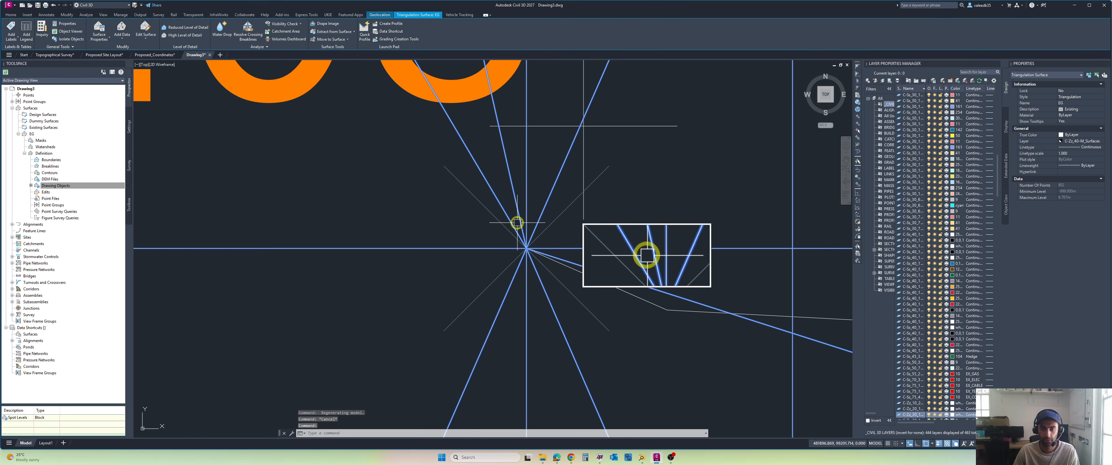
{"action": "left_click", "coordinate": [124, 40]}
{"action": "left_click", "coordinate": [166, 105]}
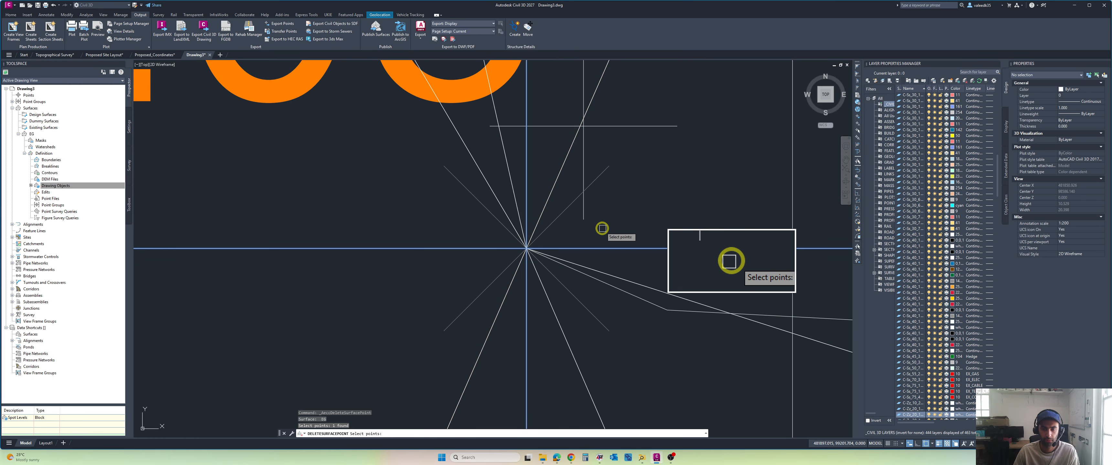
{"action": "scroll", "coordinate": [602, 228], "scroll_direction": "up", "scroll_amount": 2}
{"action": "key", "text": "Return"}
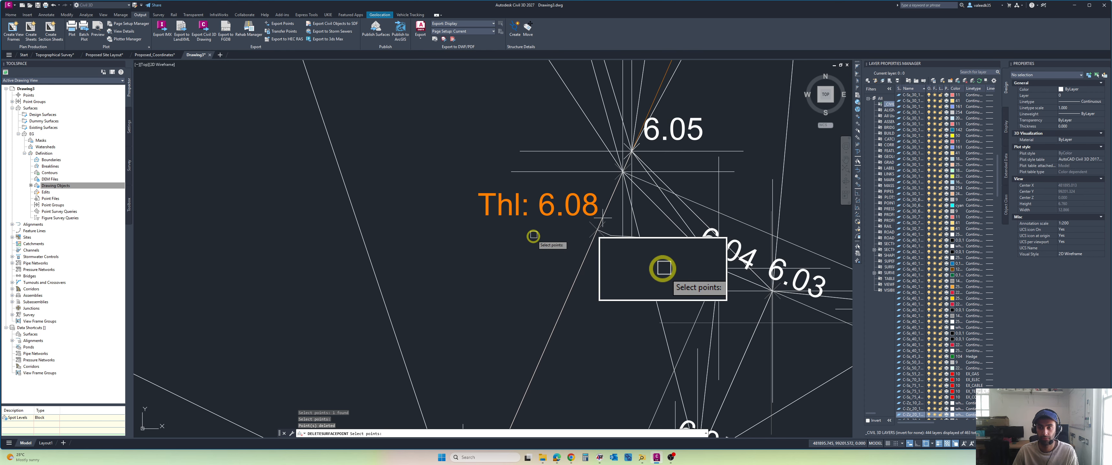
{"action": "key", "text": "Escape"}
Step: Inspect the EPS_Roads 3D polyline and the block at its lower end beside the remaining spikes, then clear the selection
{"action": "scroll", "coordinate": [529, 240], "scroll_direction": "down", "scroll_amount": 3}
{"action": "middle_click_drag", "start_coordinate": [524, 246], "coordinate": [550, 229], "text": "shift"}
{"action": "scroll", "coordinate": [551, 229], "scroll_direction": "up", "scroll_amount": 2}
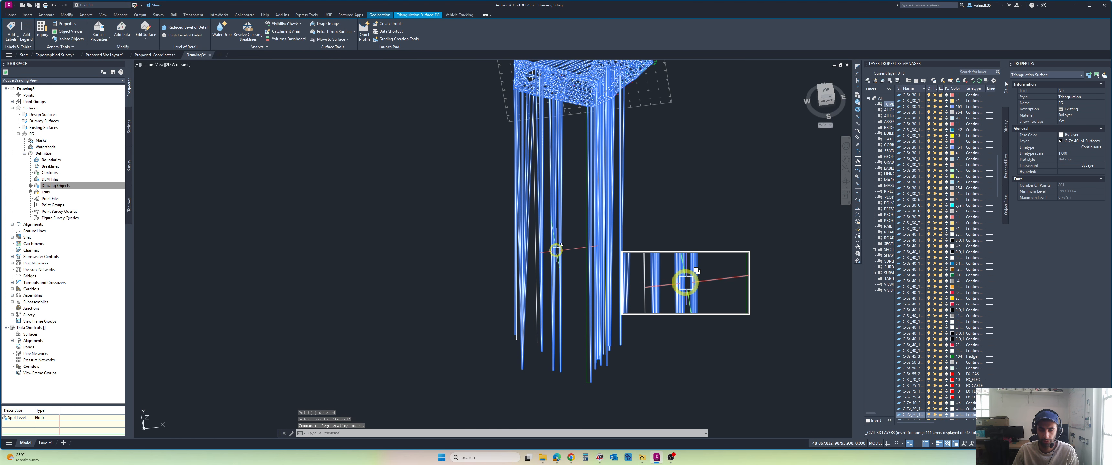
{"action": "scroll", "coordinate": [546, 355], "scroll_direction": "up", "scroll_amount": 3}
{"action": "scroll", "coordinate": [504, 378], "scroll_direction": "up", "scroll_amount": 2}
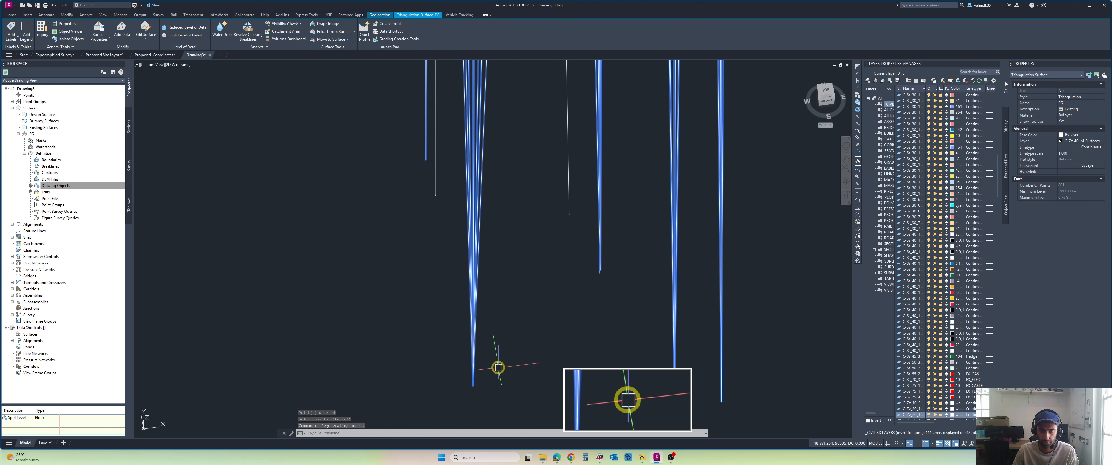
{"action": "key", "text": "Escape"}
{"action": "scroll", "coordinate": [434, 181], "scroll_direction": "up", "scroll_amount": 2}
{"action": "left_click", "coordinate": [434, 180]}
{"action": "scroll", "coordinate": [441, 204], "scroll_direction": "up", "scroll_amount": 3}
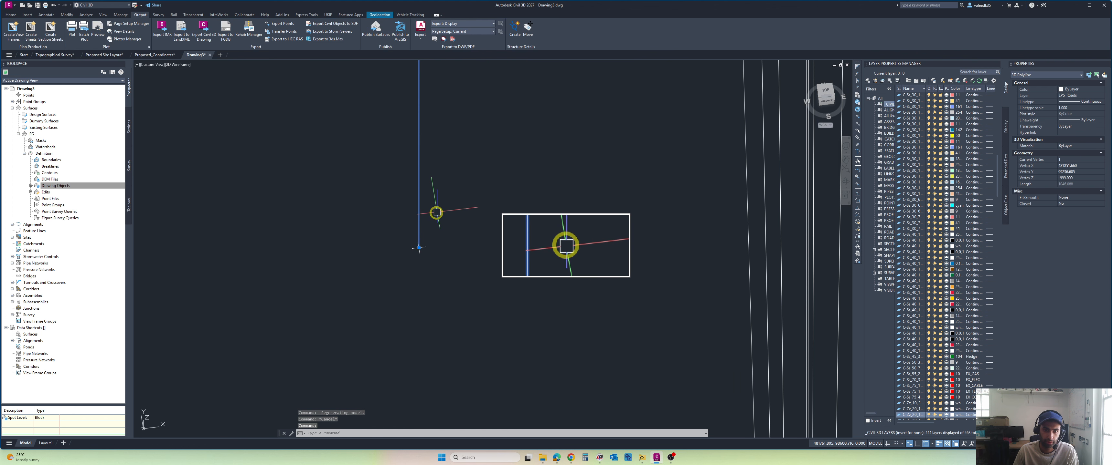
{"action": "key", "text": "Escape"}
{"action": "left_click", "coordinate": [420, 251]}
{"action": "scroll", "coordinate": [456, 261], "scroll_direction": "down", "scroll_amount": 4}
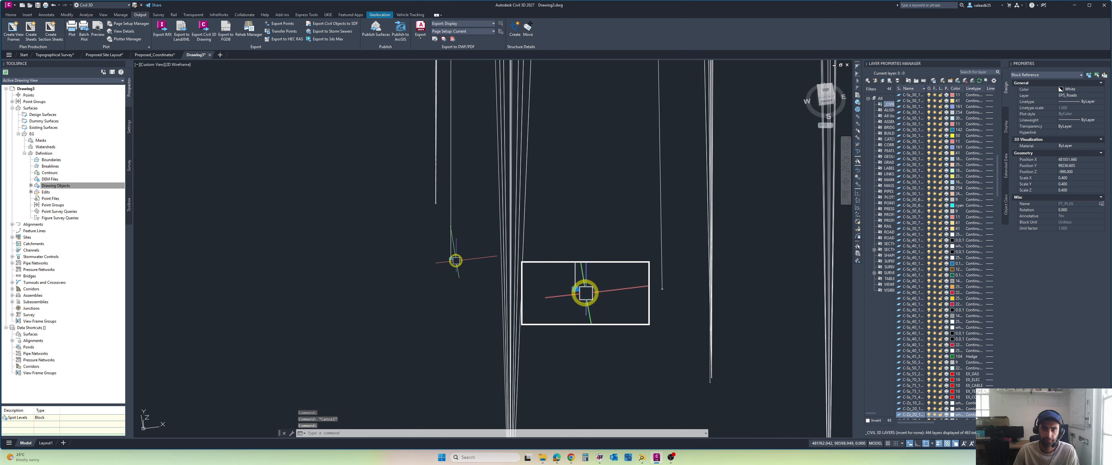
{"action": "key", "text": "Escape"}
Step: Check which overlapping objects form the wide spike's tip, then clear the selection
{"action": "scroll", "coordinate": [448, 246], "scroll_direction": "down", "scroll_amount": 5}
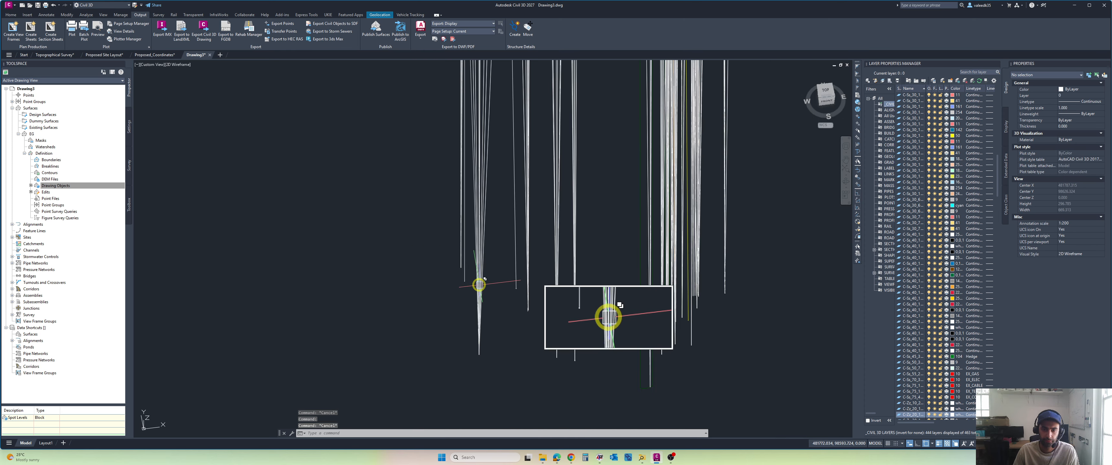
{"action": "scroll", "coordinate": [479, 285], "scroll_direction": "up", "scroll_amount": 6}
{"action": "left_click", "coordinate": [447, 224]}
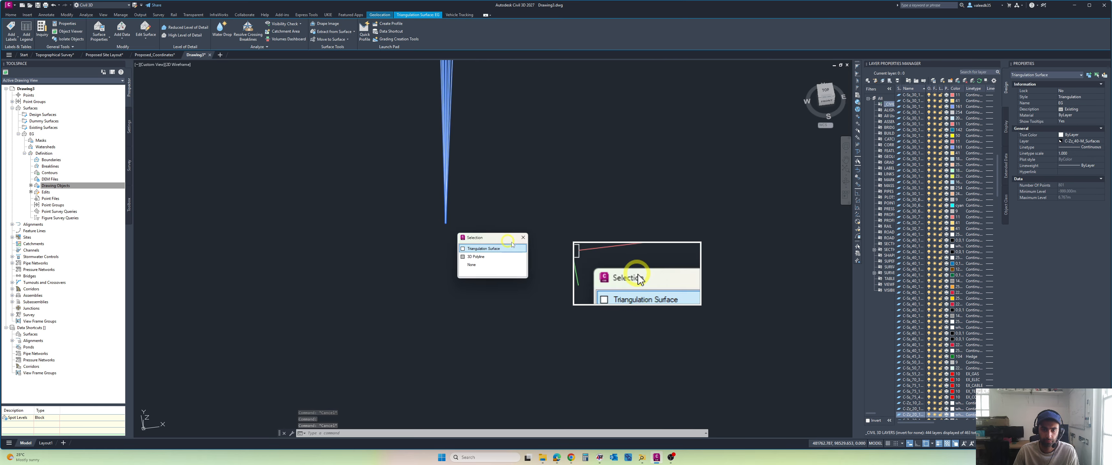
{"action": "scroll", "coordinate": [513, 250], "scroll_direction": "up", "scroll_amount": 2}
{"action": "key", "text": "Escape"}
{"action": "scroll", "coordinate": [568, 262], "scroll_direction": "down", "scroll_amount": 3}
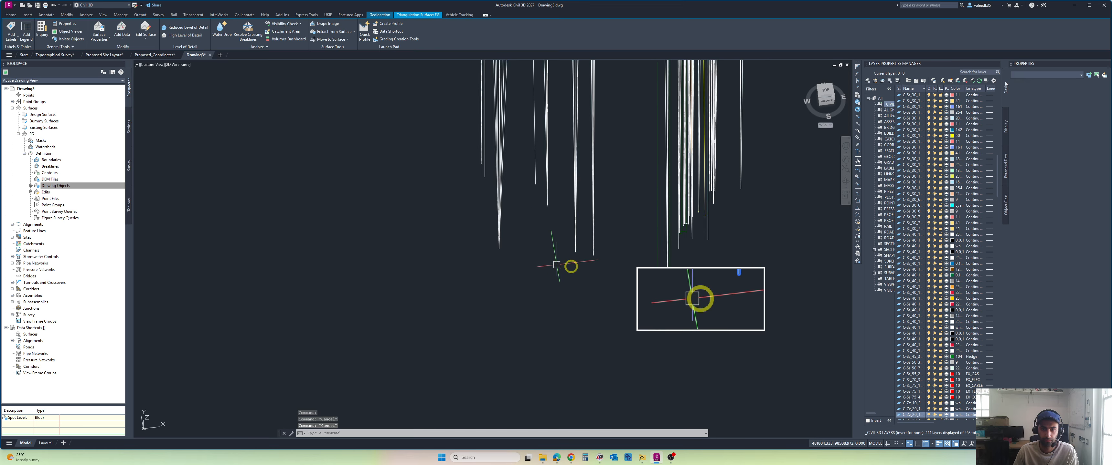
Step: Select the survey point block at the neighbouring narrow spike's tip and locate it from above, then clear the selection
{"action": "left_click", "coordinate": [554, 224]}
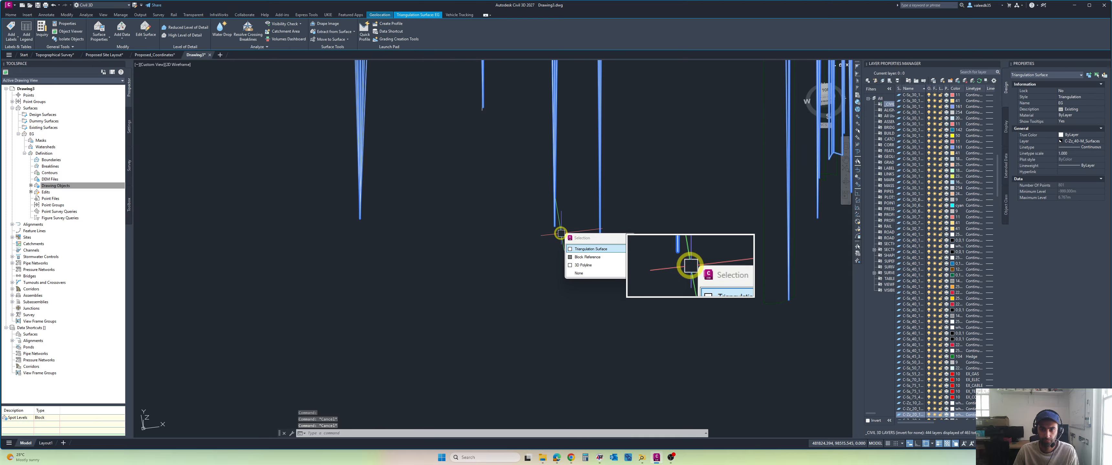
{"action": "key", "text": "Escape"}
{"action": "scroll", "coordinate": [561, 233], "scroll_direction": "up", "scroll_amount": 7}
{"action": "left_click", "coordinate": [448, 113]}
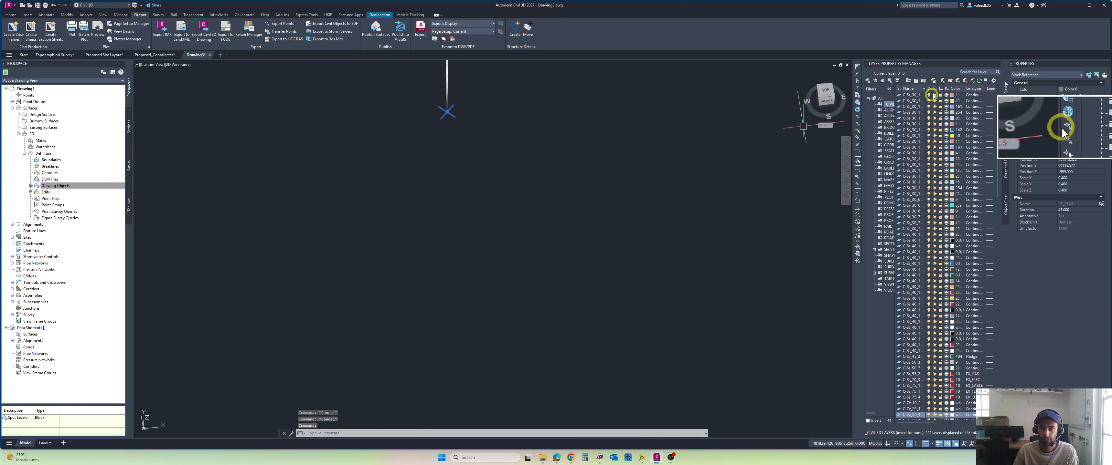
{"action": "left_click", "coordinate": [828, 94]}
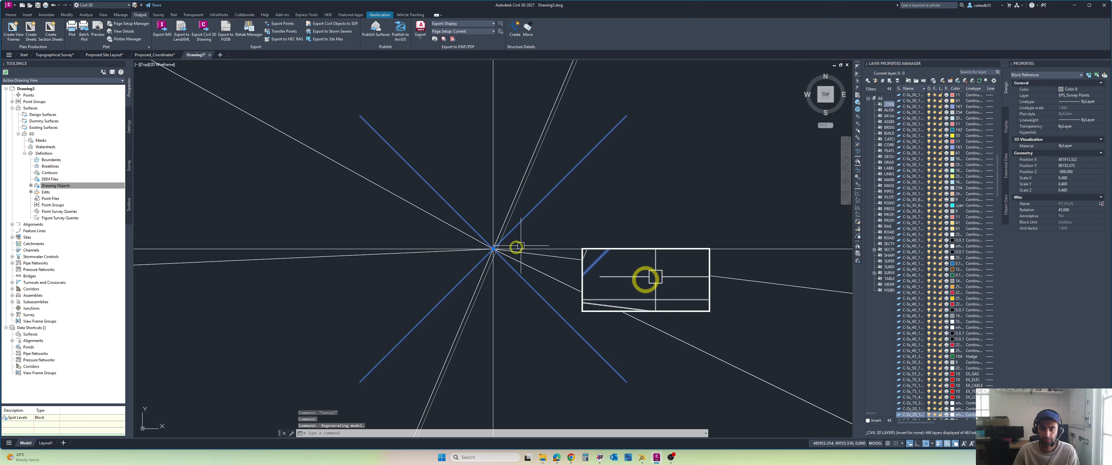
{"action": "left_click", "coordinate": [493, 172]}
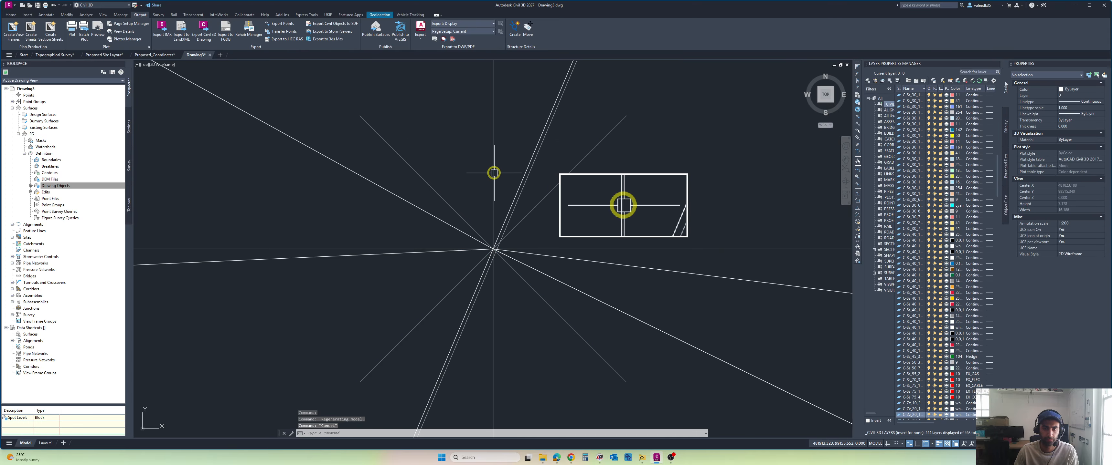
Step: Delete the EG surface point at the located block, above the 5.86 spot level, using Delete Point
{"action": "scroll", "coordinate": [433, 178], "scroll_direction": "down", "scroll_amount": 5}
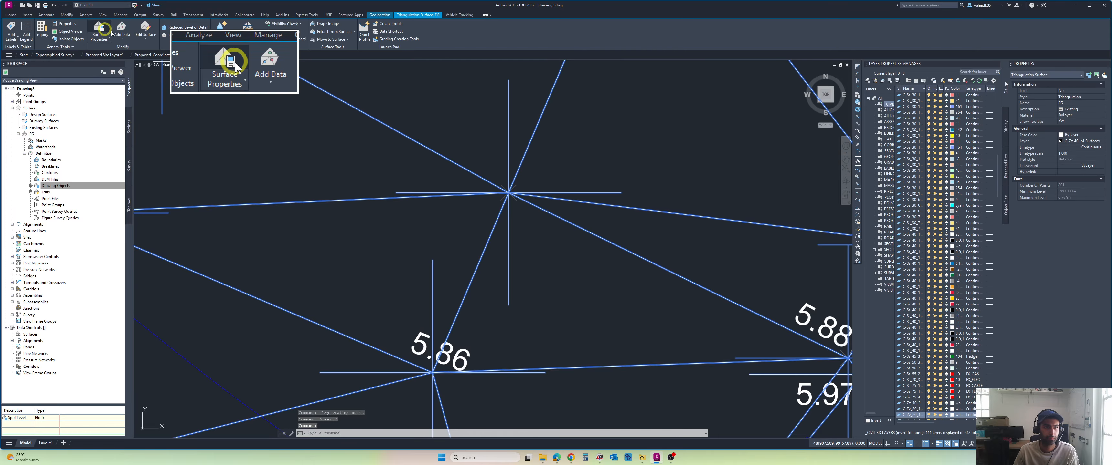
{"action": "left_click", "coordinate": [146, 40]}
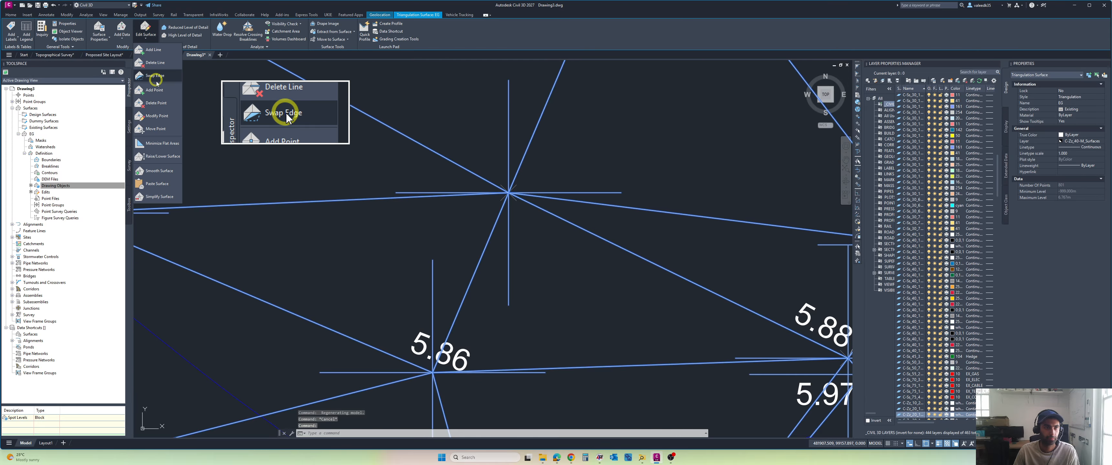
{"action": "left_click", "coordinate": [155, 105]}
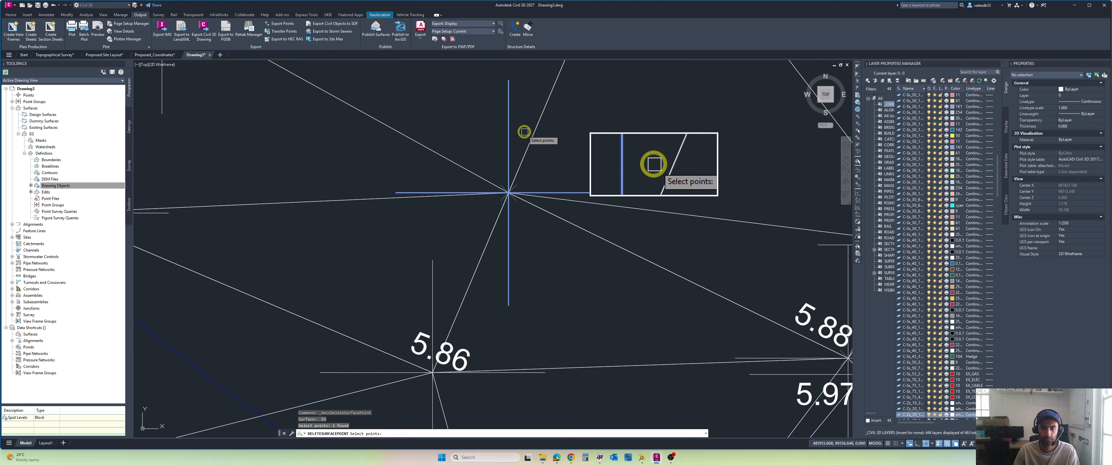
{"action": "scroll", "coordinate": [524, 131], "scroll_direction": "down", "scroll_amount": 10}
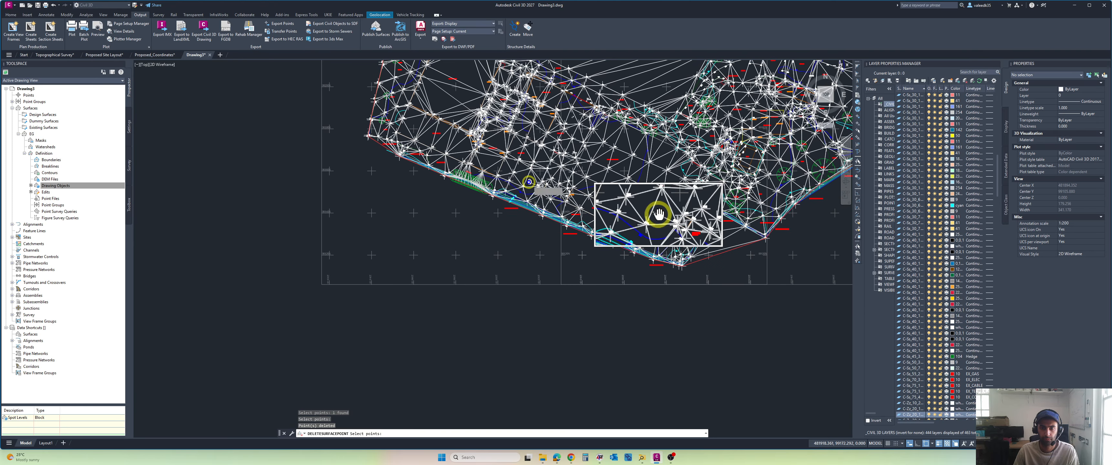
{"action": "scroll", "coordinate": [592, 154], "scroll_direction": "up", "scroll_amount": 3}
{"action": "middle_click_drag", "start_coordinate": [592, 154], "coordinate": [595, 200], "text": "shift"}
{"action": "middle_click_drag", "start_coordinate": [593, 147], "coordinate": [592, 93]}
{"action": "middle_click_drag", "start_coordinate": [594, 307], "coordinate": [576, 249]}
{"action": "scroll", "coordinate": [564, 339], "scroll_direction": "up", "scroll_amount": 12}
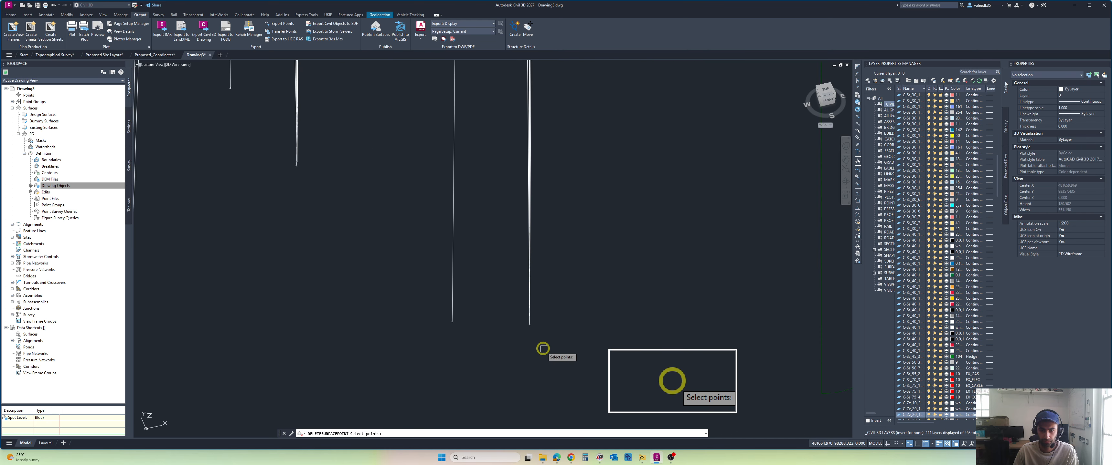
{"action": "left_click", "coordinate": [523, 312]}
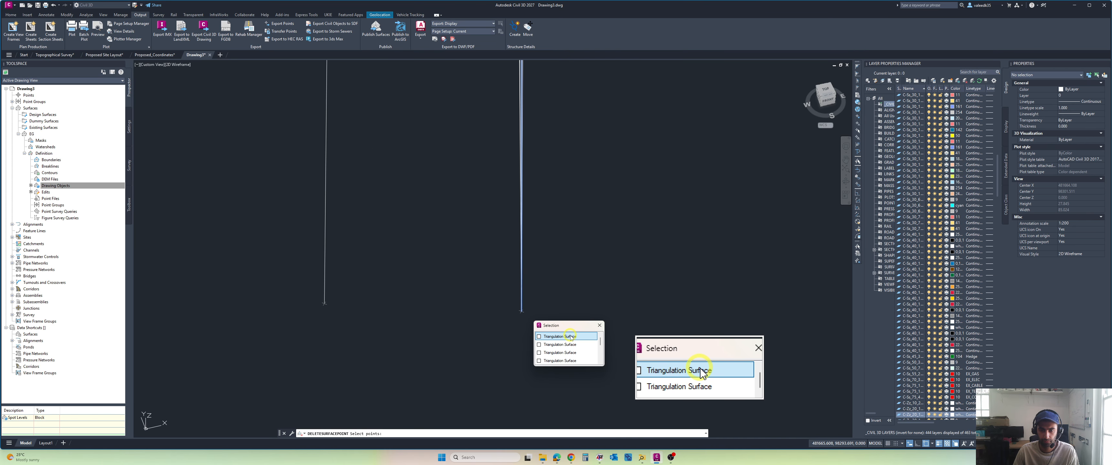
{"action": "left_click", "coordinate": [559, 330]}
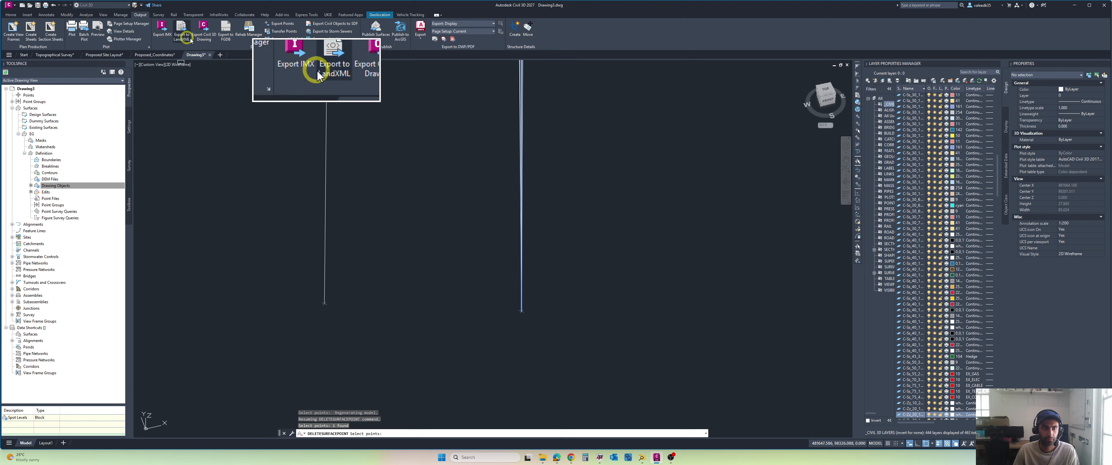
{"action": "scroll", "coordinate": [562, 250], "scroll_direction": "down", "scroll_amount": 15}
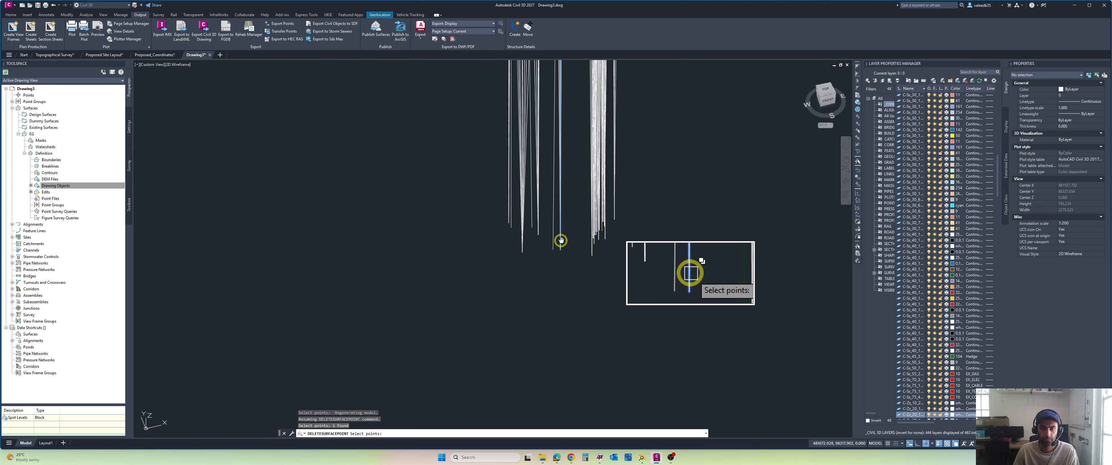
{"action": "scroll", "coordinate": [558, 243], "scroll_direction": "up", "scroll_amount": 3}
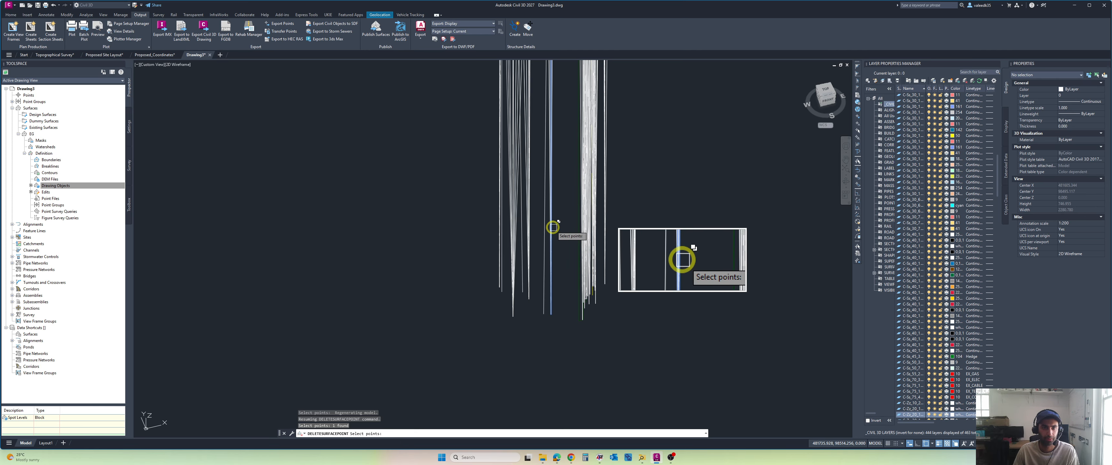
{"action": "key", "text": "Escape"}
Step: Remove the EG surface edges forming the vertical spikes with Delete Line, using a crossing selection across all of them
{"action": "left_click", "coordinate": [521, 172]}
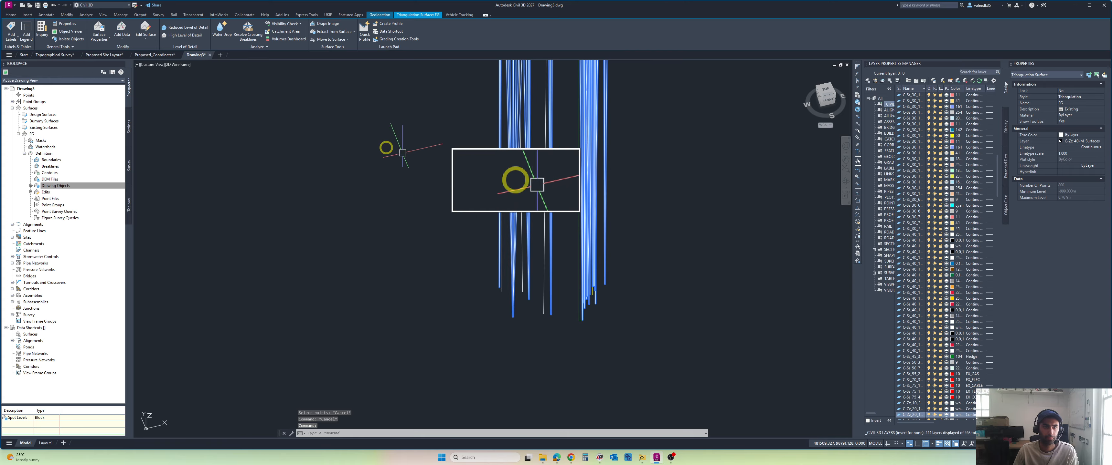
{"action": "left_click", "coordinate": [145, 35]}
{"action": "left_click", "coordinate": [162, 64]}
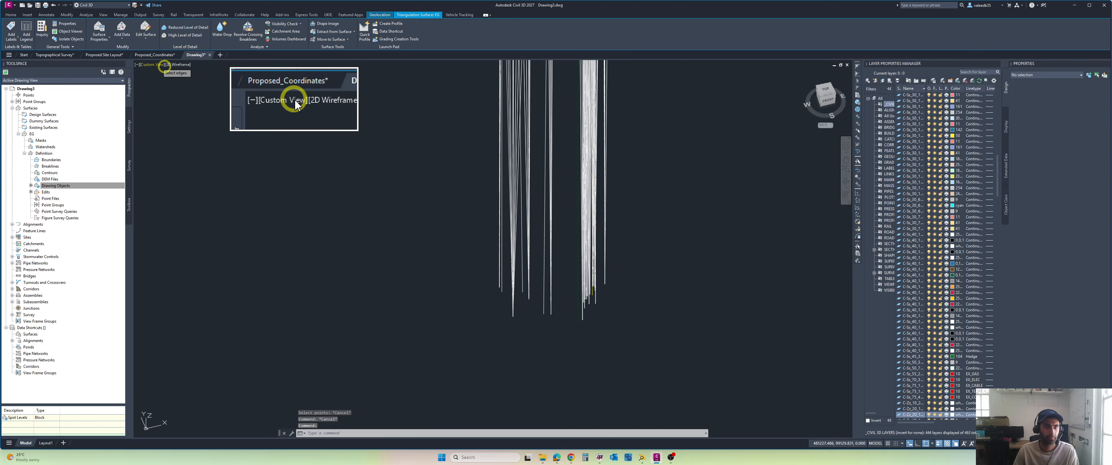
{"action": "left_click", "coordinate": [699, 157]}
{"action": "left_click", "coordinate": [390, 264]}
{"action": "scroll", "coordinate": [524, 273], "scroll_direction": "down", "scroll_amount": 6}
{"action": "scroll", "coordinate": [543, 233], "scroll_direction": "up", "scroll_amount": 4}
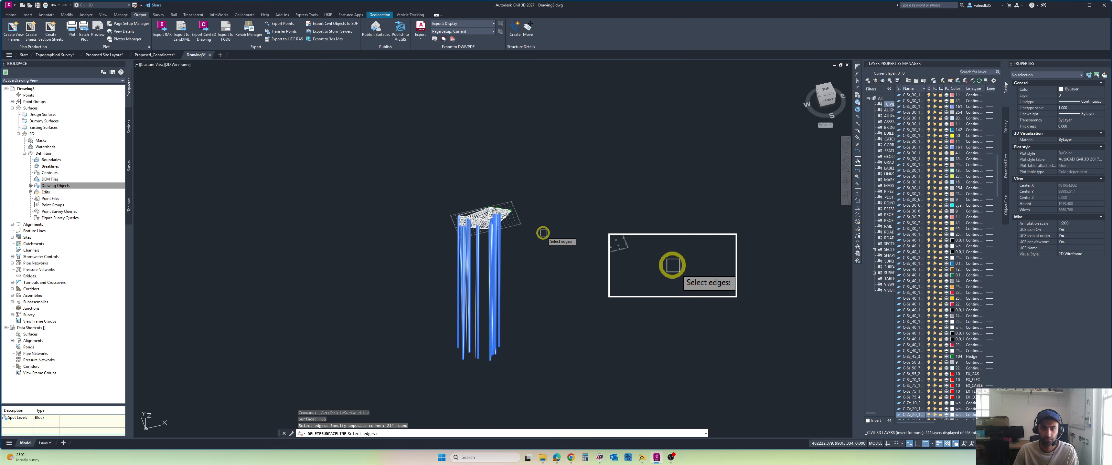
{"action": "key", "text": "Return"}
{"action": "left_click", "coordinate": [539, 319]}
{"action": "left_click", "coordinate": [471, 359]}
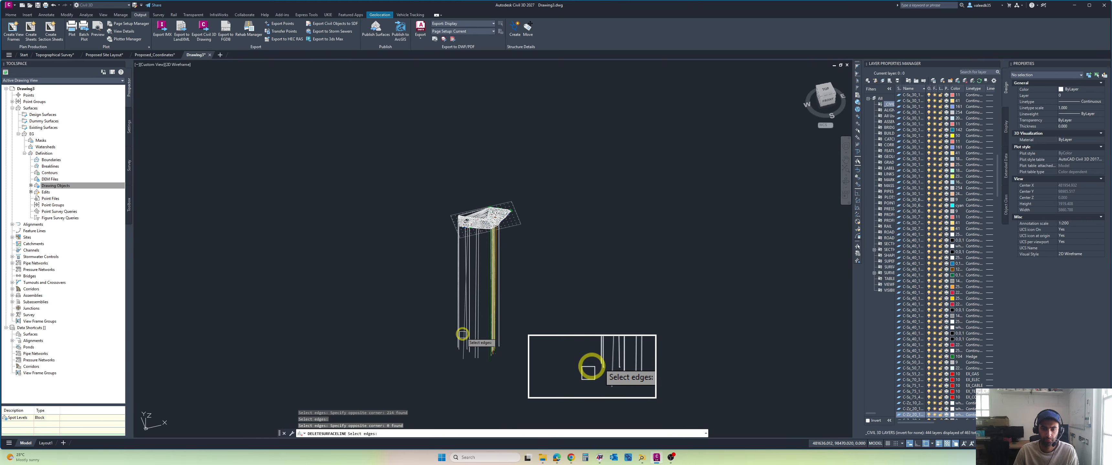
Step: Examine the vertical lines remaining beneath the site, from the surface down to their lower ends, then end Delete Line
{"action": "scroll", "coordinate": [469, 342], "scroll_direction": "up", "scroll_amount": 5}
{"action": "scroll", "coordinate": [470, 343], "scroll_direction": "down", "scroll_amount": 3}
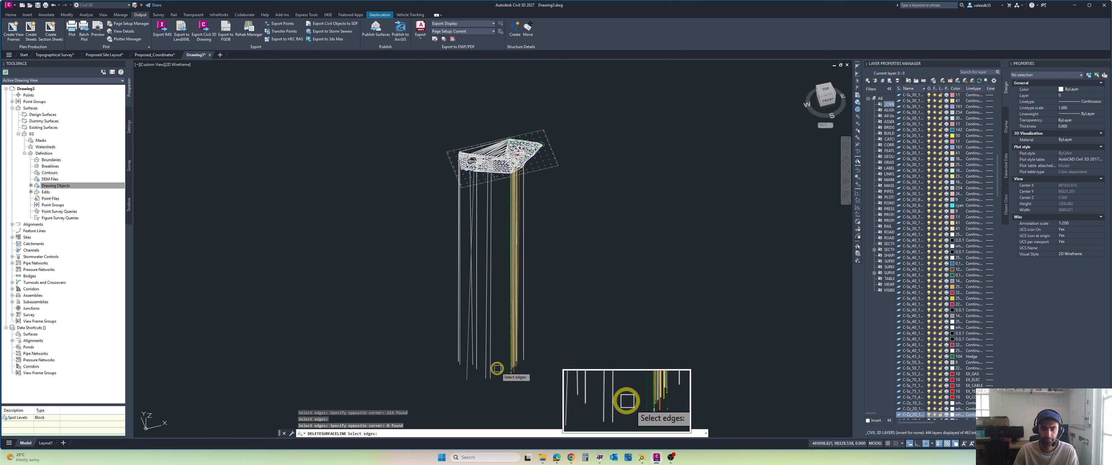
{"action": "scroll", "coordinate": [497, 368], "scroll_direction": "up", "scroll_amount": 5}
{"action": "scroll", "coordinate": [496, 376], "scroll_direction": "down", "scroll_amount": 6}
{"action": "scroll", "coordinate": [494, 270], "scroll_direction": "up", "scroll_amount": 4}
{"action": "scroll", "coordinate": [494, 270], "scroll_direction": "up", "scroll_amount": 4}
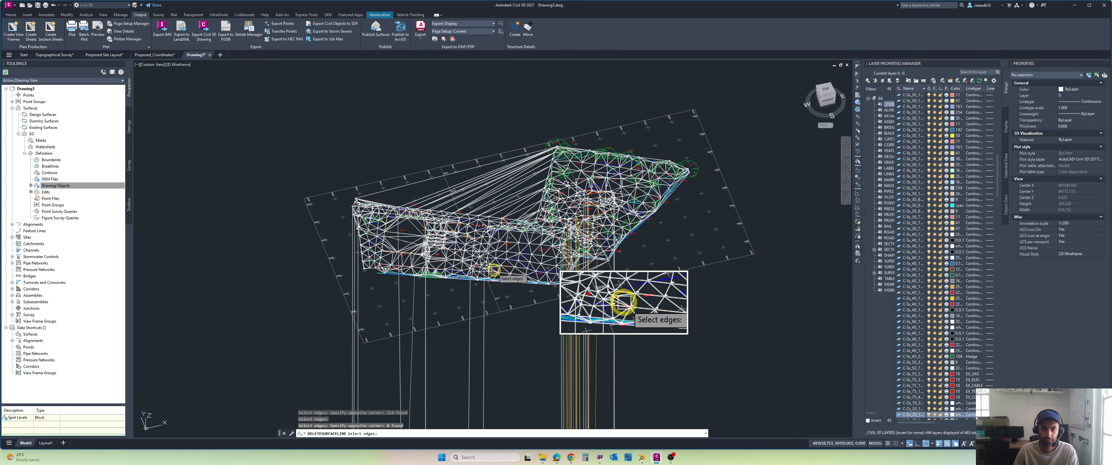
{"action": "middle_click_drag", "start_coordinate": [496, 245], "coordinate": [505, 133]}
{"action": "scroll", "coordinate": [506, 128], "scroll_direction": "down", "scroll_amount": 4}
{"action": "scroll", "coordinate": [544, 133], "scroll_direction": "up", "scroll_amount": 4}
{"action": "scroll", "coordinate": [537, 101], "scroll_direction": "up", "scroll_amount": 4}
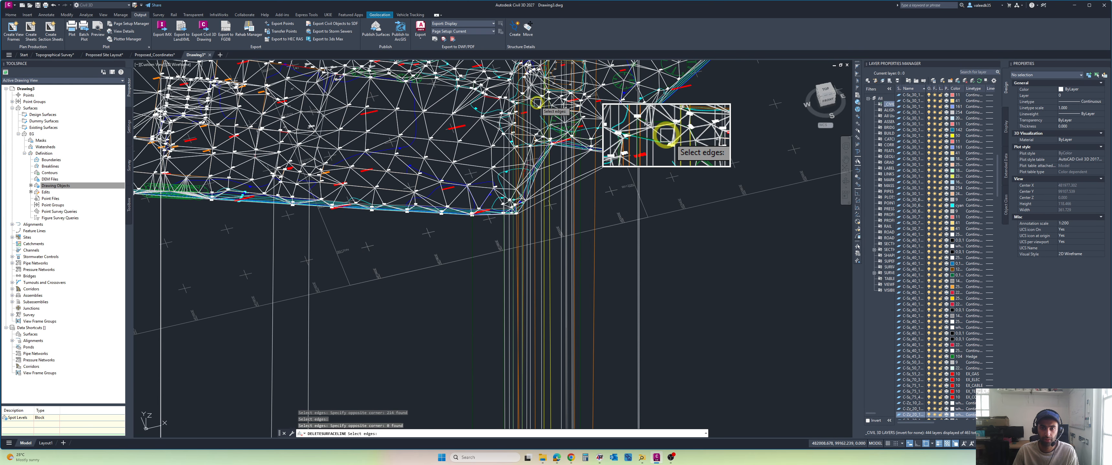
{"action": "scroll", "coordinate": [536, 116], "scroll_direction": "down", "scroll_amount": 4}
{"action": "scroll", "coordinate": [535, 134], "scroll_direction": "down", "scroll_amount": 5}
{"action": "middle_click_drag", "start_coordinate": [528, 303], "coordinate": [520, 189]}
{"action": "scroll", "coordinate": [526, 373], "scroll_direction": "up", "scroll_amount": 5}
{"action": "scroll", "coordinate": [530, 373], "scroll_direction": "up", "scroll_amount": 10}
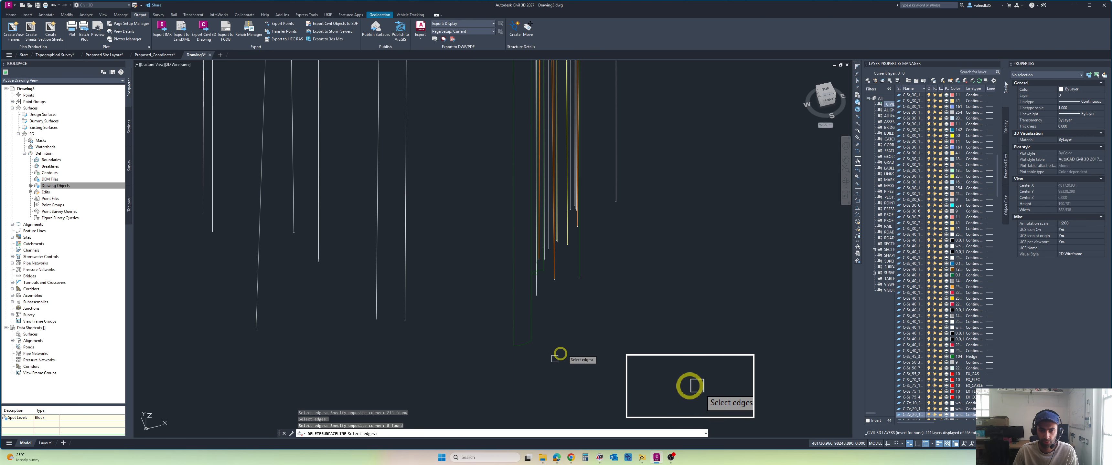
{"action": "key", "text": "Escape"}
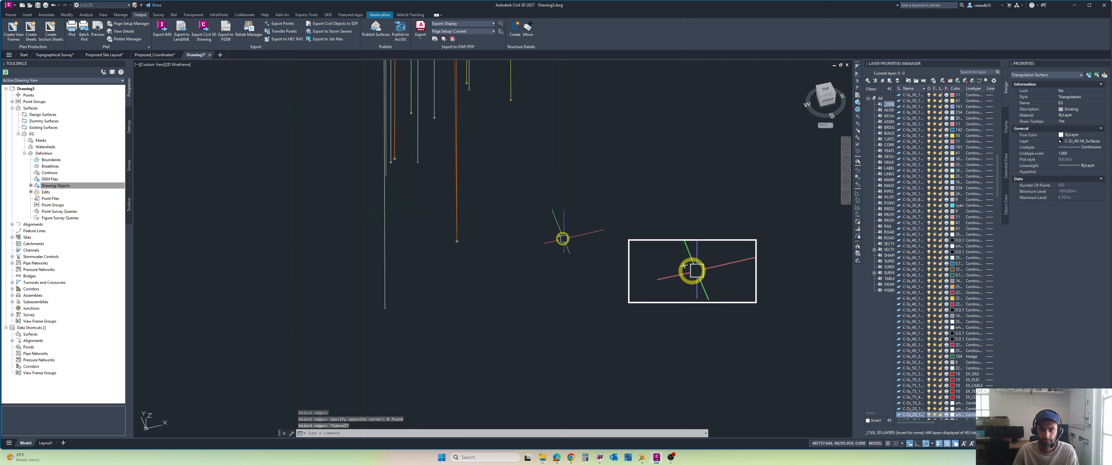
Step: Check the overlapping objects at the isolated low point beside the coloured lines, choosing the block reference, then clear the selection
{"action": "left_click", "coordinate": [564, 239]}
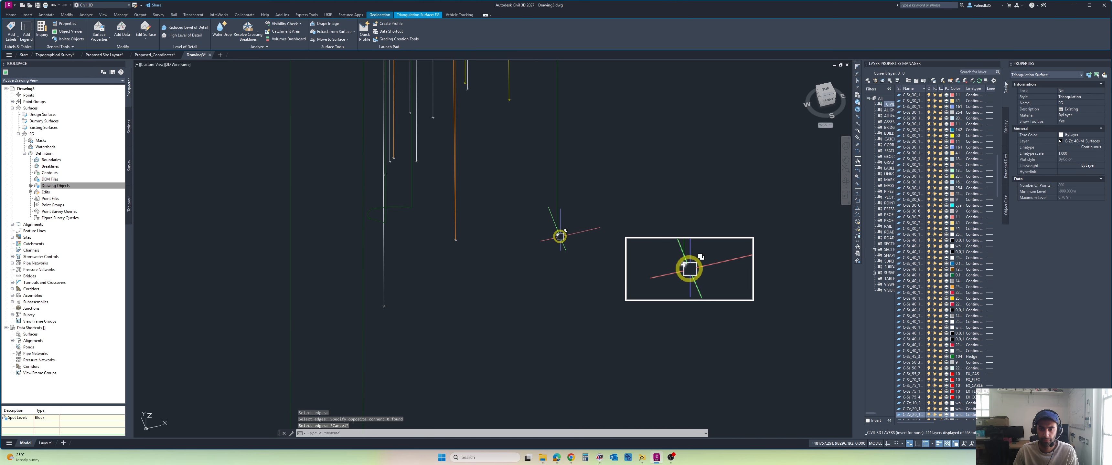
{"action": "left_click", "coordinate": [560, 235]}
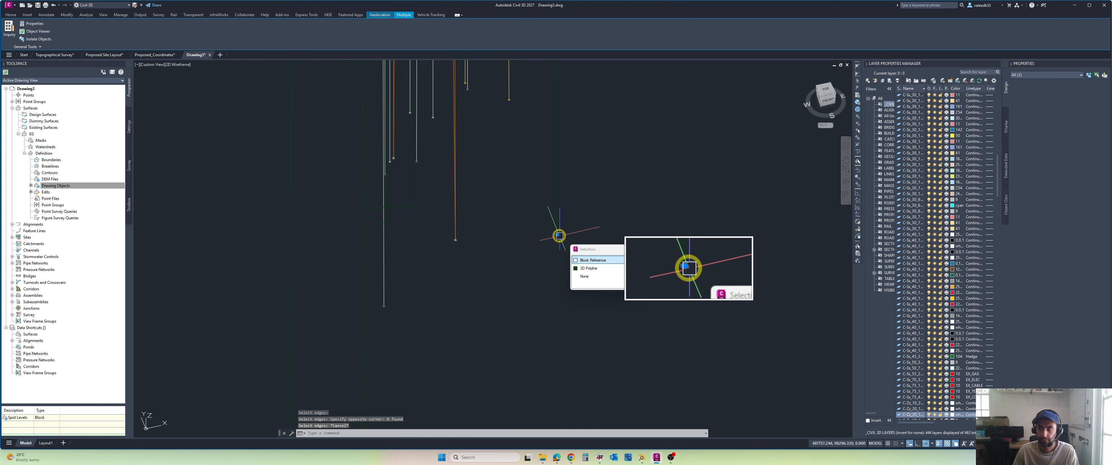
{"action": "left_click", "coordinate": [596, 261]}
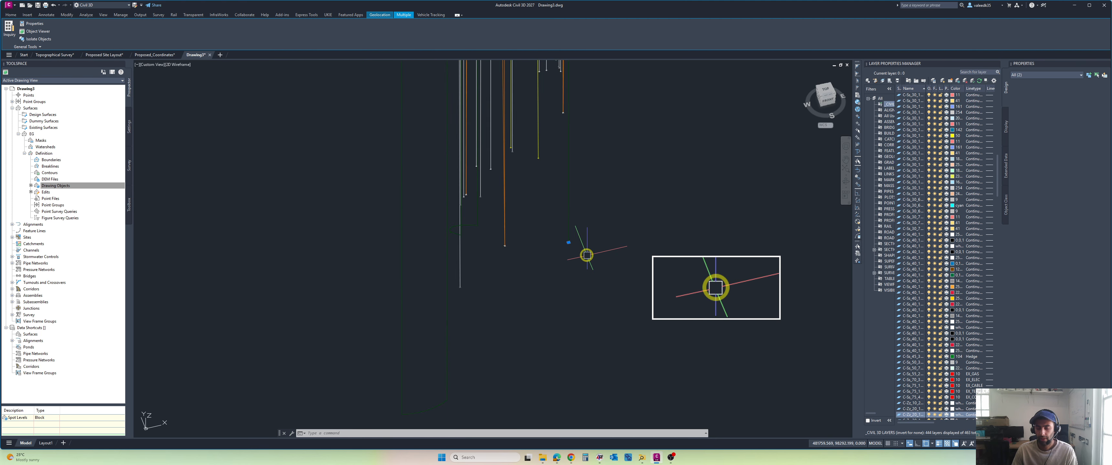
{"action": "scroll", "coordinate": [587, 255], "scroll_direction": "up", "scroll_amount": 5}
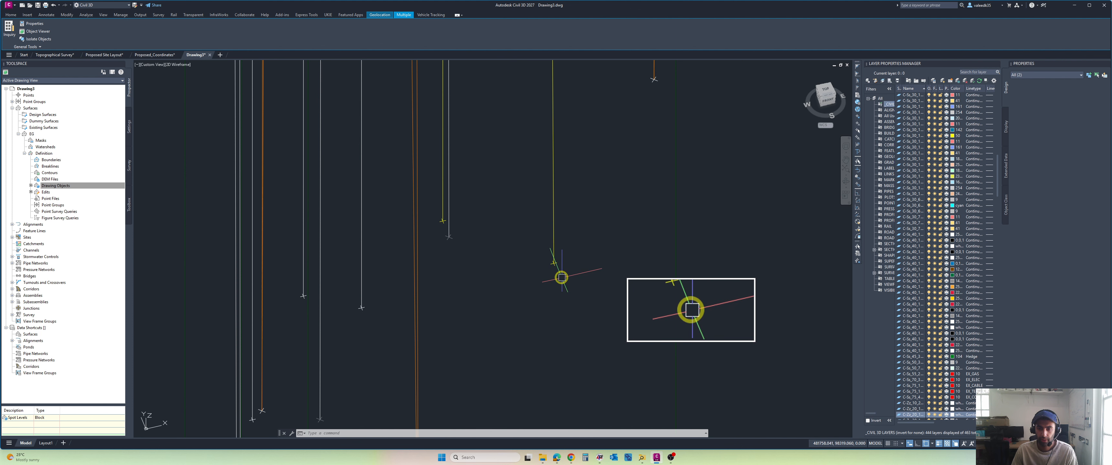
{"action": "scroll", "coordinate": [561, 277], "scroll_direction": "up", "scroll_amount": 2}
{"action": "key", "text": "Escape"}
{"action": "key", "text": "Escape"}
Step: Inspect the low block at a white vertical line's end and the neighbouring lines with their end blocks, then clear the selection
{"action": "scroll", "coordinate": [549, 255], "scroll_direction": "down", "scroll_amount": 6}
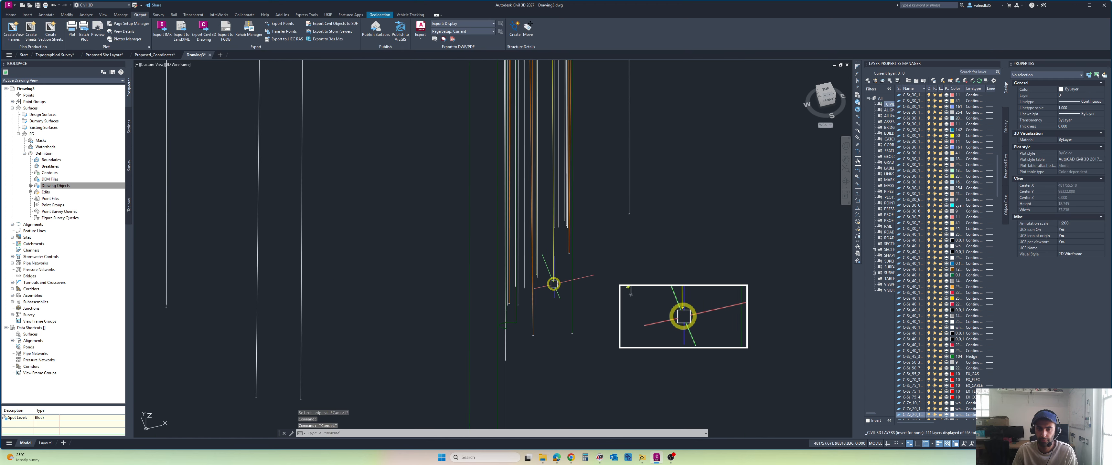
{"action": "scroll", "coordinate": [554, 284], "scroll_direction": "up", "scroll_amount": 8}
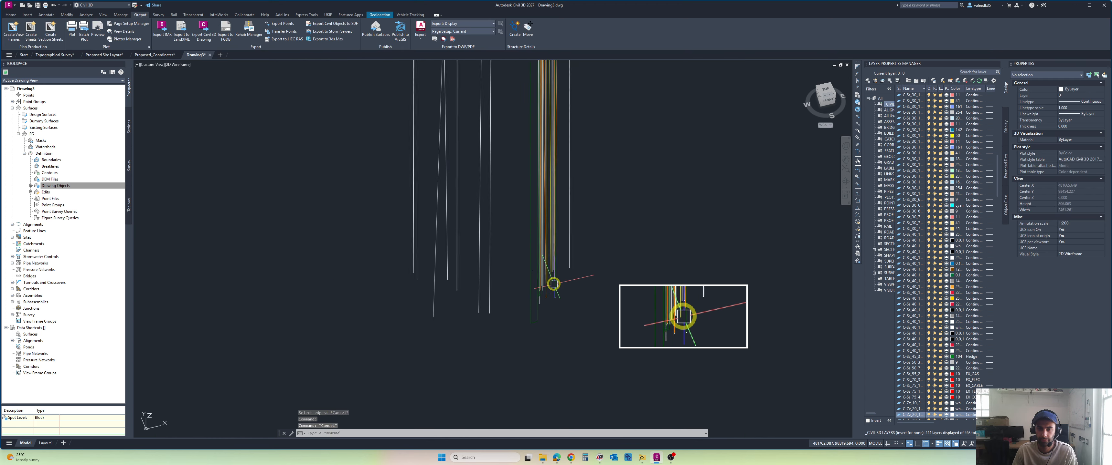
{"action": "scroll", "coordinate": [554, 284], "scroll_direction": "down", "scroll_amount": 5}
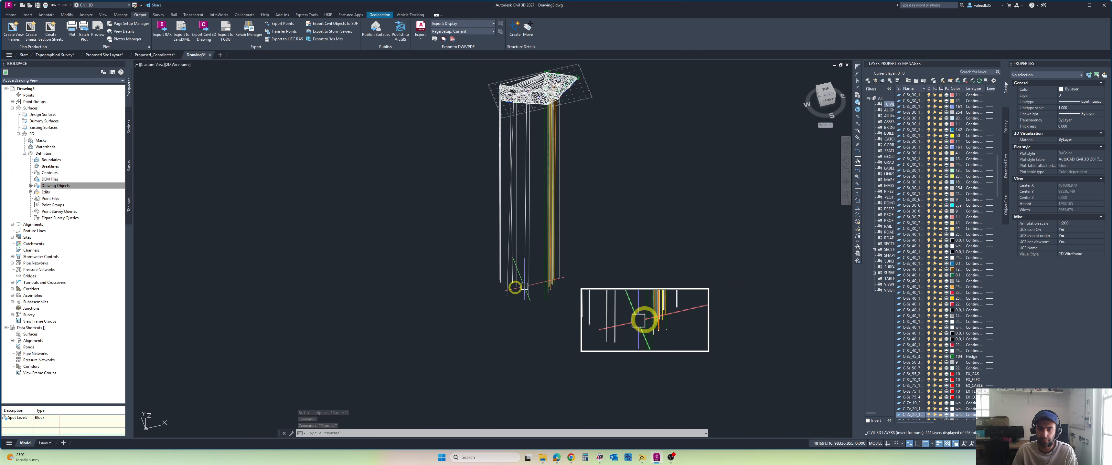
{"action": "scroll", "coordinate": [524, 286], "scroll_direction": "up", "scroll_amount": 9}
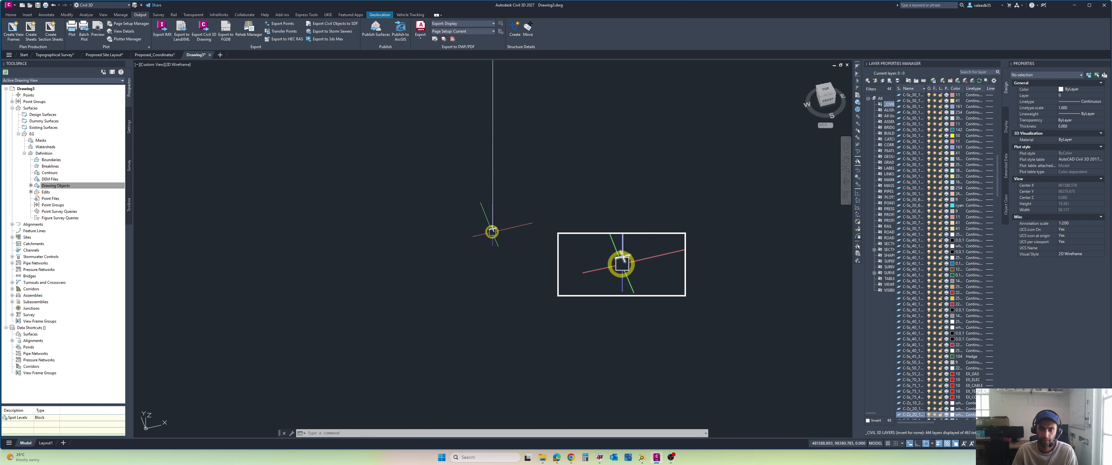
{"action": "left_click", "coordinate": [492, 229]}
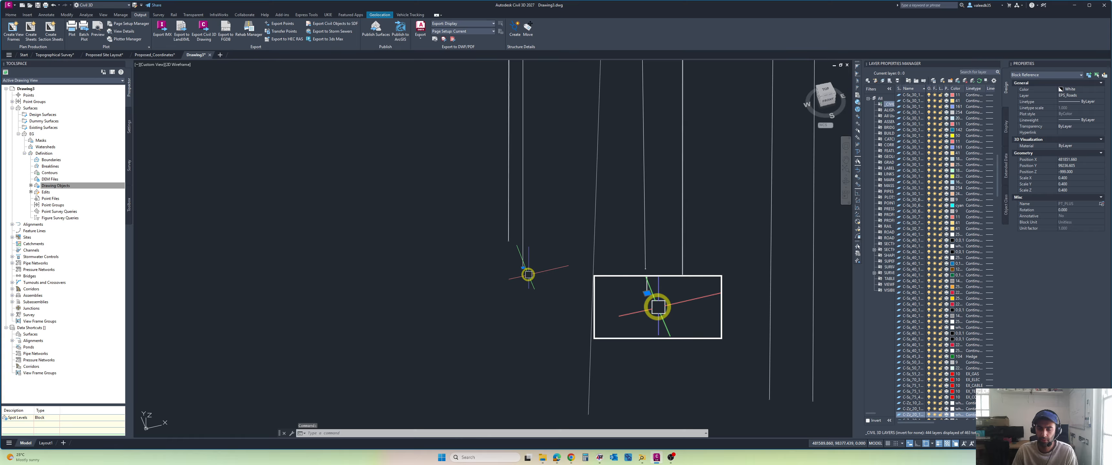
{"action": "scroll", "coordinate": [540, 280], "scroll_direction": "up", "scroll_amount": 3}
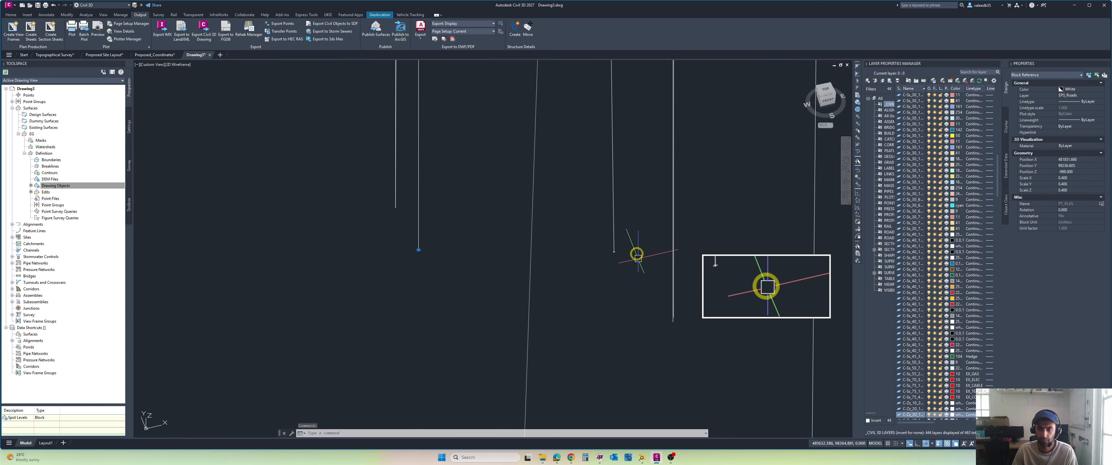
{"action": "left_click", "coordinate": [638, 244]}
{"action": "left_click", "coordinate": [342, 355]}
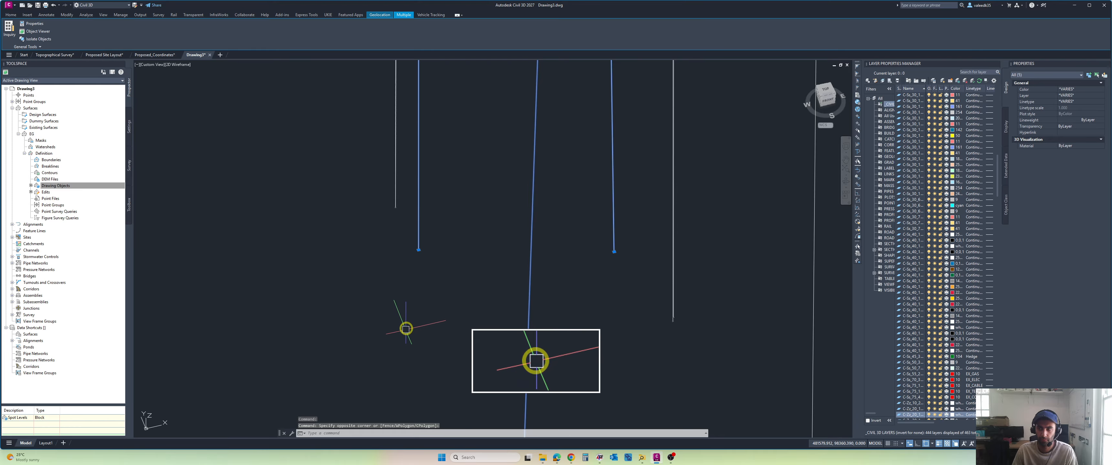
{"action": "scroll", "coordinate": [423, 319], "scroll_direction": "down", "scroll_amount": 6}
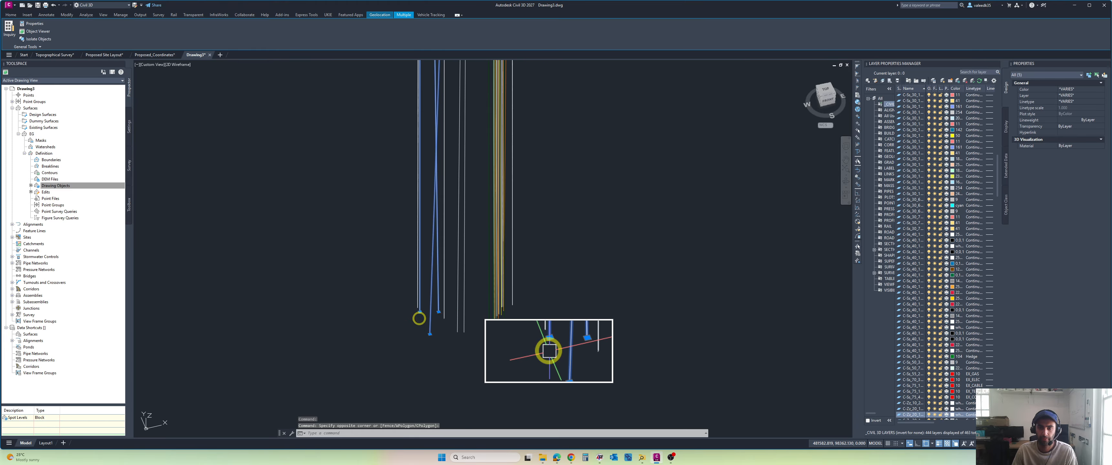
{"action": "key", "text": "Escape"}
Step: Erase the whole EG triangulation surface from the drawing, leaving the survey linework in place
{"action": "scroll", "coordinate": [443, 314], "scroll_direction": "up", "scroll_amount": 2}
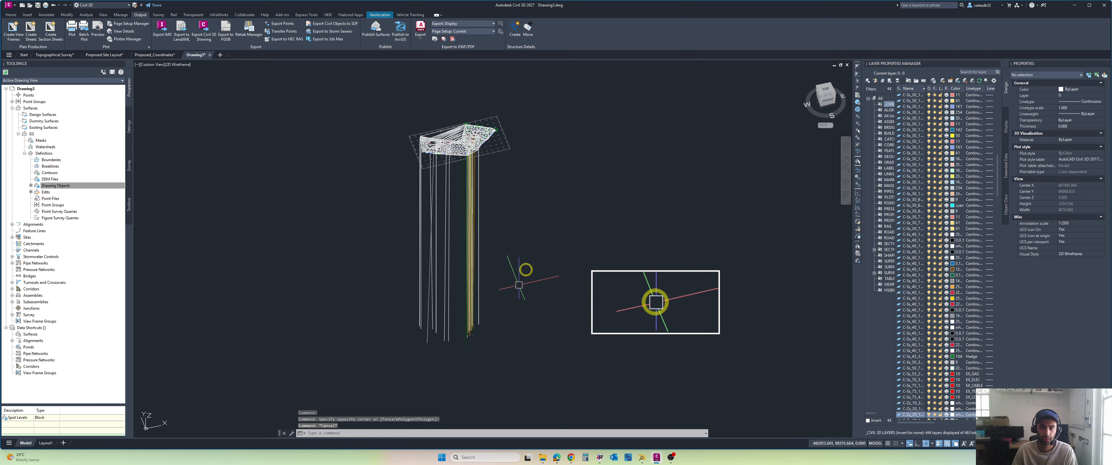
{"action": "scroll", "coordinate": [514, 285], "scroll_direction": "down", "scroll_amount": 2}
{"action": "scroll", "coordinate": [500, 290], "scroll_direction": "up", "scroll_amount": 4}
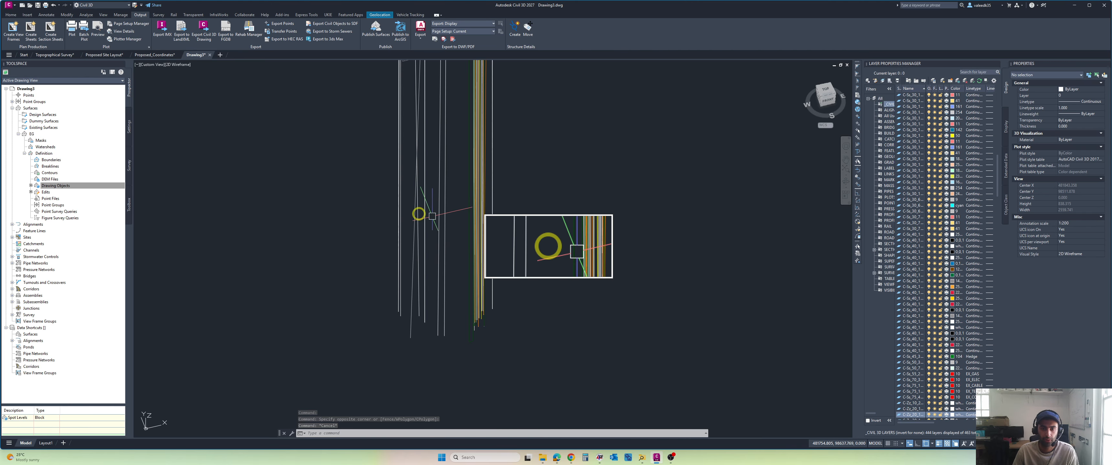
{"action": "scroll", "coordinate": [436, 228], "scroll_direction": "down", "scroll_amount": 3}
{"action": "scroll", "coordinate": [450, 179], "scroll_direction": "up", "scroll_amount": 3}
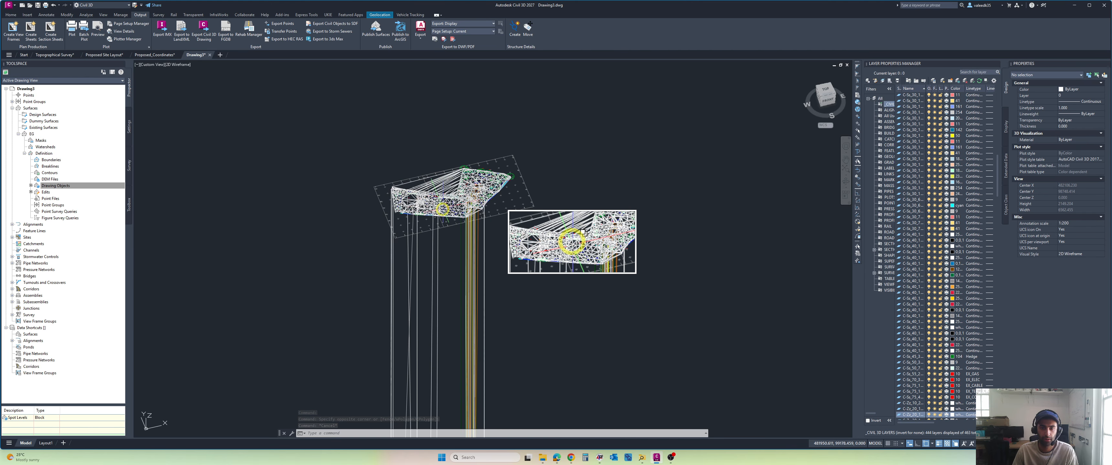
{"action": "left_click", "coordinate": [449, 182]}
{"action": "left_click", "coordinate": [587, 284]}
{"action": "scroll", "coordinate": [540, 228], "scroll_direction": "down", "scroll_amount": 1}
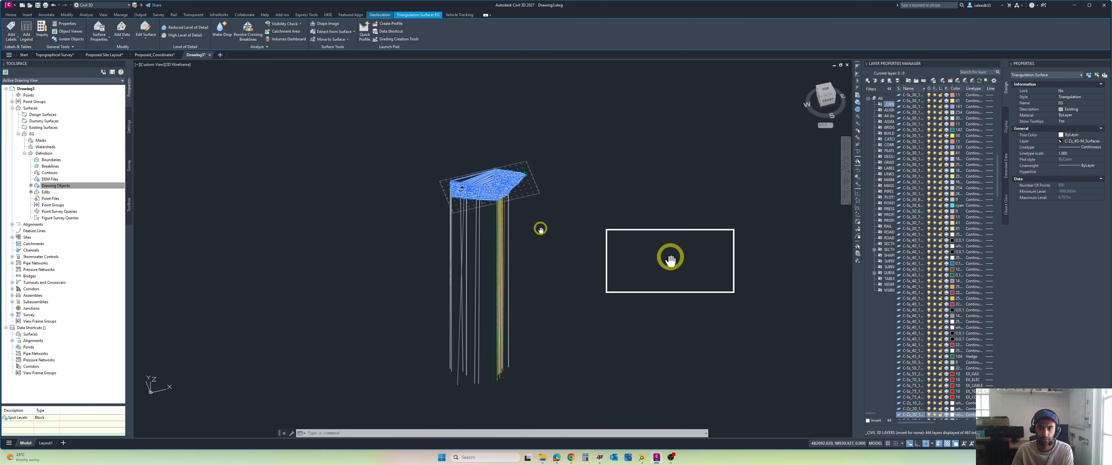
{"action": "scroll", "coordinate": [540, 229], "scroll_direction": "down", "scroll_amount": 2}
{"action": "key", "text": "Delete"}
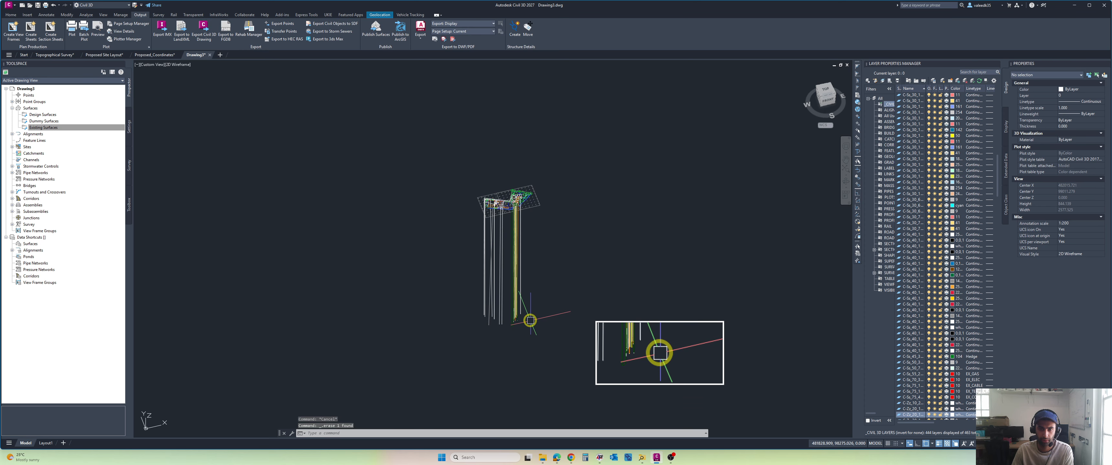
Step: Erase all vertical survey lines and their low end blocks beneath the site with a crossing selection, then view the site from above
{"action": "left_click", "coordinate": [553, 268]}
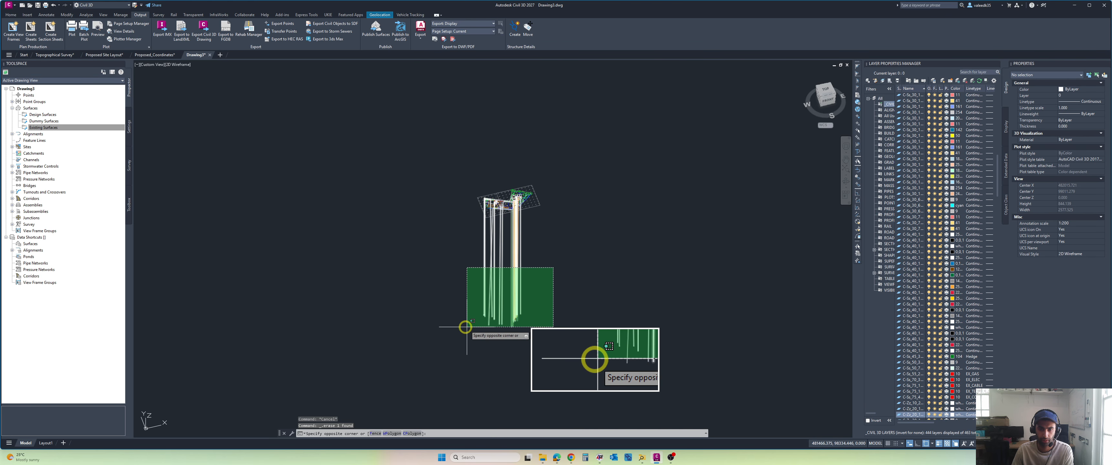
{"action": "left_click", "coordinate": [446, 331]}
{"action": "scroll", "coordinate": [496, 325], "scroll_direction": "up", "scroll_amount": 3}
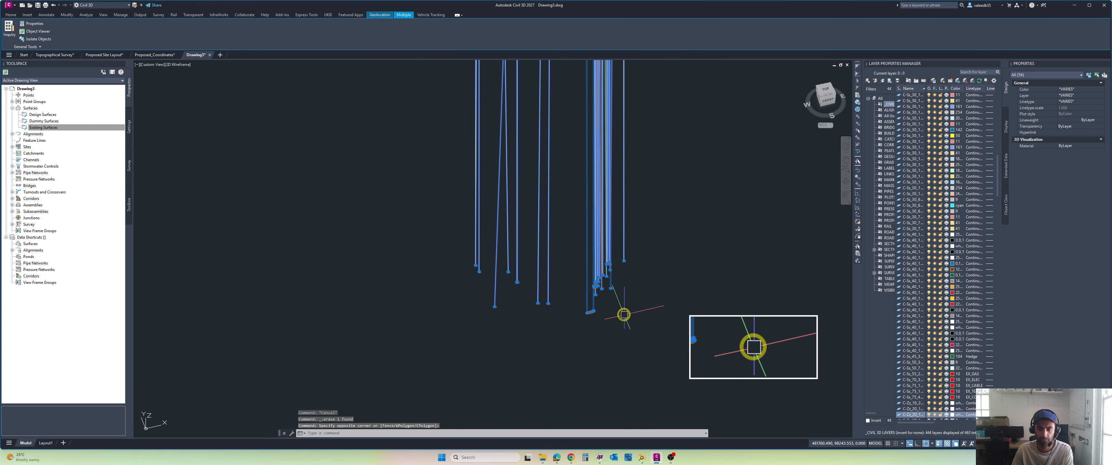
{"action": "key", "text": "Delete"}
{"action": "scroll", "coordinate": [655, 244], "scroll_direction": "up", "scroll_amount": 2}
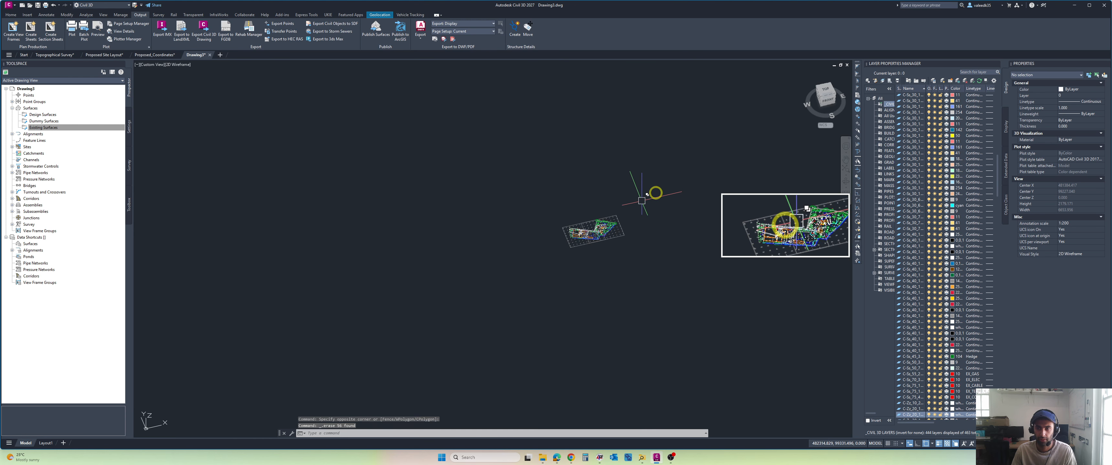
{"action": "left_click", "coordinate": [825, 90]}
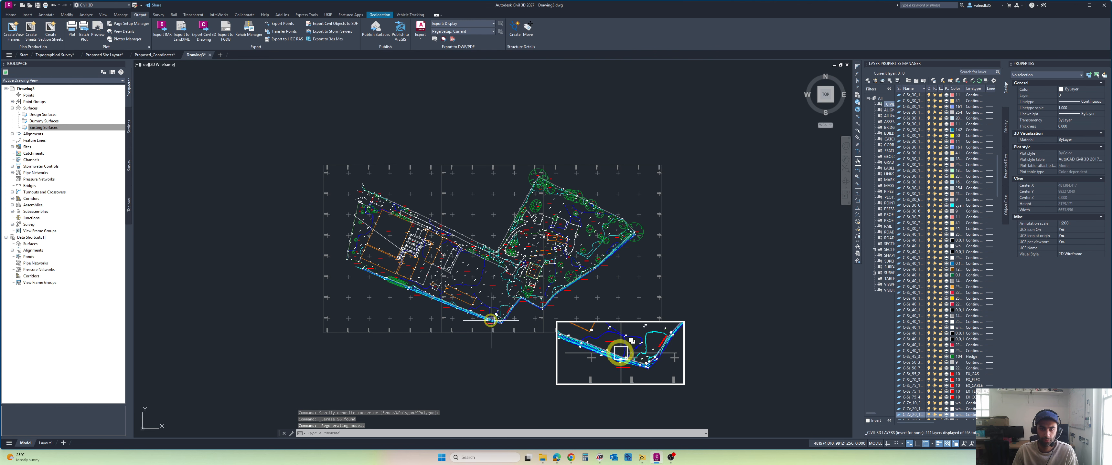
Step: Create a new triangulation surface named EG with the description Existing and the Triangulation style
{"action": "left_click", "coordinate": [32, 128]}
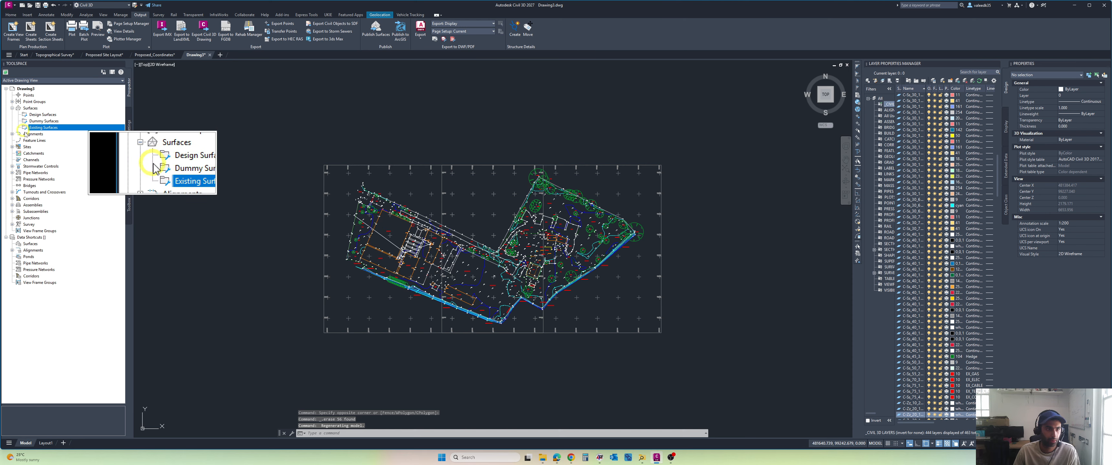
{"action": "right_click", "coordinate": [30, 108]}
{"action": "left_click", "coordinate": [39, 113]}
{"action": "left_click", "coordinate": [588, 215]}
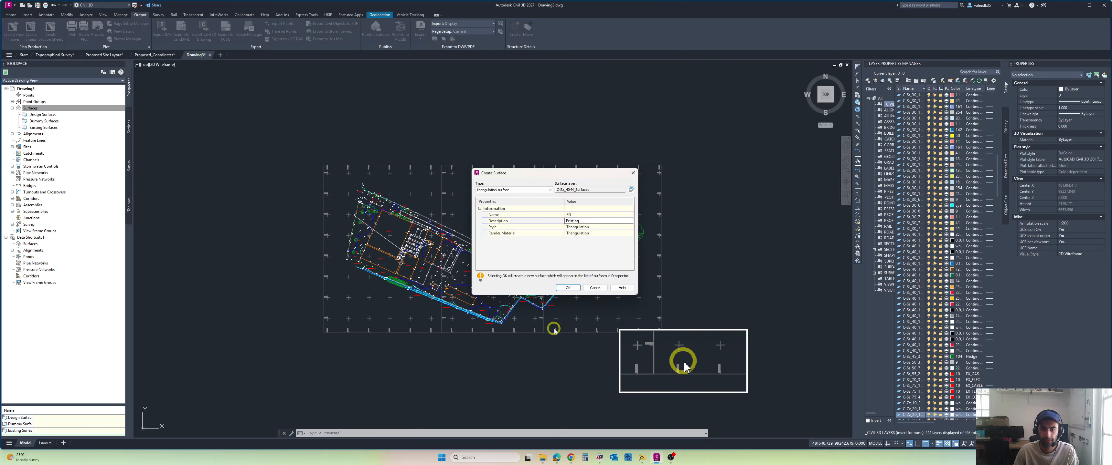
{"action": "left_click", "coordinate": [567, 287]}
Step: Examine the survey linework from above and from the side for leftover low points, then return to the top view
{"action": "scroll", "coordinate": [388, 230], "scroll_direction": "up", "scroll_amount": 5}
{"action": "scroll", "coordinate": [401, 229], "scroll_direction": "up", "scroll_amount": 8}
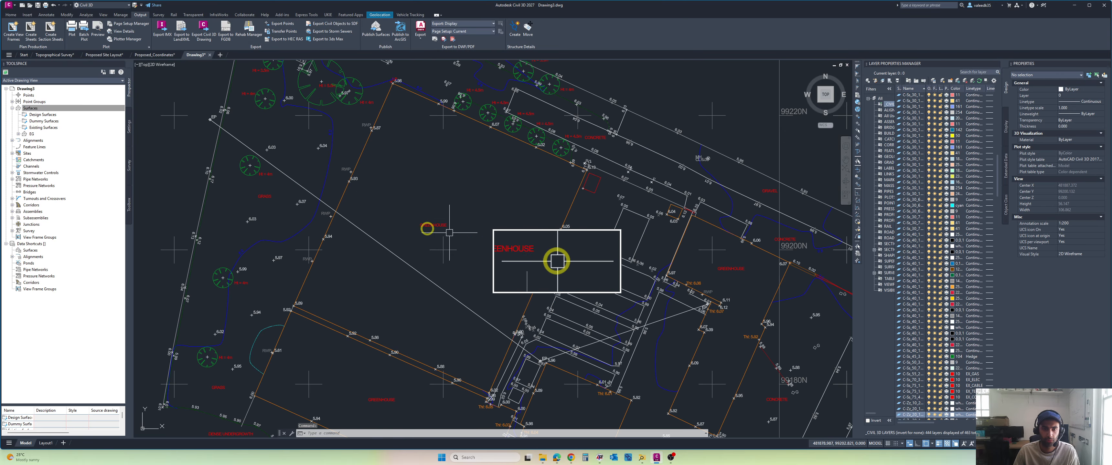
{"action": "scroll", "coordinate": [447, 247], "scroll_direction": "down", "scroll_amount": 12}
{"action": "scroll", "coordinate": [447, 247], "scroll_direction": "down", "scroll_amount": 2}
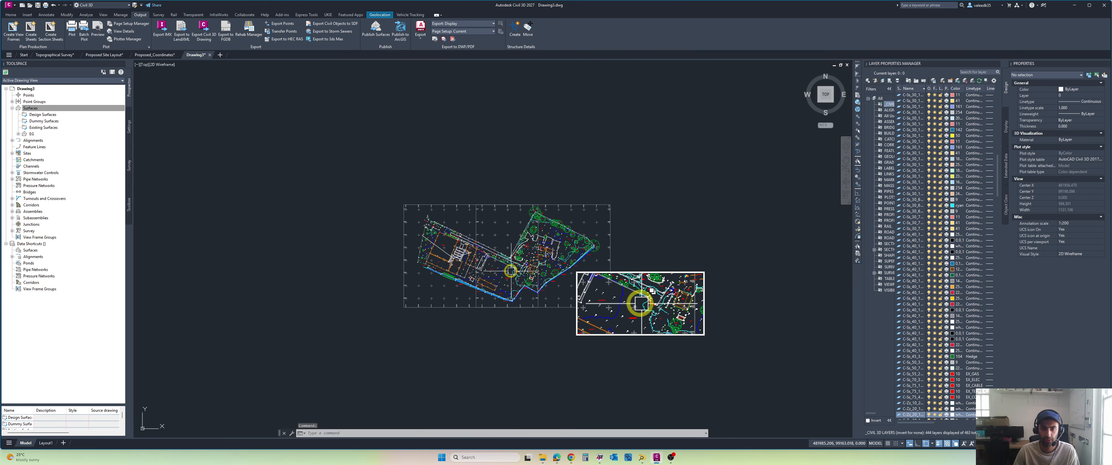
{"action": "mouse_move", "coordinate": [509, 267]}
{"action": "middle_mouse_down", "text": "shift"}
{"action": "mouse_move", "coordinate": [506, 139]}
{"action": "mouse_move", "coordinate": [495, 296]}
{"action": "middle_mouse_up", "text": "shift"}
{"action": "scroll", "coordinate": [495, 297], "scroll_direction": "down", "scroll_amount": 4}
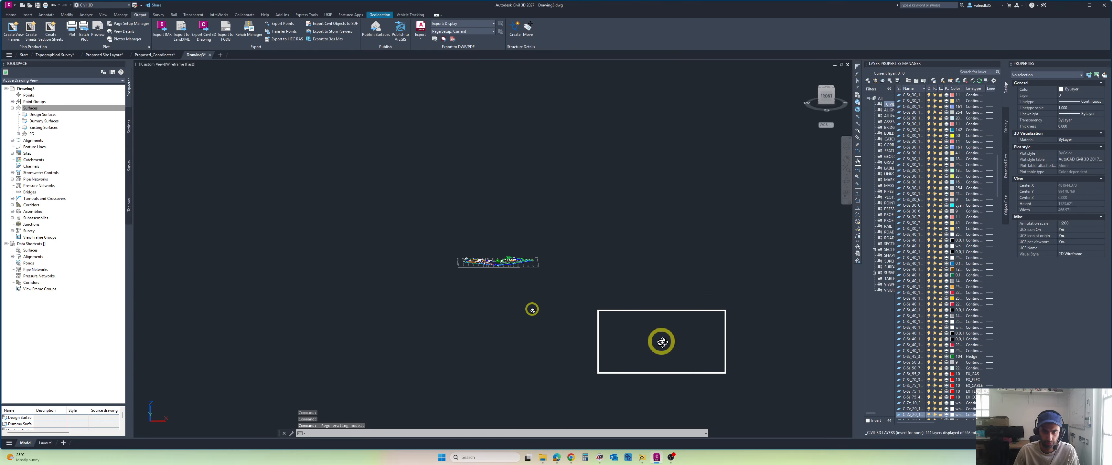
{"action": "left_click", "coordinate": [827, 89]}
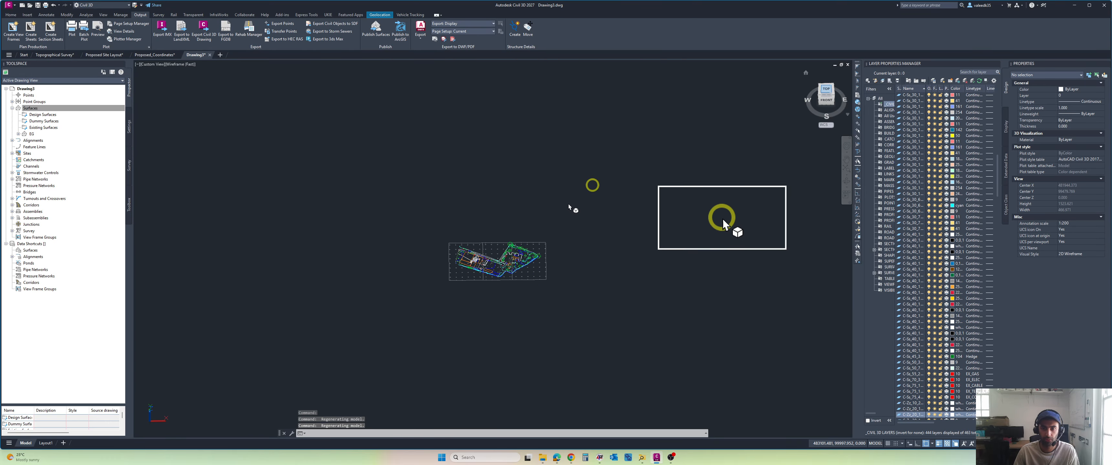
Step: Select the survey point blocks at the 6.15 and 6.14 spot levels and all similar blocks with SELECTSIMILAR
{"action": "scroll", "coordinate": [491, 276], "scroll_direction": "up", "scroll_amount": 12}
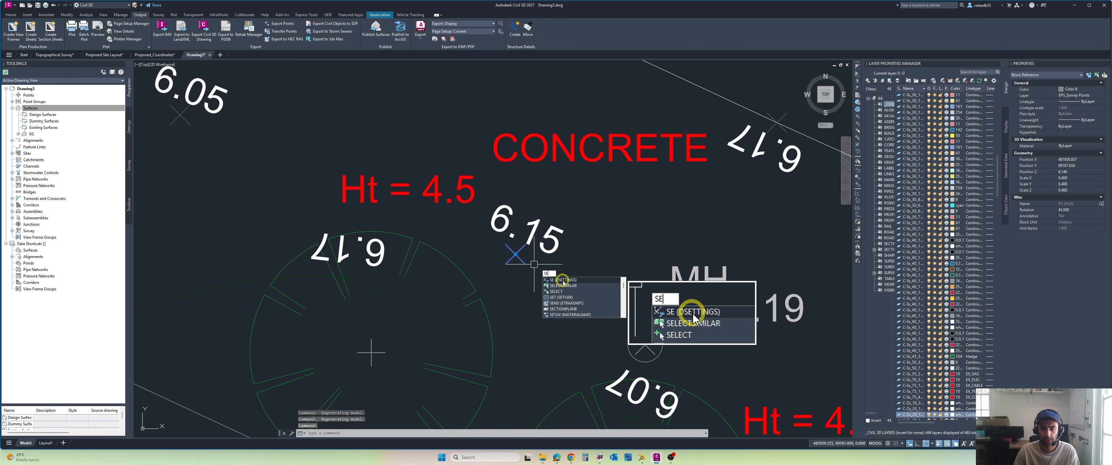
{"action": "scroll", "coordinate": [565, 284], "scroll_direction": "down", "scroll_amount": 6}
{"action": "scroll", "coordinate": [556, 292], "scroll_direction": "down", "scroll_amount": 6}
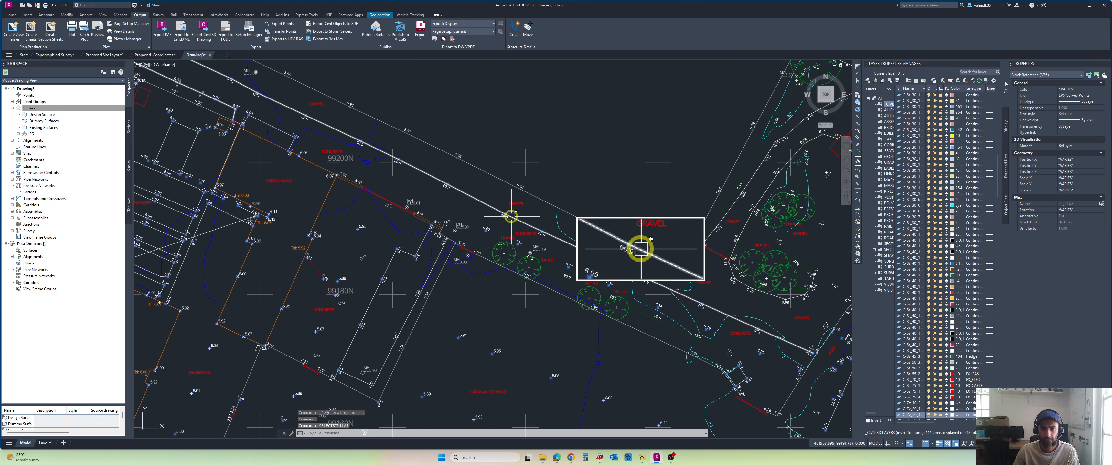
{"action": "scroll", "coordinate": [516, 194], "scroll_direction": "up", "scroll_amount": 8}
{"action": "type", "text": "se"}
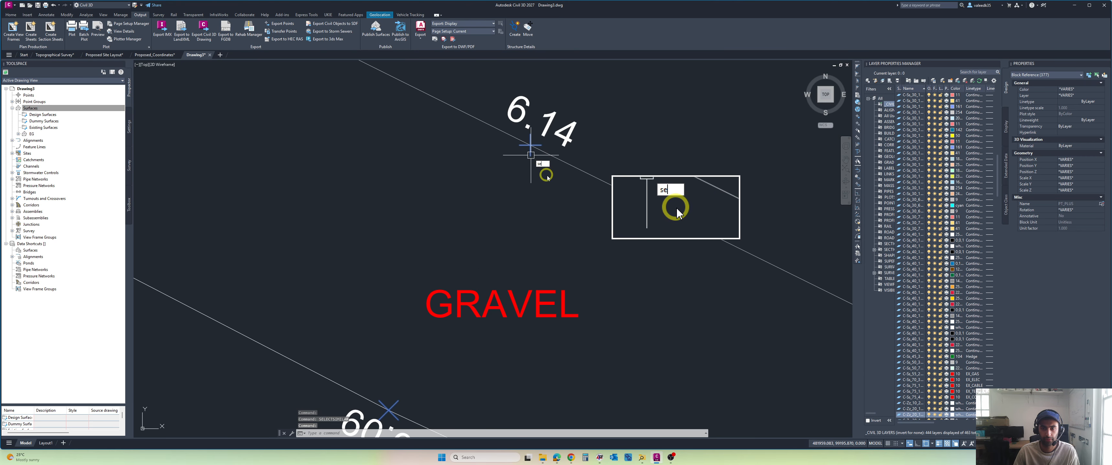
{"action": "scroll", "coordinate": [547, 181], "scroll_direction": "down", "scroll_amount": 8}
{"action": "middle_click_drag", "start_coordinate": [503, 267], "coordinate": [482, 226]}
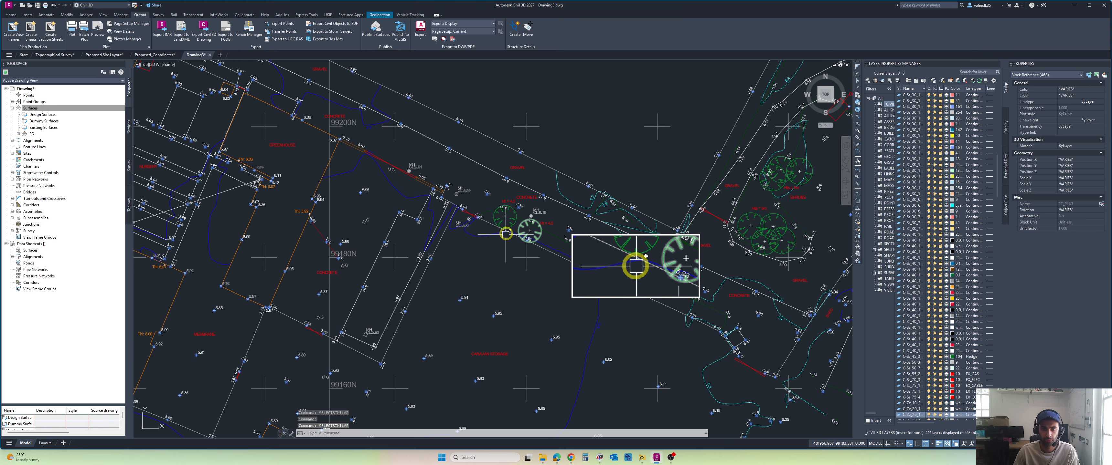
Step: Add the point blocks at the 6.17, 5.29 and 5.94 levels along the southern boundary and their similar blocks to the selection
{"action": "mouse_move", "coordinate": [383, 273]}
{"action": "middle_mouse_down"}
{"action": "mouse_move", "coordinate": [396, 239]}
{"action": "mouse_move", "coordinate": [504, 169]}
{"action": "middle_mouse_up"}
{"action": "scroll", "coordinate": [347, 201], "scroll_direction": "down", "scroll_amount": 3}
{"action": "mouse_move", "coordinate": [348, 200]}
{"action": "middle_mouse_down"}
{"action": "mouse_move", "coordinate": [464, 221]}
{"action": "mouse_move", "coordinate": [548, 254]}
{"action": "middle_mouse_up"}
{"action": "scroll", "coordinate": [404, 204], "scroll_direction": "up", "scroll_amount": 3}
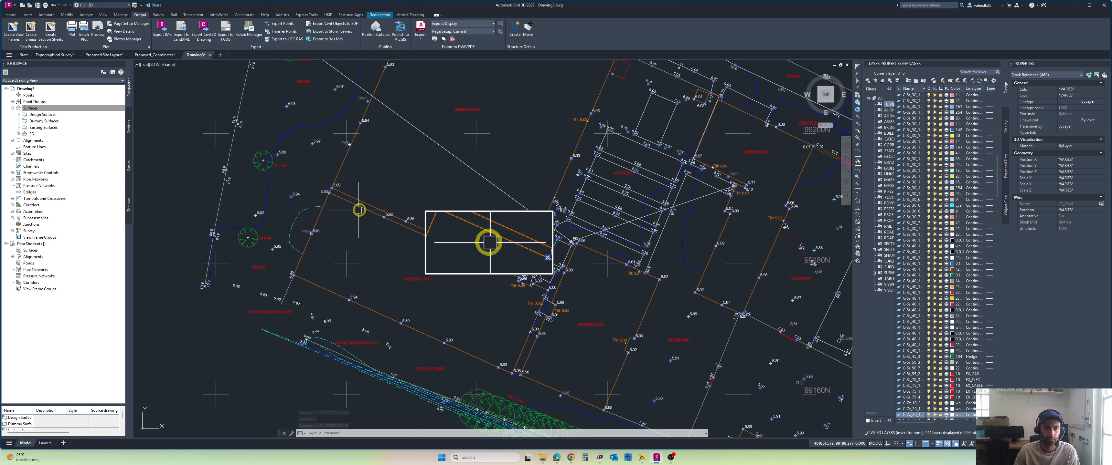
{"action": "middle_click_drag", "start_coordinate": [387, 221], "coordinate": [427, 261]}
{"action": "scroll", "coordinate": [459, 308], "scroll_direction": "down", "scroll_amount": 3}
{"action": "middle_click_drag", "start_coordinate": [459, 308], "coordinate": [312, 209]}
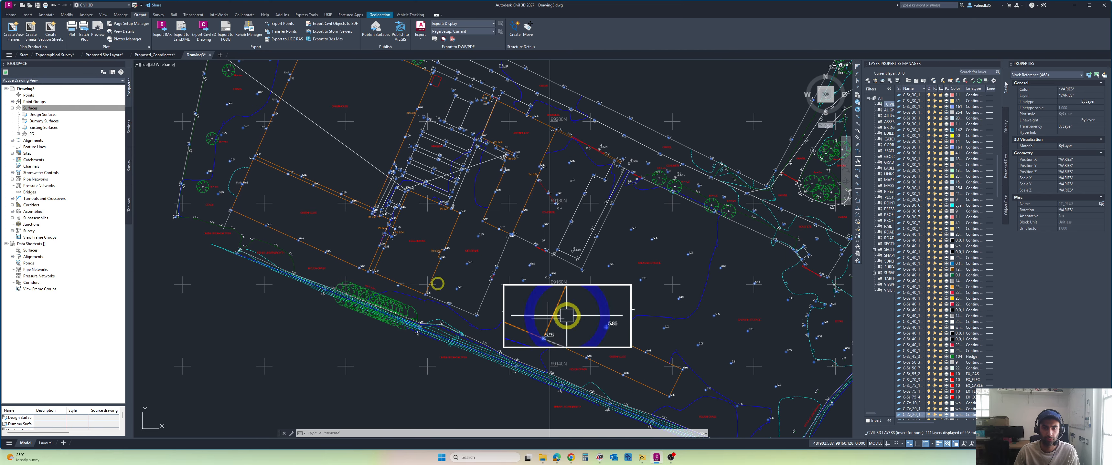
{"action": "scroll", "coordinate": [509, 343], "scroll_direction": "up", "scroll_amount": 2}
{"action": "scroll", "coordinate": [472, 332], "scroll_direction": "up", "scroll_amount": 4}
{"action": "scroll", "coordinate": [365, 223], "scroll_direction": "up", "scroll_amount": 5}
{"action": "scroll", "coordinate": [303, 211], "scroll_direction": "up", "scroll_amount": 3}
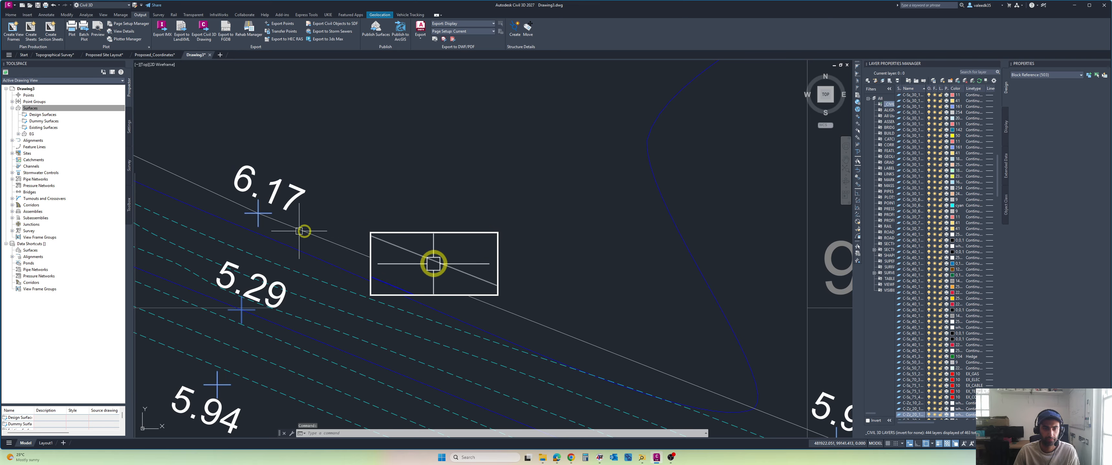
{"action": "scroll", "coordinate": [303, 231], "scroll_direction": "down", "scroll_amount": 12}
{"action": "scroll", "coordinate": [498, 287], "scroll_direction": "up", "scroll_amount": 3}
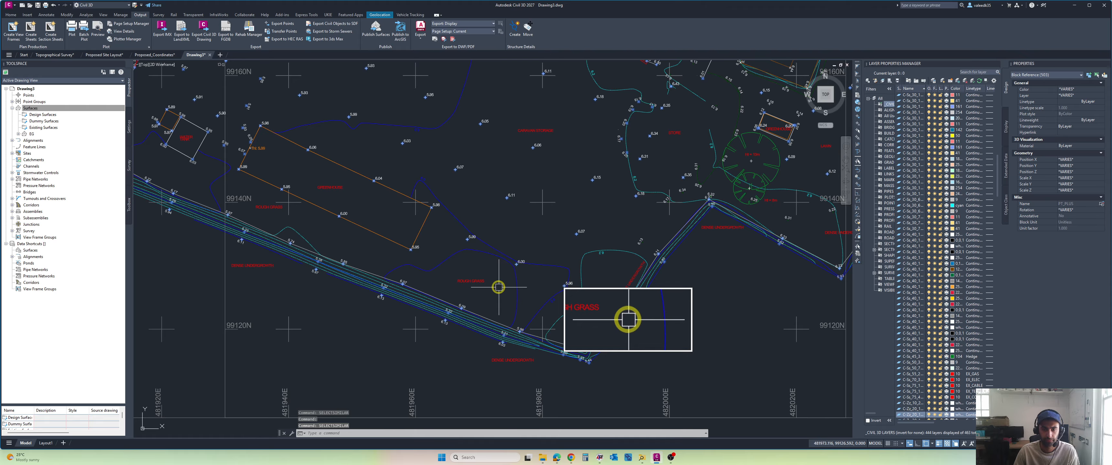
Step: Add the point block at the 6.18 level near the 99220N grid mark and its similar blocks to the selection
{"action": "middle_click_drag", "start_coordinate": [498, 287], "coordinate": [335, 313]}
{"action": "scroll", "coordinate": [335, 313], "scroll_direction": "down", "scroll_amount": 3}
{"action": "middle_click_drag", "start_coordinate": [517, 246], "coordinate": [479, 296]}
{"action": "middle_click_drag", "start_coordinate": [585, 190], "coordinate": [515, 282]}
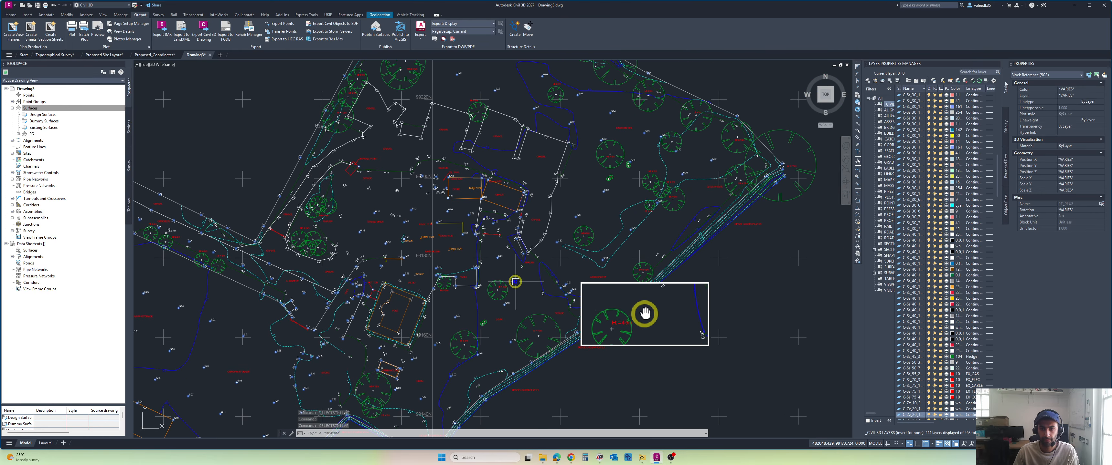
{"action": "mouse_move", "coordinate": [565, 208]}
{"action": "middle_mouse_down"}
{"action": "mouse_move", "coordinate": [530, 279]}
{"action": "mouse_move", "coordinate": [534, 300]}
{"action": "middle_mouse_up"}
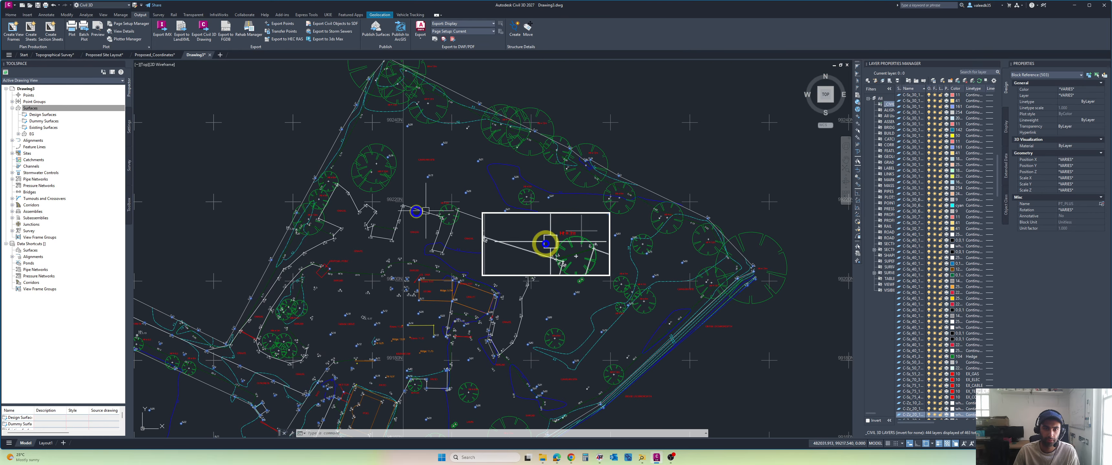
{"action": "scroll", "coordinate": [525, 231], "scroll_direction": "up", "scroll_amount": 6}
{"action": "scroll", "coordinate": [405, 160], "scroll_direction": "up", "scroll_amount": 3}
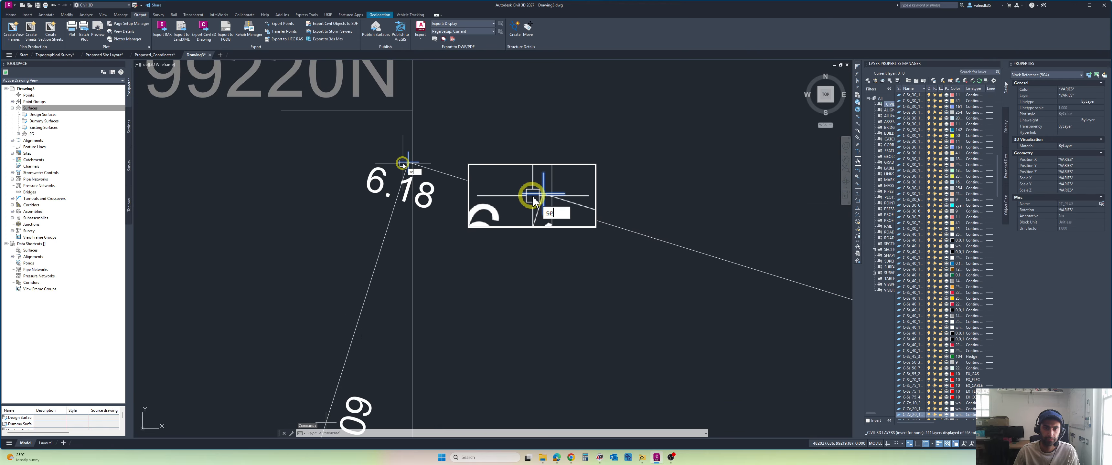
{"action": "scroll", "coordinate": [423, 192], "scroll_direction": "down", "scroll_amount": 9}
{"action": "middle_click_drag", "start_coordinate": [436, 190], "coordinate": [465, 188]}
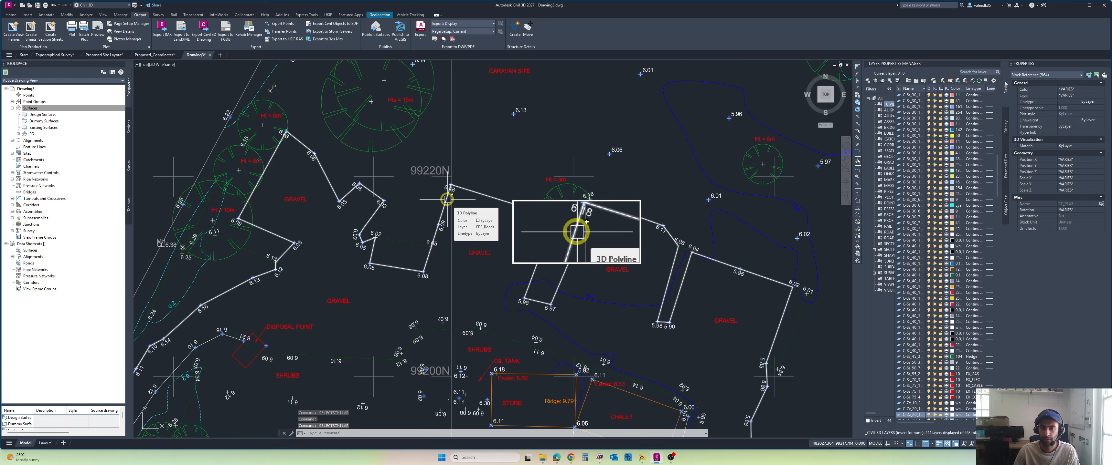
Step: Isolate the selected survey point blocks after checking the rest of the site, and expand the EG surface's definition
{"action": "scroll", "coordinate": [412, 184], "scroll_direction": "down", "scroll_amount": 6}
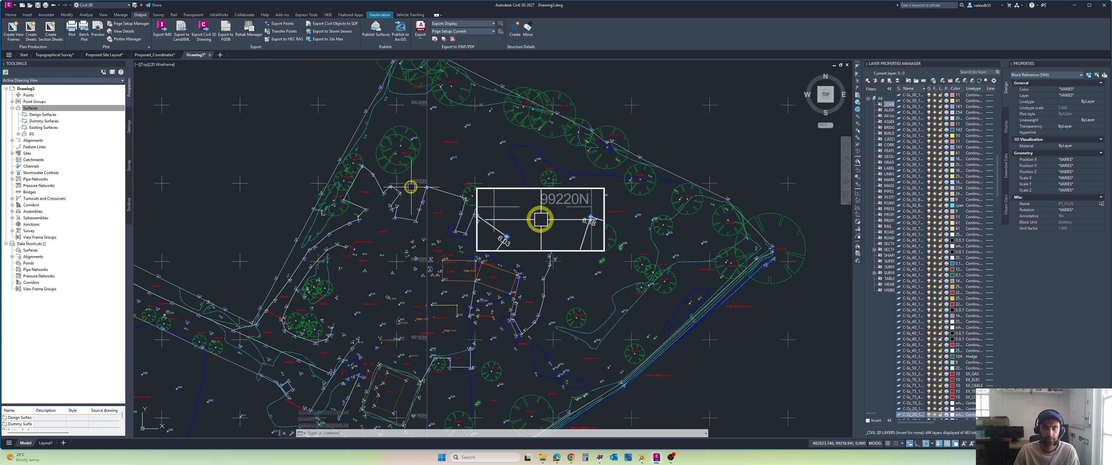
{"action": "scroll", "coordinate": [379, 179], "scroll_direction": "up", "scroll_amount": 6}
{"action": "scroll", "coordinate": [376, 184], "scroll_direction": "down", "scroll_amount": 8}
{"action": "middle_click_drag", "start_coordinate": [381, 173], "coordinate": [417, 133]}
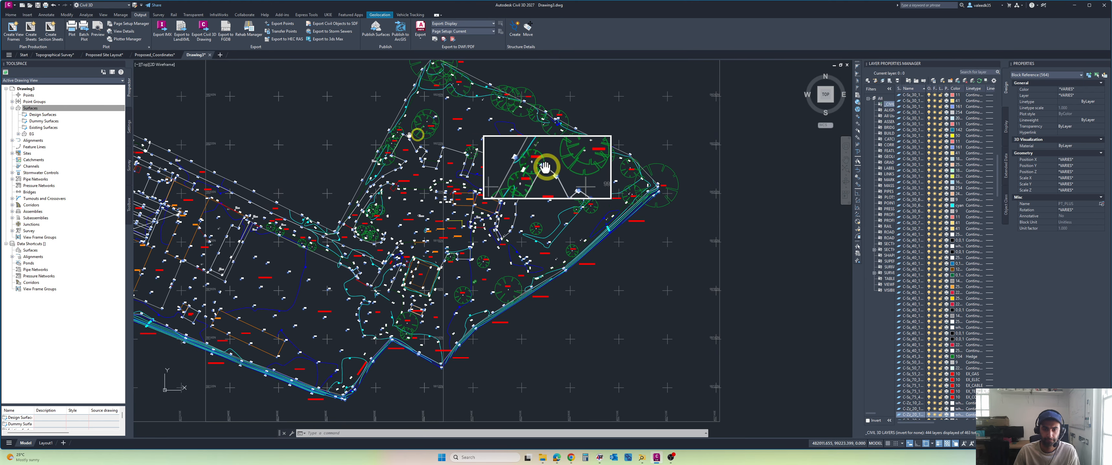
{"action": "scroll", "coordinate": [417, 134], "scroll_direction": "down", "scroll_amount": 2}
{"action": "scroll", "coordinate": [461, 224], "scroll_direction": "up", "scroll_amount": 5}
{"action": "scroll", "coordinate": [525, 242], "scroll_direction": "down", "scroll_amount": 6}
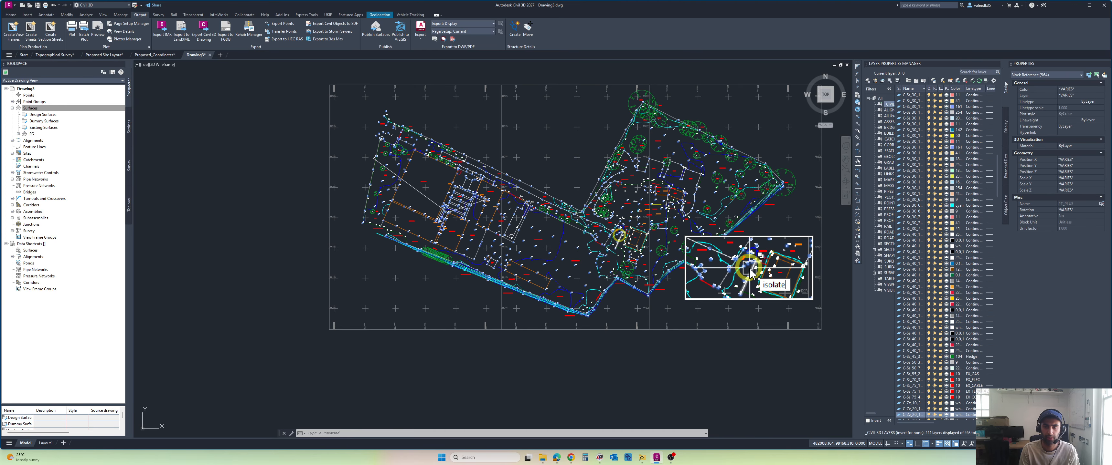
{"action": "key", "text": "Return"}
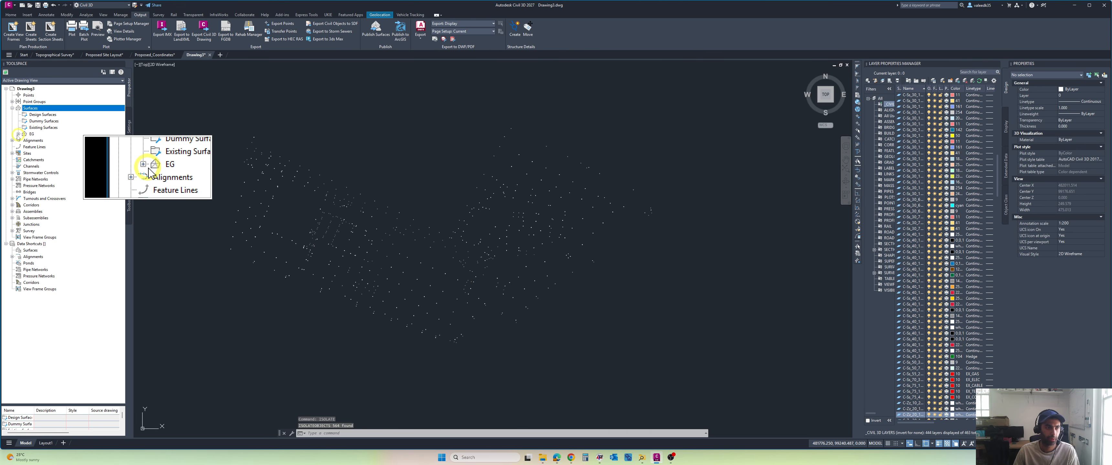
{"action": "left_click", "coordinate": [18, 134]}
{"action": "left_click", "coordinate": [24, 153]}
{"action": "right_click", "coordinate": [50, 166]}
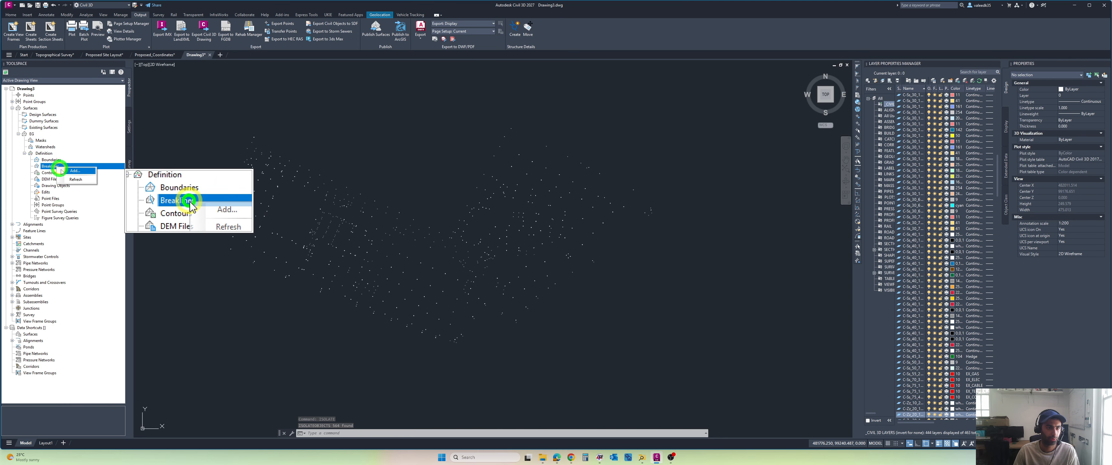
{"action": "left_click", "coordinate": [71, 171]}
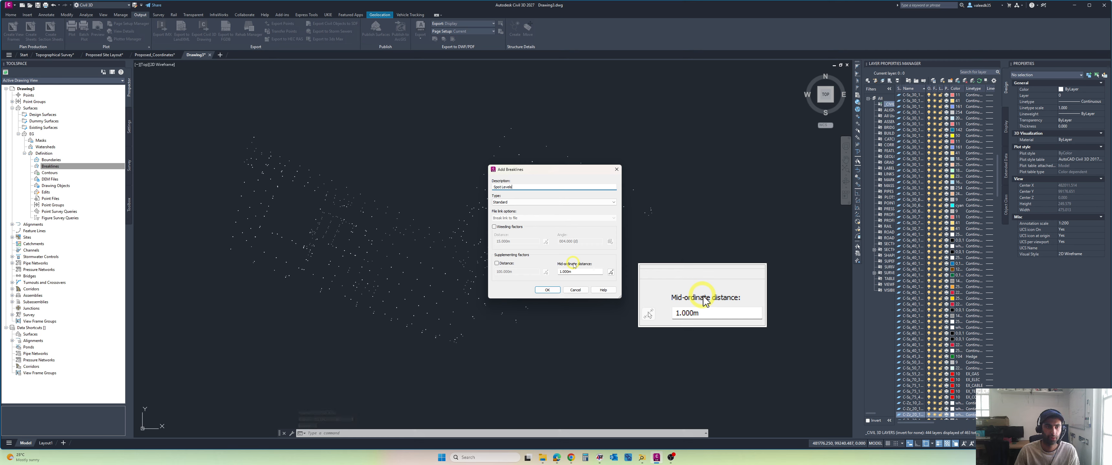
{"action": "left_click", "coordinate": [547, 289]}
Step: Add all isolated point blocks to the EG surface as drawing objects of type Blocks with description S, then unisolate all objects
{"action": "left_click", "coordinate": [49, 185]}
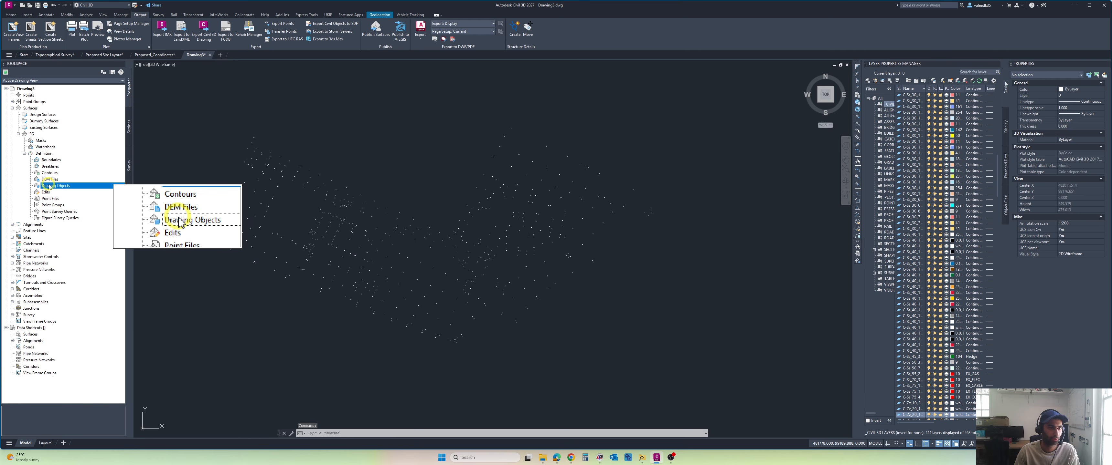
{"action": "left_click", "coordinate": [67, 188]}
{"action": "left_click", "coordinate": [556, 214]}
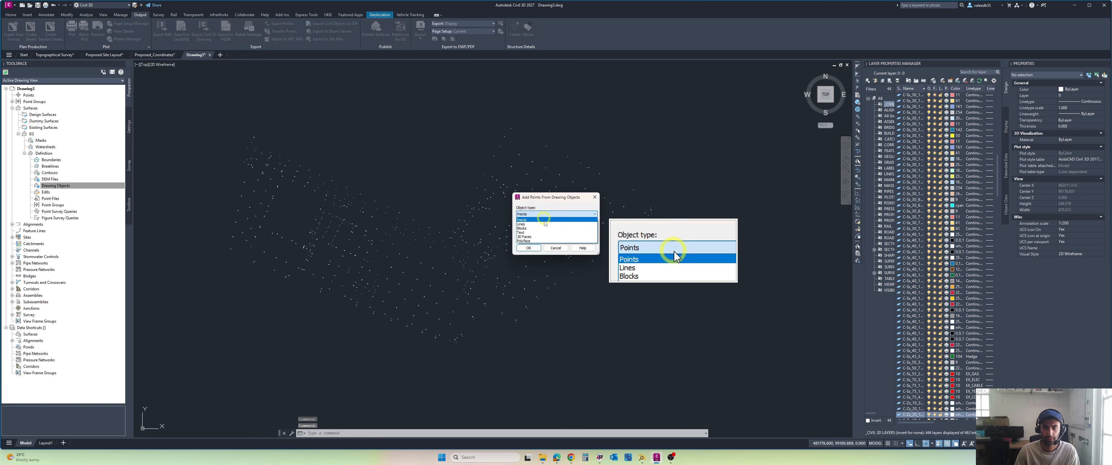
{"action": "left_click", "coordinate": [540, 229]}
{"action": "left_click", "coordinate": [544, 237]}
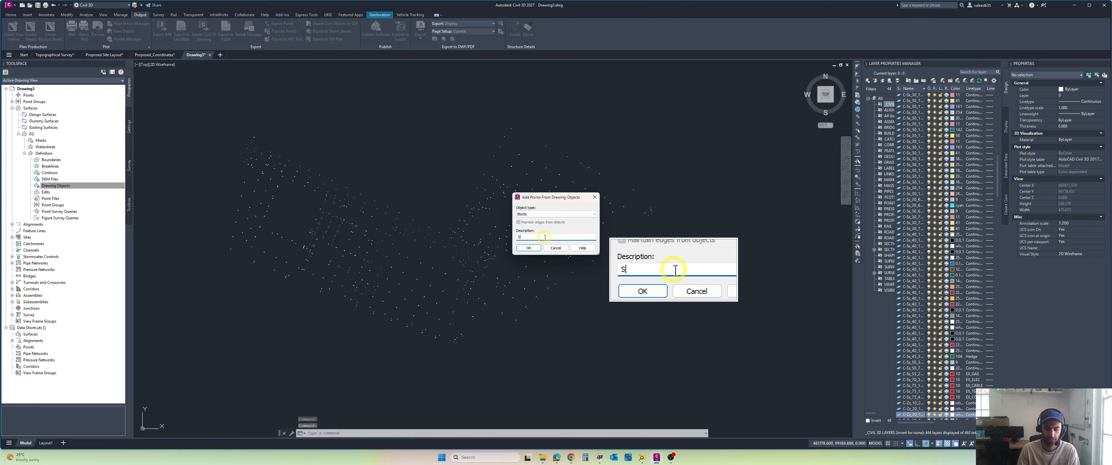
{"action": "key", "text": "Return"}
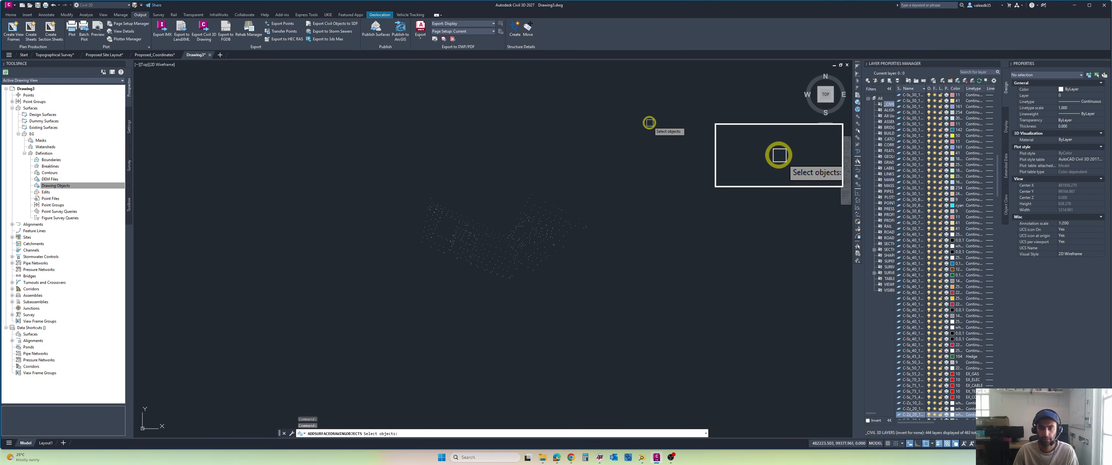
{"action": "left_click", "coordinate": [649, 123]}
{"action": "left_click", "coordinate": [363, 310]}
{"action": "key", "text": "Return"}
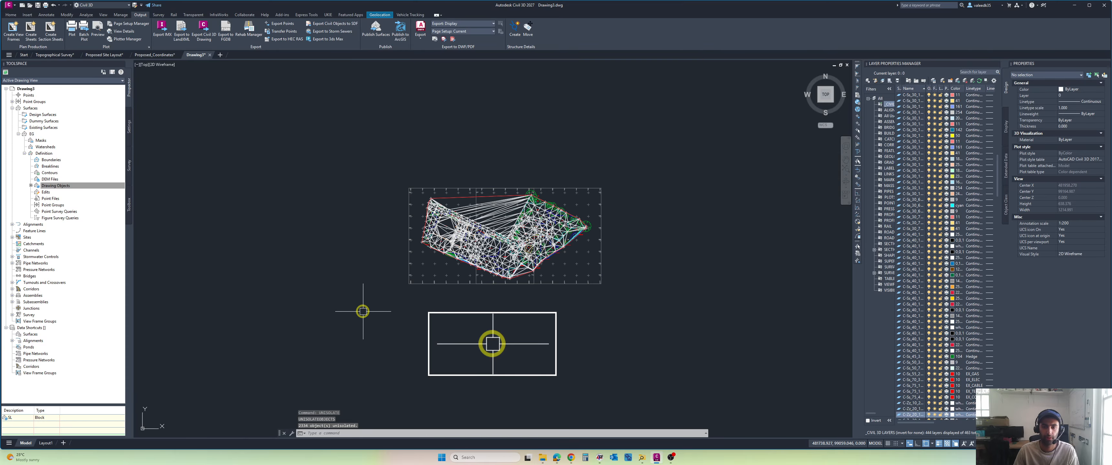
Step: Inspect the EG surface in 3D with the Object Viewer, orbiting around it, then close the viewer
{"action": "middle_click_drag", "start_coordinate": [541, 234], "coordinate": [465, 188], "text": "shift"}
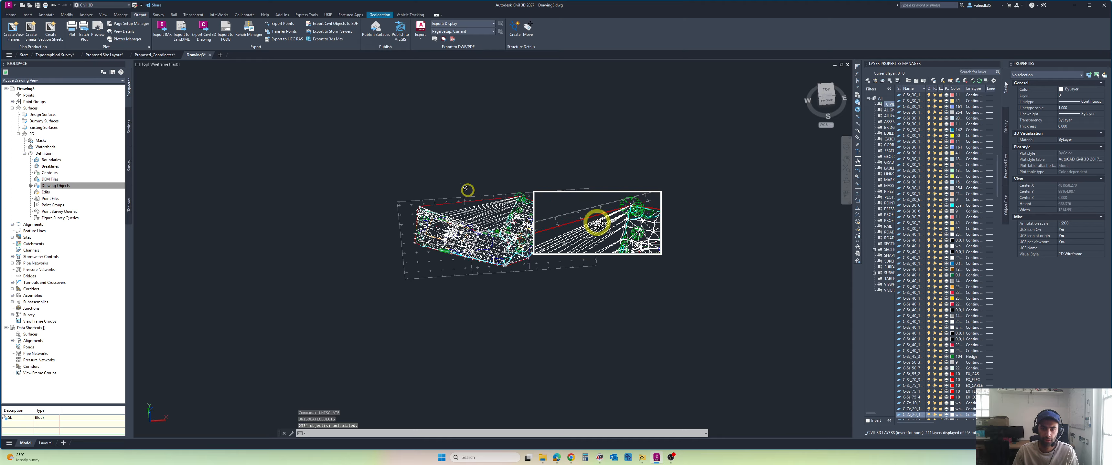
{"action": "scroll", "coordinate": [479, 197], "scroll_direction": "up", "scroll_amount": 5}
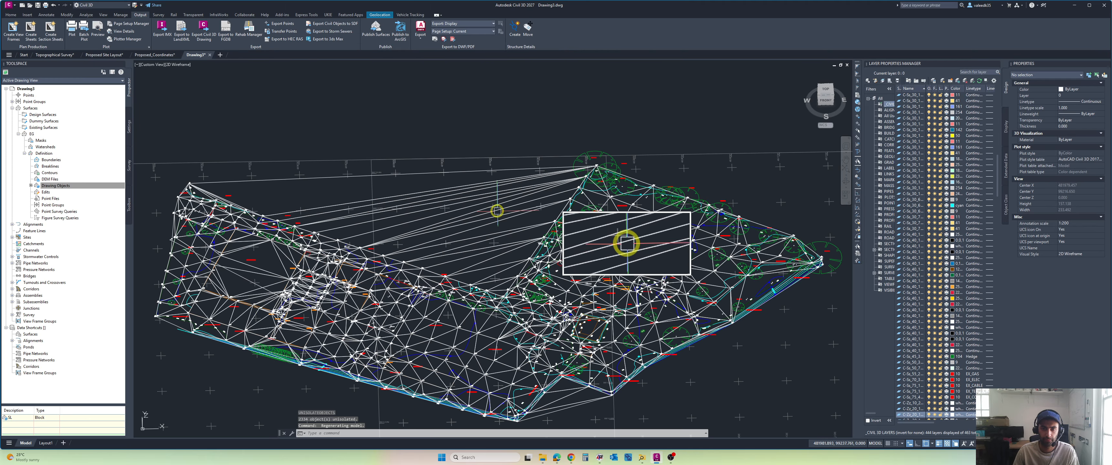
{"action": "left_click", "coordinate": [501, 209]}
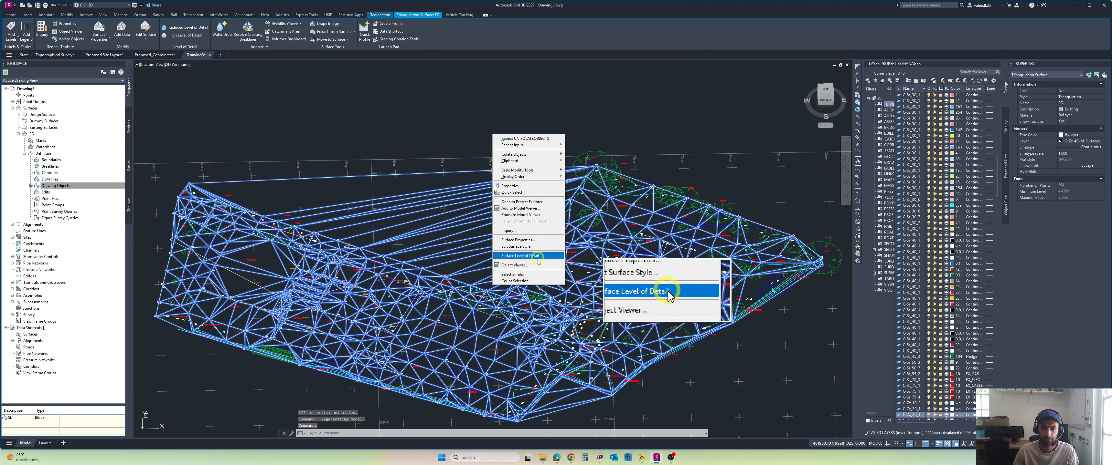
{"action": "left_click", "coordinate": [537, 265]}
{"action": "left_click_drag", "start_coordinate": [538, 326], "coordinate": [591, 259]}
{"action": "scroll", "coordinate": [554, 280], "scroll_direction": "down", "scroll_amount": 3}
{"action": "left_click", "coordinate": [1104, 3]}
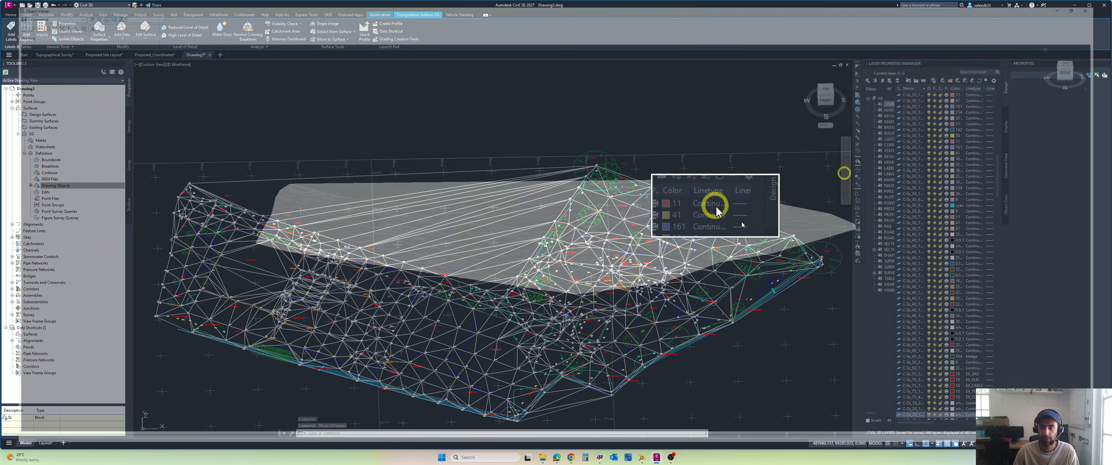
Step: Examine the long triangles spanning the gap between the two site wings, then clear the surface selection
{"action": "scroll", "coordinate": [469, 249], "scroll_direction": "up", "scroll_amount": 3}
{"action": "left_click", "coordinate": [453, 244]}
{"action": "scroll", "coordinate": [453, 243], "scroll_direction": "down", "scroll_amount": 5}
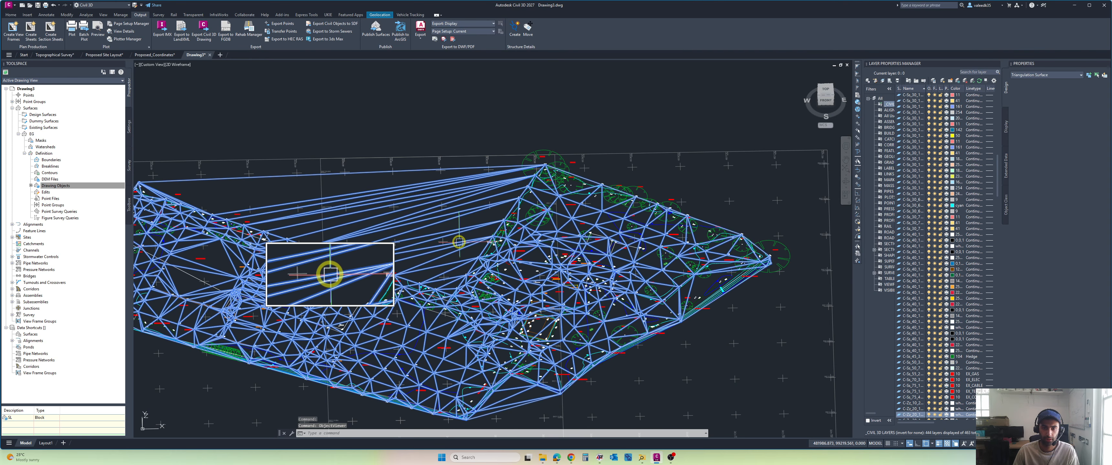
{"action": "scroll", "coordinate": [408, 240], "scroll_direction": "up", "scroll_amount": 2}
{"action": "key", "text": "Escape"}
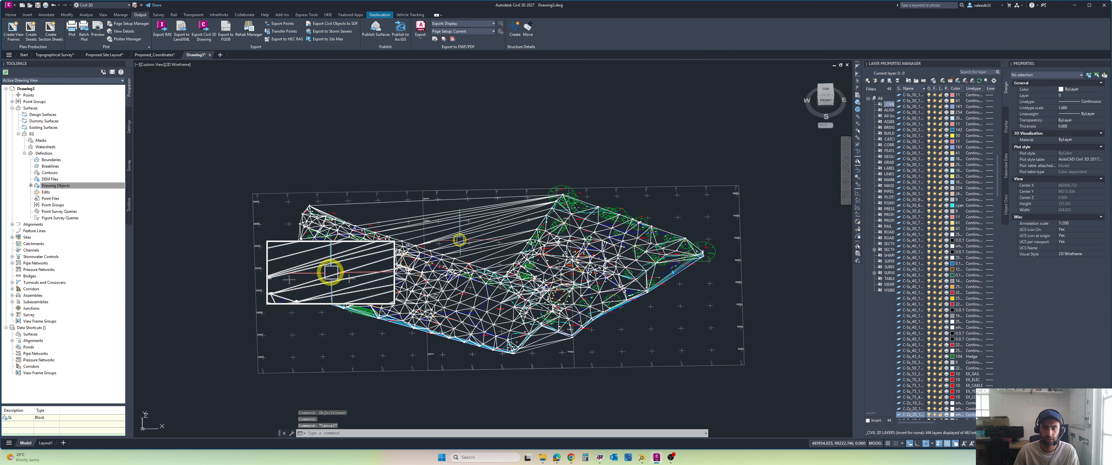
Step: Delete the long EG surface edges spanning the open gap between the two site wings
{"action": "left_click", "coordinate": [459, 234]}
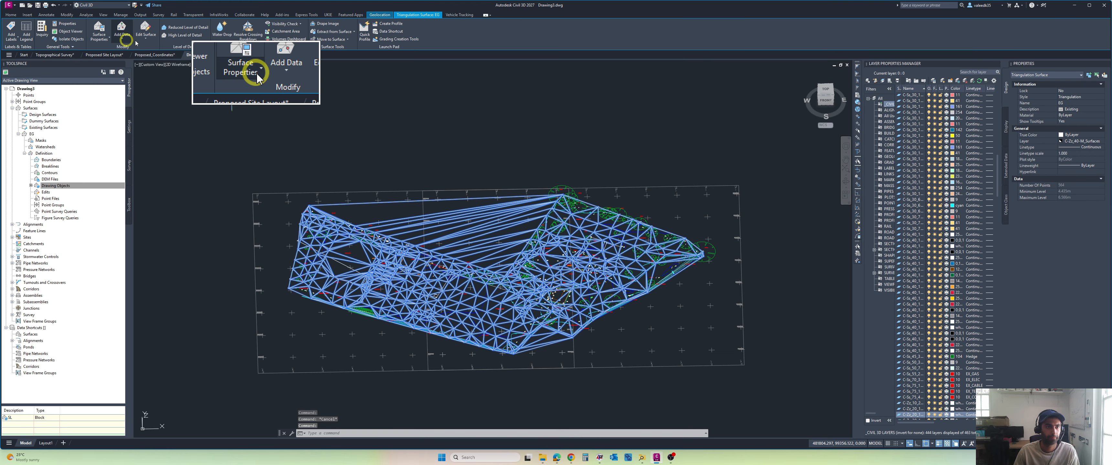
{"action": "left_click", "coordinate": [148, 39]}
{"action": "left_click", "coordinate": [158, 65]}
{"action": "scroll", "coordinate": [488, 260], "scroll_direction": "up", "scroll_amount": 2}
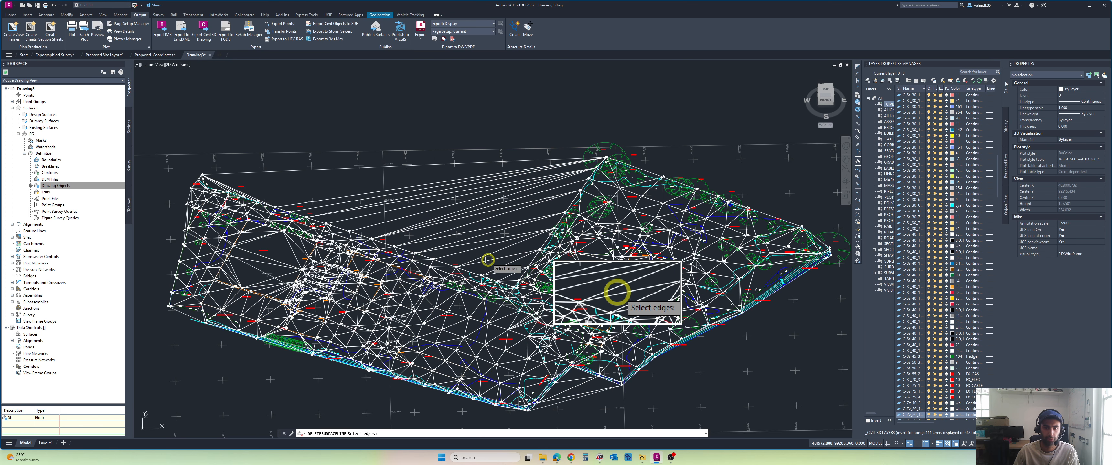
{"action": "scroll", "coordinate": [488, 260], "scroll_direction": "up", "scroll_amount": 4}
{"action": "scroll", "coordinate": [498, 181], "scroll_direction": "down", "scroll_amount": 2}
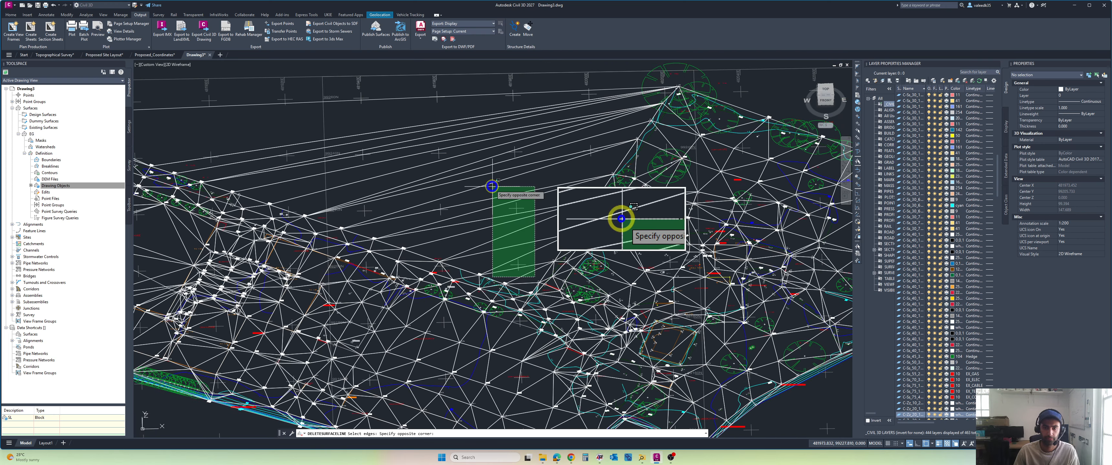
{"action": "left_click", "coordinate": [501, 109]}
{"action": "scroll", "coordinate": [538, 146], "scroll_direction": "down", "scroll_amount": 2}
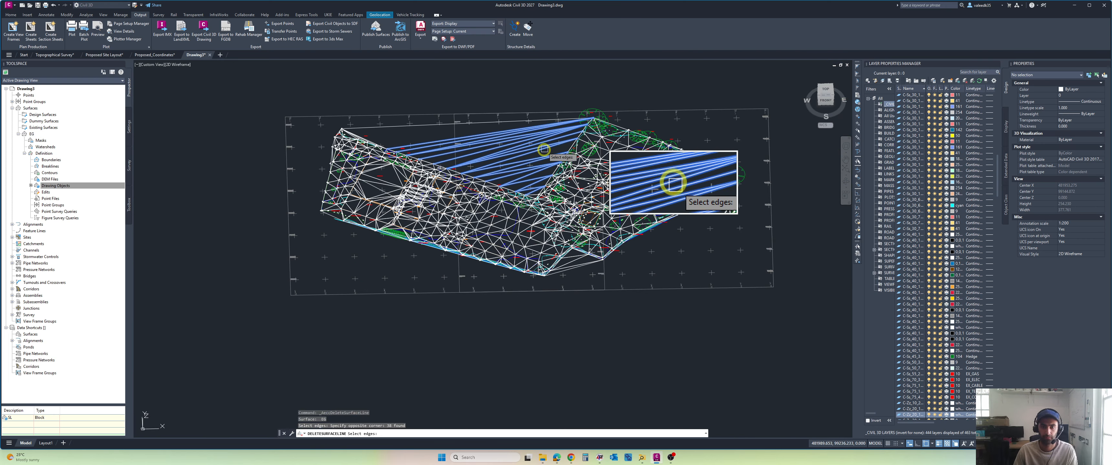
{"action": "key", "text": "Return"}
{"action": "key", "text": "Return"}
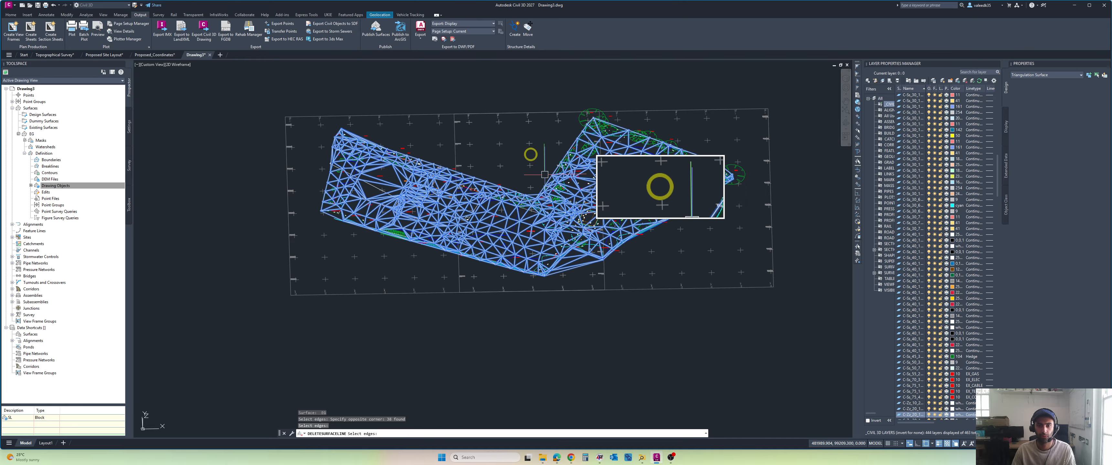
Step: Delete the EG surface edges that bridge the notch in the southern site boundary
{"action": "middle_click_drag", "start_coordinate": [529, 154], "coordinate": [515, 184]}
{"action": "scroll", "coordinate": [568, 296], "scroll_direction": "up", "scroll_amount": 2}
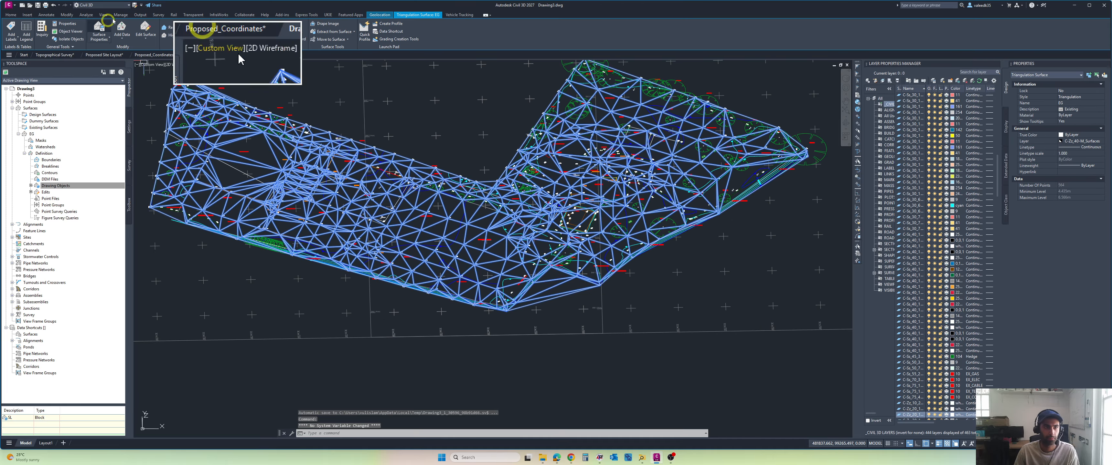
{"action": "left_click", "coordinate": [146, 31]}
{"action": "left_click", "coordinate": [156, 69]}
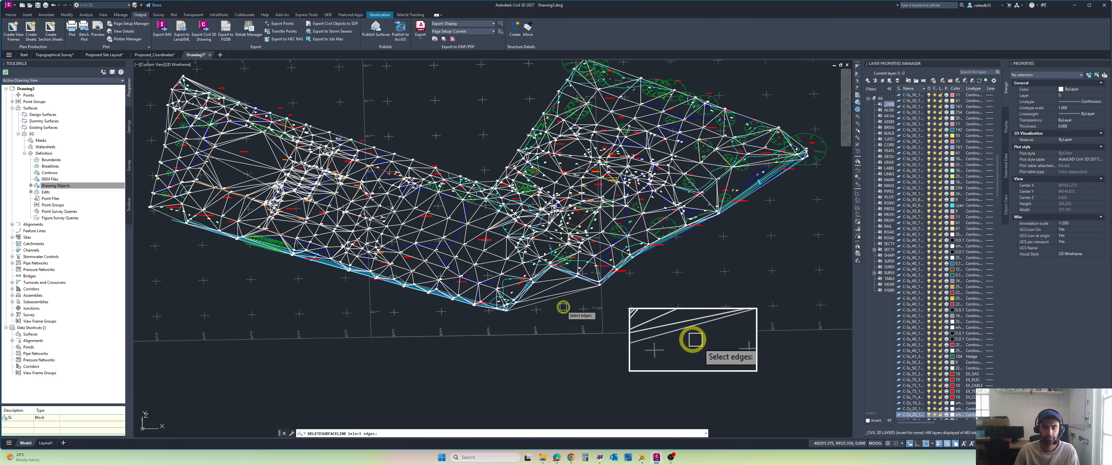
{"action": "scroll", "coordinate": [566, 311], "scroll_direction": "up", "scroll_amount": 2}
{"action": "left_click", "coordinate": [541, 214]}
{"action": "left_click", "coordinate": [516, 316]}
{"action": "scroll", "coordinate": [535, 306], "scroll_direction": "down", "scroll_amount": 2}
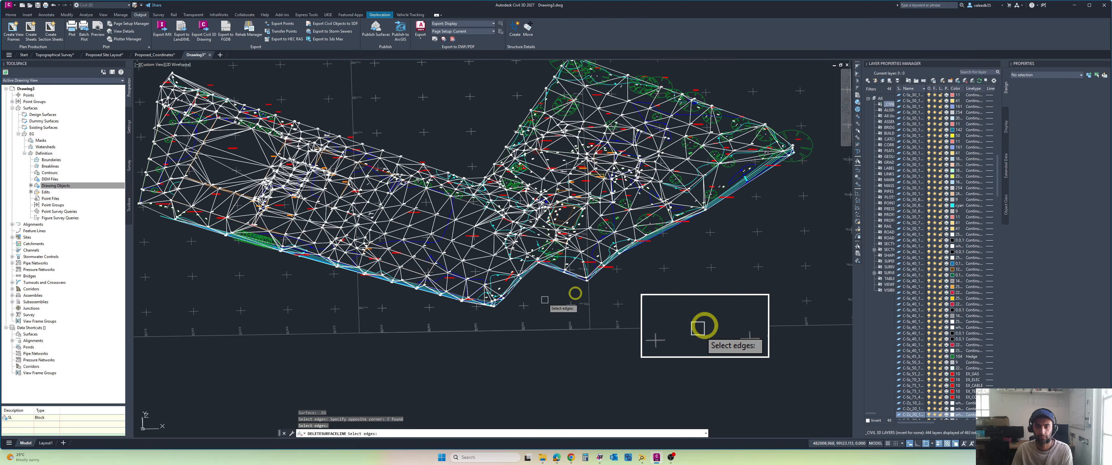
{"action": "scroll", "coordinate": [488, 262], "scroll_direction": "up", "scroll_amount": 5}
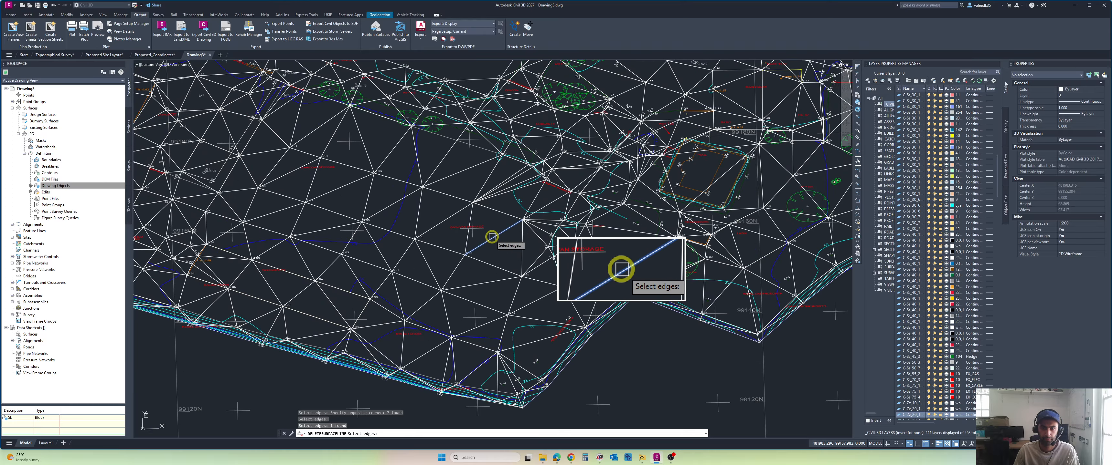
{"action": "key", "text": "Escape"}
{"action": "key", "text": "Escape"}
{"action": "scroll", "coordinate": [496, 240], "scroll_direction": "down", "scroll_amount": 8}
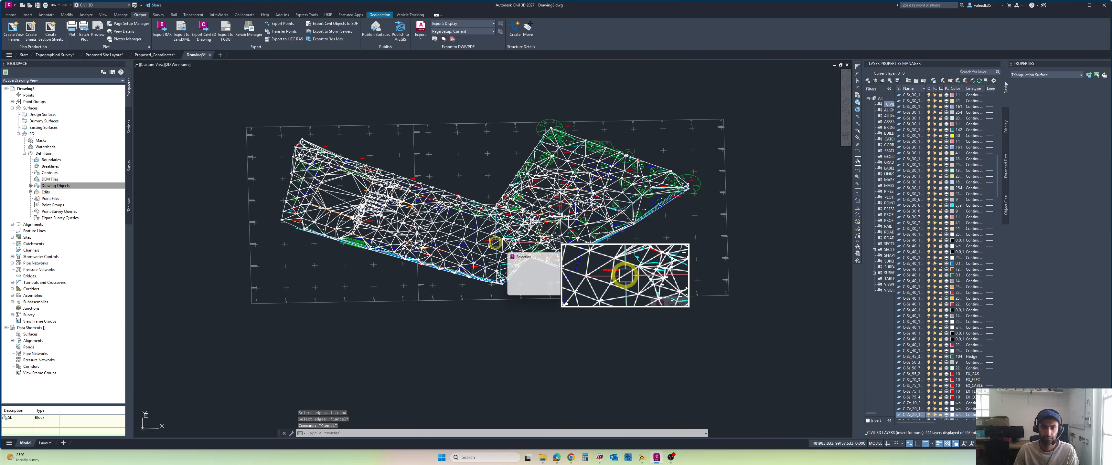
{"action": "left_click", "coordinate": [553, 242]}
{"action": "key", "text": "Escape"}
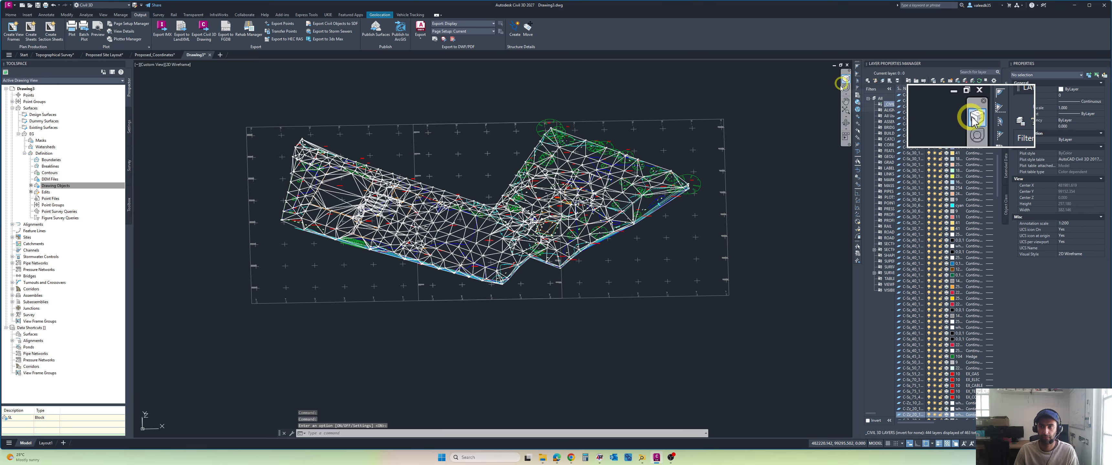
{"action": "key", "text": "Escape"}
{"action": "key", "text": "Escape"}
{"action": "scroll", "coordinate": [769, 112], "scroll_direction": "down", "scroll_amount": 4}
{"action": "middle_click_drag", "start_coordinate": [750, 119], "coordinate": [696, 192]}
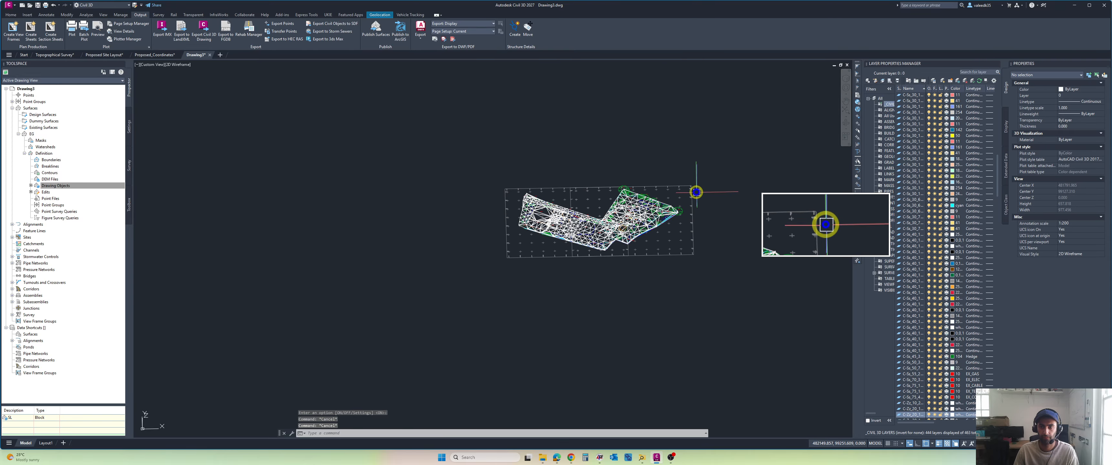
{"action": "middle_click", "coordinate": [696, 192]}
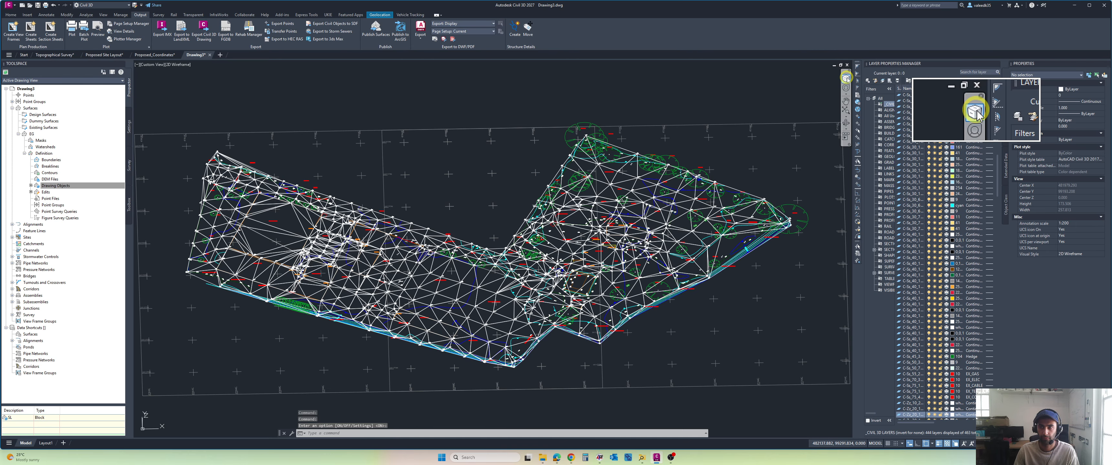
{"action": "middle_click_drag", "start_coordinate": [706, 133], "coordinate": [717, 160], "text": "shift"}
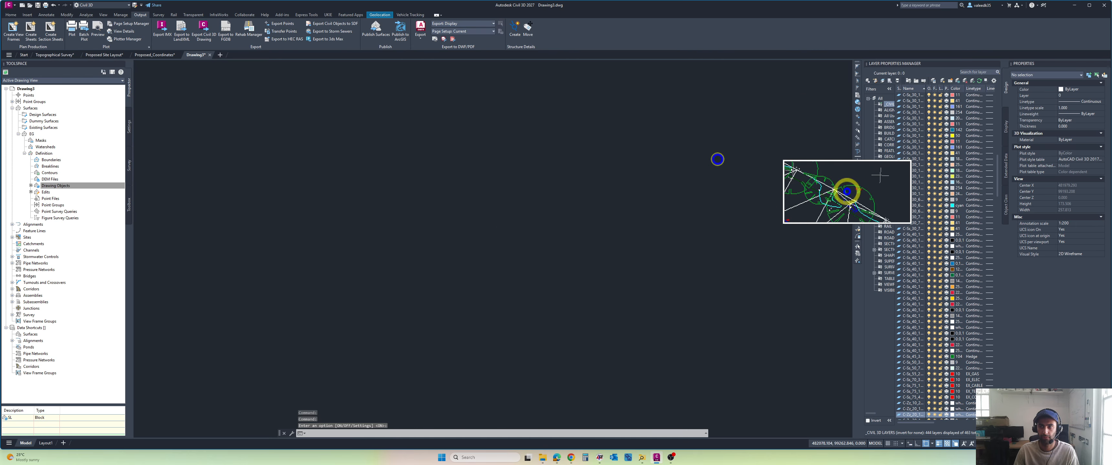
{"action": "key", "text": "Escape"}
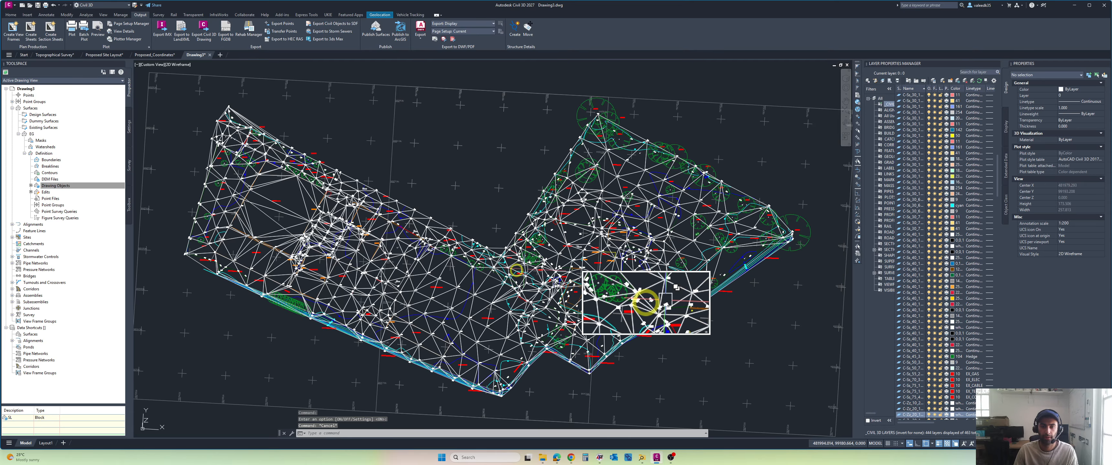
Step: View the EG surface from the front in the Model Viewer, then close it
{"action": "scroll", "coordinate": [480, 295], "scroll_direction": "up", "scroll_amount": 5}
{"action": "left_click", "coordinate": [496, 278]}
{"action": "right_click", "coordinate": [487, 252]}
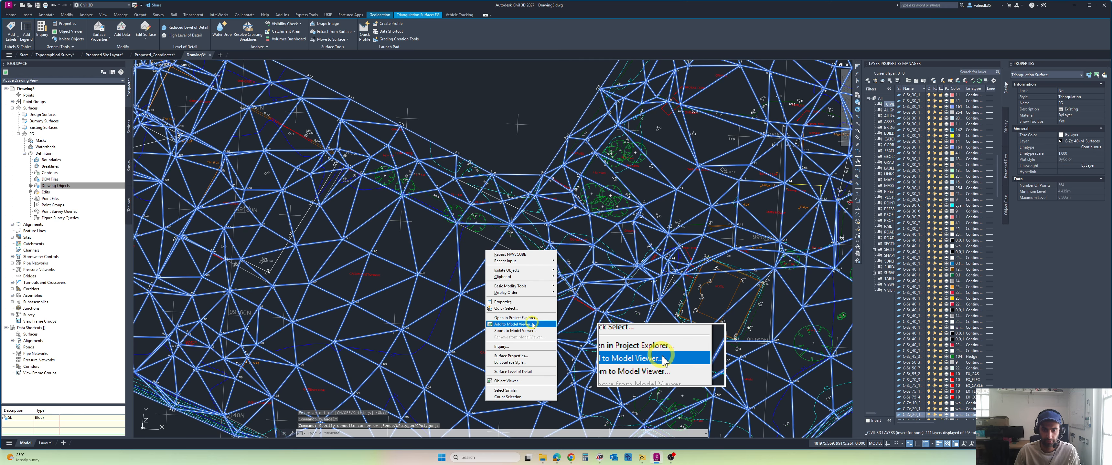
{"action": "left_click", "coordinate": [520, 381]}
{"action": "mouse_move", "coordinate": [313, 259]}
{"action": "left_mouse_down"}
{"action": "mouse_move", "coordinate": [315, 219]}
{"action": "mouse_move", "coordinate": [325, 248]}
{"action": "mouse_move", "coordinate": [350, 241]}
{"action": "mouse_move", "coordinate": [314, 232]}
{"action": "mouse_move", "coordinate": [323, 209]}
{"action": "mouse_move", "coordinate": [286, 239]}
{"action": "mouse_move", "coordinate": [291, 227]}
{"action": "mouse_move", "coordinate": [399, 86]}
{"action": "left_mouse_up"}
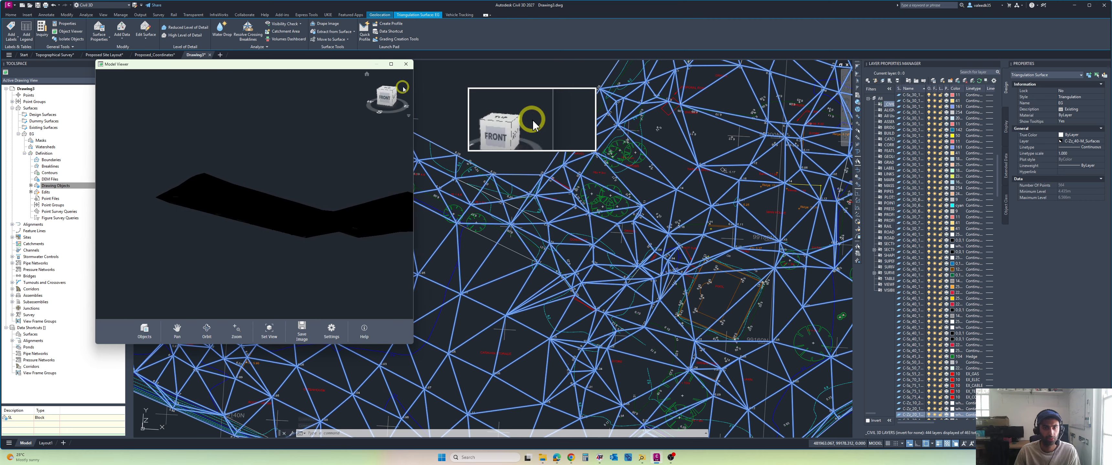
{"action": "left_click", "coordinate": [406, 64]}
Step: Orbit the trimmed EG surface in the Object Viewer to check its shape, then close the viewer
{"action": "scroll", "coordinate": [496, 202], "scroll_direction": "down", "scroll_amount": 5}
{"action": "right_click", "coordinate": [474, 220]}
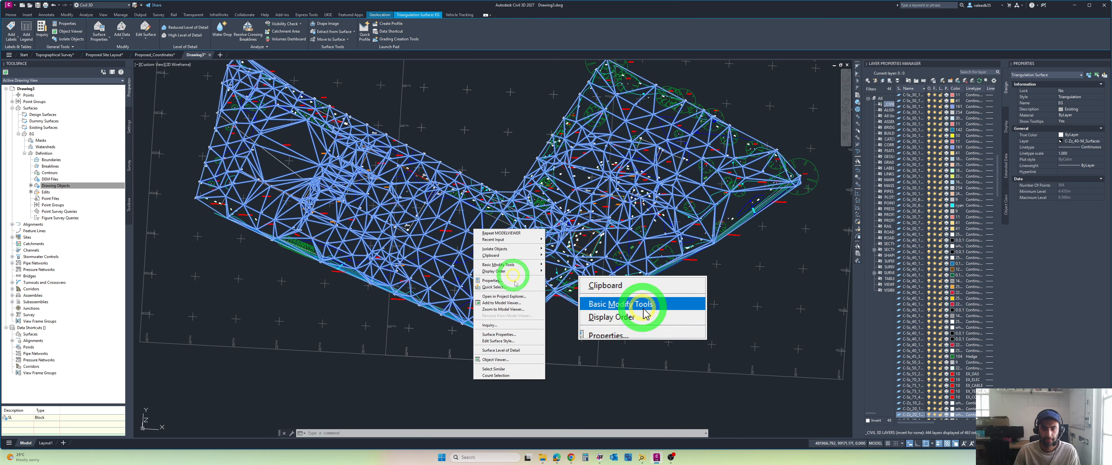
{"action": "left_click", "coordinate": [501, 359]}
{"action": "left_click_drag", "start_coordinate": [534, 307], "coordinate": [642, 264]}
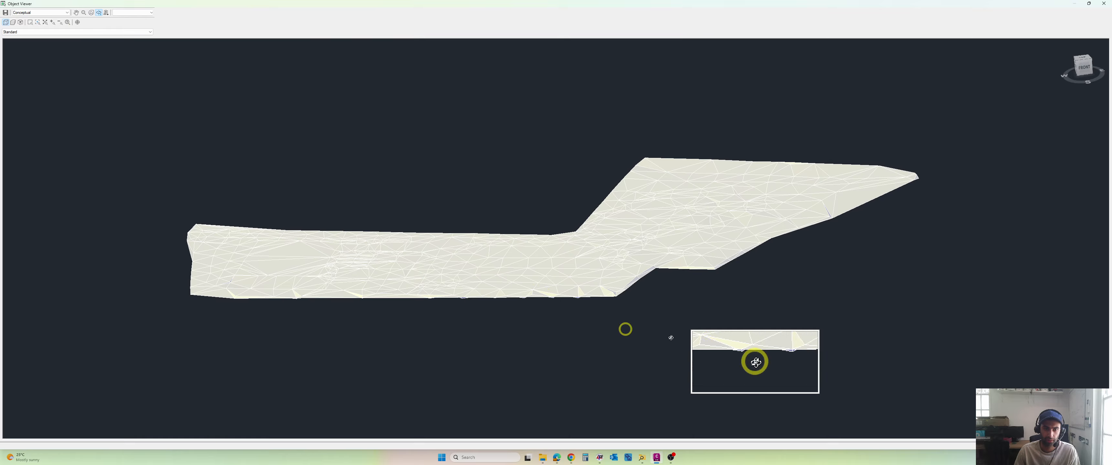
{"action": "left_click", "coordinate": [1101, 6]}
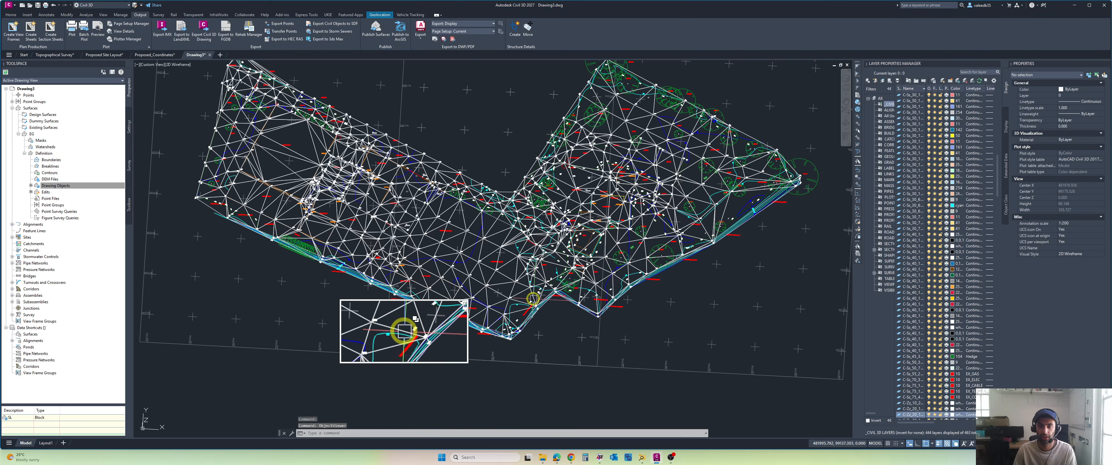
Step: Collapse the EG surface in the drawing tree and try to create data shortcuts
{"action": "middle_click_drag", "start_coordinate": [473, 257], "coordinate": [477, 275]}
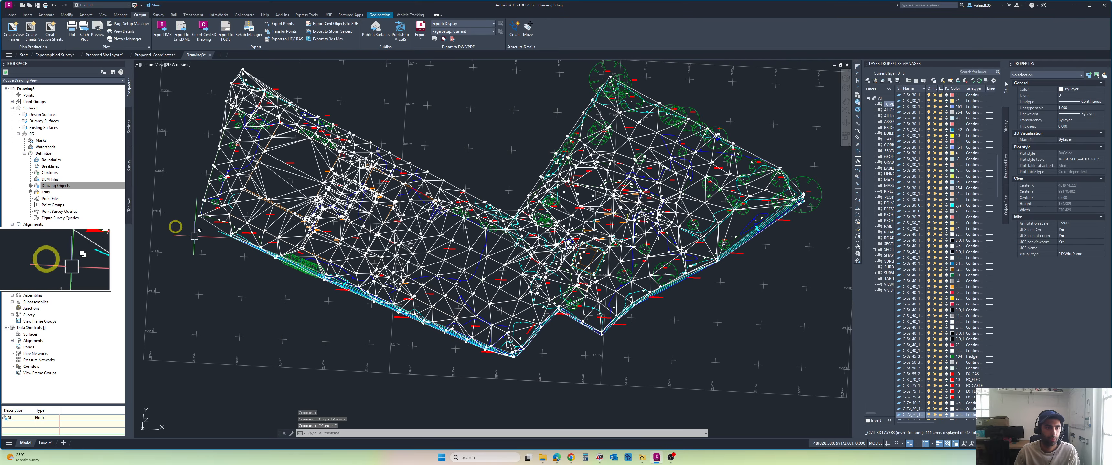
{"action": "left_click", "coordinate": [19, 134]}
{"action": "right_click", "coordinate": [28, 244]}
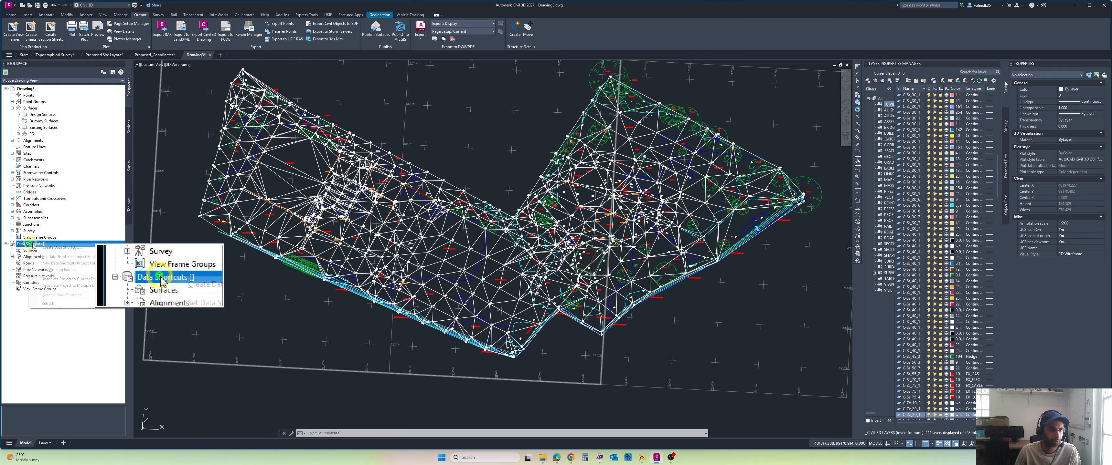
{"action": "left_click", "coordinate": [65, 250]}
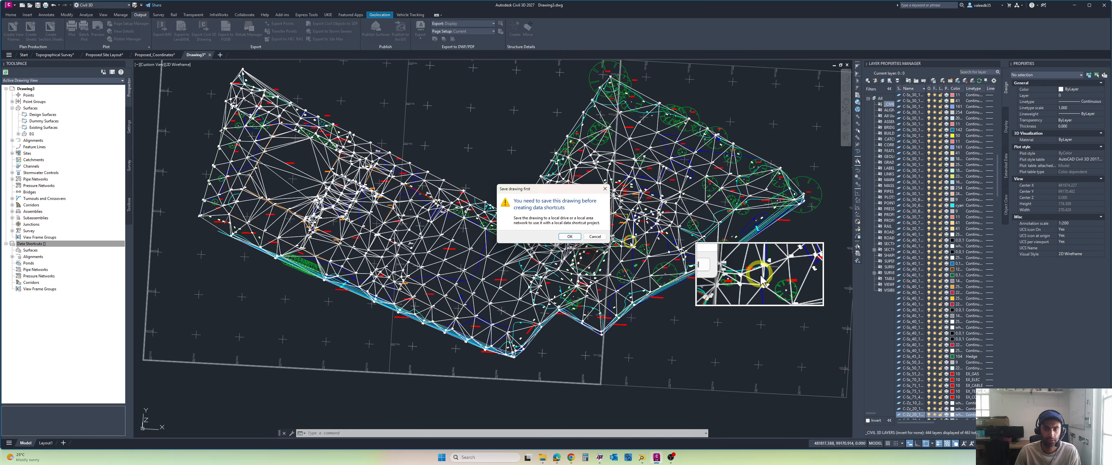
{"action": "left_click", "coordinate": [596, 237]}
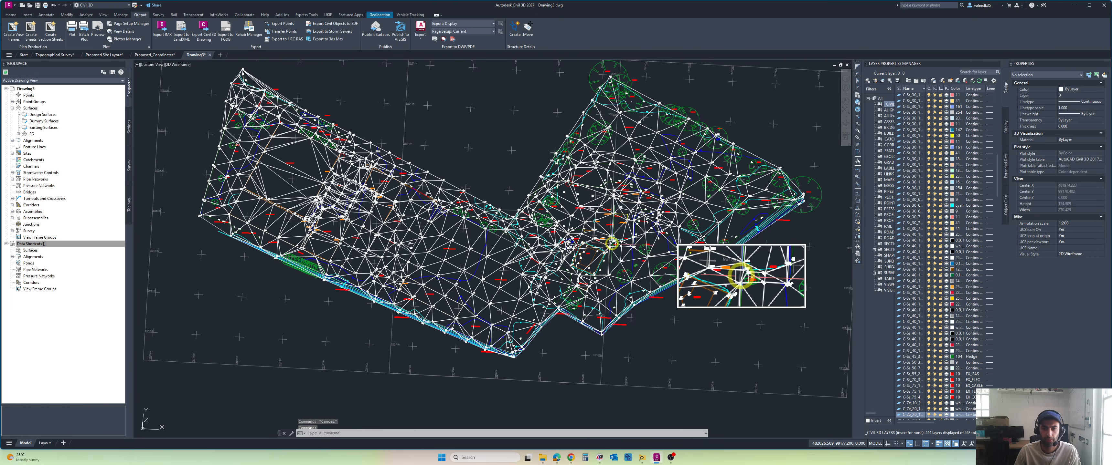
Step: Save the drawing under the file name Existing Surface in the Project Info folder
{"action": "key", "text": "ctrl+s"}
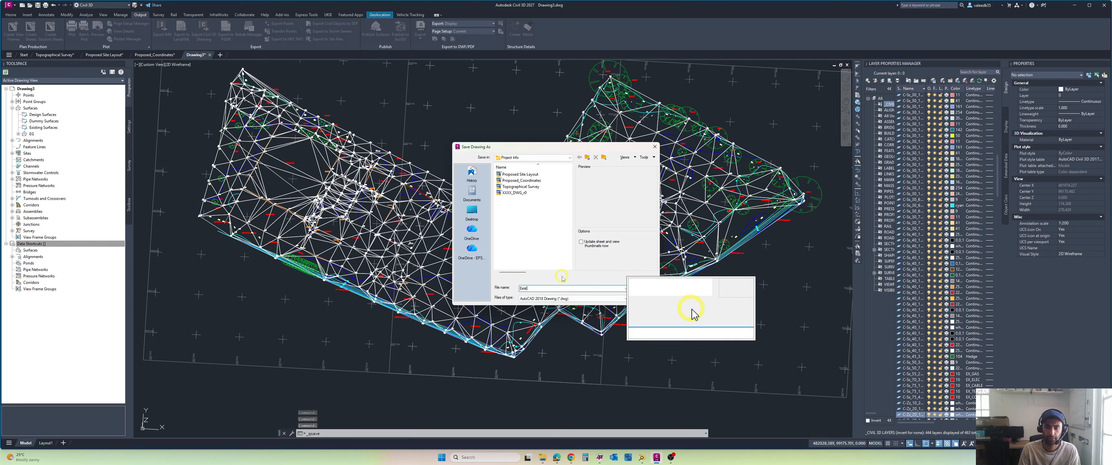
{"action": "type", "text": "Existing Surface"}
{"action": "key", "text": "Return"}
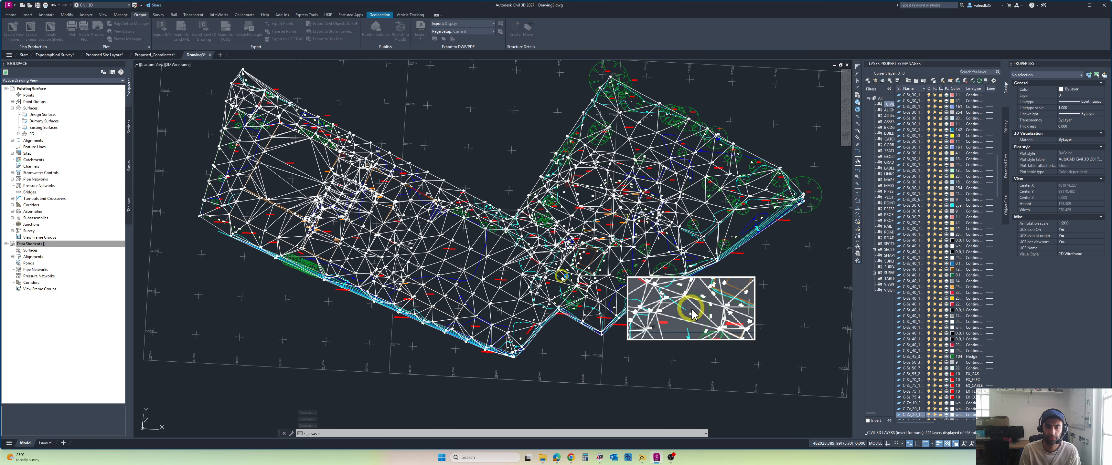
Step: Create a new drawing and copy the EG surface from the Existing Surface drawing to the clipboard
{"action": "scroll", "coordinate": [592, 213], "scroll_direction": "down", "scroll_amount": 4}
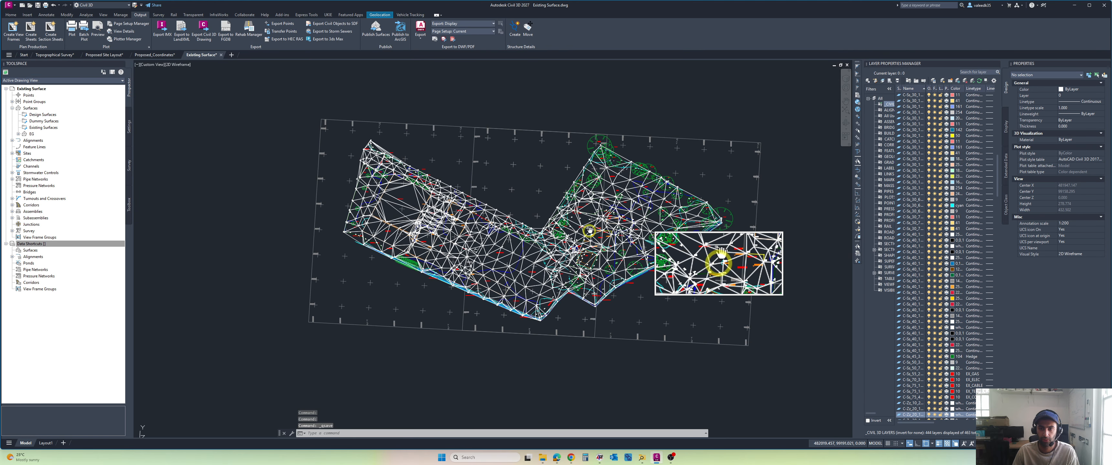
{"action": "left_click", "coordinate": [236, 58]}
{"action": "left_click", "coordinate": [206, 55]}
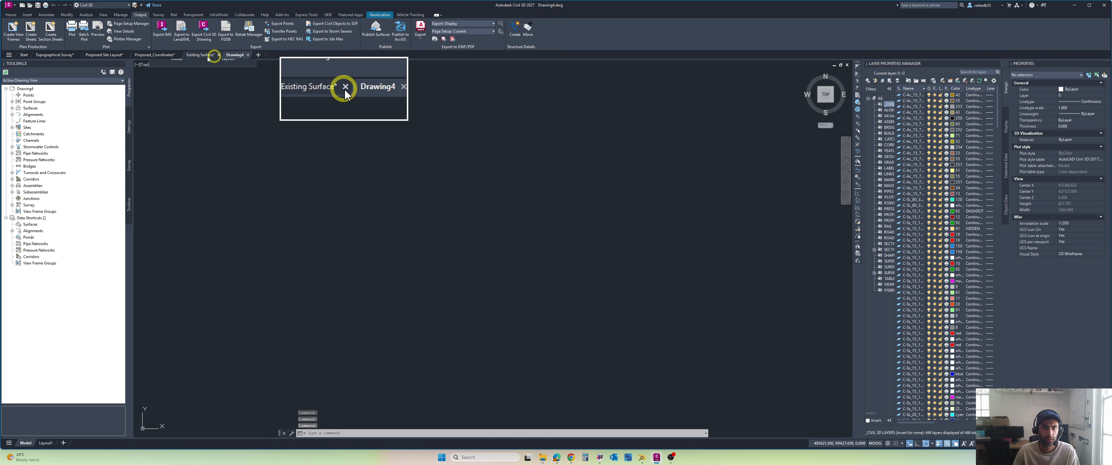
{"action": "scroll", "coordinate": [468, 276], "scroll_direction": "up", "scroll_amount": 5}
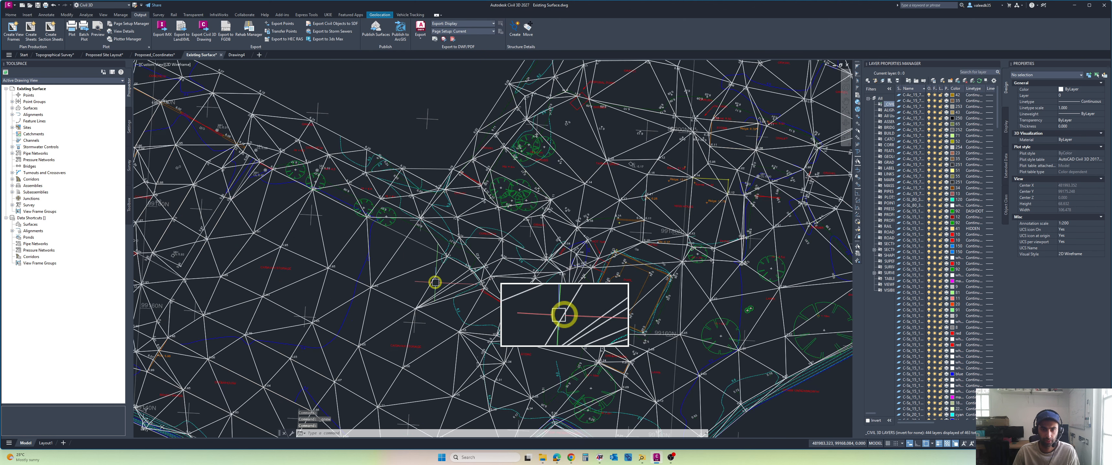
{"action": "left_click", "coordinate": [434, 280]}
{"action": "right_click", "coordinate": [417, 263]}
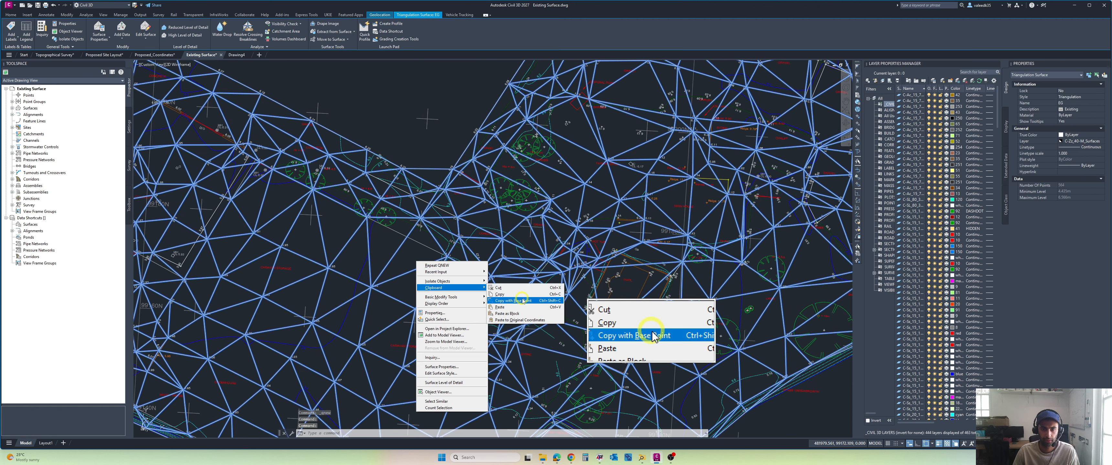
{"action": "left_click", "coordinate": [505, 297]}
Step: Paste the EG surface into Drawing4 at its original coordinates, zoom to extents and list the drawing's surfaces
{"action": "left_click", "coordinate": [240, 55]}
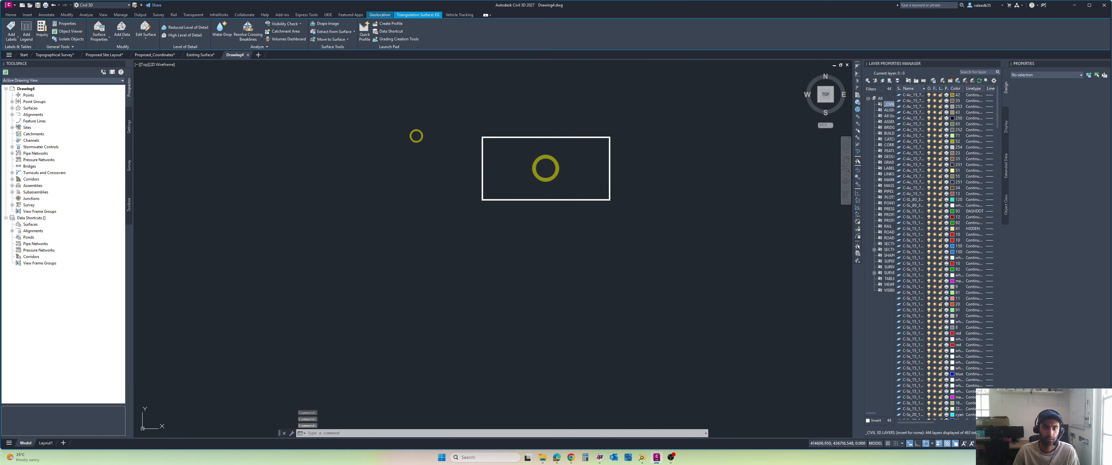
{"action": "right_click", "coordinate": [417, 137]}
{"action": "mouse_move", "coordinate": [436, 156]}
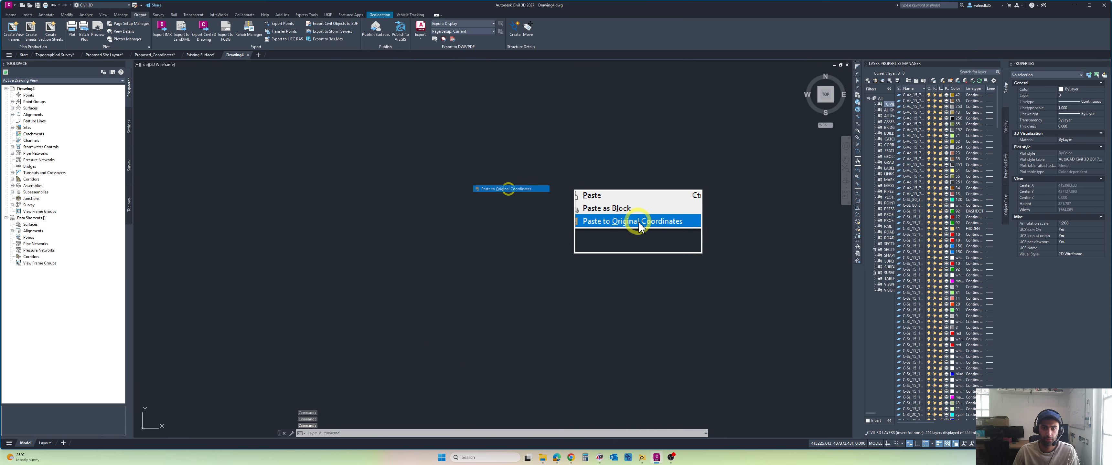
{"action": "left_click", "coordinate": [509, 189]}
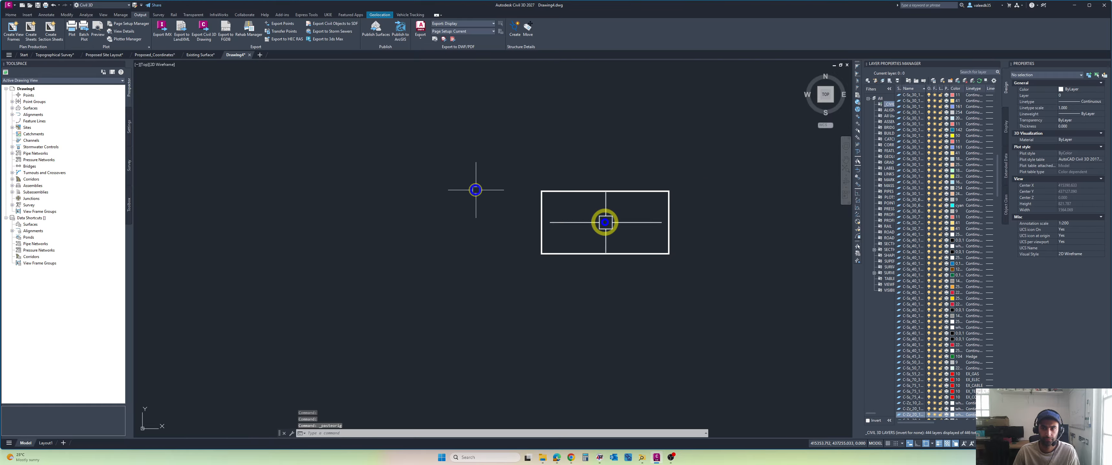
{"action": "middle_click", "coordinate": [474, 185]}
{"action": "middle_click", "coordinate": [474, 185]}
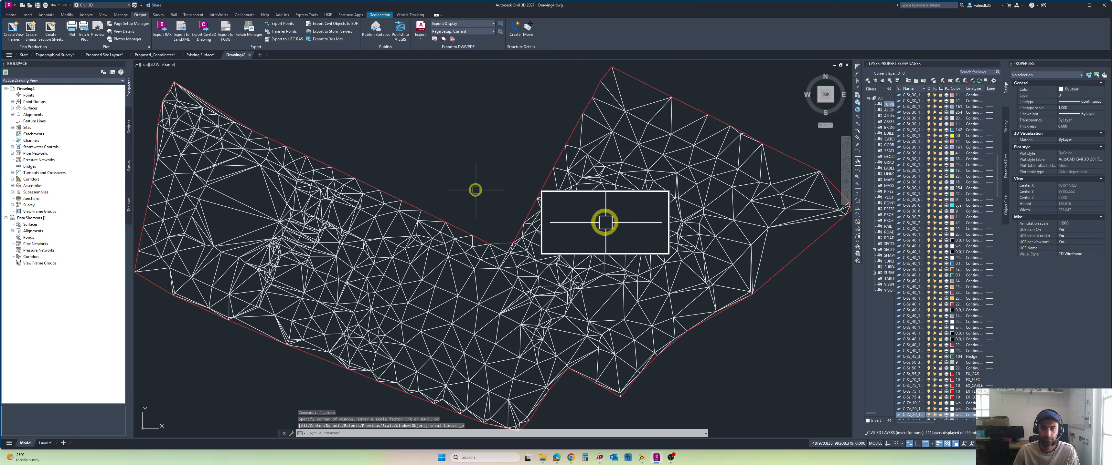
{"action": "left_click", "coordinate": [12, 108]}
{"action": "scroll", "coordinate": [310, 179], "scroll_direction": "down", "scroll_amount": 4}
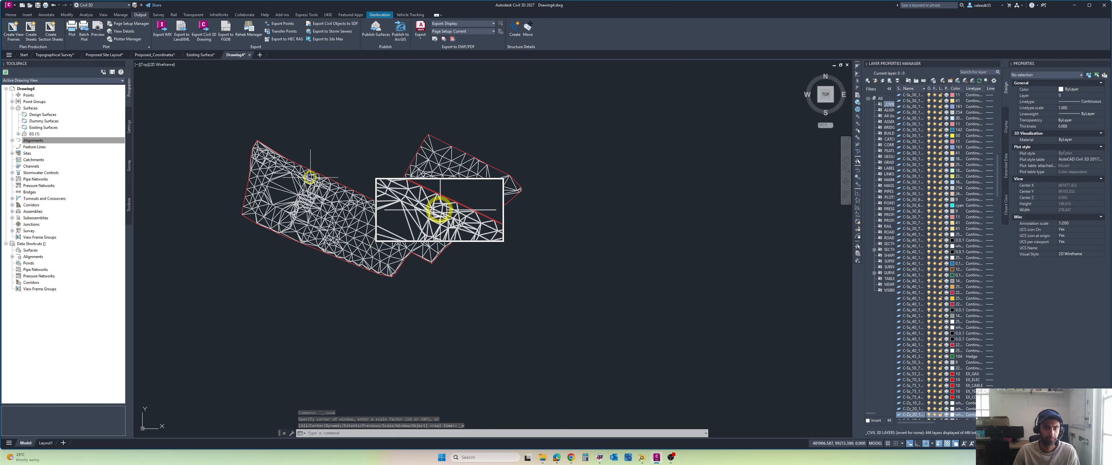
Step: Inspect the pasted EG surface of Drawing4 in 3D in the Object Viewer, then close the viewer
{"action": "left_click", "coordinate": [337, 207]}
{"action": "right_click", "coordinate": [345, 148]}
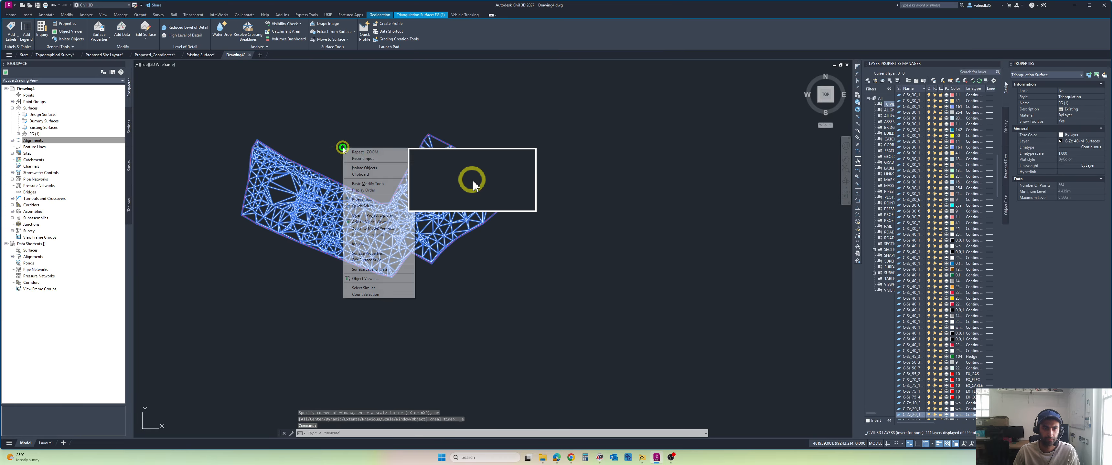
{"action": "left_click", "coordinate": [381, 279]}
{"action": "left_click_drag", "start_coordinate": [546, 305], "coordinate": [571, 187]}
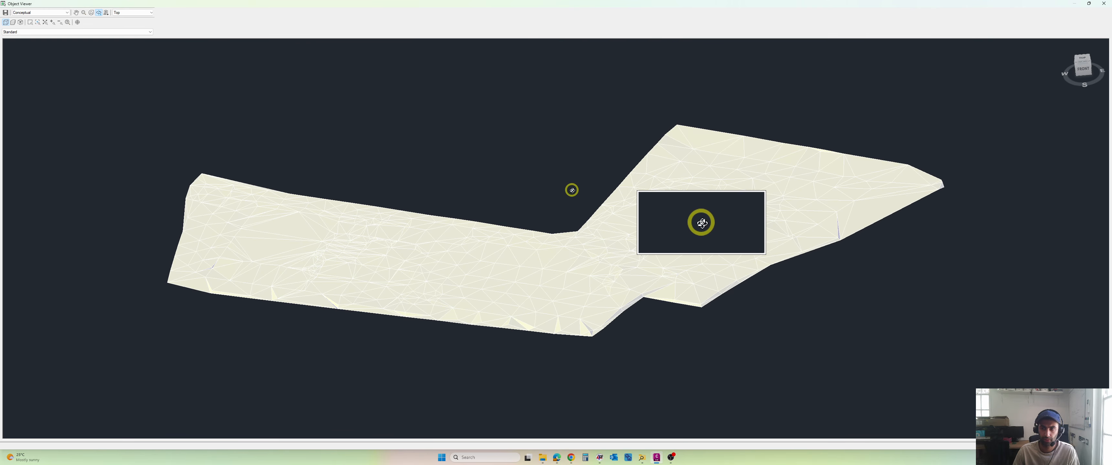
{"action": "left_click", "coordinate": [1103, 3]}
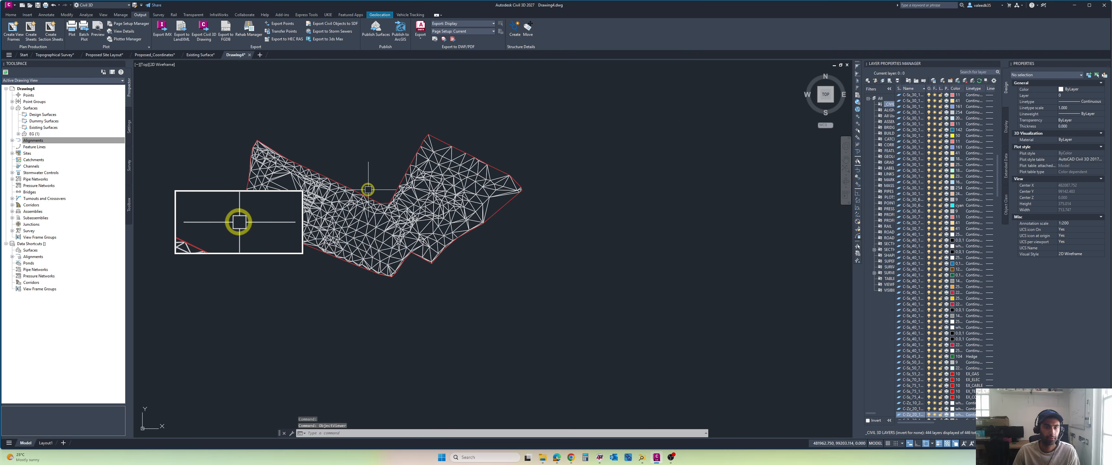
{"action": "middle_click_drag", "start_coordinate": [534, 174], "coordinate": [672, 211]}
{"action": "scroll", "coordinate": [671, 211], "scroll_direction": "up", "scroll_amount": 1}
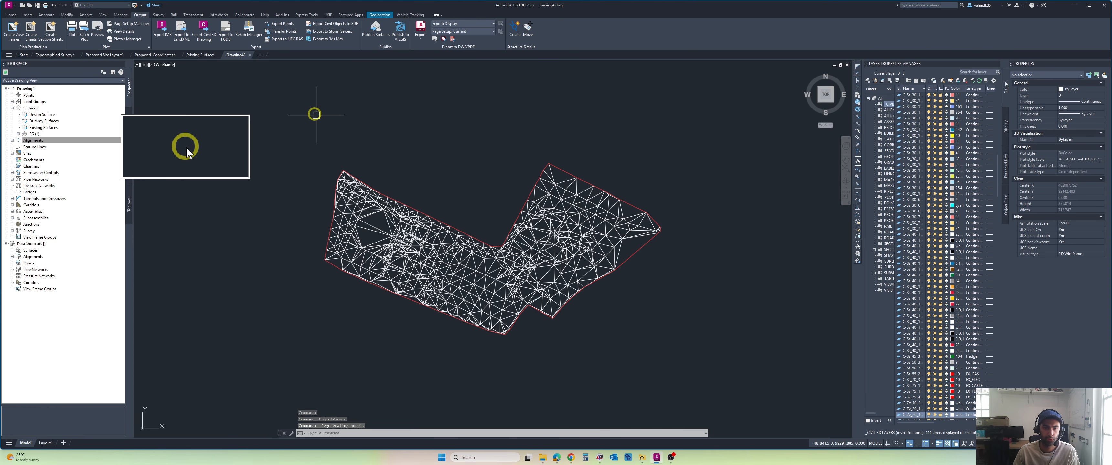
Step: Switch to the original Existing Surface drawing and close it, answering the prompt about its changes
{"action": "left_click", "coordinate": [205, 55]}
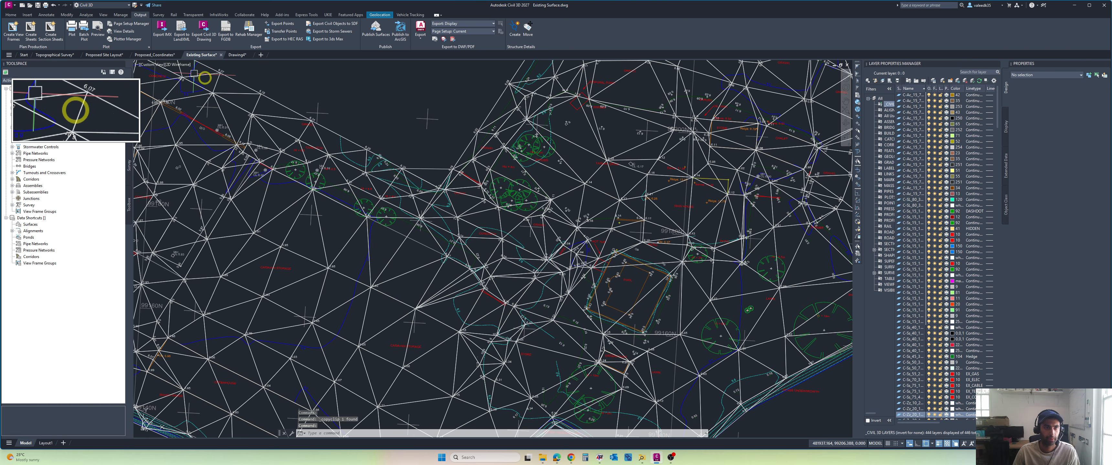
{"action": "scroll", "coordinate": [201, 105], "scroll_direction": "down", "scroll_amount": 2}
{"action": "middle_click_drag", "start_coordinate": [213, 105], "coordinate": [291, 123]}
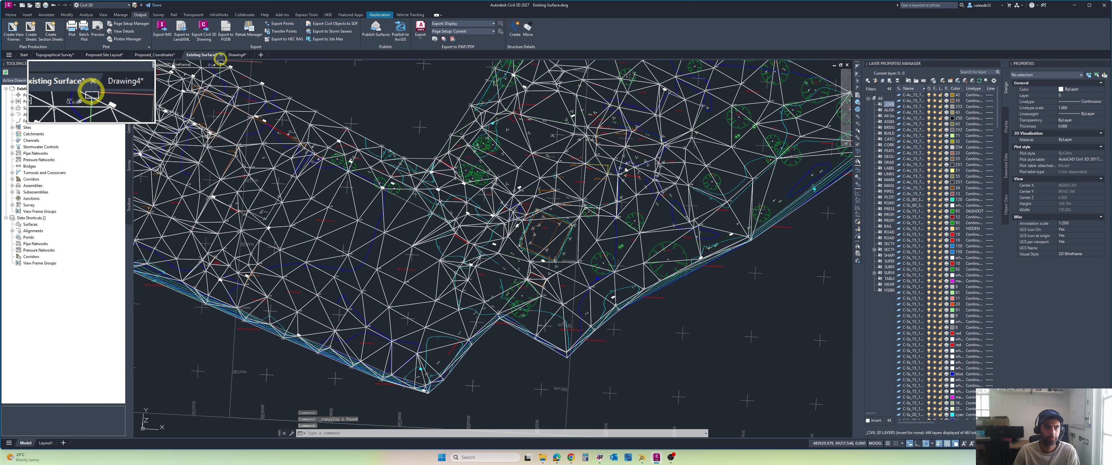
{"action": "left_click", "coordinate": [220, 57]}
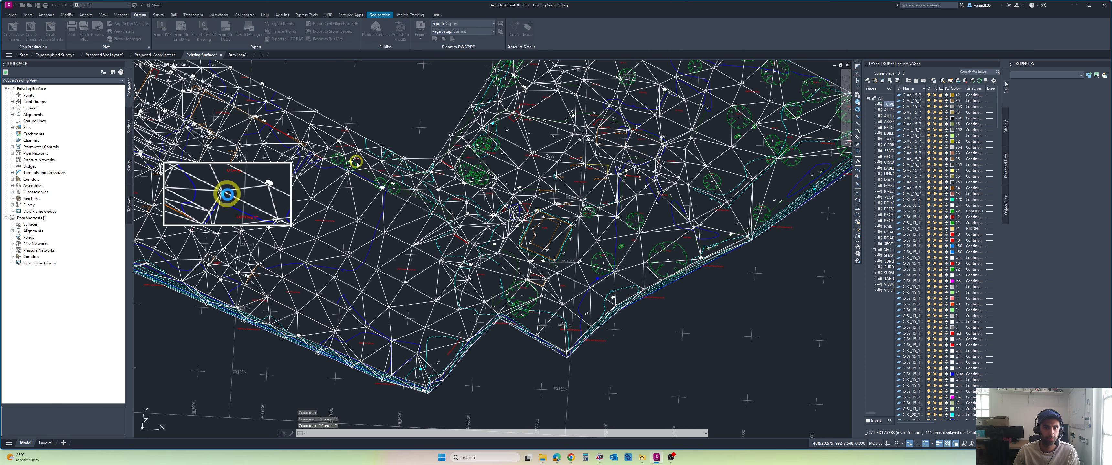
{"action": "left_click", "coordinate": [575, 241]}
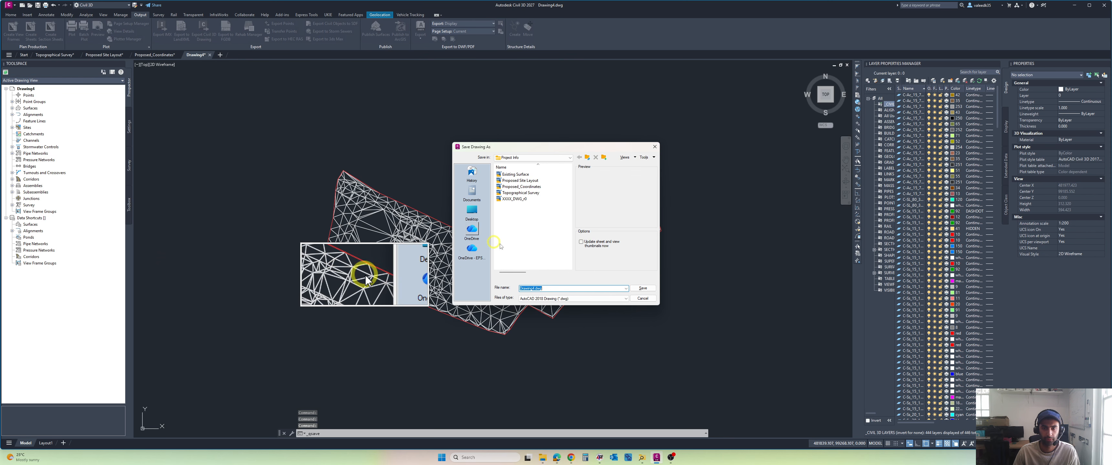
Step: Save Drawing4 in the Project Info folder as Existing Surface, replacing the existing file
{"action": "left_click", "coordinate": [517, 175]}
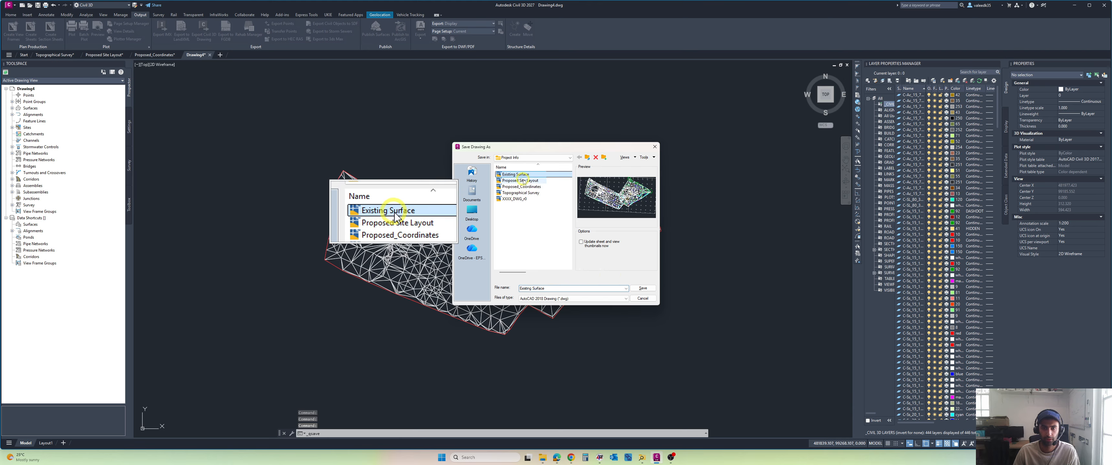
{"action": "left_click", "coordinate": [642, 288]}
{"action": "left_click", "coordinate": [561, 240]}
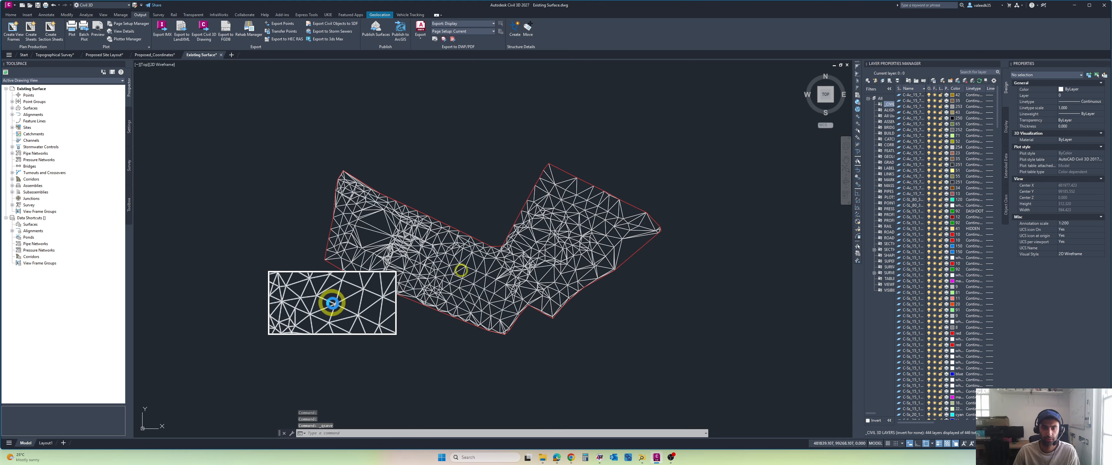
{"action": "key", "text": "Escape"}
Step: Check the EG surface of the newly saved Existing Surface drawing in the Object Viewer and close the viewer
{"action": "middle_click_drag", "start_coordinate": [470, 198], "coordinate": [495, 204]}
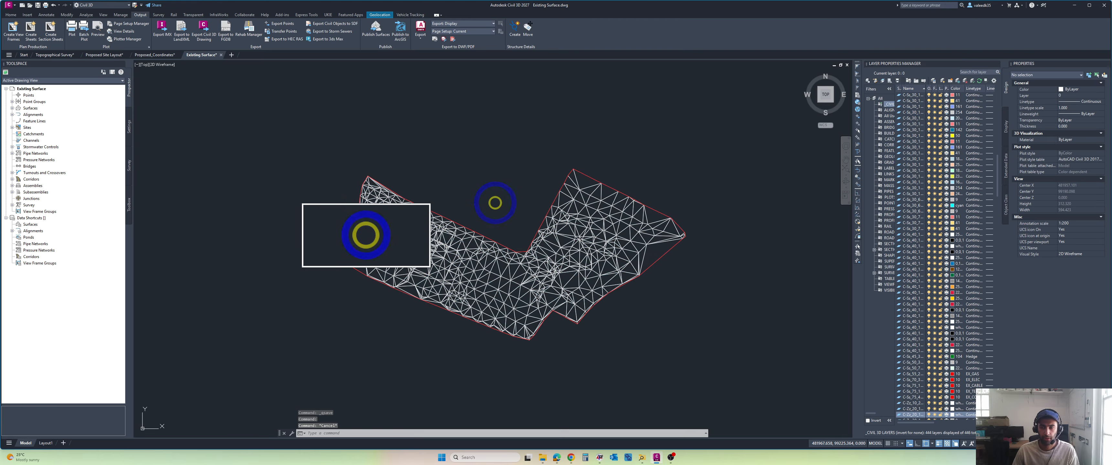
{"action": "left_click", "coordinate": [471, 277]}
{"action": "right_click", "coordinate": [443, 212]}
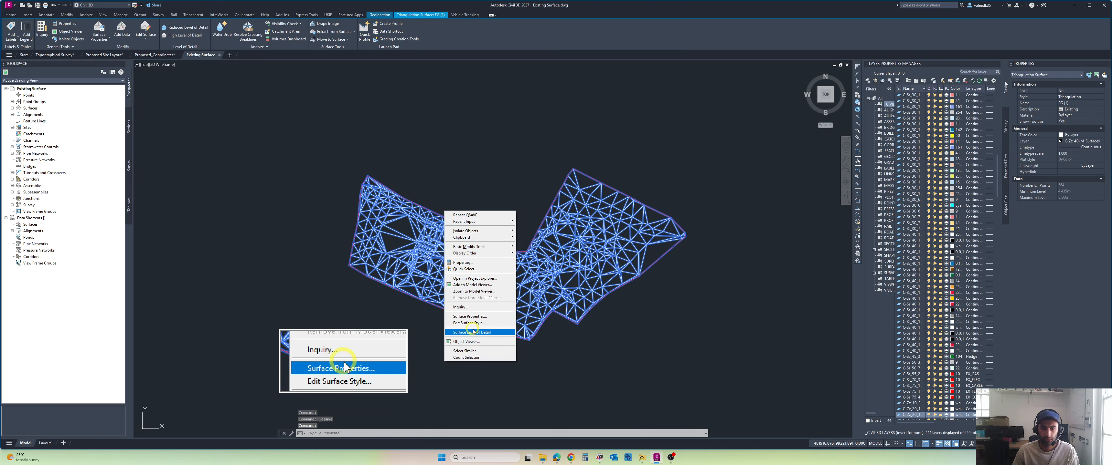
{"action": "left_click", "coordinate": [471, 341]}
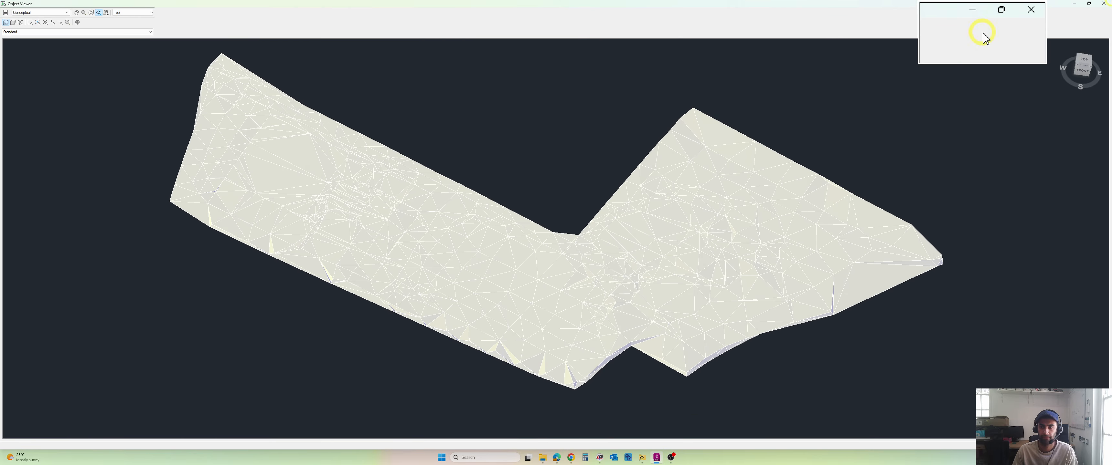
{"action": "left_click", "coordinate": [1103, 4]}
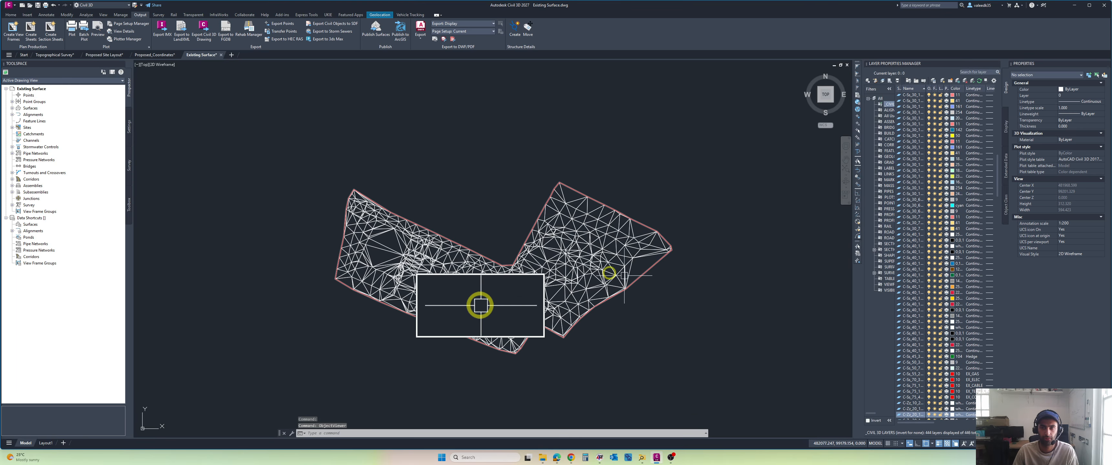
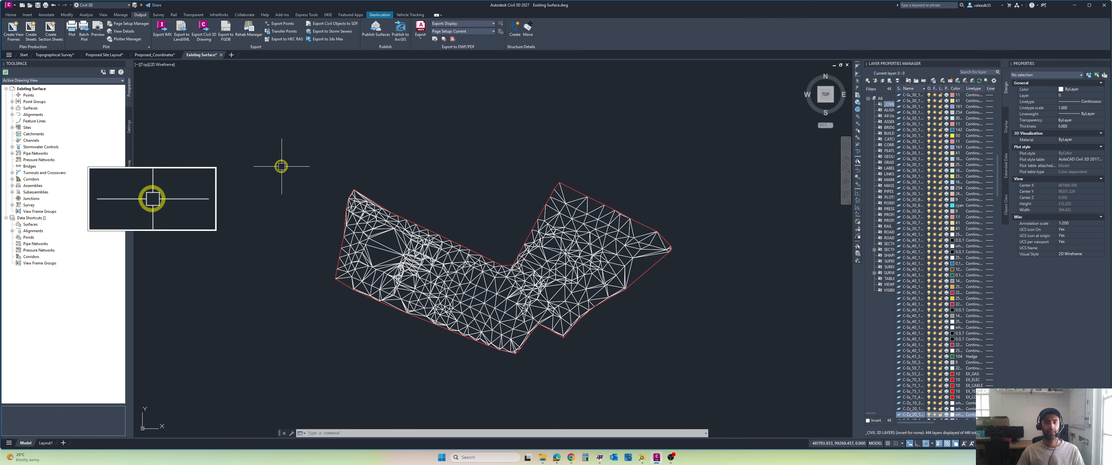
Step: Create a new blank drawing and copy the EG surface from the Existing Surface drawing to the clipboard
{"action": "left_click", "coordinate": [236, 56]}
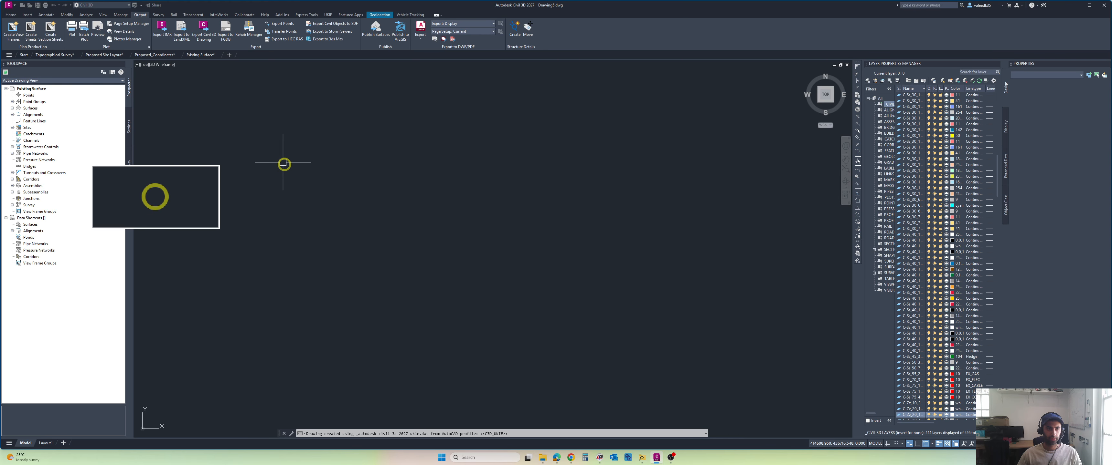
{"action": "left_click", "coordinate": [205, 56]}
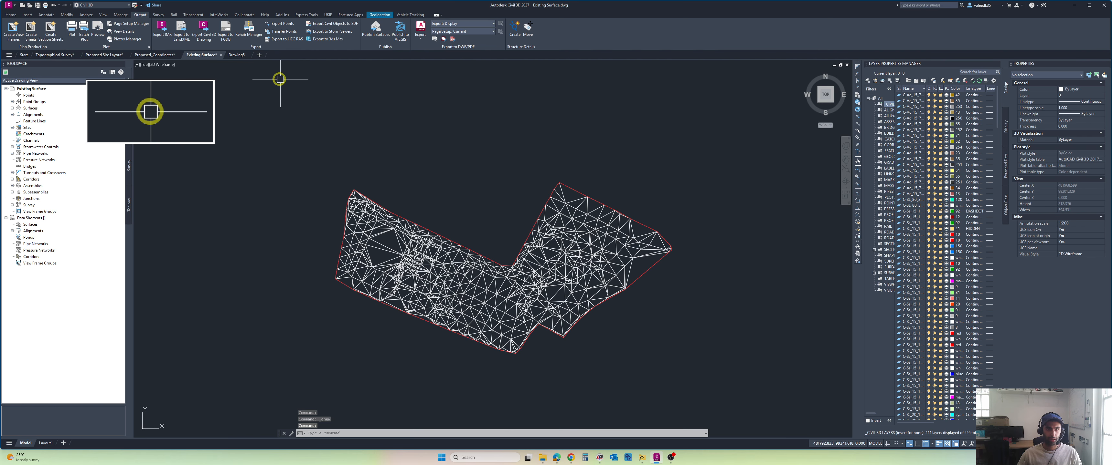
{"action": "left_click", "coordinate": [447, 266]}
{"action": "right_click", "coordinate": [440, 175]}
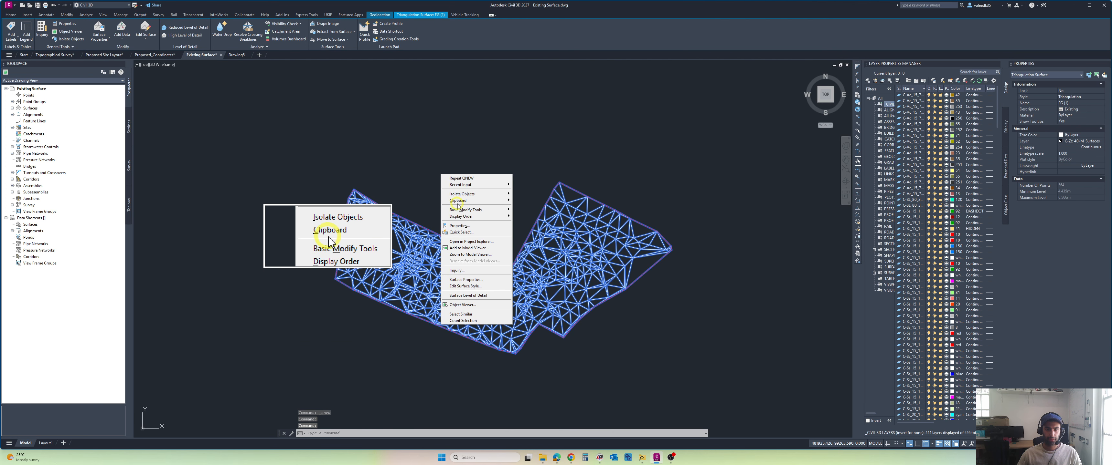
{"action": "mouse_move", "coordinate": [458, 200]}
{"action": "left_click", "coordinate": [524, 207]}
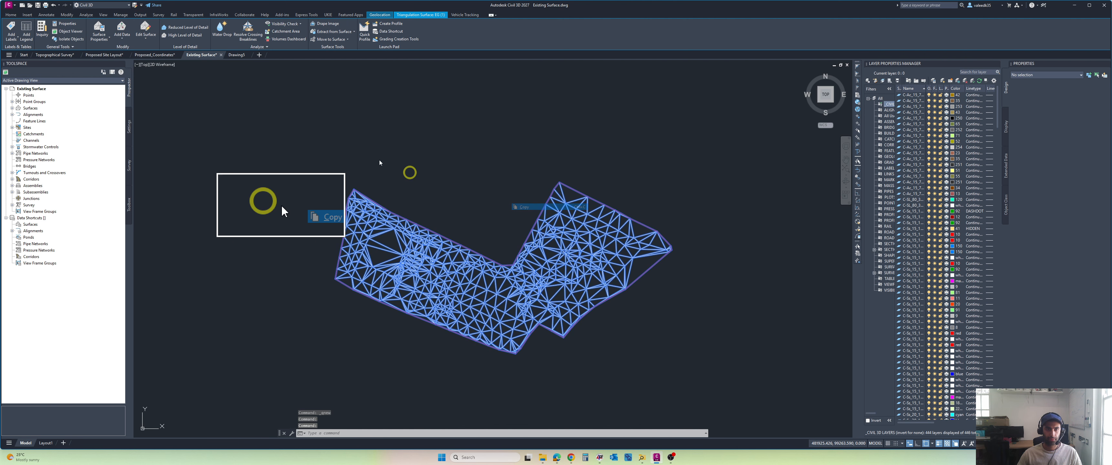
Step: Paste the copied EG surface to its original coordinates in the new drawing and zoom to its extents
{"action": "left_click", "coordinate": [236, 55]}
{"action": "right_click", "coordinate": [256, 96]}
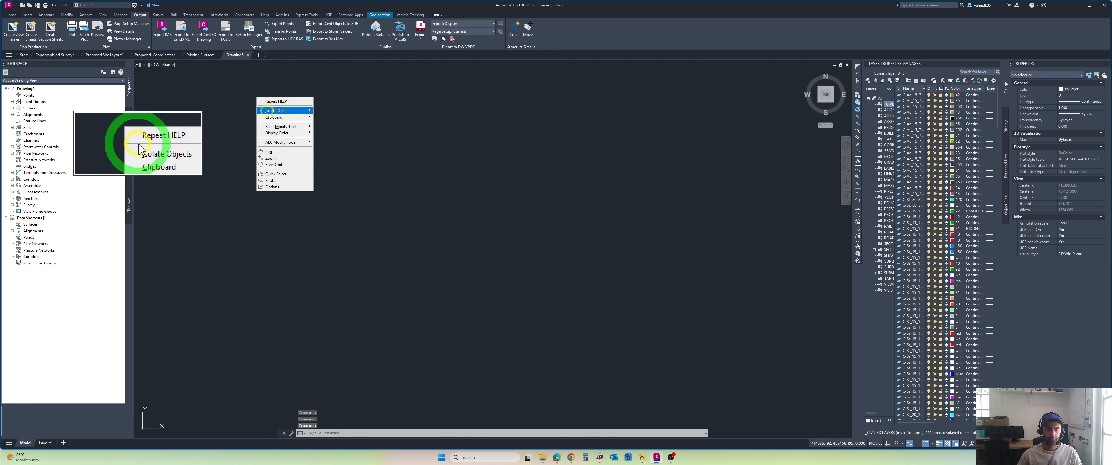
{"action": "mouse_move", "coordinate": [287, 117]}
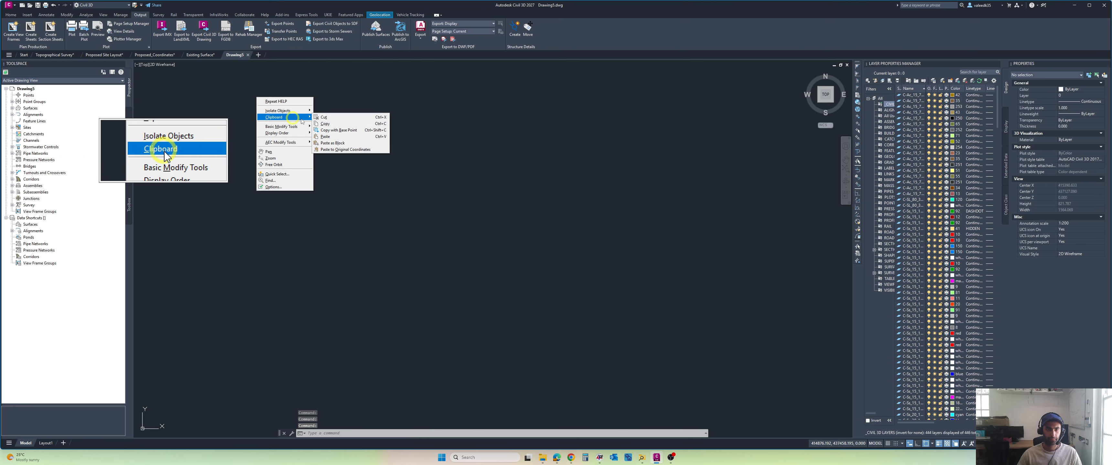
{"action": "left_click", "coordinate": [332, 150]}
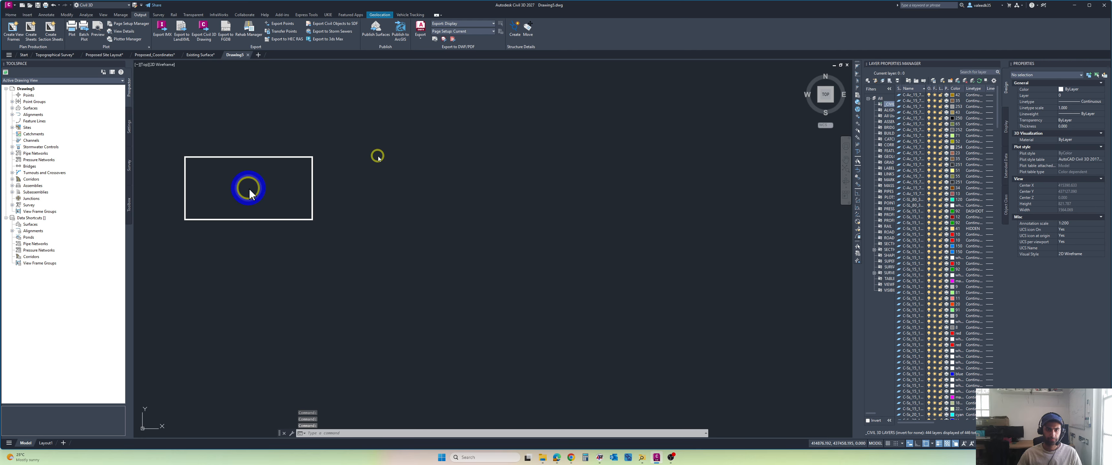
{"action": "middle_click", "coordinate": [249, 187]}
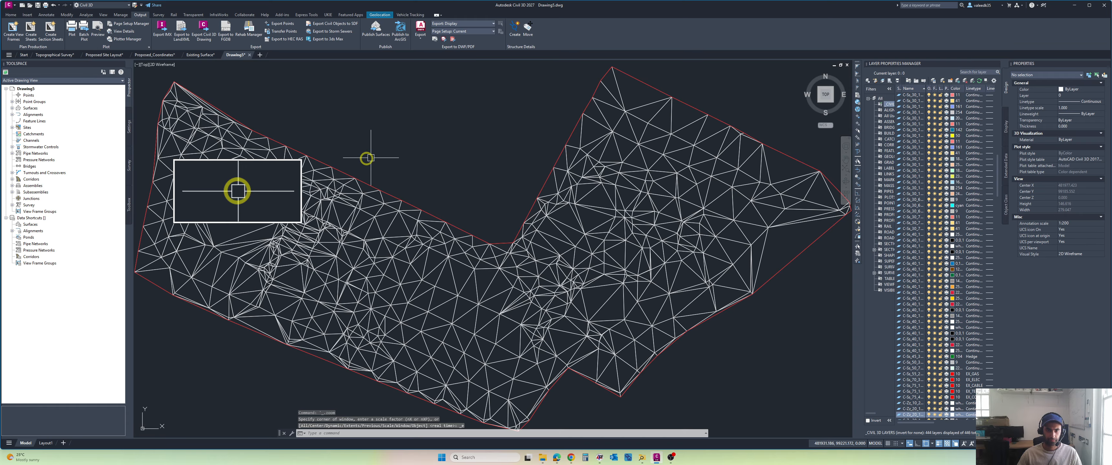
Step: Set the surface style of the pasted EG surface to _No Display in its surface properties
{"action": "left_click", "coordinate": [16, 109]}
{"action": "left_click", "coordinate": [12, 108]}
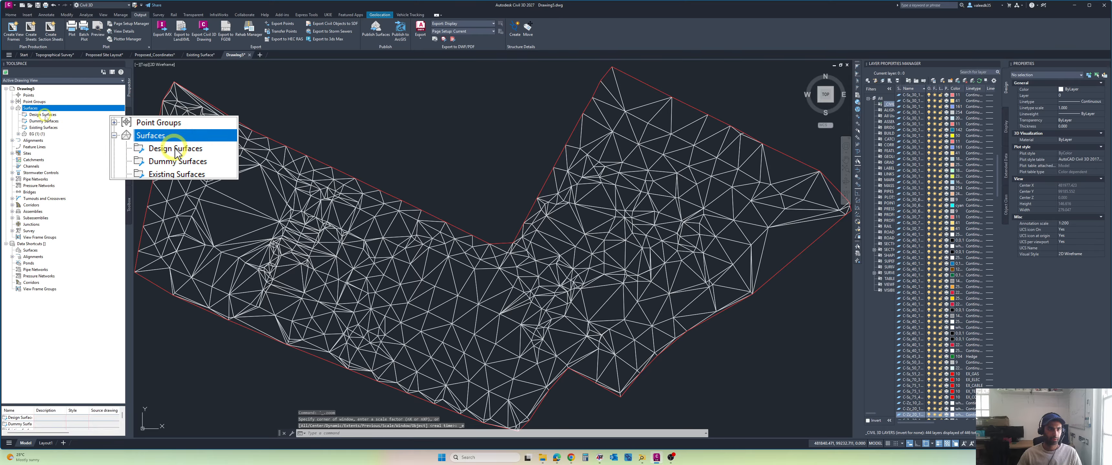
{"action": "left_click", "coordinate": [18, 134]}
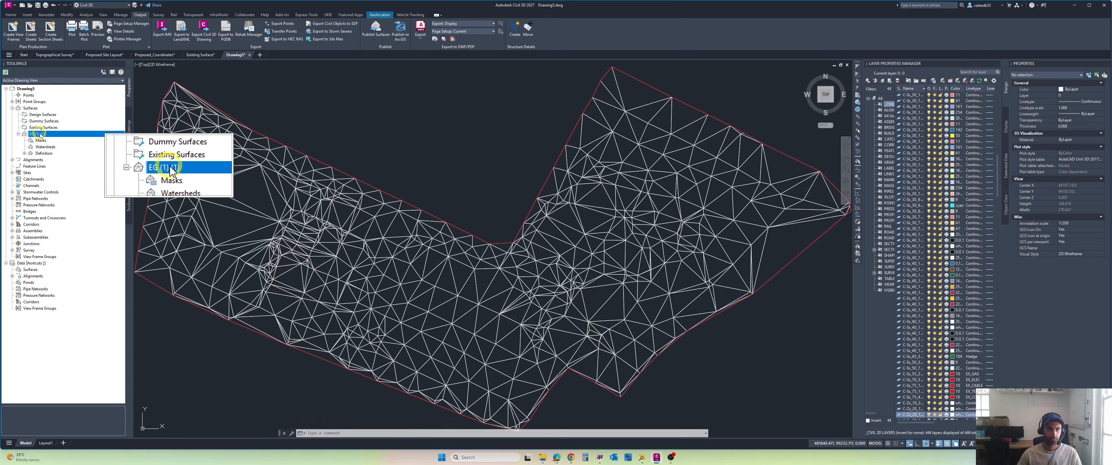
{"action": "right_click", "coordinate": [40, 134]}
{"action": "left_click", "coordinate": [48, 137]}
{"action": "left_click", "coordinate": [495, 229]}
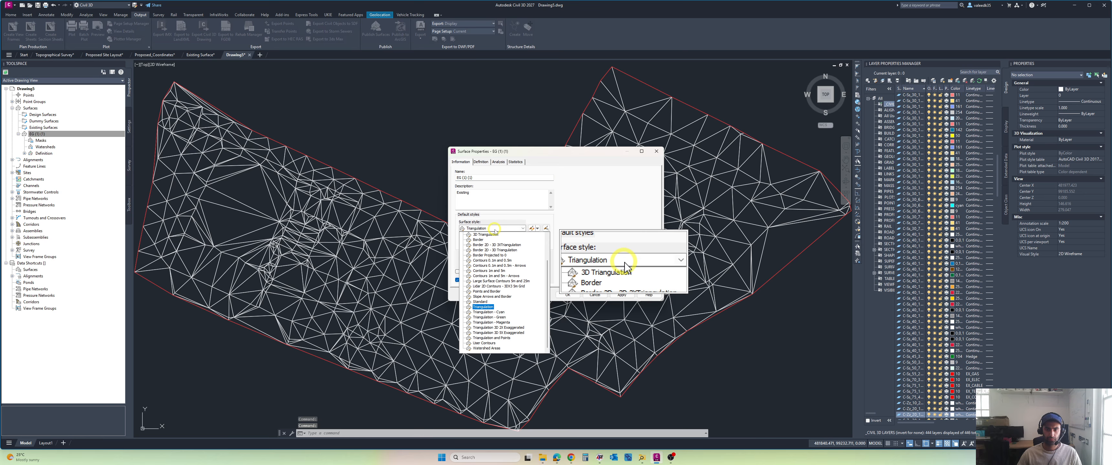
{"action": "scroll", "coordinate": [495, 231], "scroll_direction": "up", "scroll_amount": 2}
{"action": "left_click", "coordinate": [493, 235]}
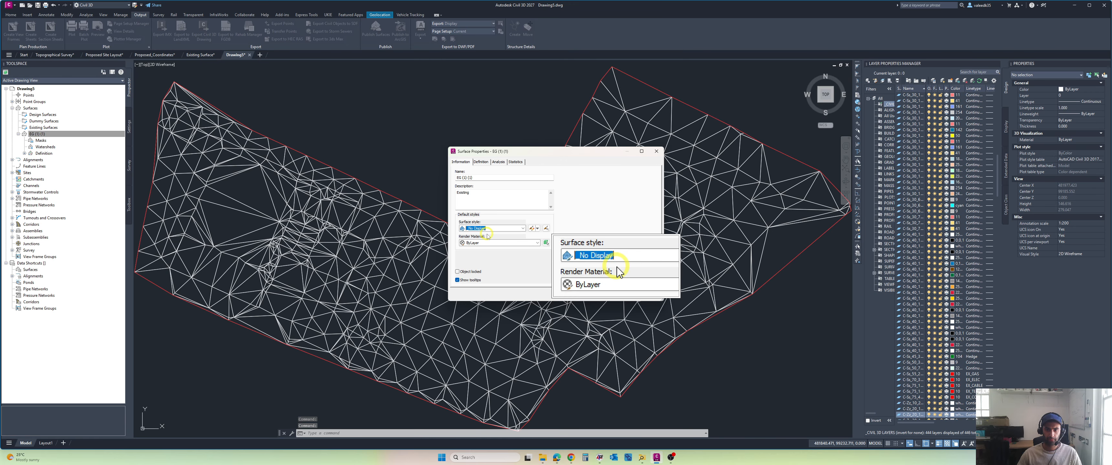
{"action": "left_click", "coordinate": [567, 294]}
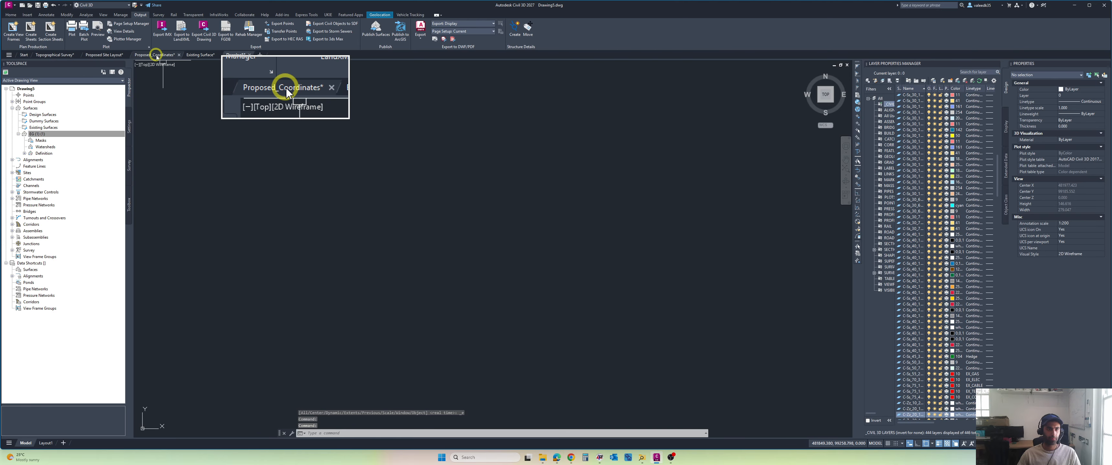
Step: Examine the site layout in the Proposed_Coordinates drawing, selecting all its linework and clearing the selection again
{"action": "left_click", "coordinate": [286, 87]}
{"action": "scroll", "coordinate": [561, 242], "scroll_direction": "down", "scroll_amount": 2}
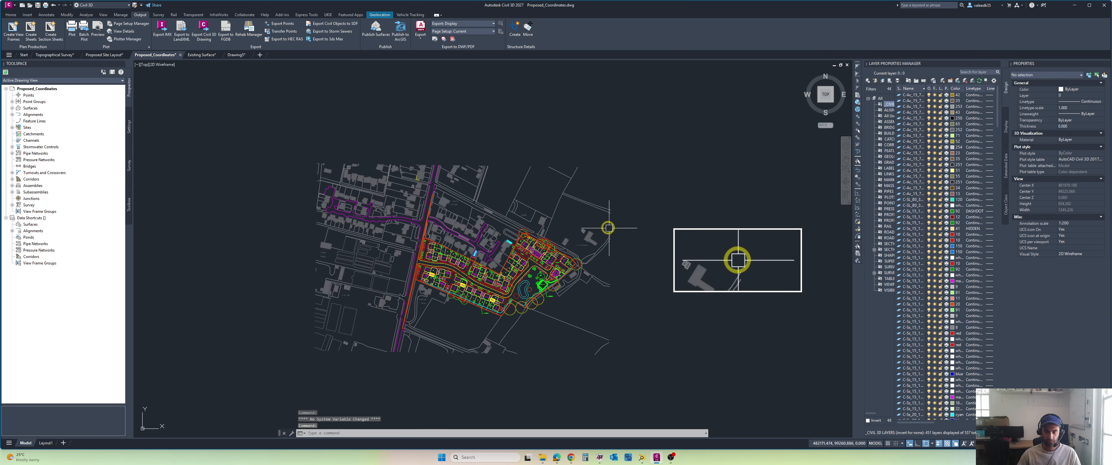
{"action": "scroll", "coordinate": [633, 163], "scroll_direction": "down", "scroll_amount": 2}
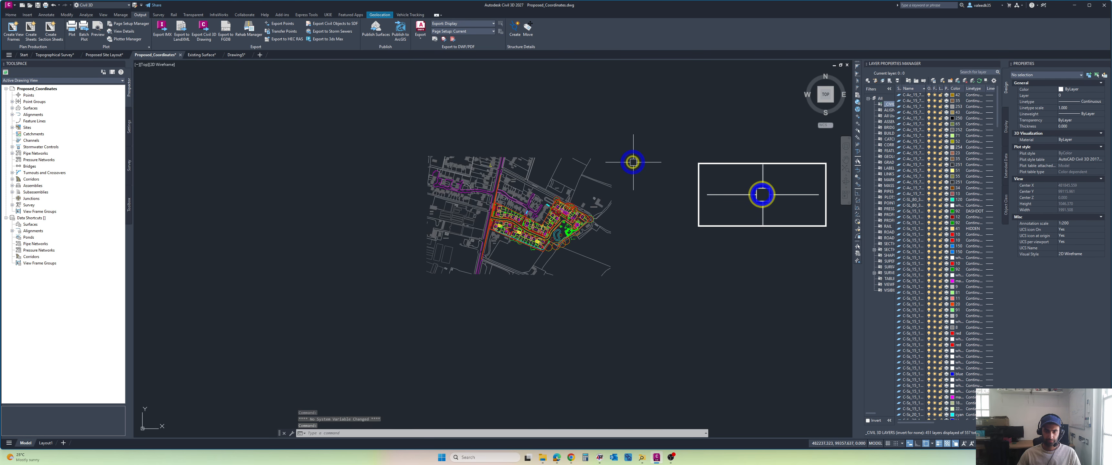
{"action": "scroll", "coordinate": [628, 164], "scroll_direction": "up", "scroll_amount": 2}
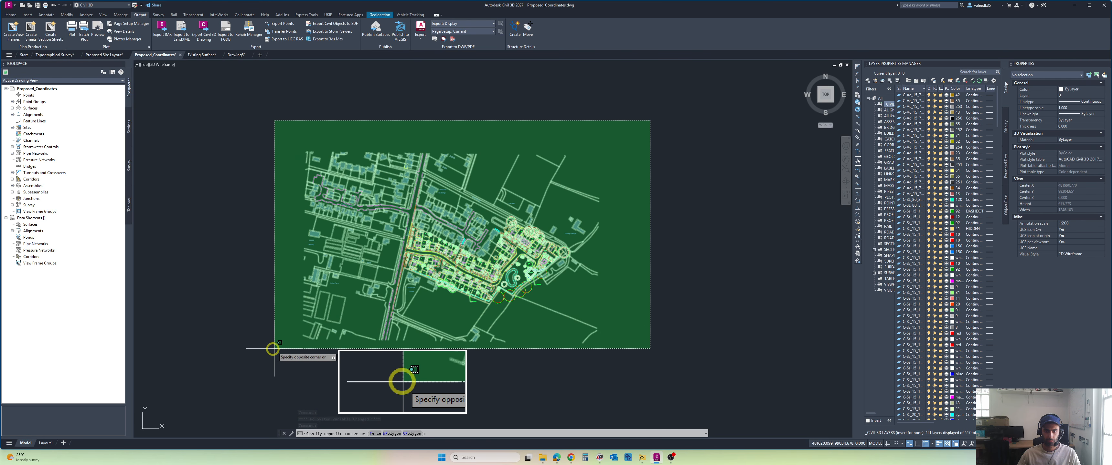
{"action": "left_click", "coordinate": [259, 352]}
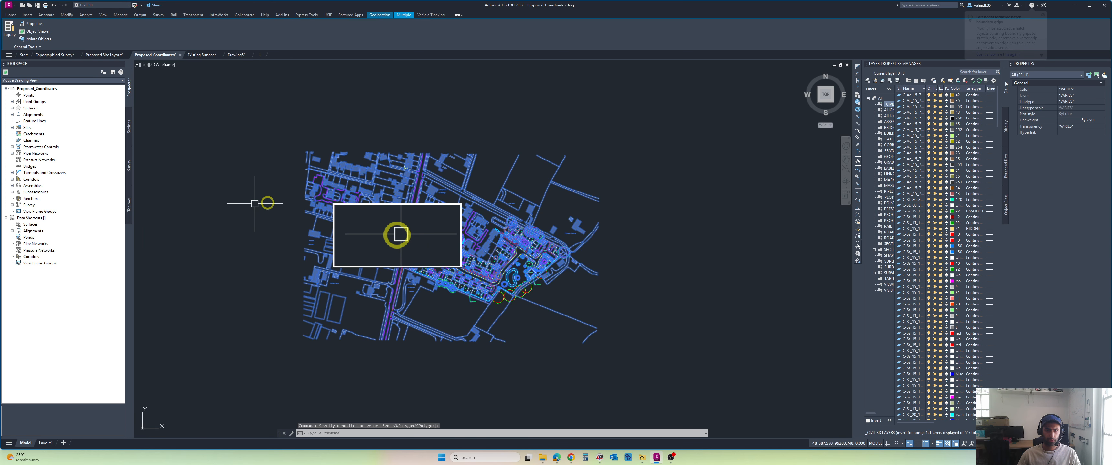
{"action": "key", "text": "Escape"}
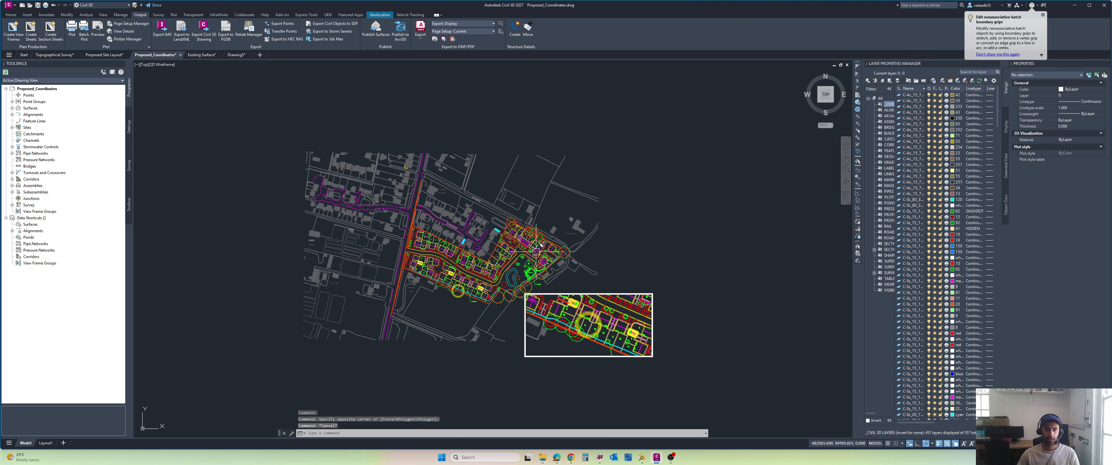
{"action": "scroll", "coordinate": [490, 274], "scroll_direction": "up", "scroll_amount": 2}
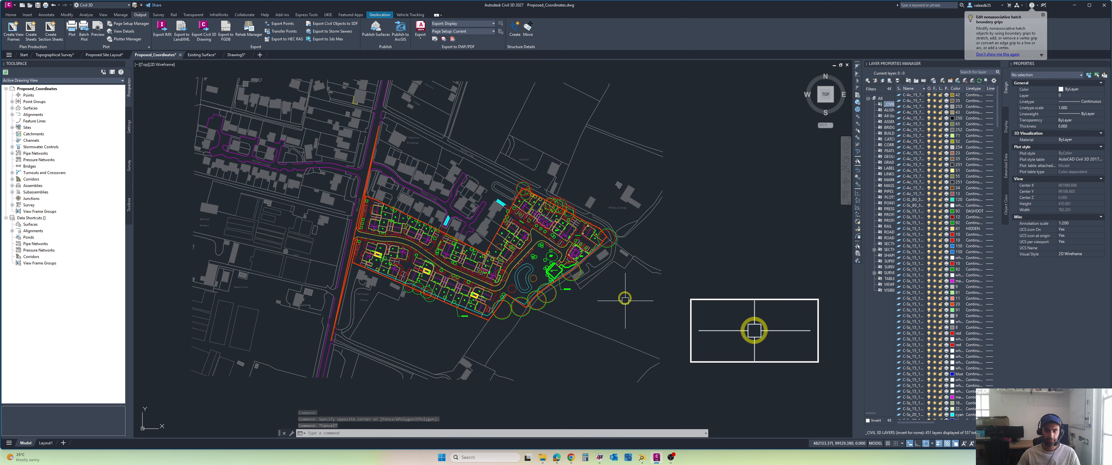
{"action": "scroll", "coordinate": [619, 297], "scroll_direction": "down", "scroll_amount": 2}
{"action": "middle_click_drag", "start_coordinate": [619, 297], "coordinate": [588, 300]}
{"action": "left_click", "coordinate": [655, 123]}
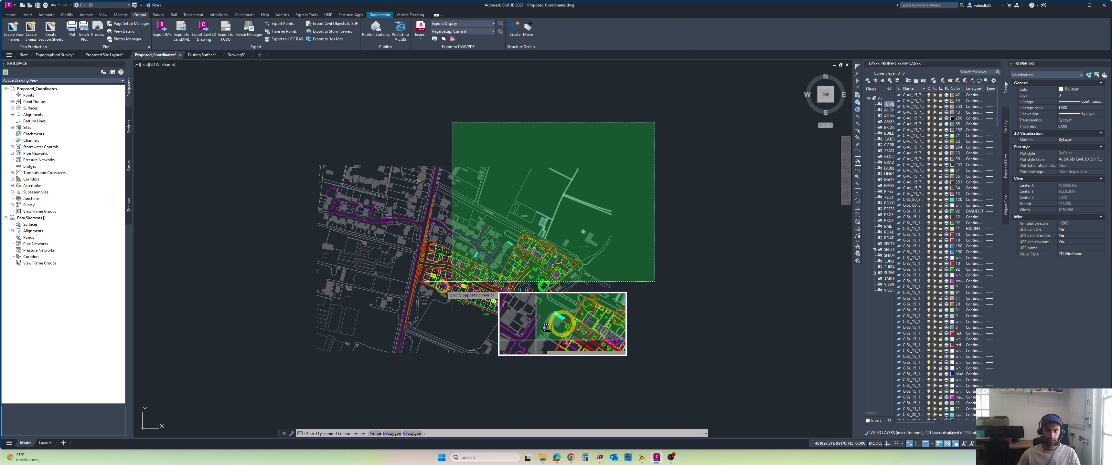
{"action": "left_click", "coordinate": [269, 358]}
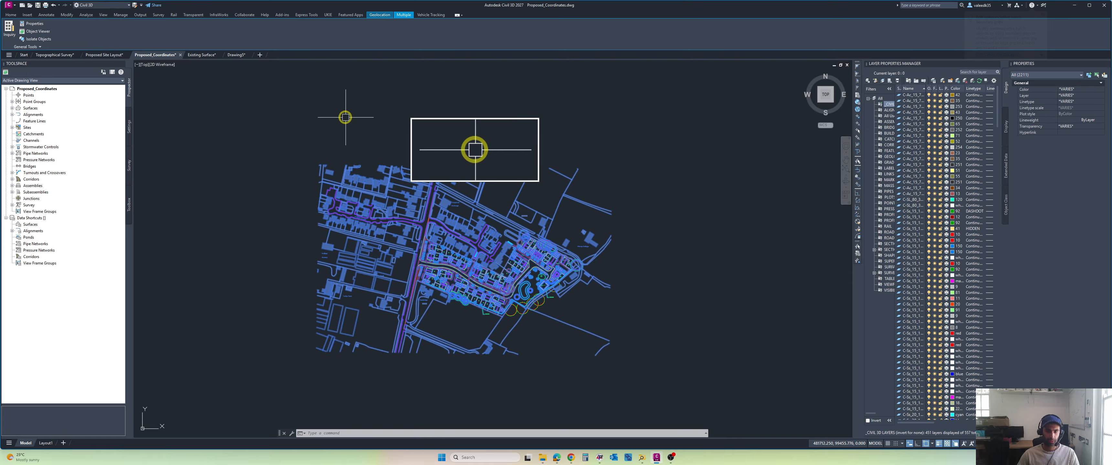
{"action": "scroll", "coordinate": [510, 302], "scroll_direction": "up", "scroll_amount": 4}
{"action": "key", "text": "Escape"}
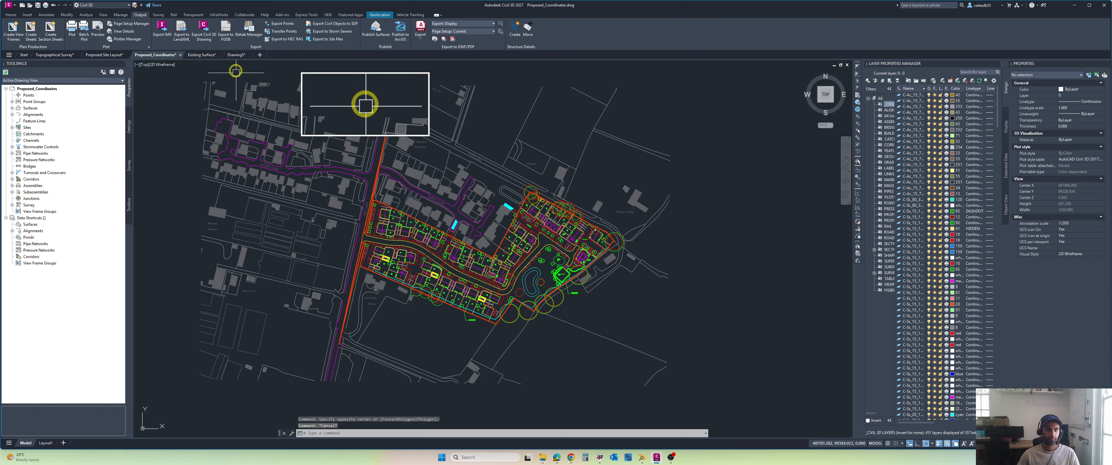
Step: Save and close the Proposed_Coordinates drawing and the Existing Surface drawing
{"action": "left_click", "coordinate": [235, 55]}
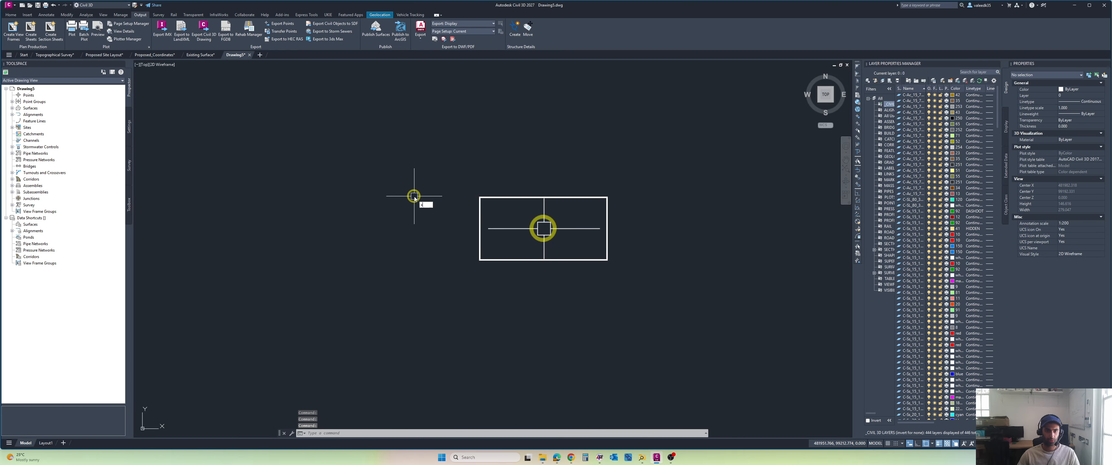
{"action": "left_click", "coordinate": [160, 55]}
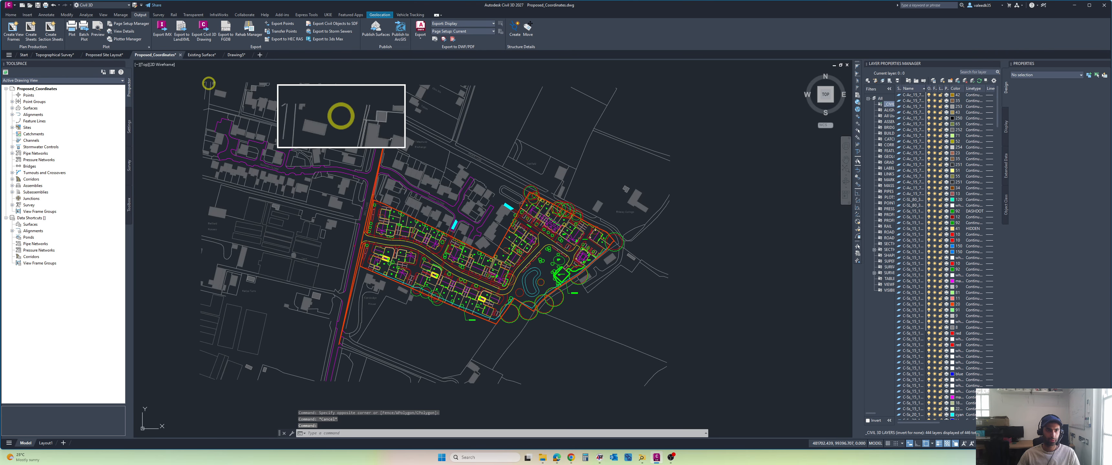
{"action": "key", "text": "ctrl+s"}
{"action": "left_click", "coordinate": [179, 55]}
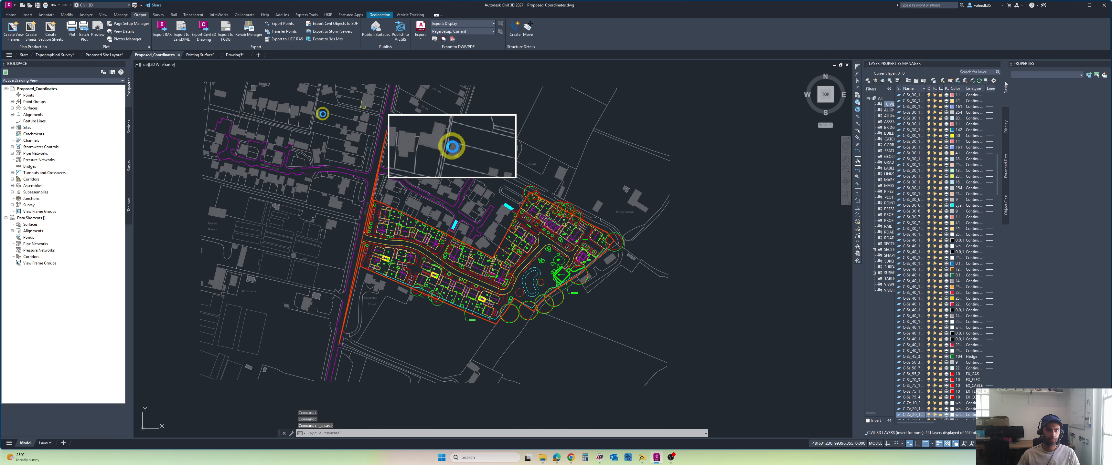
{"action": "left_click", "coordinate": [149, 55]}
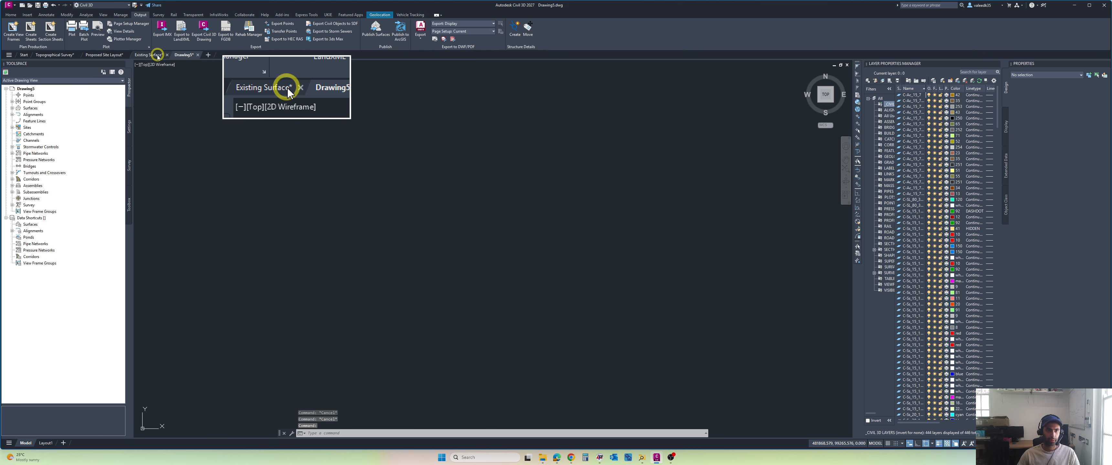
{"action": "key", "text": "ctrl+s"}
{"action": "left_click", "coordinate": [168, 55]}
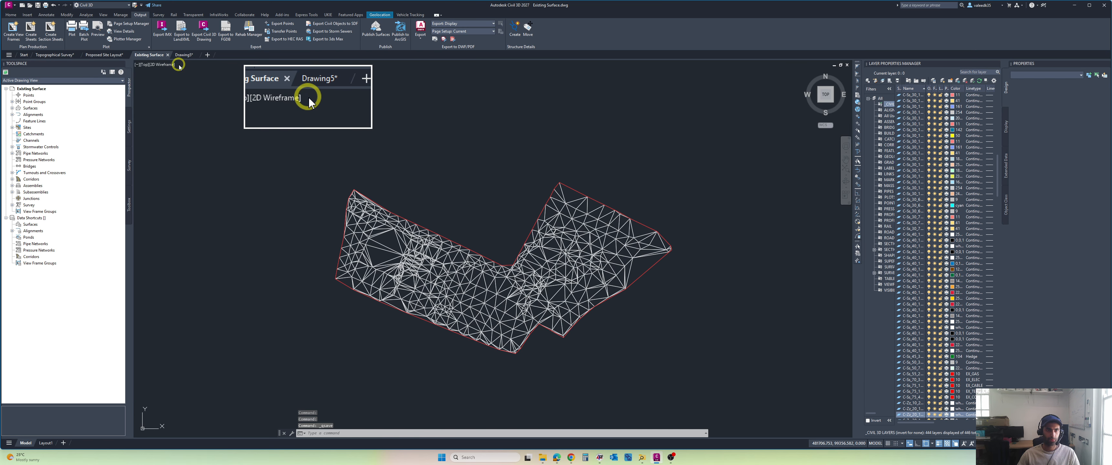
Step: Open the External References palette with the XREF command and float it over the new drawing's model space
{"action": "middle_click_drag", "start_coordinate": [436, 174], "coordinate": [419, 179]}
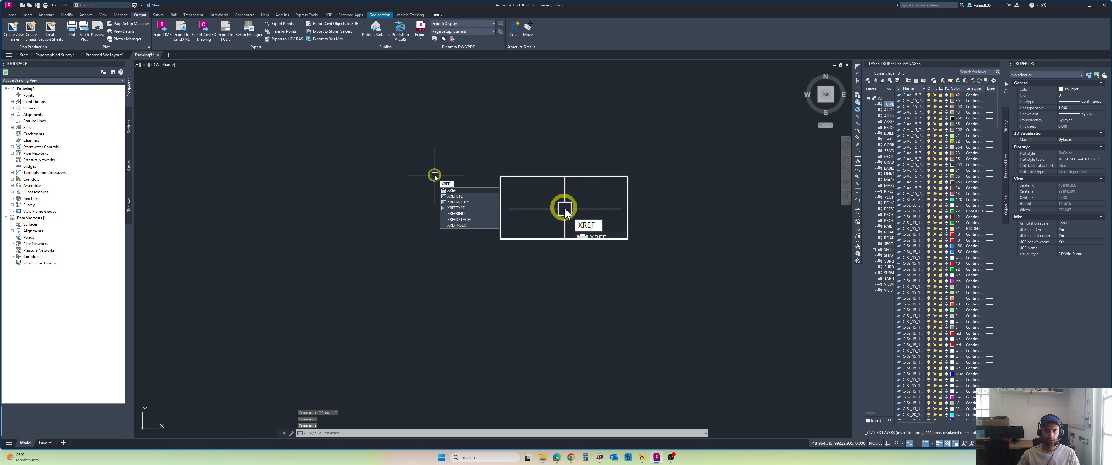
{"action": "key", "text": "Return"}
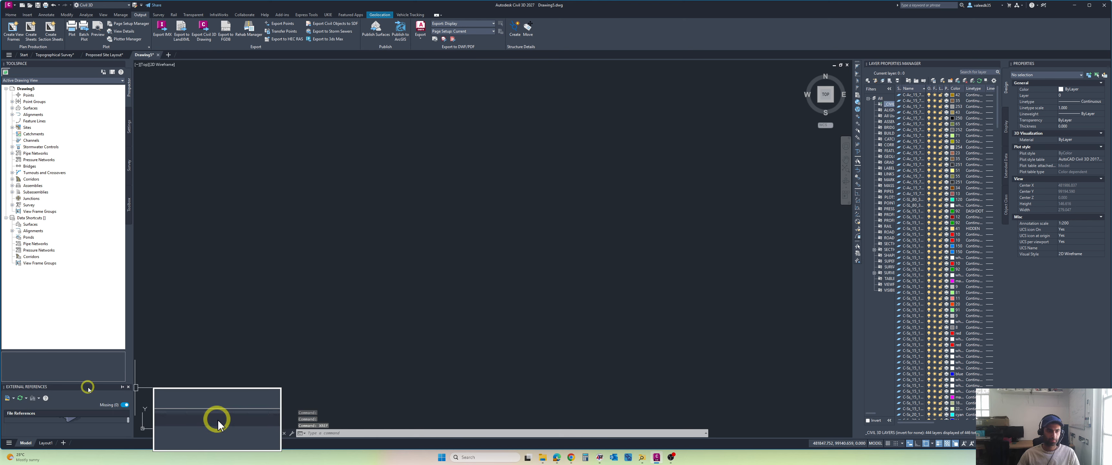
{"action": "mouse_move", "coordinate": [218, 421]}
{"action": "left_mouse_down"}
{"action": "mouse_move", "coordinate": [289, 371]}
{"action": "mouse_move", "coordinate": [358, 360]}
{"action": "mouse_move", "coordinate": [397, 151]}
{"action": "mouse_move", "coordinate": [384, 119]}
{"action": "mouse_move", "coordinate": [414, 237]}
{"action": "mouse_move", "coordinate": [380, 161]}
{"action": "mouse_move", "coordinate": [379, 128]}
{"action": "left_mouse_up"}
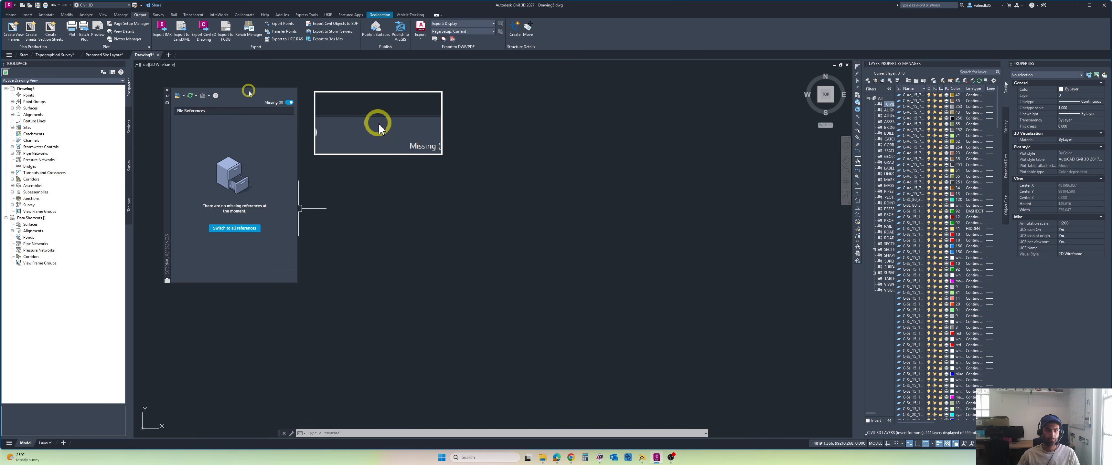
{"action": "left_click_drag", "start_coordinate": [168, 138], "coordinate": [150, 135]}
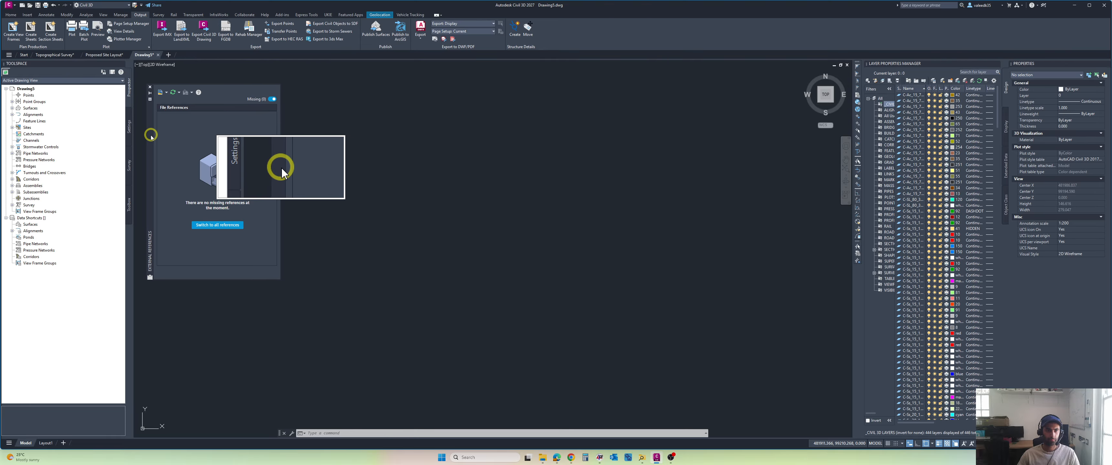
Step: Start attaching a drawing reference and browse on the C: drive to the project's Project Info folder
{"action": "left_click", "coordinate": [158, 92]}
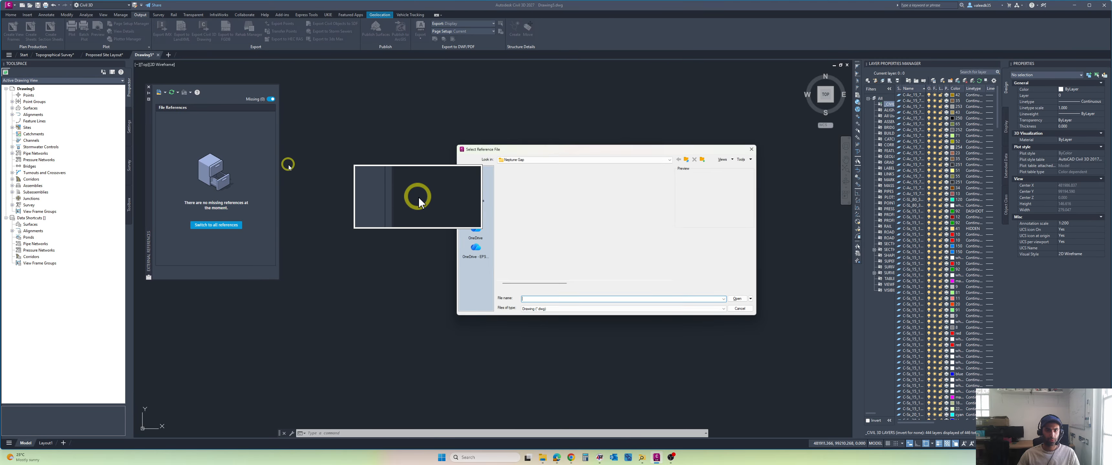
{"action": "left_click", "coordinate": [472, 211]}
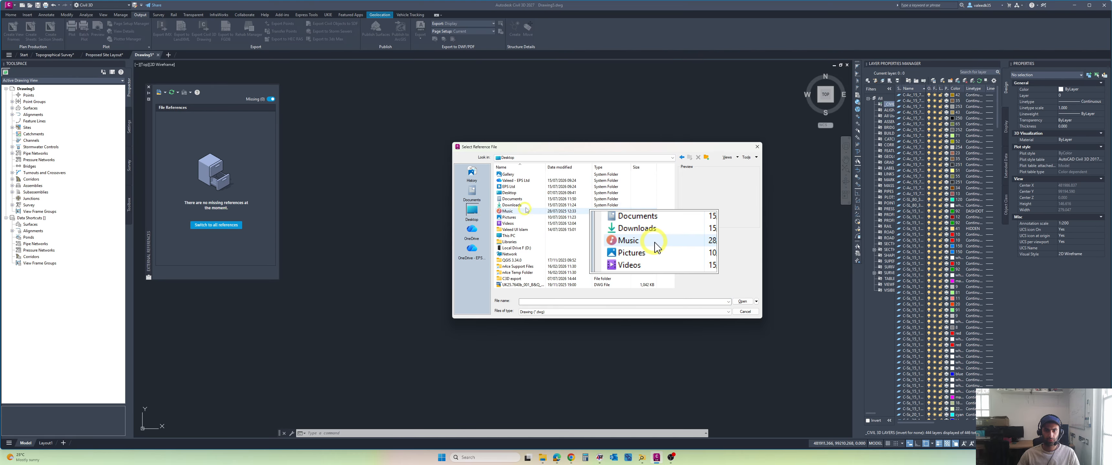
{"action": "double_click", "coordinate": [509, 236]}
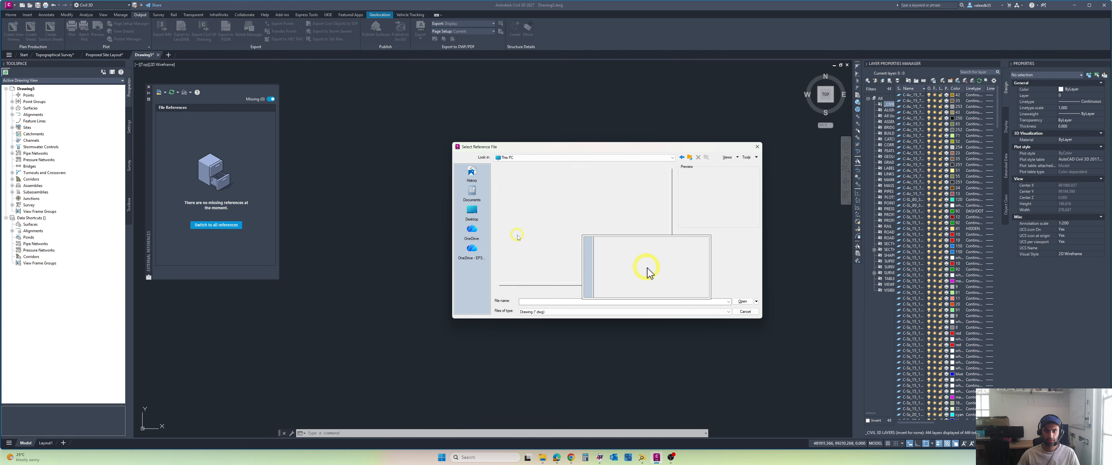
{"action": "double_click", "coordinate": [522, 186]}
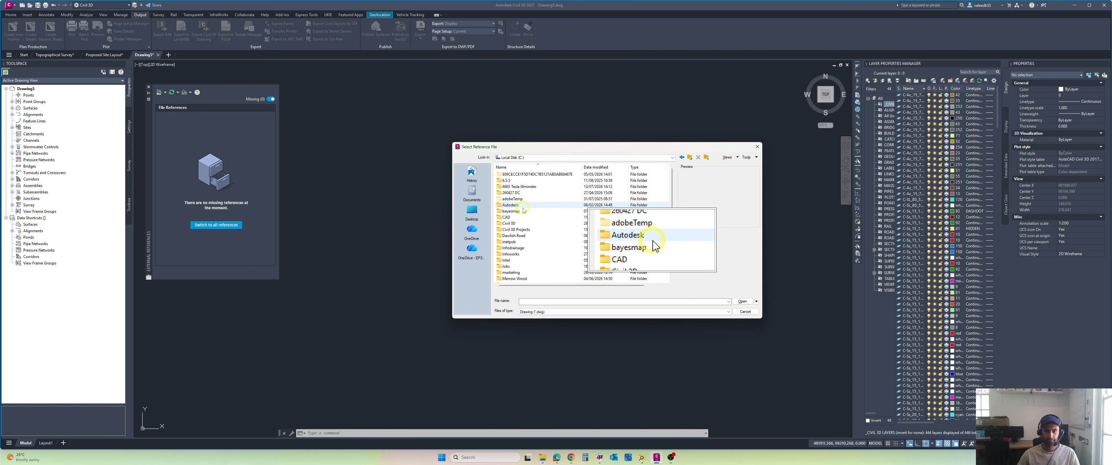
{"action": "double_click", "coordinate": [516, 205]}
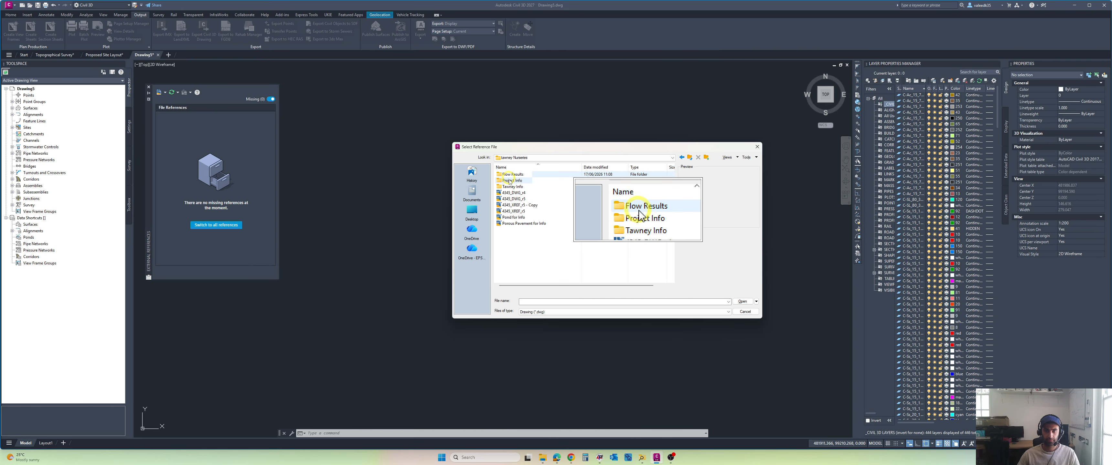
{"action": "double_click", "coordinate": [510, 181]}
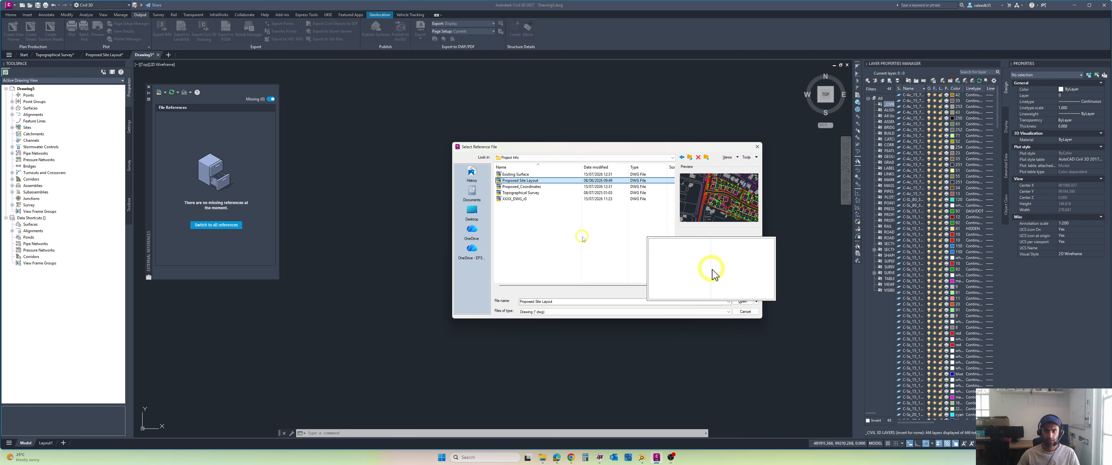
Step: Attach the Proposed Site Layout drawing as an overlay with a relative path, scale 1 and insertion point 0,0,0
{"action": "left_click", "coordinate": [742, 301]}
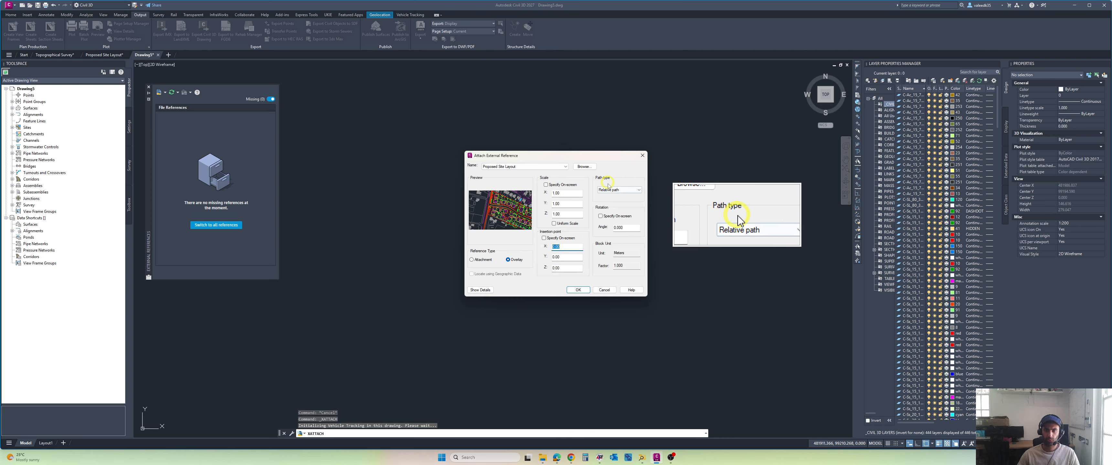
{"action": "left_click", "coordinate": [579, 290]}
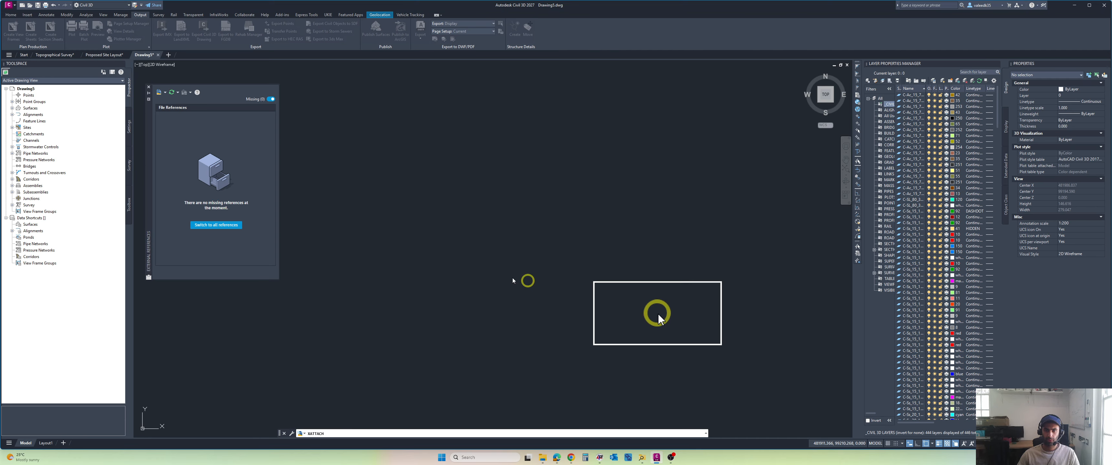
{"action": "left_click", "coordinate": [515, 243]}
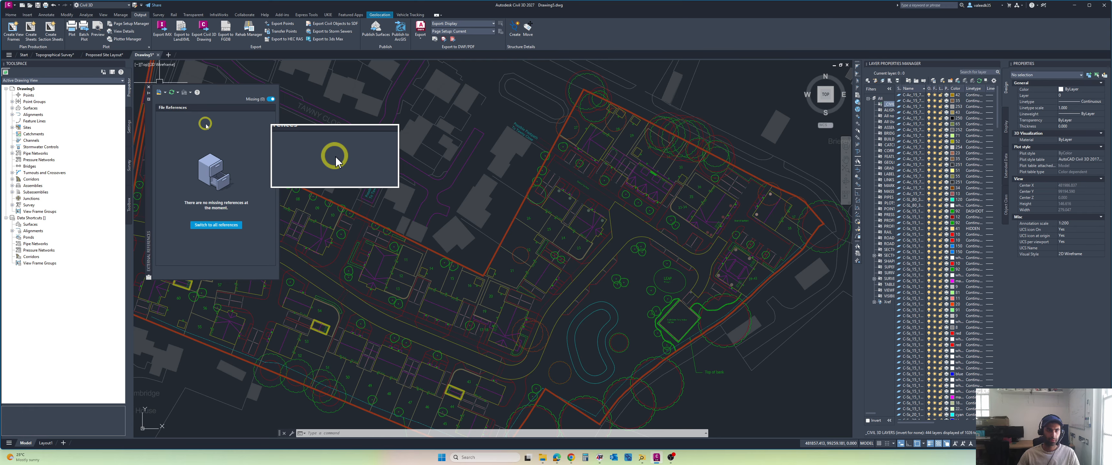
Step: List all file references and try to unload the missing nested references that came with Proposed Site Layout
{"action": "left_click", "coordinate": [216, 225]}
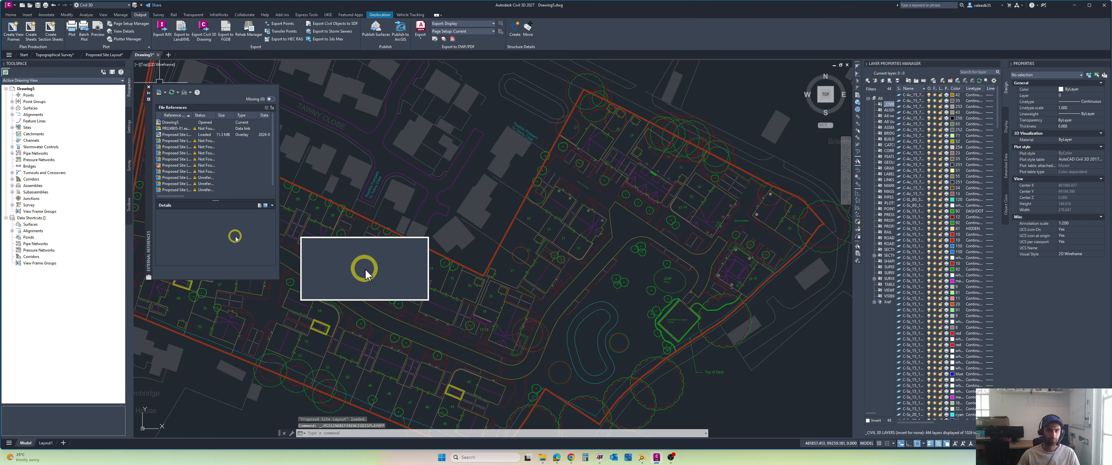
{"action": "left_click", "coordinate": [204, 189]}
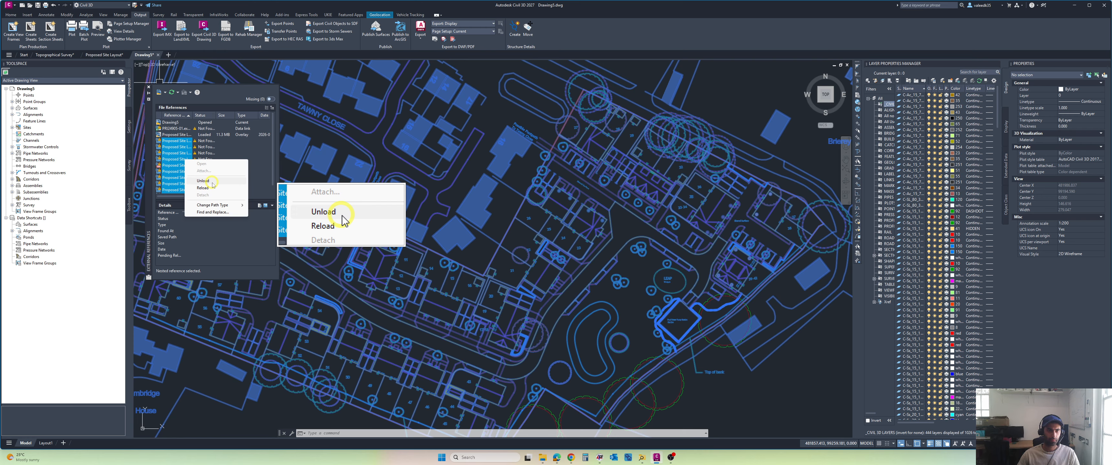
{"action": "left_click", "coordinate": [211, 181]}
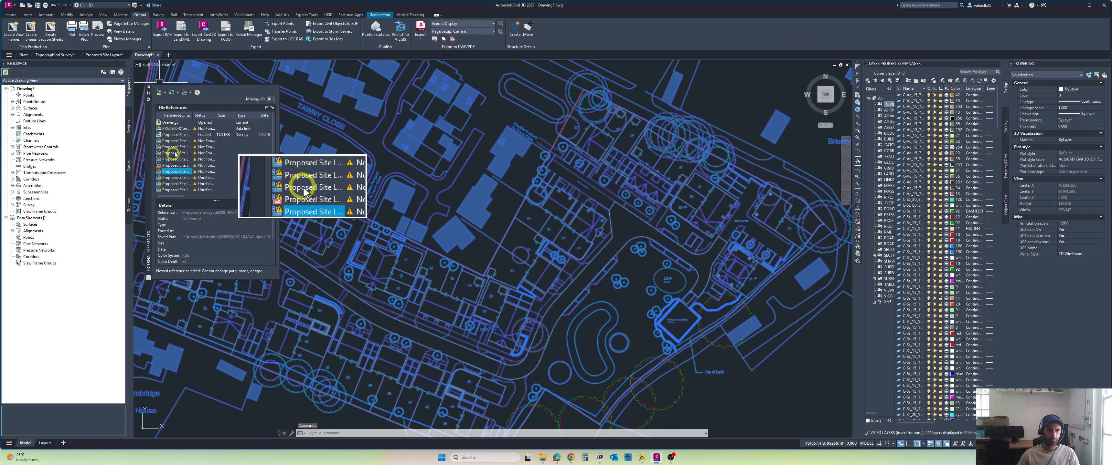
{"action": "left_click", "coordinate": [175, 153]}
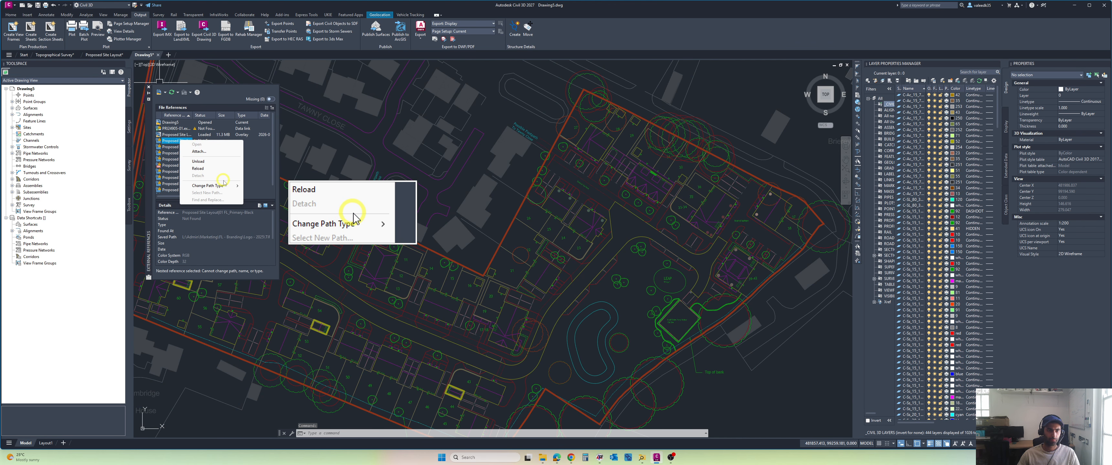
{"action": "left_click", "coordinate": [181, 185], "text": "shift"}
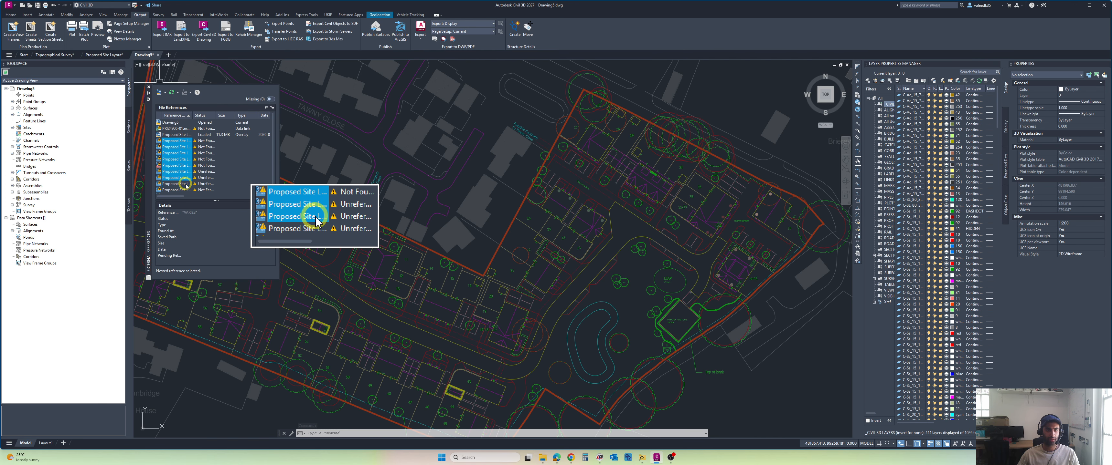
{"action": "left_click", "coordinate": [192, 152]}
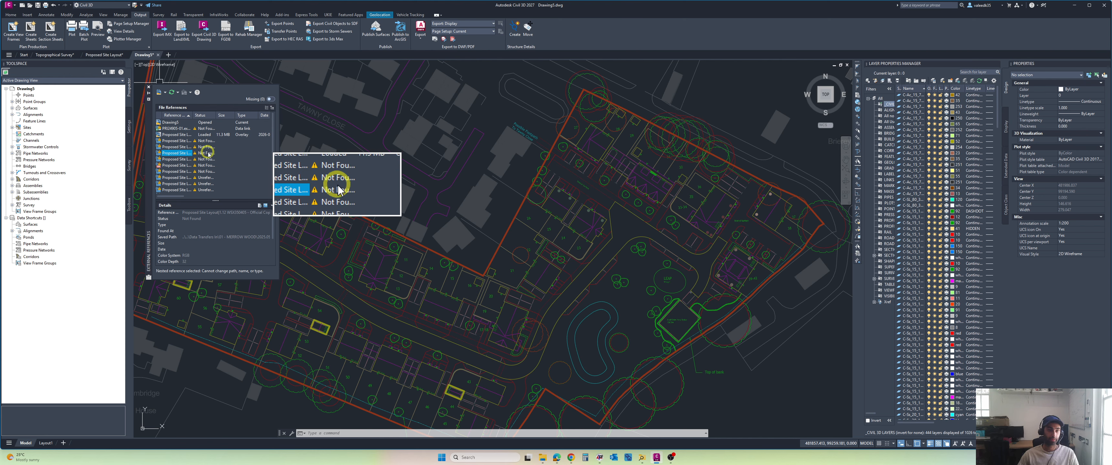
Step: Close the External References palette and check the attached Proposed Site Layout's properties in the drawing
{"action": "left_click", "coordinate": [179, 135]}
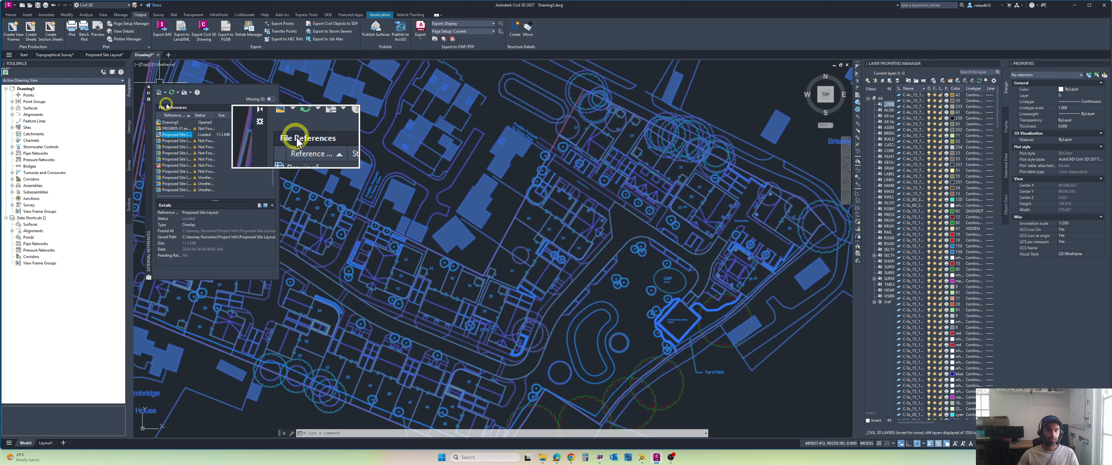
{"action": "left_click", "coordinate": [148, 87]}
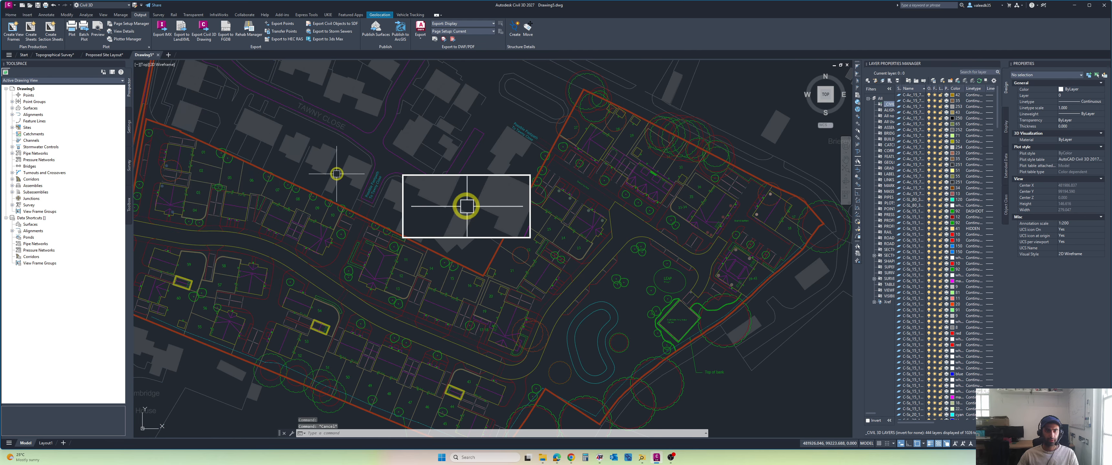
{"action": "scroll", "coordinate": [335, 171], "scroll_direction": "down", "scroll_amount": 2}
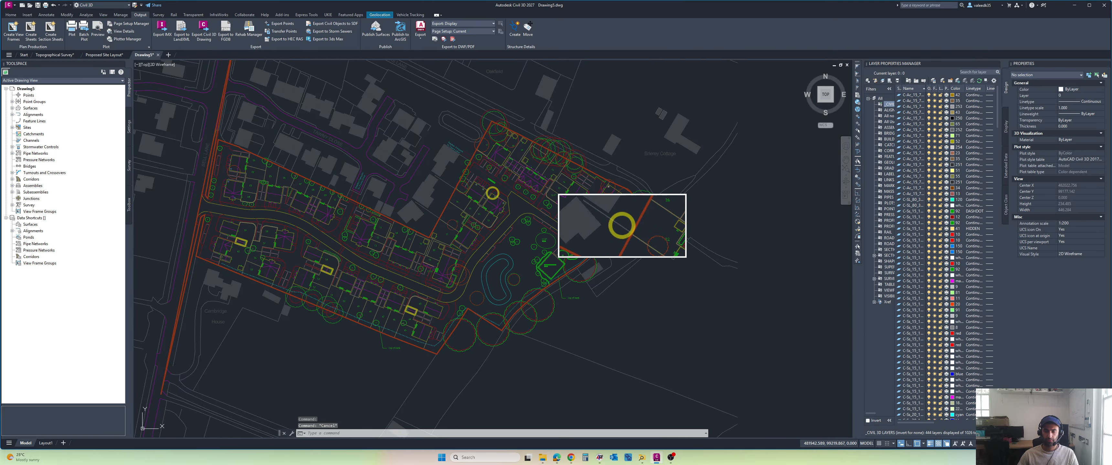
{"action": "left_click", "coordinate": [492, 193]}
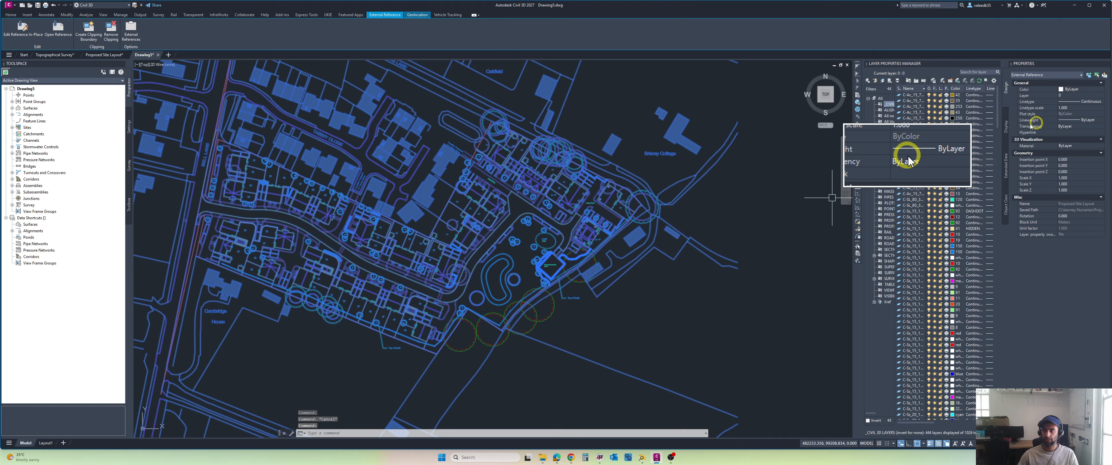
{"action": "key", "text": "Escape"}
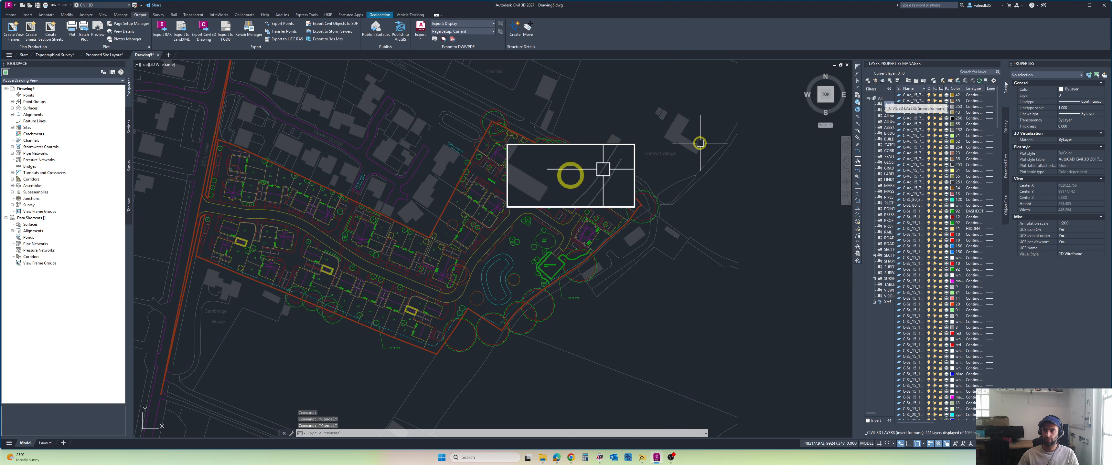
Step: Create a new layer named z-Xref-Proposed, showing all layers in the layer list
{"action": "left_click", "coordinate": [943, 82]}
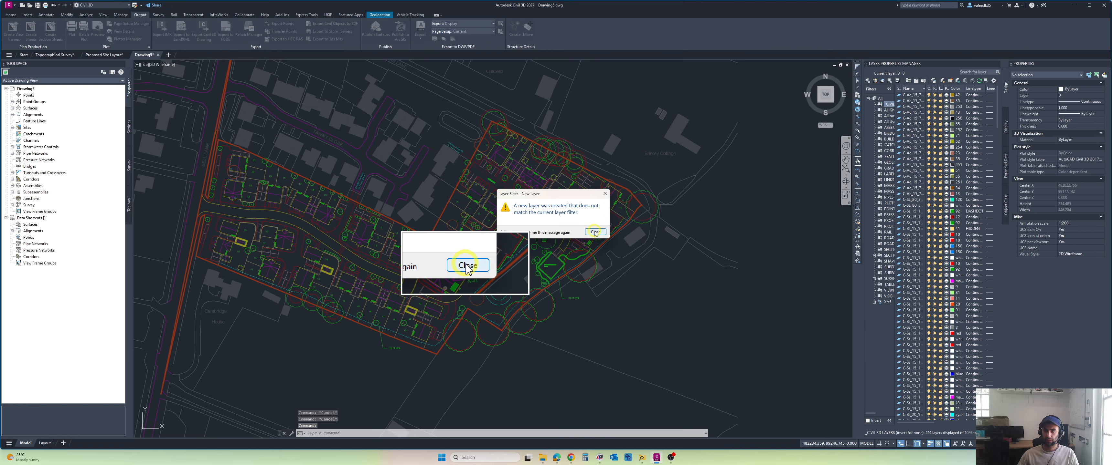
{"action": "left_click", "coordinate": [595, 232]}
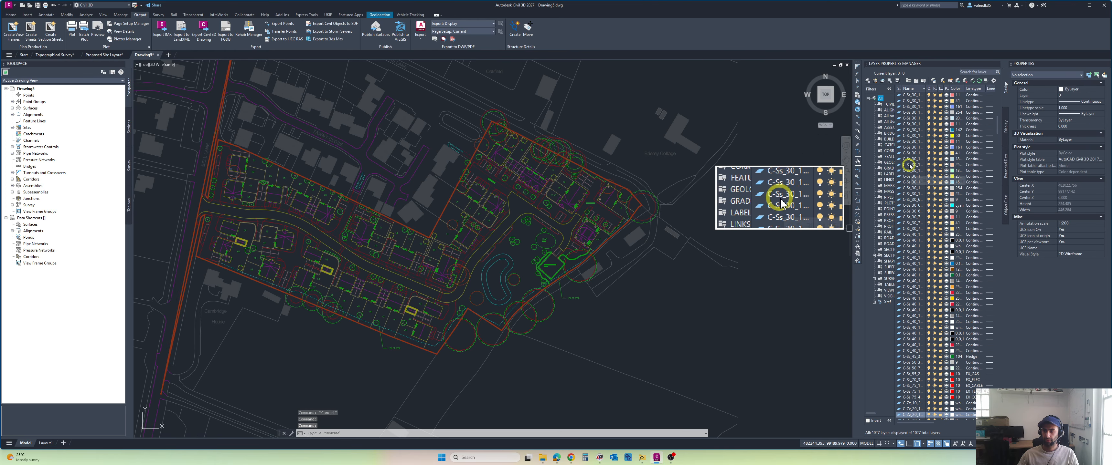
{"action": "left_click", "coordinate": [907, 119]}
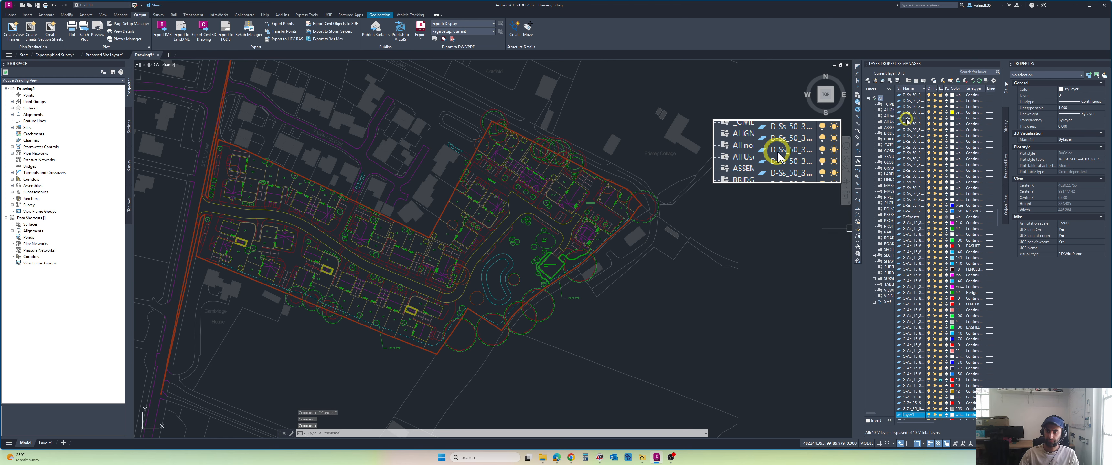
{"action": "scroll", "coordinate": [915, 411], "scroll_direction": "down", "scroll_amount": 1}
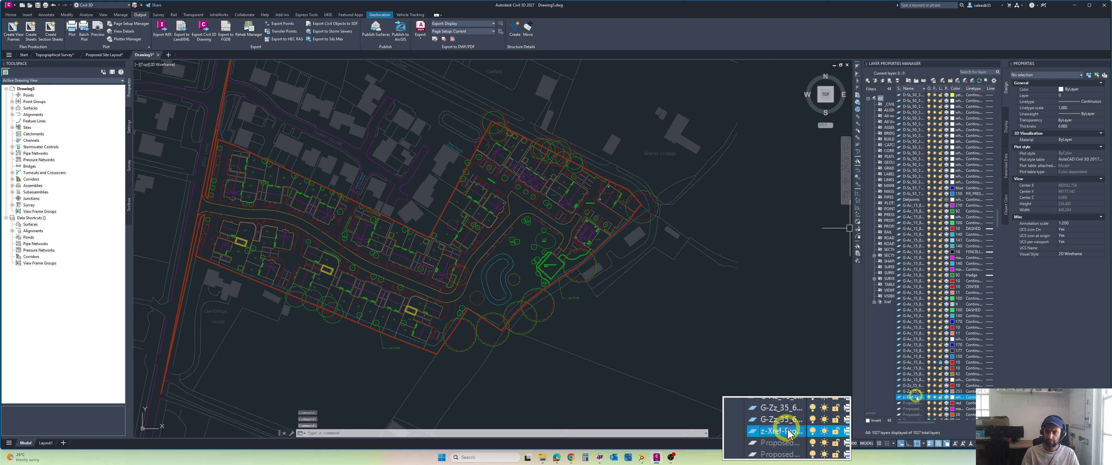
Step: Set the colour of the z-Xref-Proposed layer to index colour 9
{"action": "left_click", "coordinate": [954, 397]}
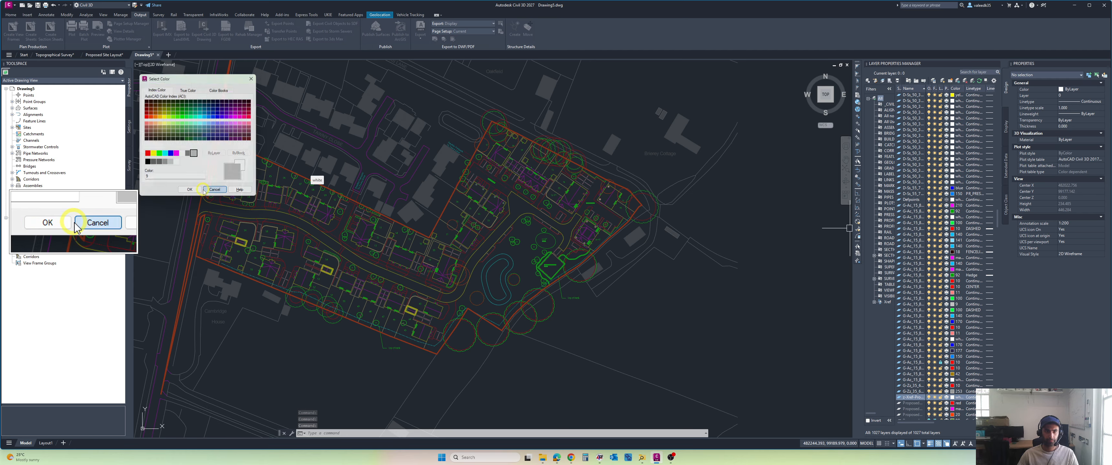
{"action": "left_click", "coordinate": [215, 190]}
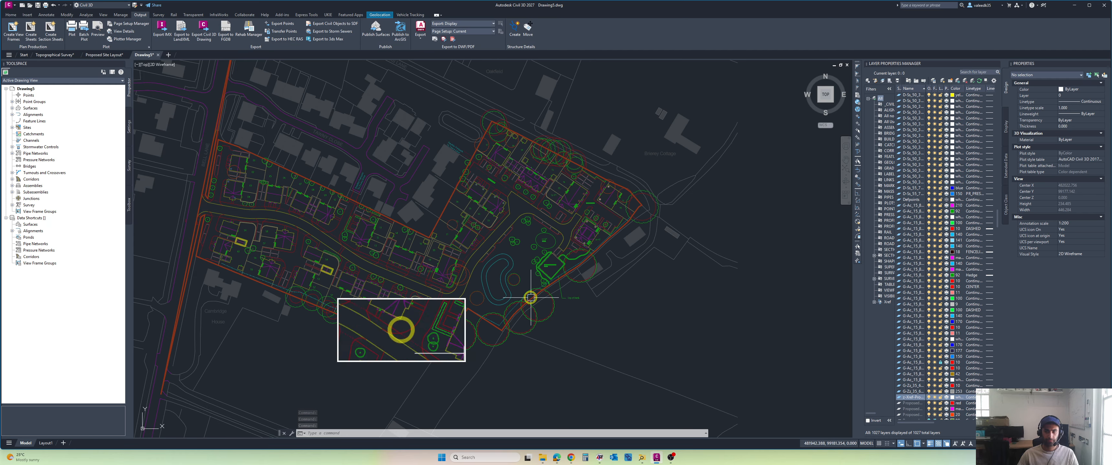
{"action": "left_click", "coordinate": [953, 398]}
{"action": "left_click", "coordinate": [194, 154]}
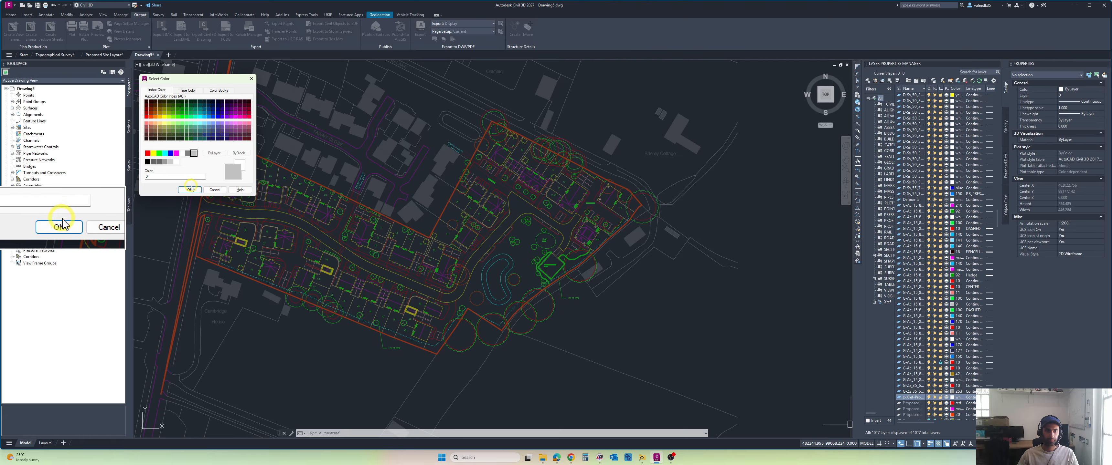
{"action": "left_click", "coordinate": [189, 190]}
Step: Select the attached Proposed Site Layout reference, move it to the z-Xref-Proposed layer and clear the selection
{"action": "scroll", "coordinate": [292, 212], "scroll_direction": "down", "scroll_amount": 3}
{"action": "middle_click_drag", "start_coordinate": [301, 216], "coordinate": [375, 235]}
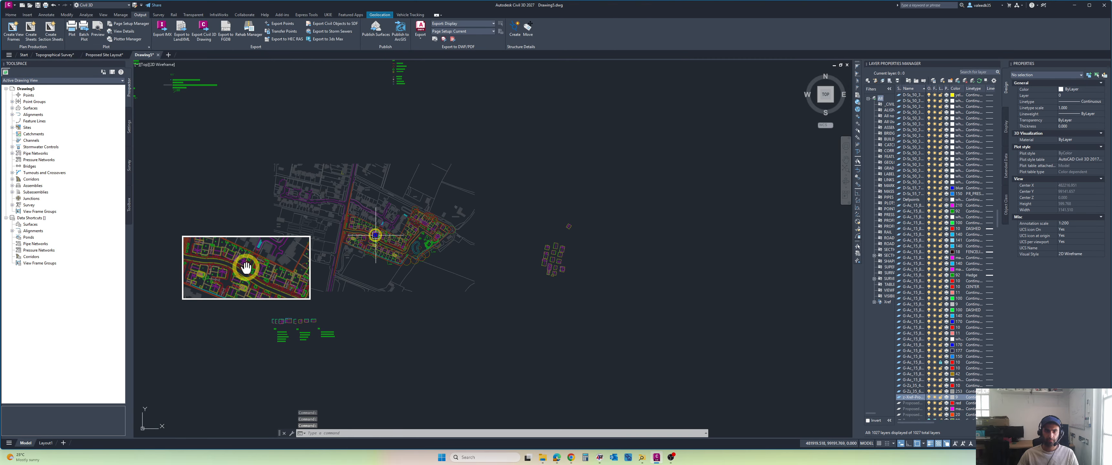
{"action": "left_click", "coordinate": [485, 153]}
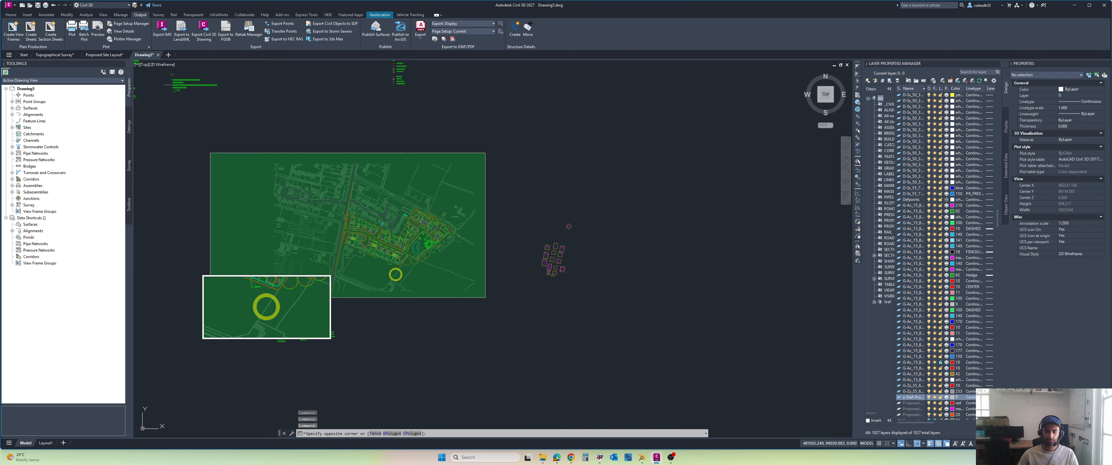
{"action": "left_click", "coordinate": [387, 296]}
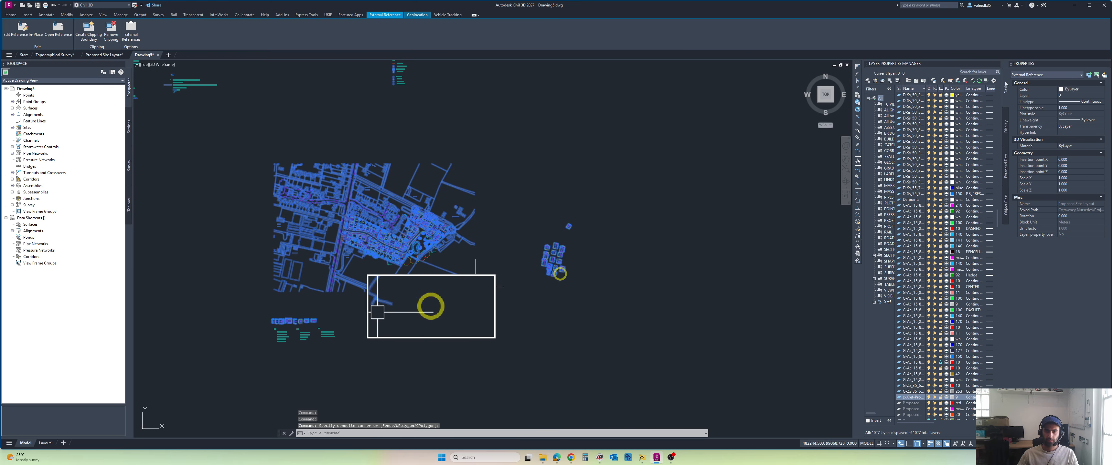
{"action": "left_click", "coordinate": [1068, 96]}
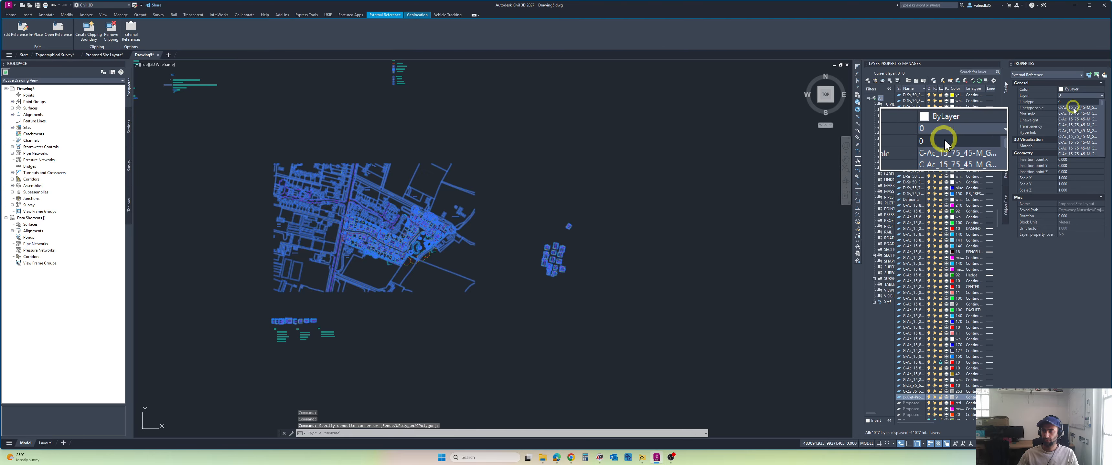
{"action": "scroll", "coordinate": [1073, 142], "scroll_direction": "down", "scroll_amount": 2}
{"action": "left_click", "coordinate": [1073, 155]}
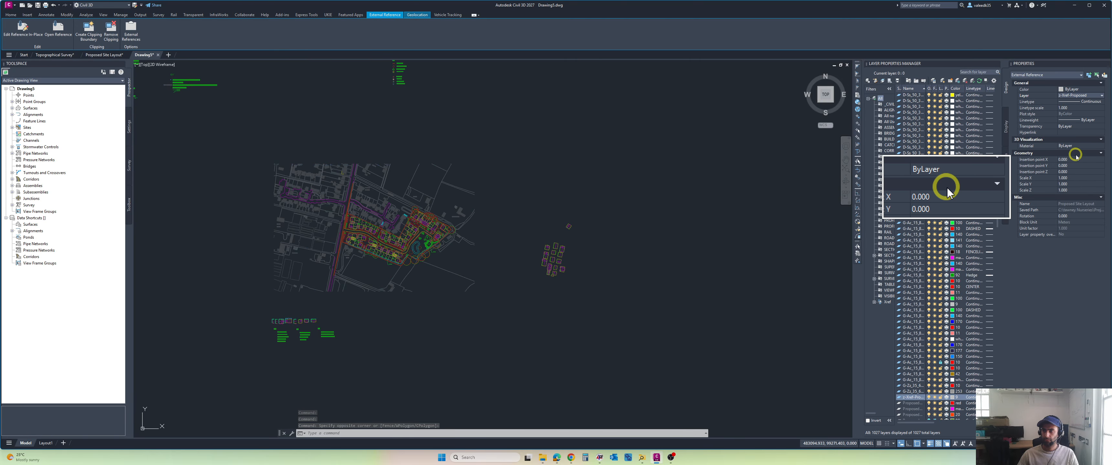
{"action": "key", "text": "Escape"}
Step: Set the EG surface's style to Triangulation in its surface properties and inspect the triangulated surface across the site
{"action": "middle_click_drag", "start_coordinate": [365, 209], "coordinate": [436, 195]}
{"action": "scroll", "coordinate": [436, 197], "scroll_direction": "up", "scroll_amount": 2}
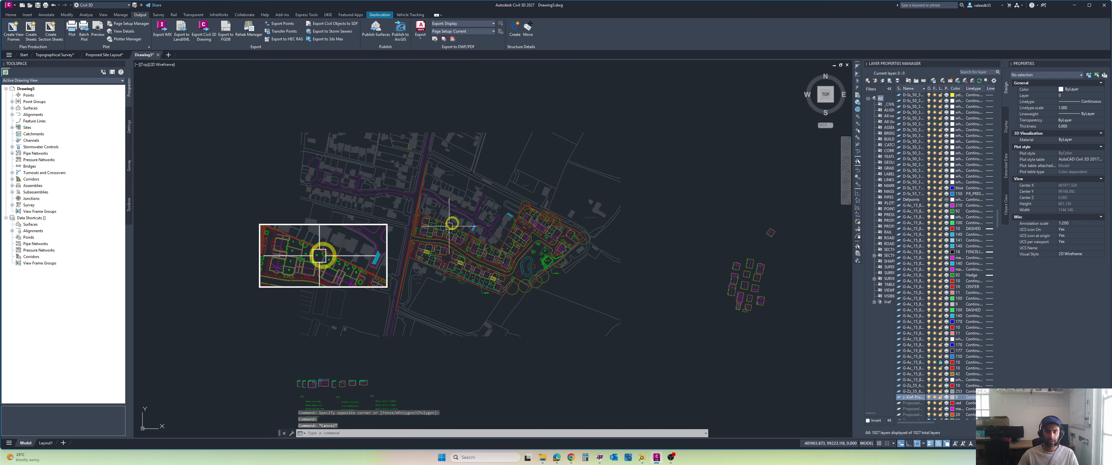
{"action": "left_click", "coordinate": [12, 108]}
{"action": "left_click", "coordinate": [31, 134]}
{"action": "right_click", "coordinate": [32, 134]}
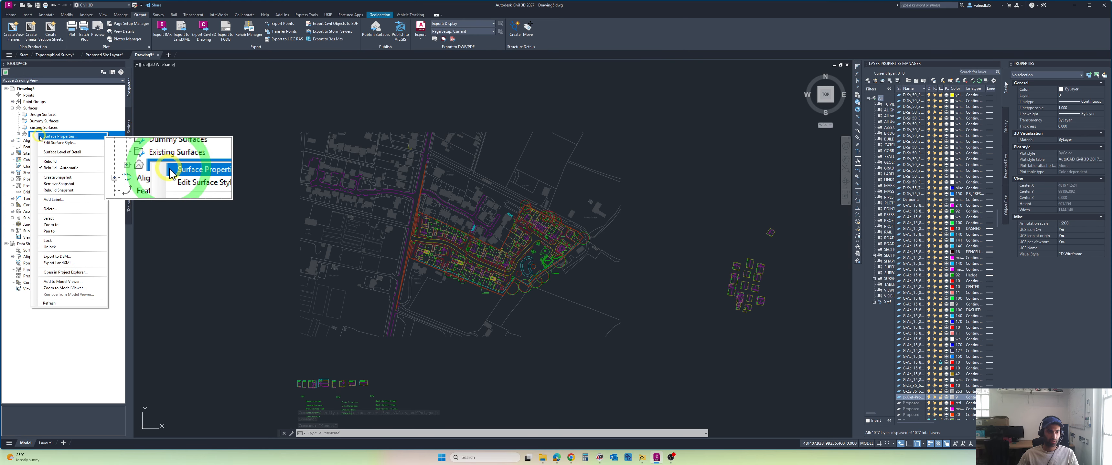
{"action": "left_click", "coordinate": [54, 171]}
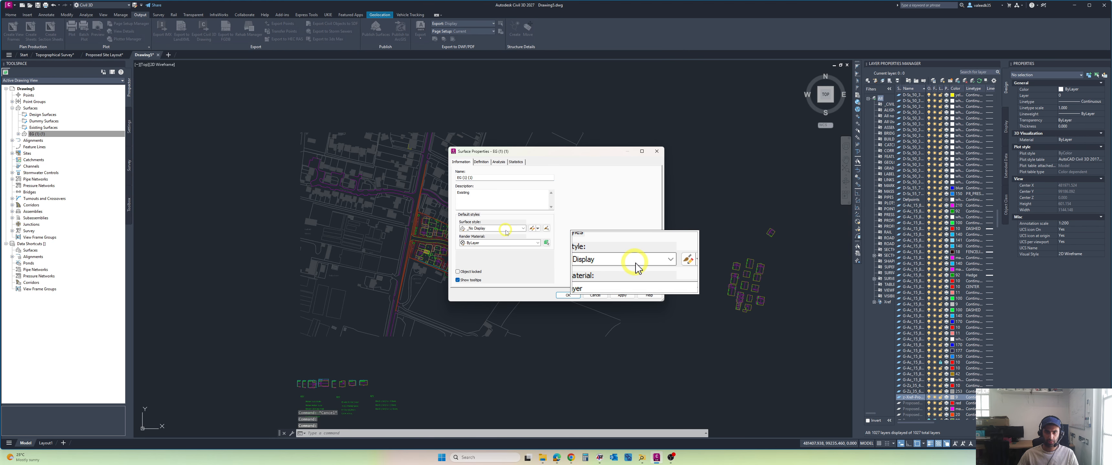
{"action": "left_click", "coordinate": [497, 228]}
{"action": "left_click", "coordinate": [486, 339]}
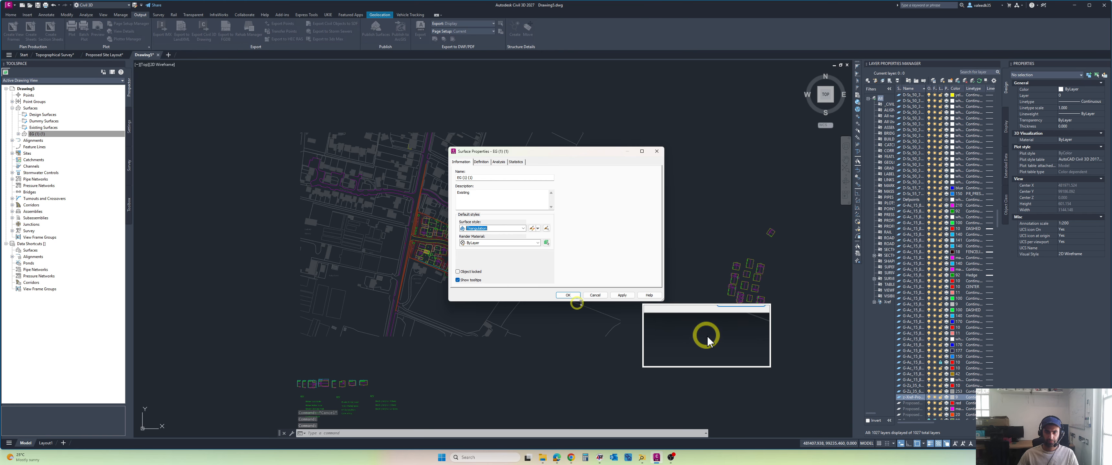
{"action": "left_click", "coordinate": [621, 296]}
{"action": "left_click", "coordinate": [568, 295]}
{"action": "scroll", "coordinate": [492, 259], "scroll_direction": "up", "scroll_amount": 2}
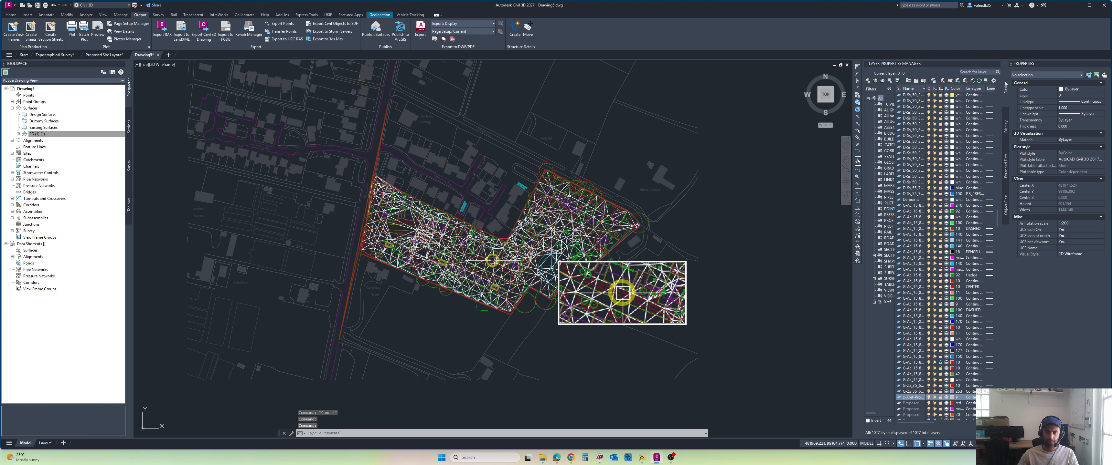
{"action": "scroll", "coordinate": [532, 250], "scroll_direction": "up", "scroll_amount": 4}
{"action": "scroll", "coordinate": [564, 231], "scroll_direction": "down", "scroll_amount": 2}
{"action": "middle_click_drag", "start_coordinate": [566, 231], "coordinate": [614, 223]}
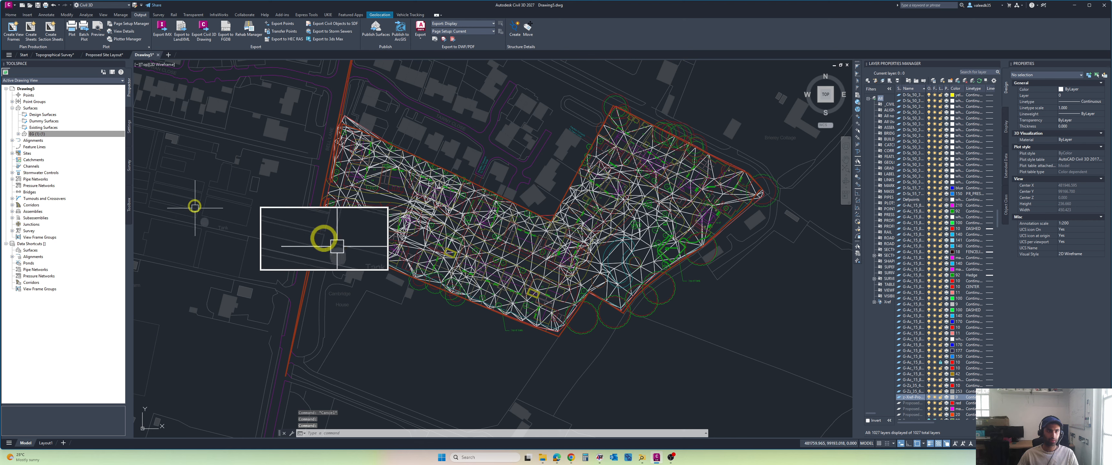
Step: Set the EG surface's style back to _No Display in its surface properties
{"action": "right_click", "coordinate": [37, 134]}
{"action": "left_click", "coordinate": [69, 140]}
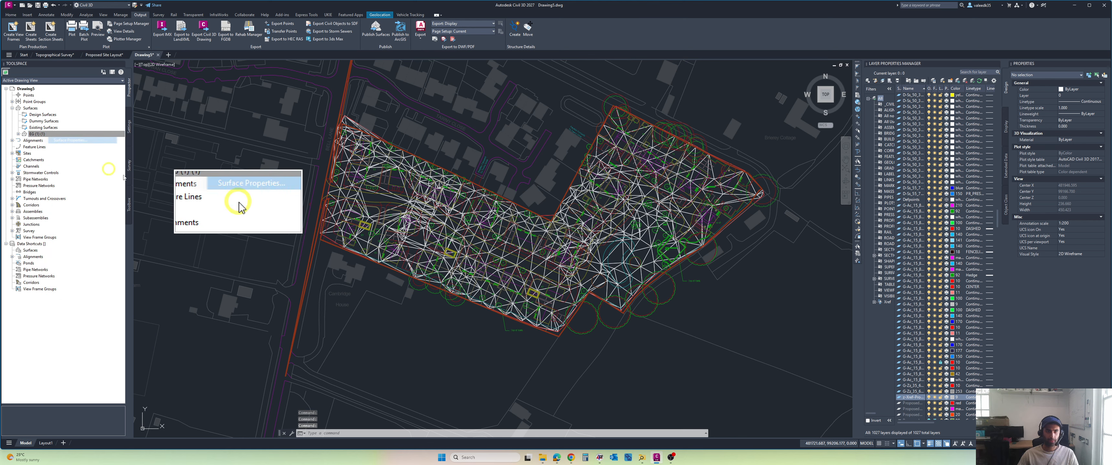
{"action": "left_click", "coordinate": [479, 228]}
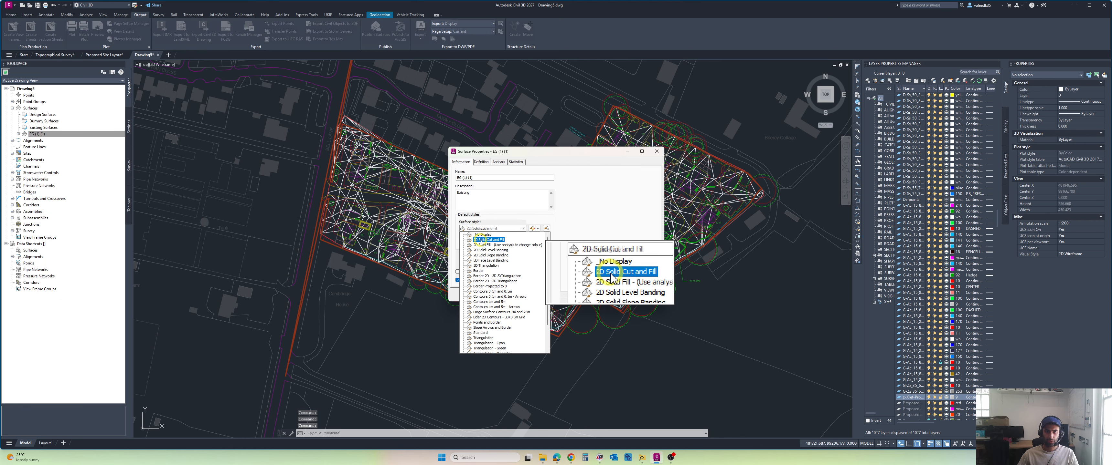
{"action": "left_click", "coordinate": [482, 235]}
{"action": "left_click", "coordinate": [562, 295]}
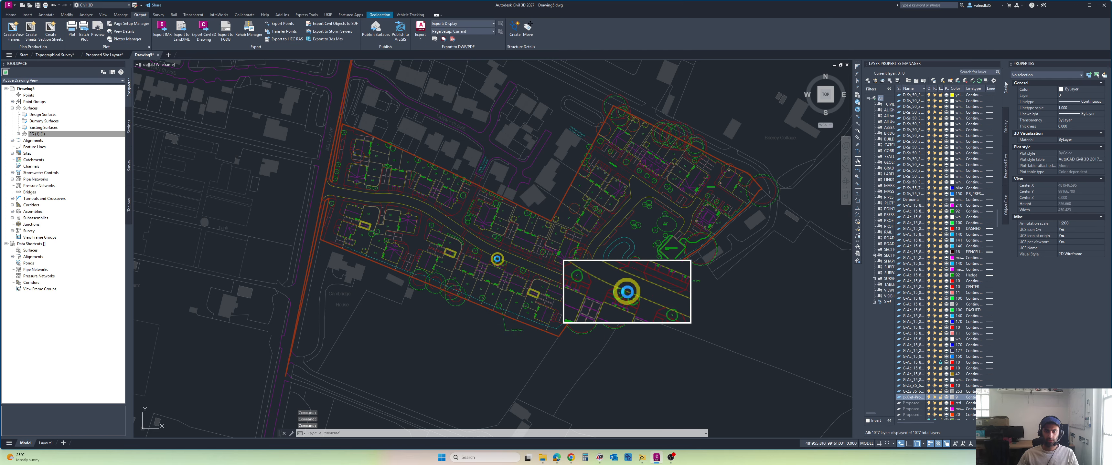
Step: Save the drawing as Project CAD in AutoCAD 2018 Drawing format in the project information folder
{"action": "key", "text": "ctrl+s"}
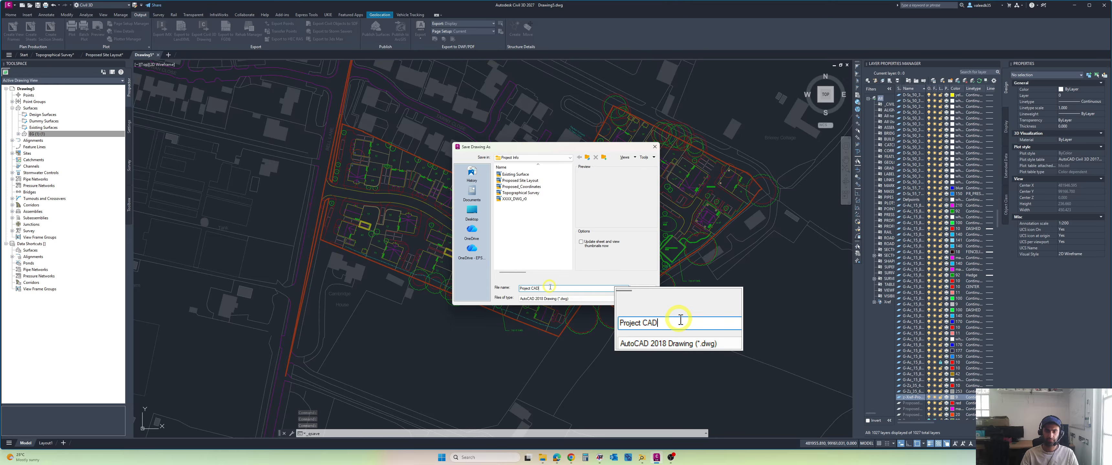
{"action": "key", "text": "Return"}
{"action": "mouse_move", "coordinate": [675, 247]}
{"action": "middle_mouse_down"}
{"action": "mouse_move", "coordinate": [630, 261]}
{"action": "mouse_move", "coordinate": [618, 305]}
{"action": "mouse_move", "coordinate": [591, 291]}
{"action": "middle_mouse_up"}
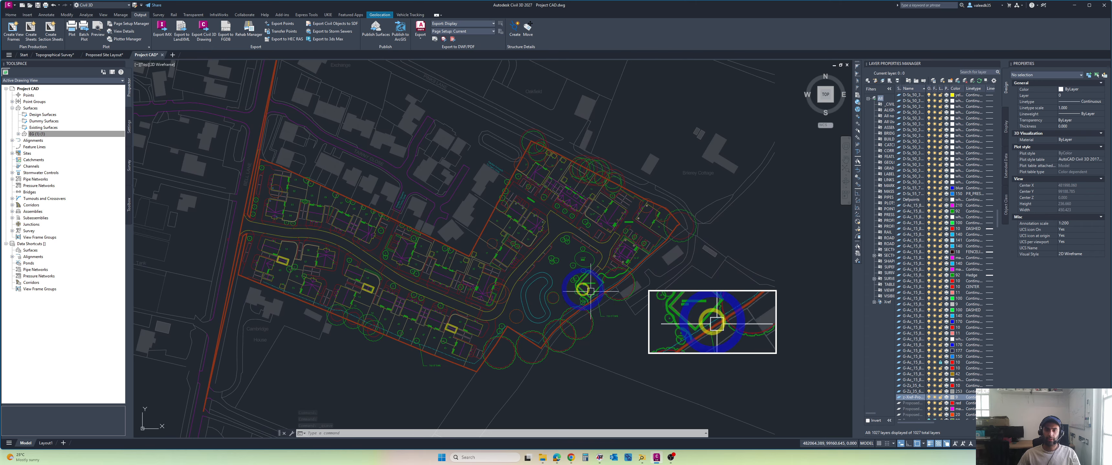
{"action": "middle_click_drag", "start_coordinate": [495, 319], "coordinate": [483, 285]}
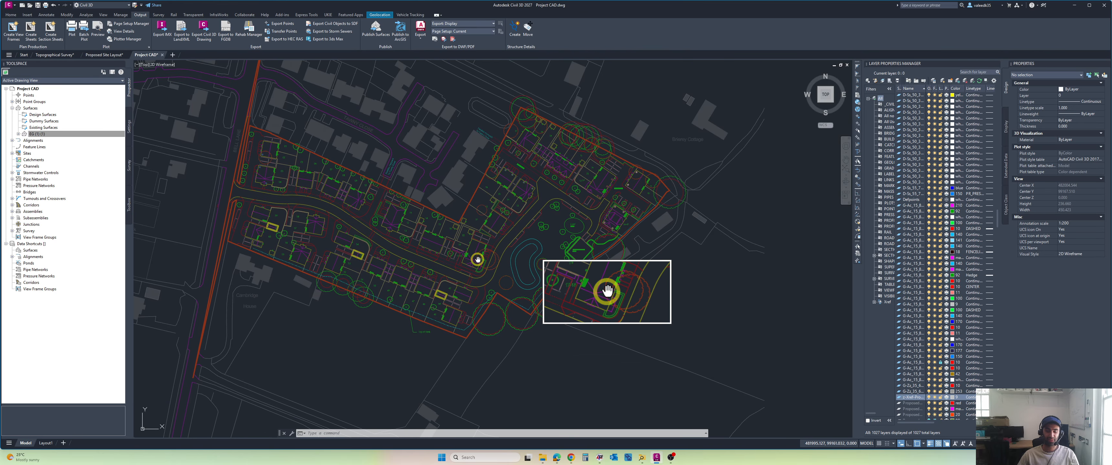
{"action": "middle_click_drag", "start_coordinate": [478, 256], "coordinate": [502, 259]}
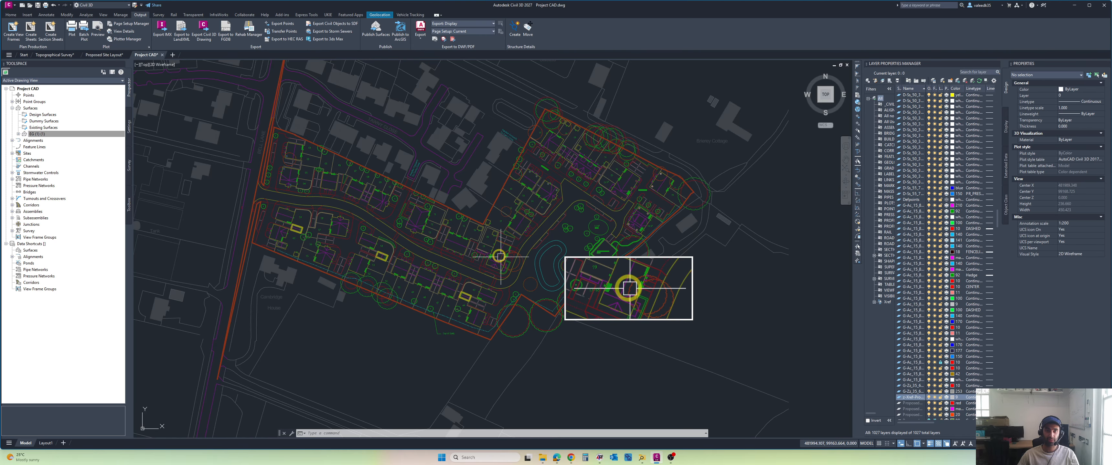
Step: Display the Bing Aerial online map behind the drawing and check the site layout's position against the imagery
{"action": "left_click", "coordinate": [376, 15]}
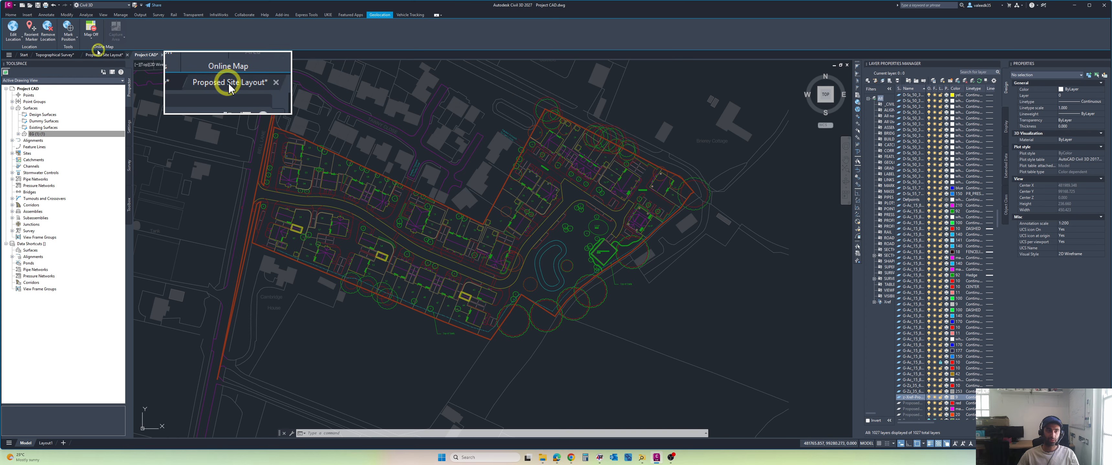
{"action": "left_click", "coordinate": [92, 35]}
{"action": "left_click", "coordinate": [103, 116]}
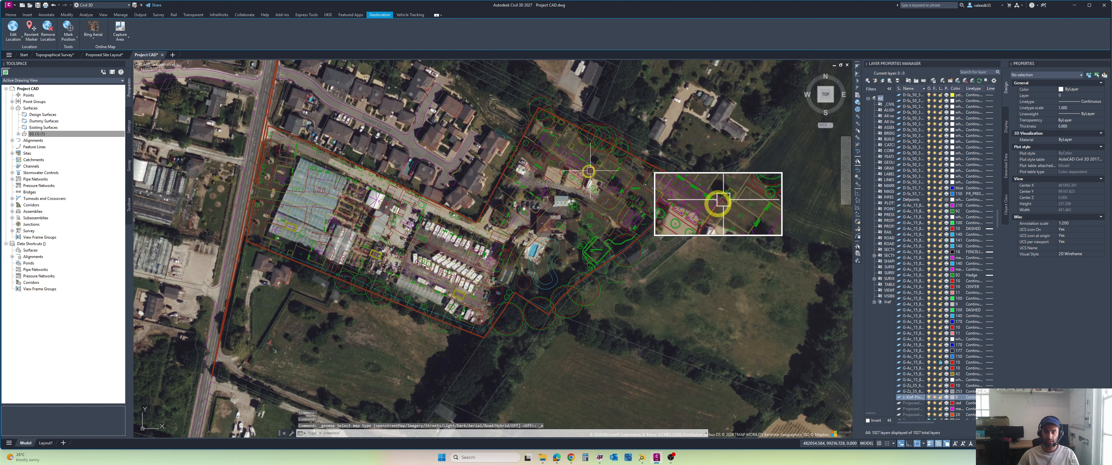
{"action": "middle_click_drag", "start_coordinate": [578, 178], "coordinate": [549, 184]}
{"action": "scroll", "coordinate": [548, 184], "scroll_direction": "down", "scroll_amount": 3}
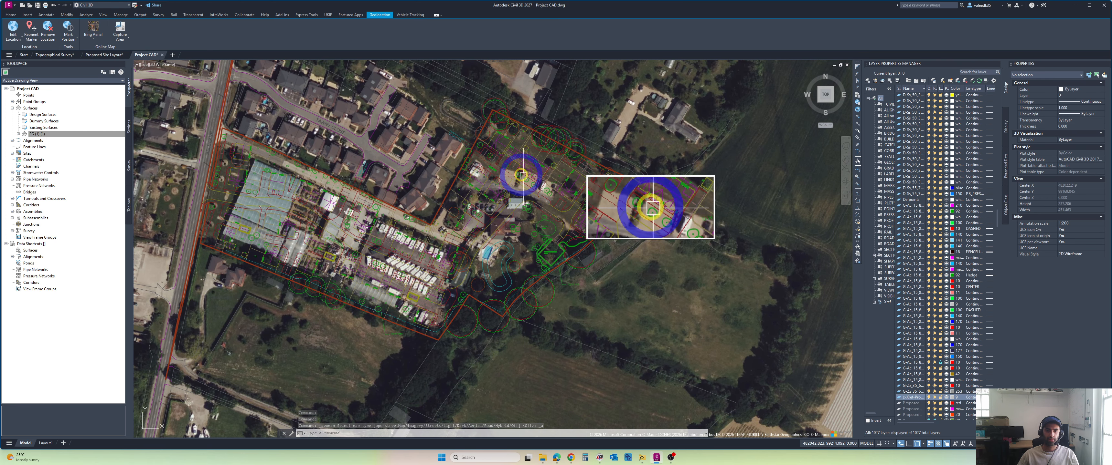
Step: Turn the online map off and save the Project CAD drawing
{"action": "left_click", "coordinate": [91, 42]}
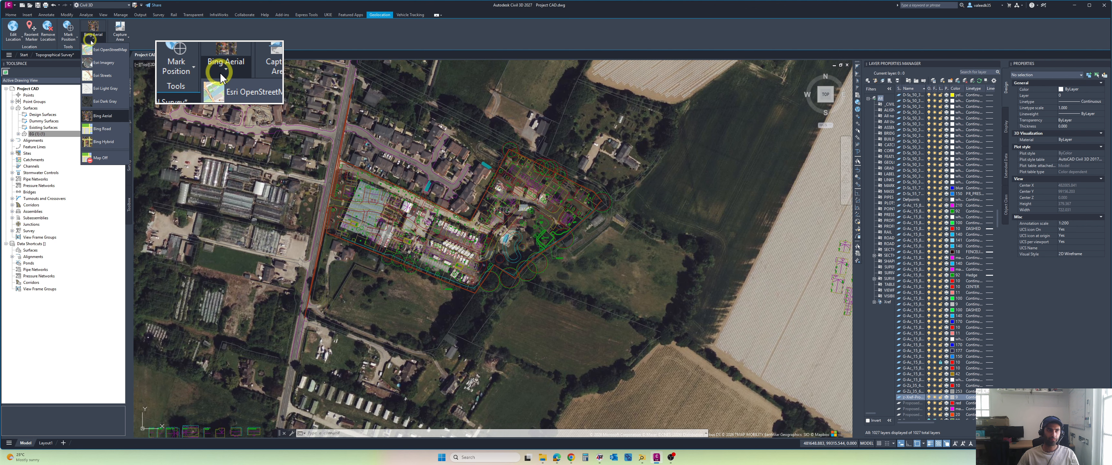
{"action": "left_click", "coordinate": [98, 158]}
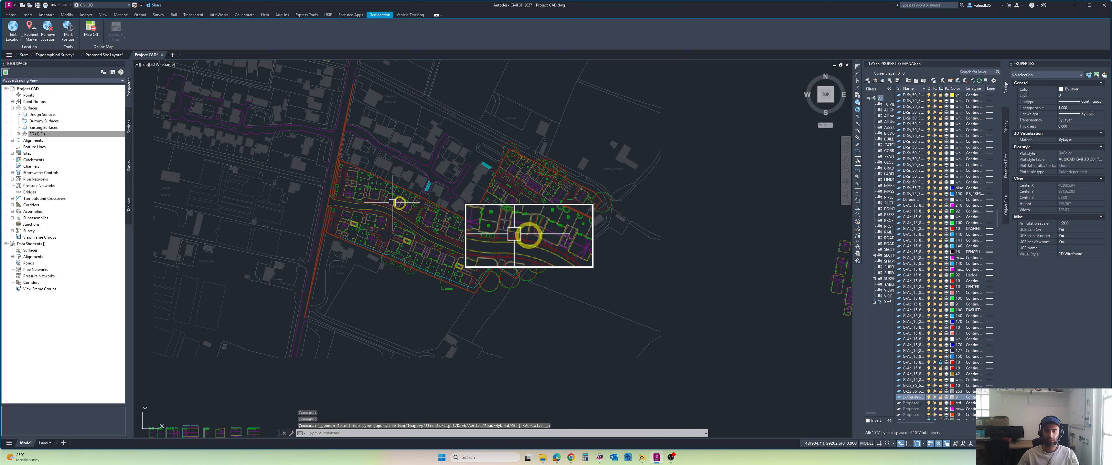
{"action": "middle_click_drag", "start_coordinate": [461, 173], "coordinate": [487, 199]}
{"action": "key", "text": "ctrl+s"}
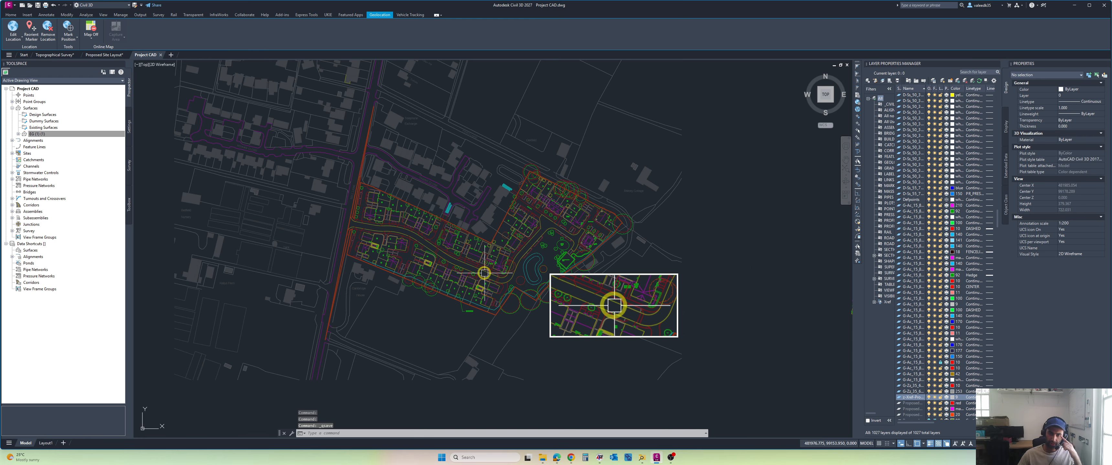
{"action": "scroll", "coordinate": [464, 280], "scroll_direction": "up", "scroll_amount": 2}
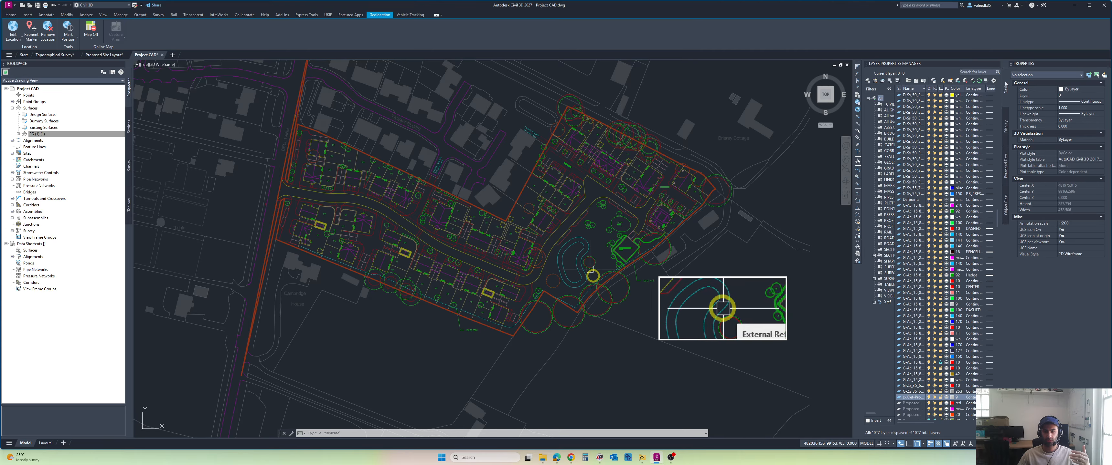
Step: Switch to the Miro Drainage board and draw a red tick beside Proper Coordinate Checks
{"action": "left_click", "coordinate": [572, 457]}
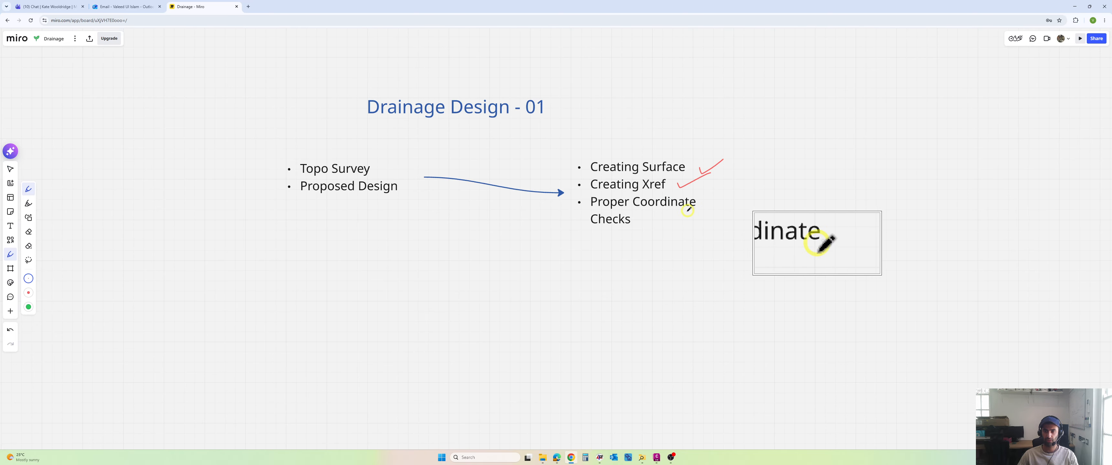
{"action": "left_click_drag", "start_coordinate": [708, 211], "coordinate": [711, 209]}
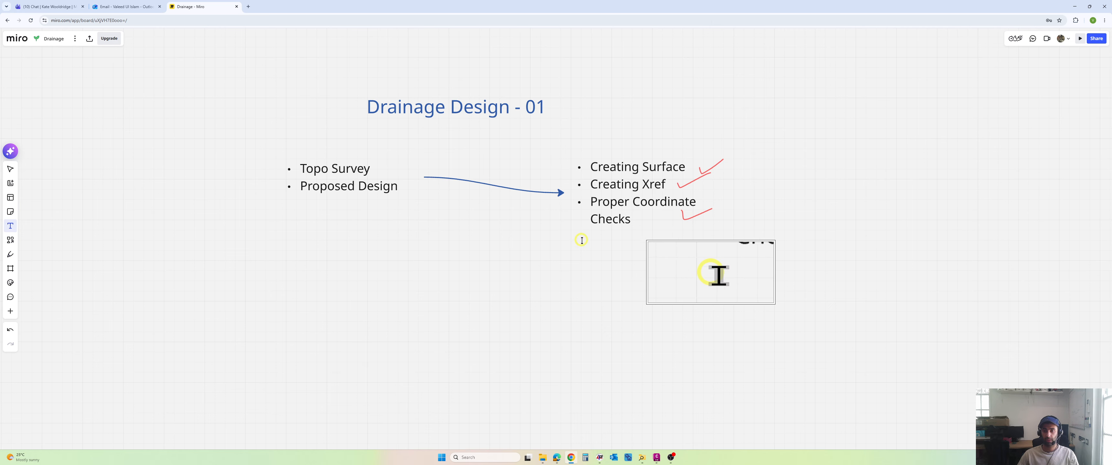
Step: Open the task list containing Creating Surface for editing at the end of its last item
{"action": "left_click", "coordinate": [637, 221]}
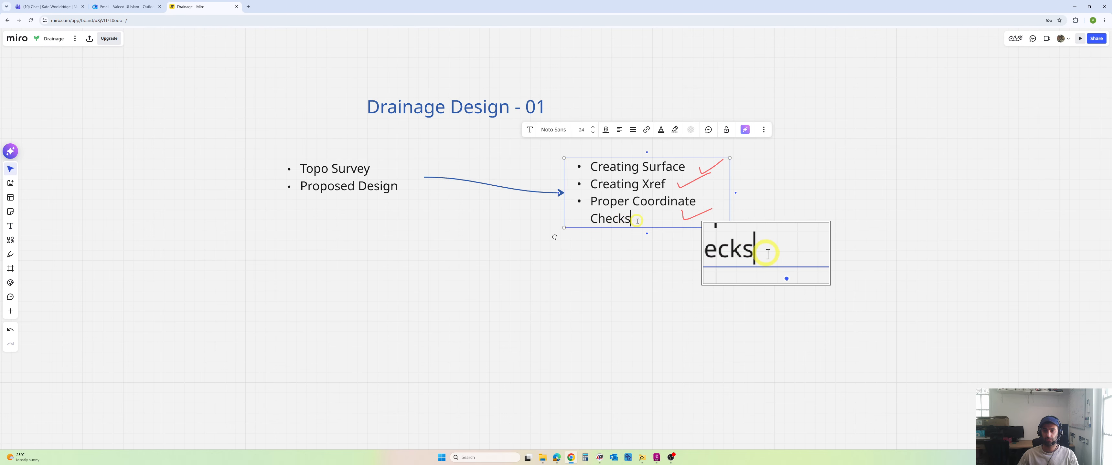